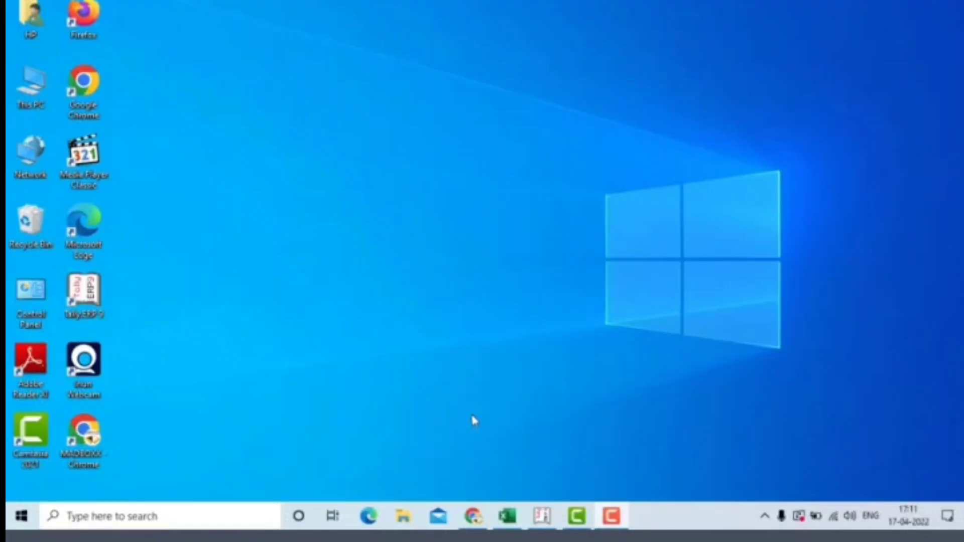
Step: Switch to Tally.ERP 9 and name the new company "Adjustment Entries", keeping the same mailing name
click(540, 523)
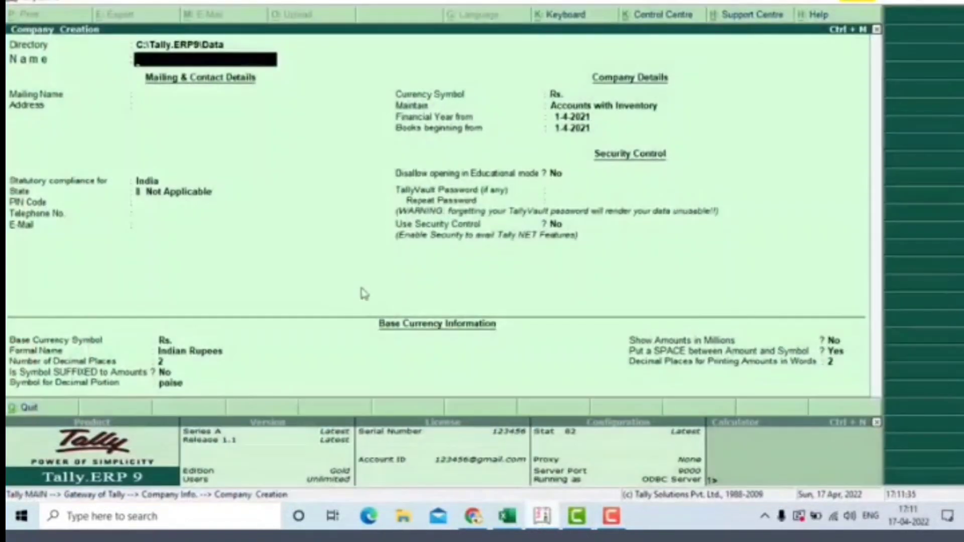
text(Ajustment)
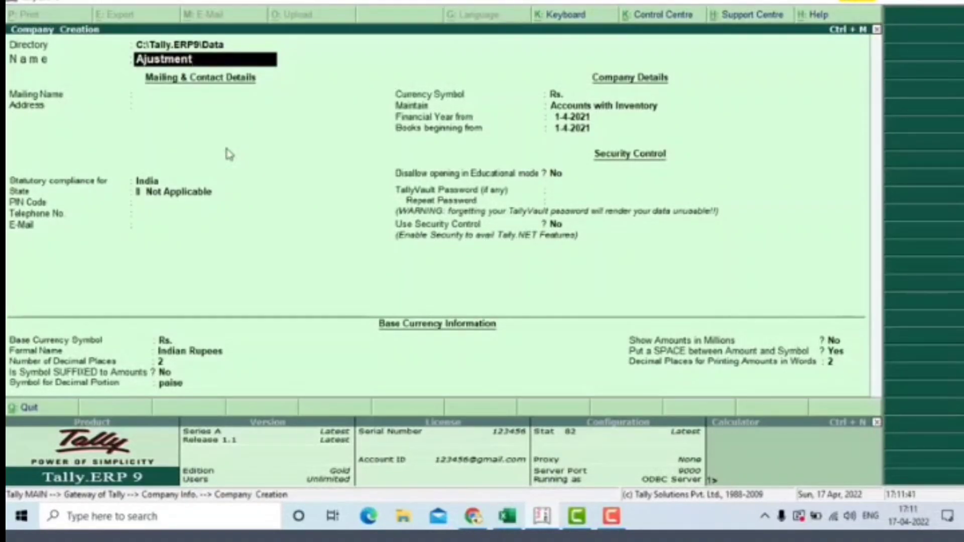
key(BackSpace)
key(BackSpace)
key(BackSpace)
key(BackSpace)
key(BackSpace)
text(tm)
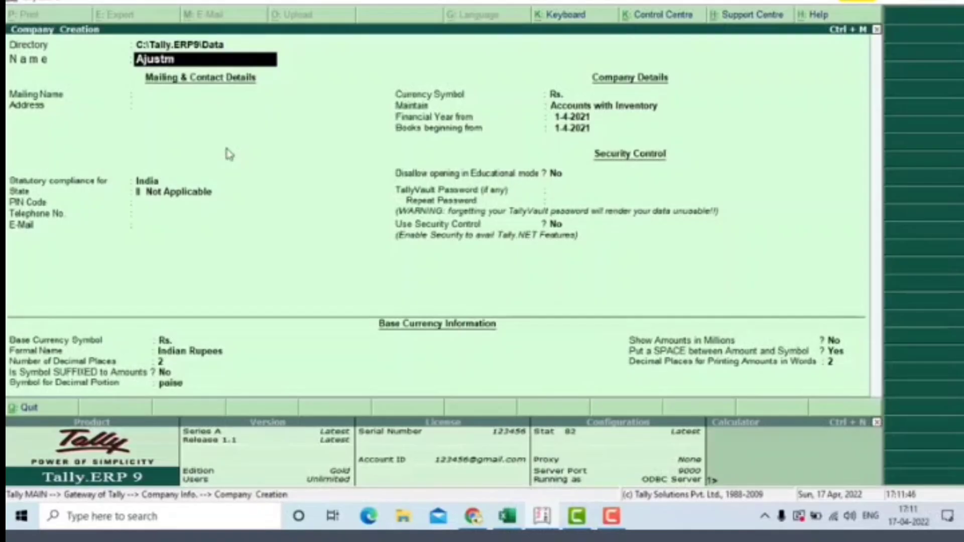
text(ent Entries)
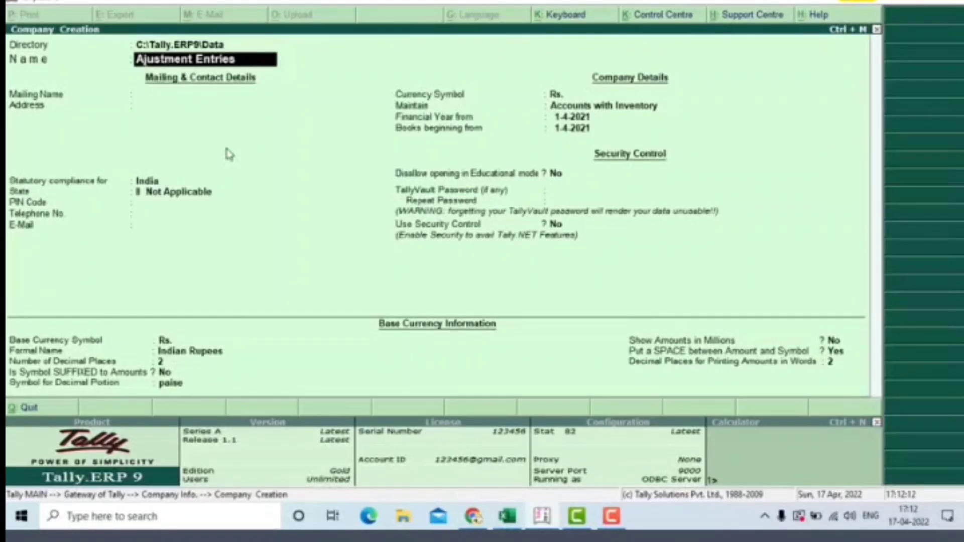
text(d)
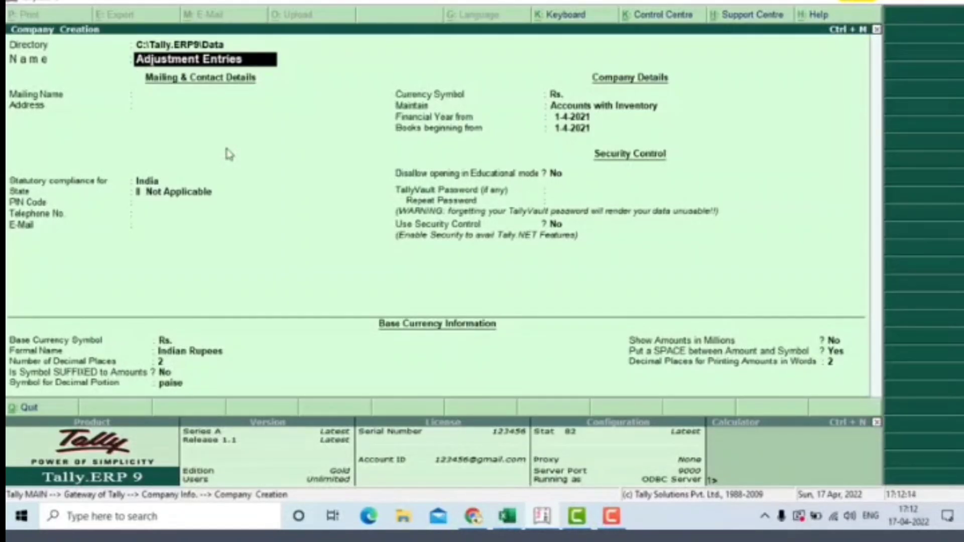
key(Return)
key(Return)
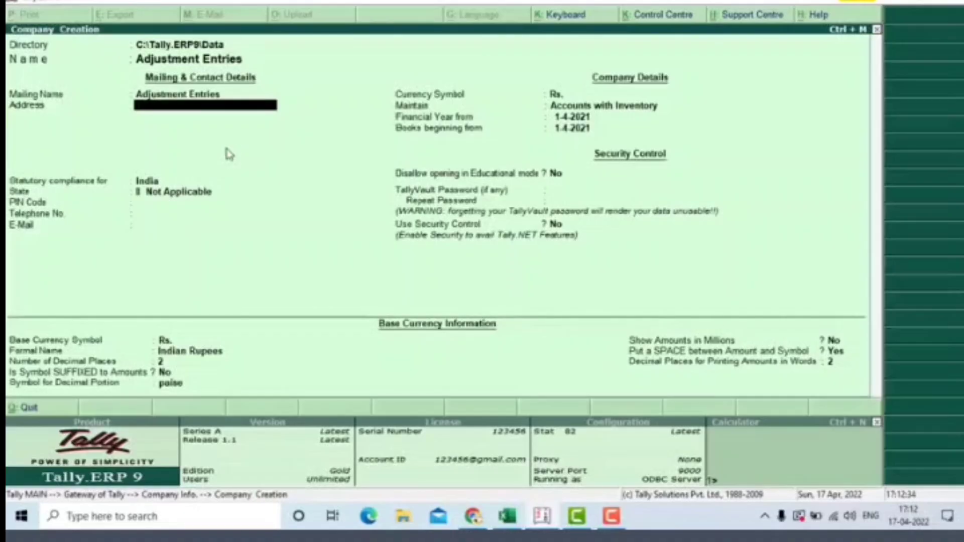
Step: Leave the company address blank and set statutory compliance to India and the state to Madhya Pradesh
key(Return)
key(Down)
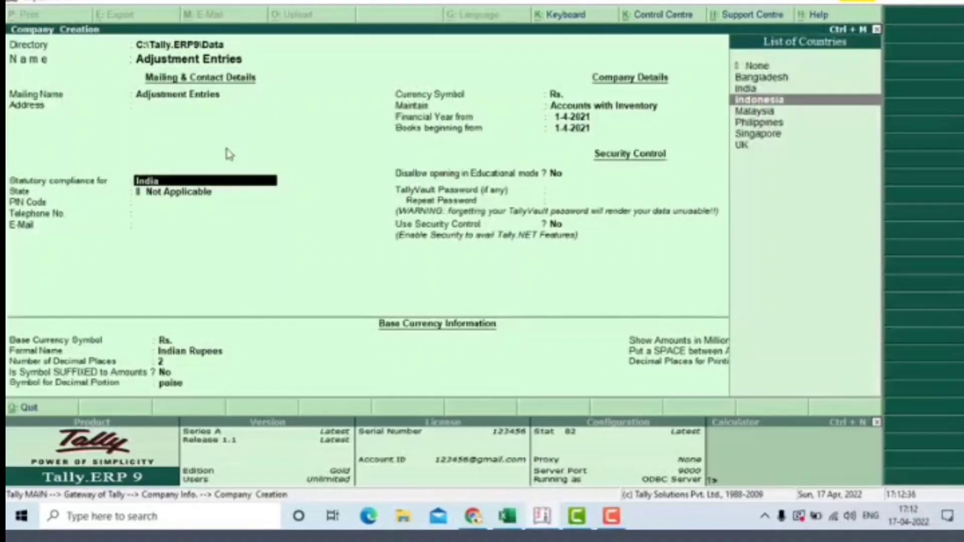
key(Down)
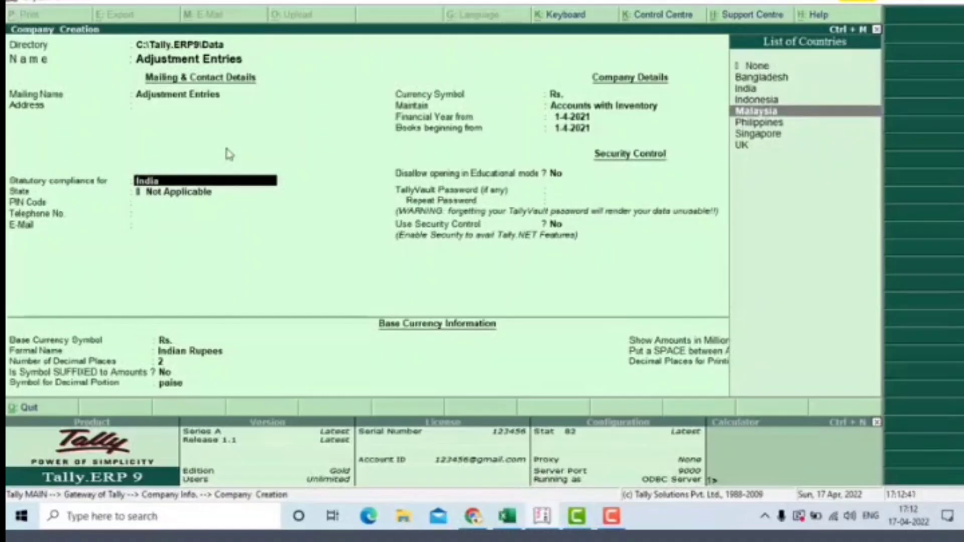
key(Up)
key(Up)
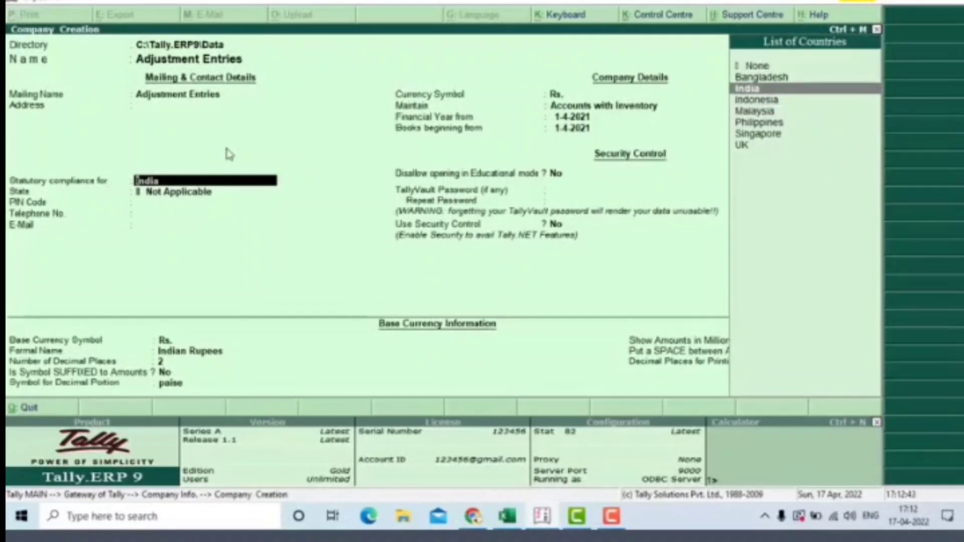
key(Return)
text(m)
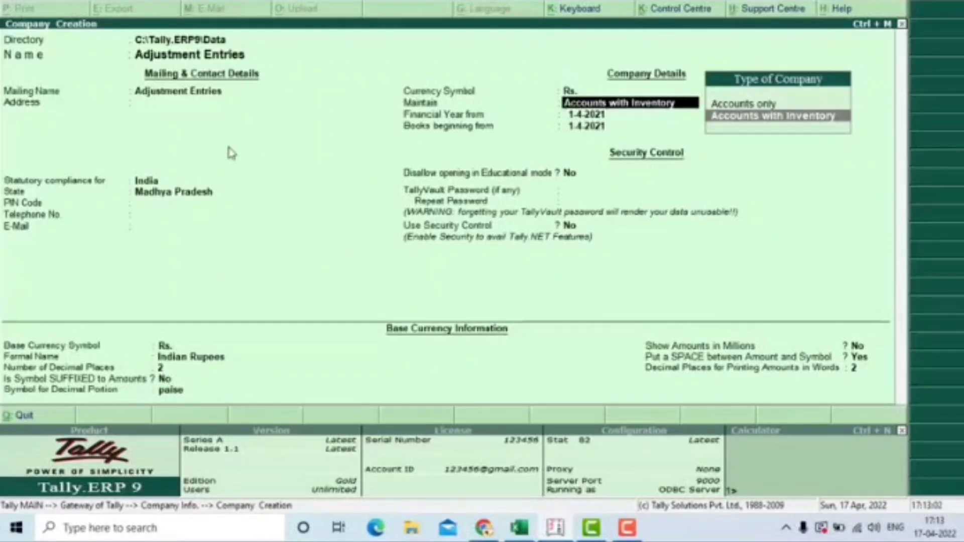
Step: Maintain Accounts with Inventory from 1-4-2021, keep the default security and currency settings, and save the company, returning to the Gateway of Tally
key(Return)
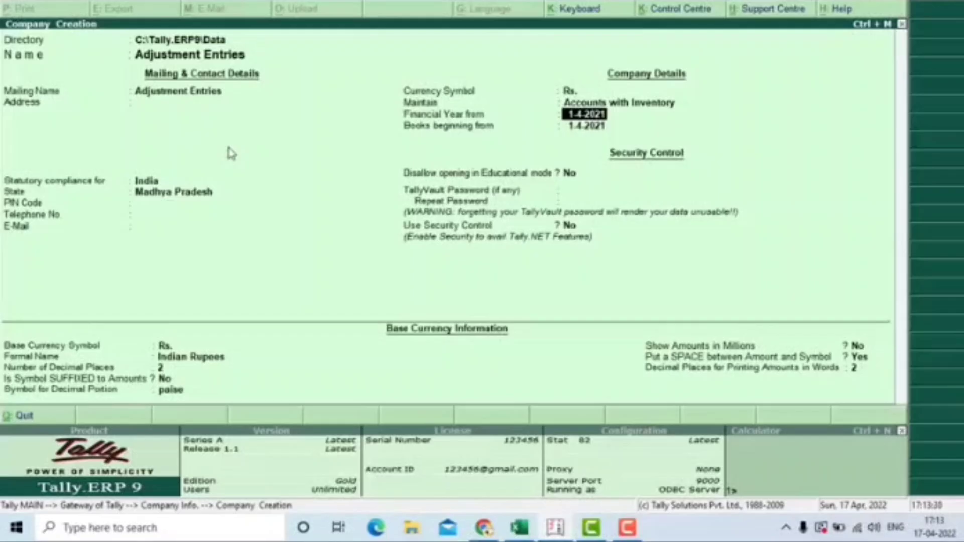
key(Return)
key(Return)
key(Return)
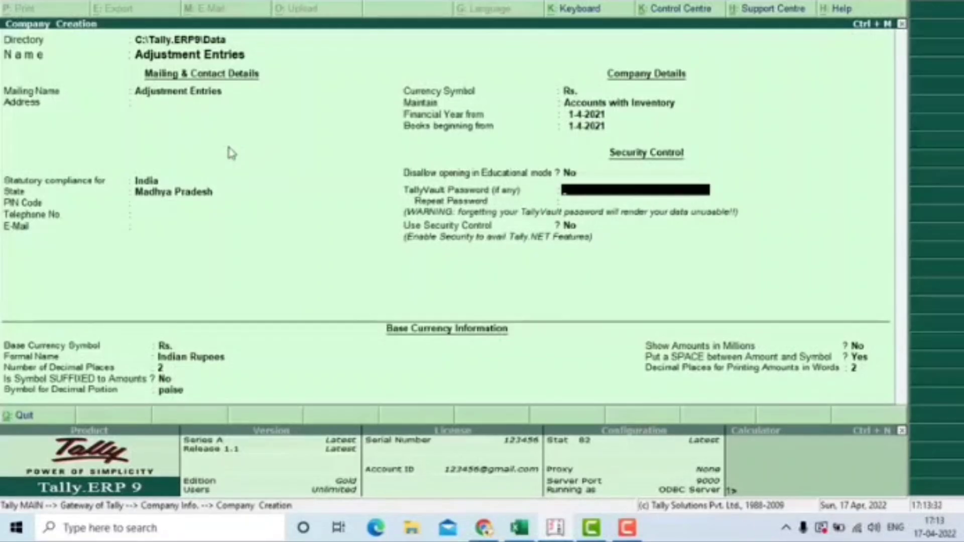
key(Return)
key(Return)
key(Return)
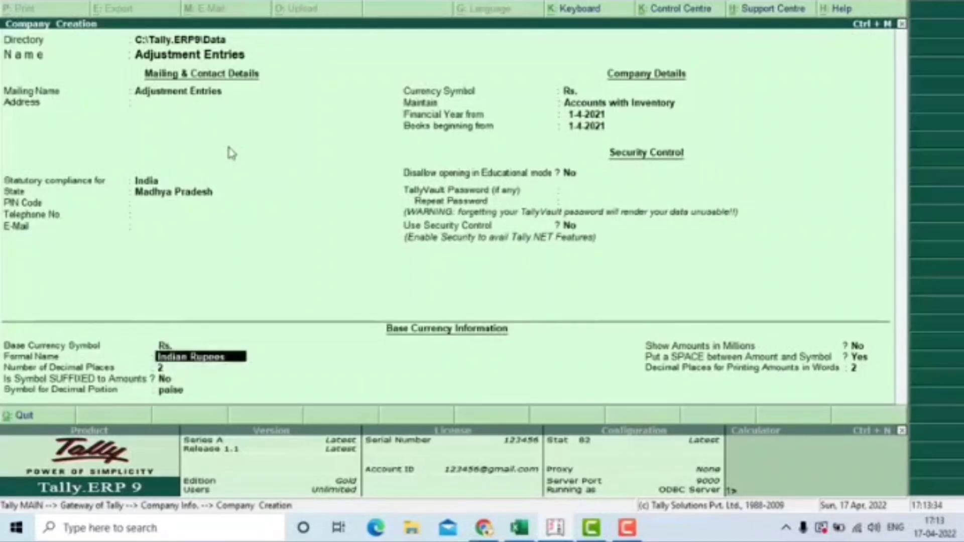
key(Return)
key(ctrl+a)
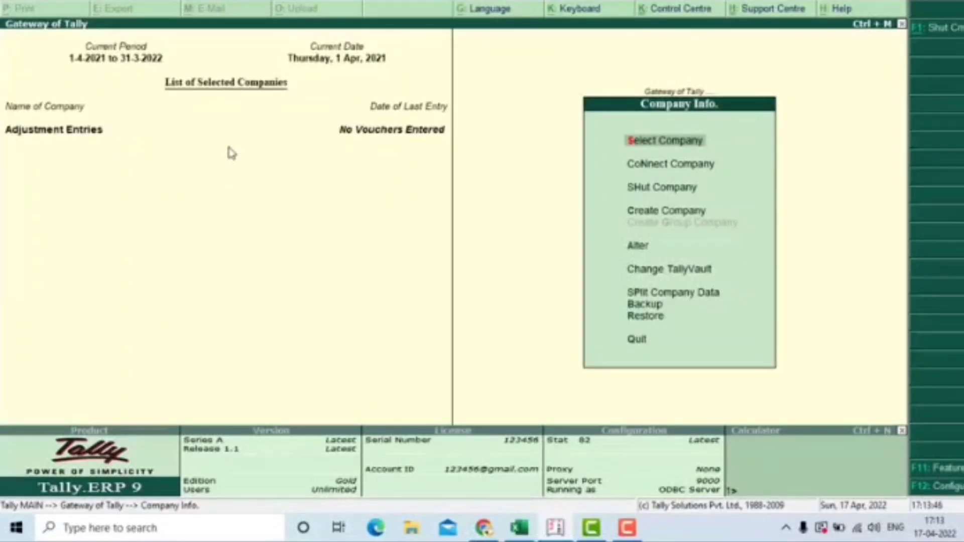
key(Escape)
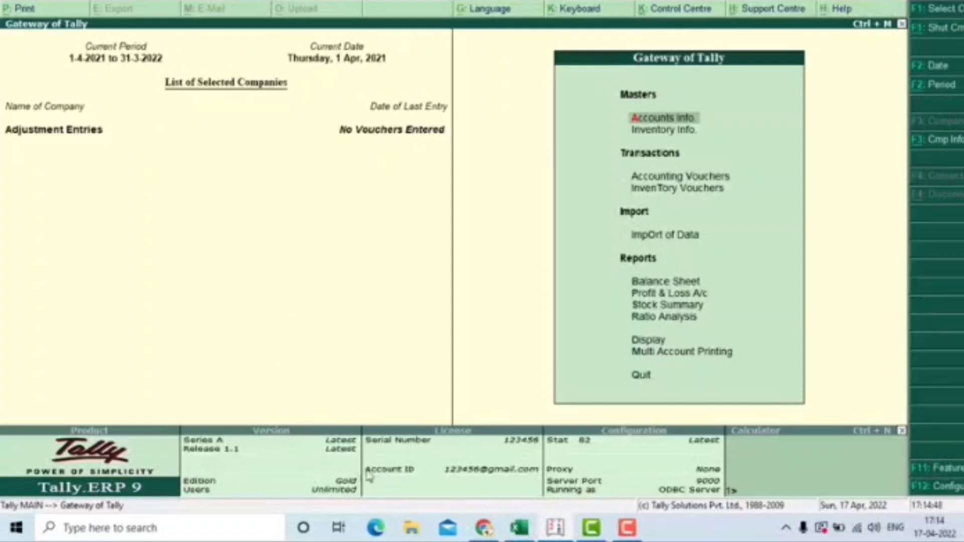
Step: Review the adjustment entries workbook in Excel, then return to Tally.ERP 9 and open the Cash ledger for single-ledger alteration
click(520, 530)
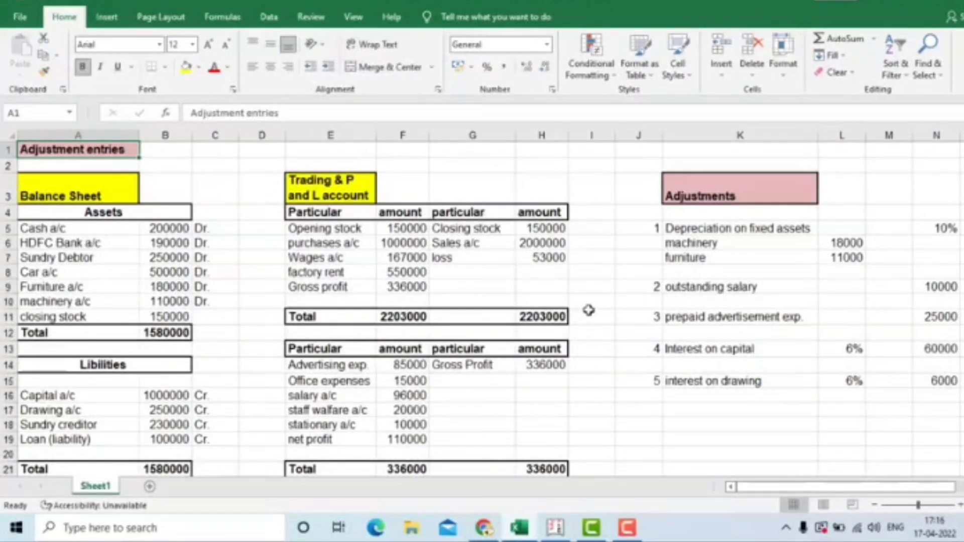
key(alt+Tab)
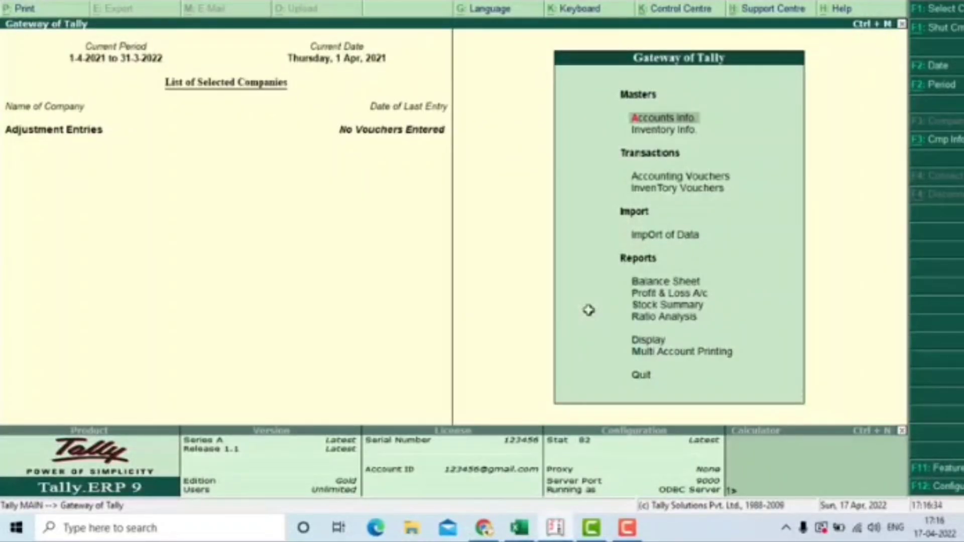
key(Return)
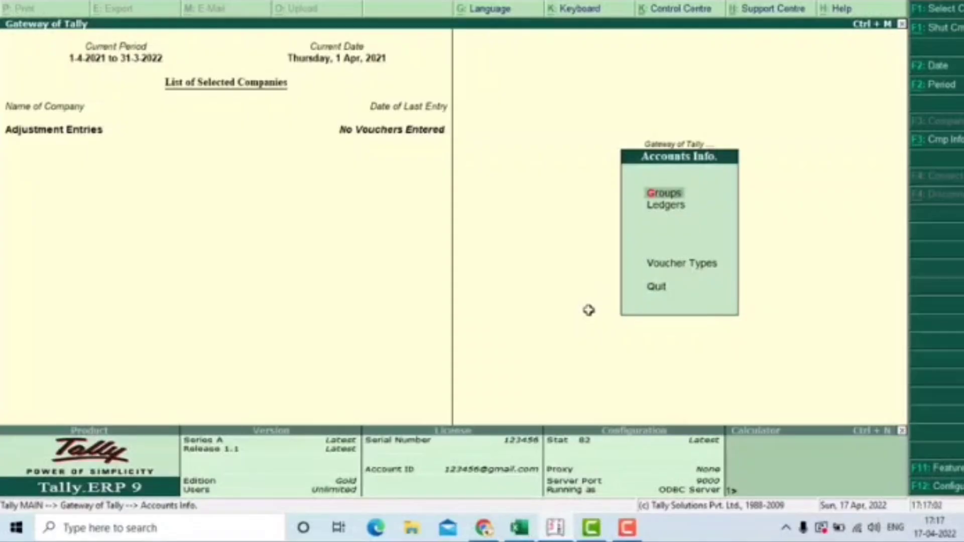
key(Down)
key(Return)
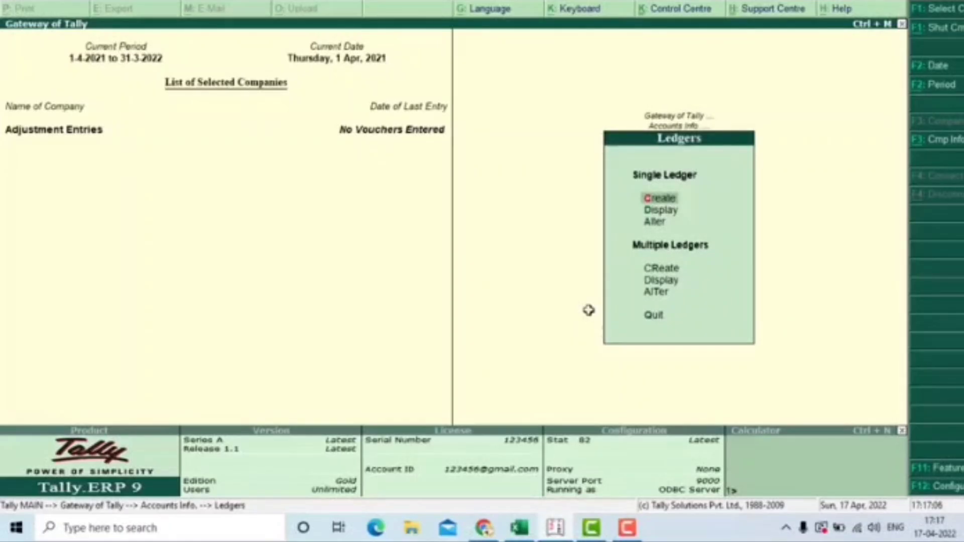
key(Up)
key(Up)
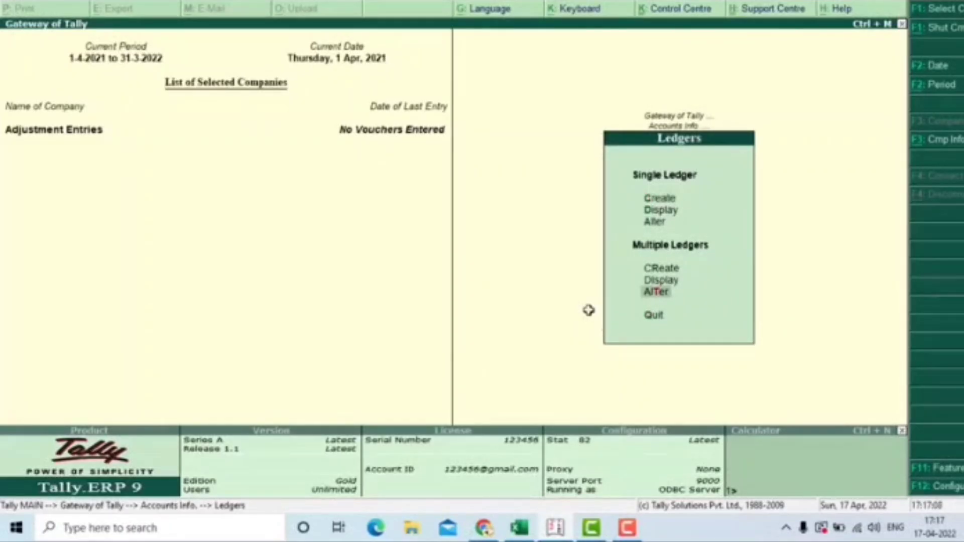
key(Up)
key(Up)
key(Up)
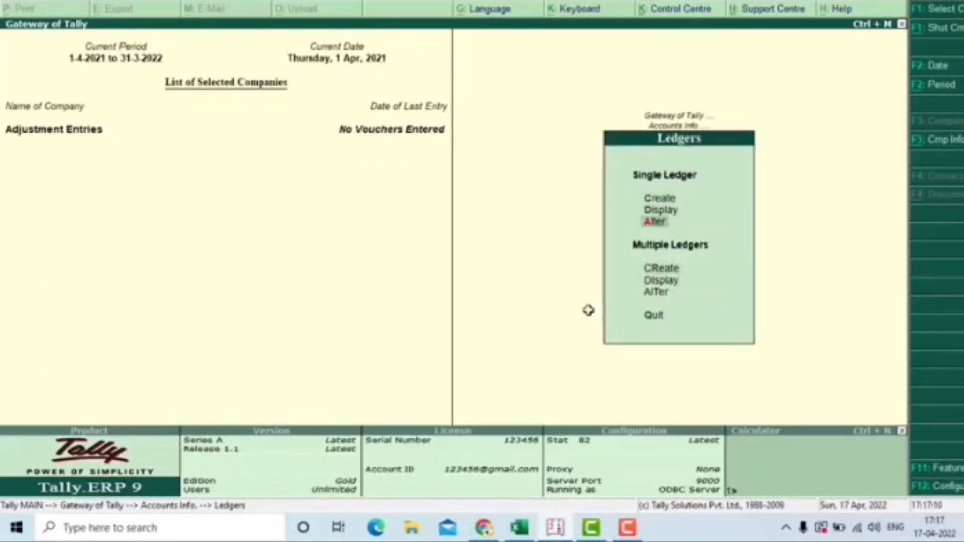
key(Return)
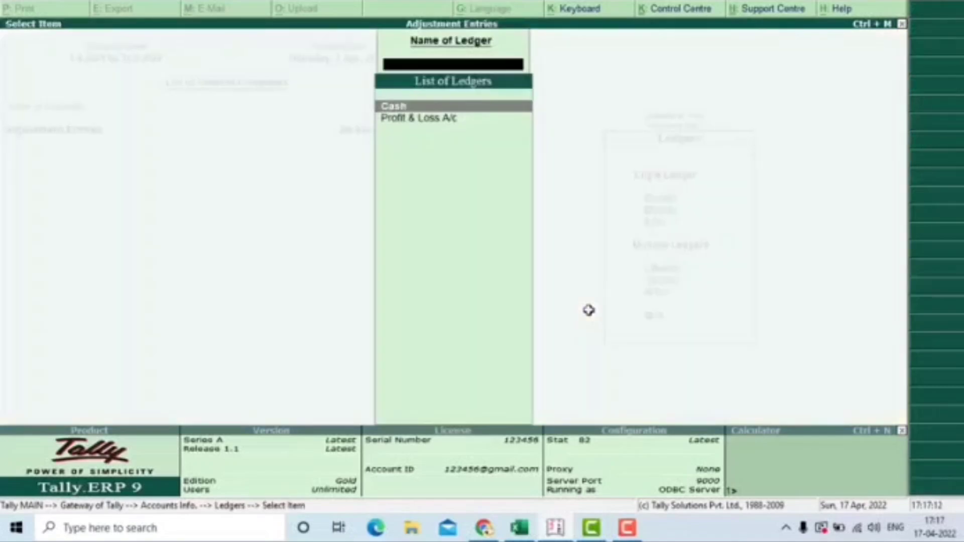
key(Return)
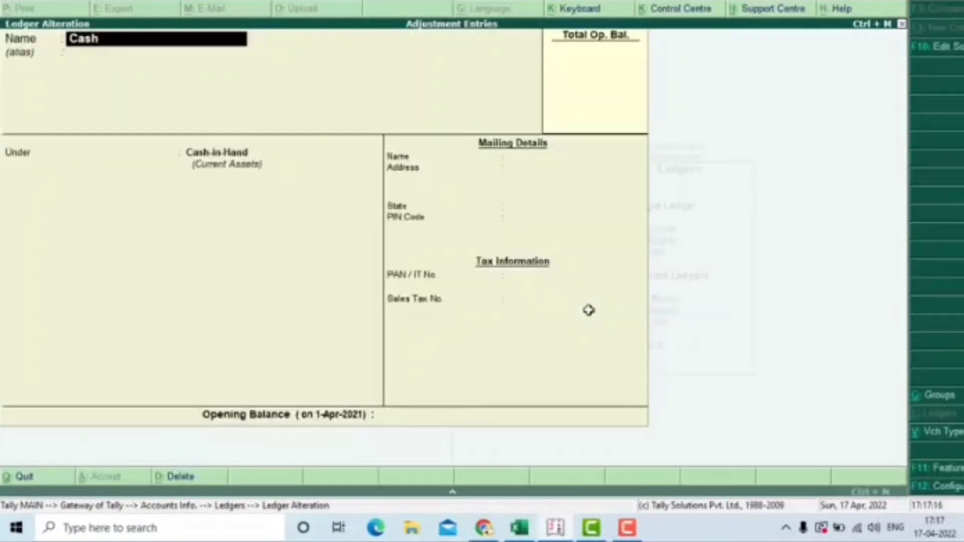
Step: Keep Cash under Cash-in-Hand, look up Cash a/c in the Excel balance sheet, and save an opening balance of 200000 Dr in Tally
key(Return)
key(Return)
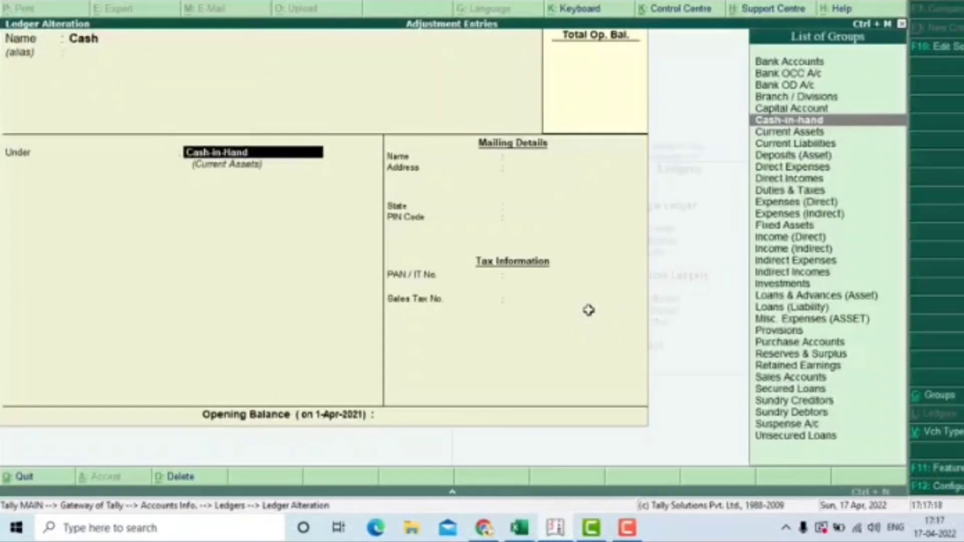
key(Return)
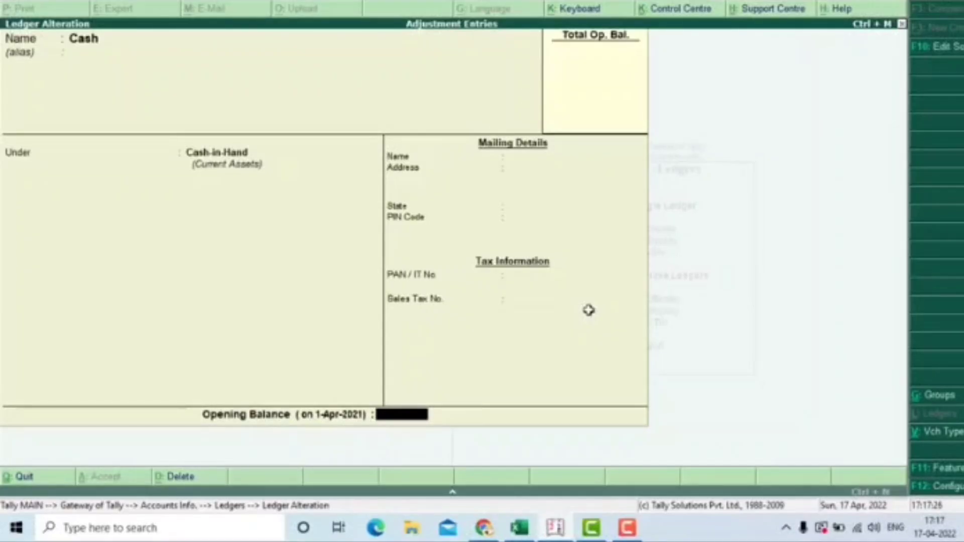
key(alt+Tab)
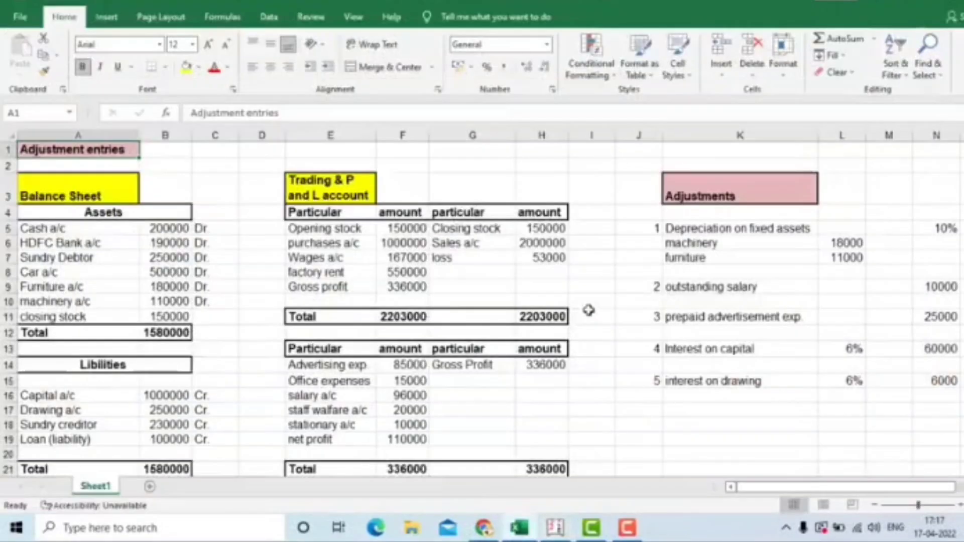
click(161, 228)
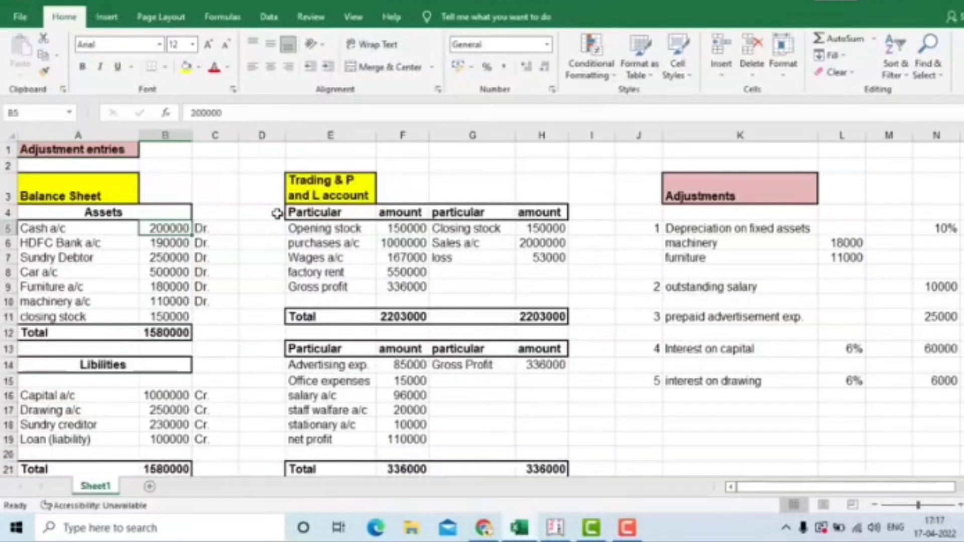
key(alt+Tab)
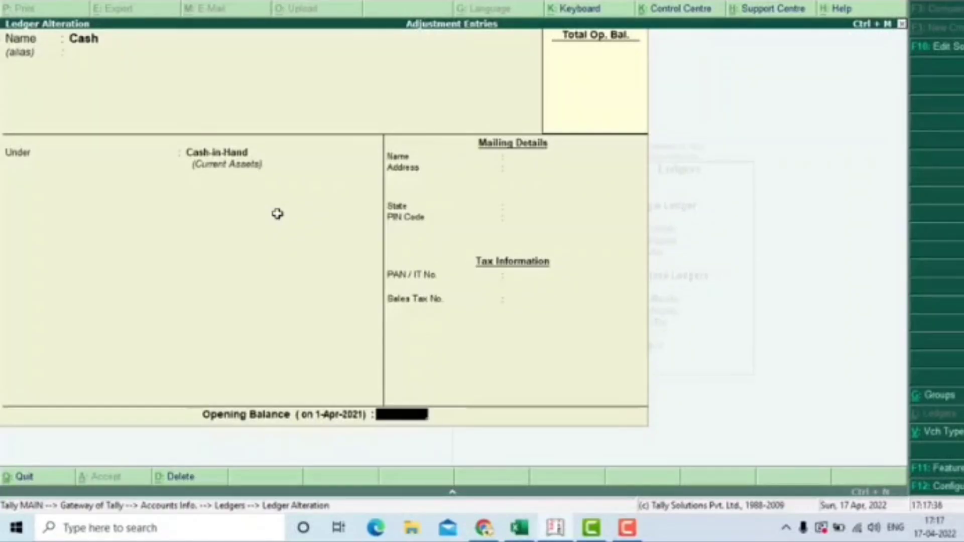
text(2)
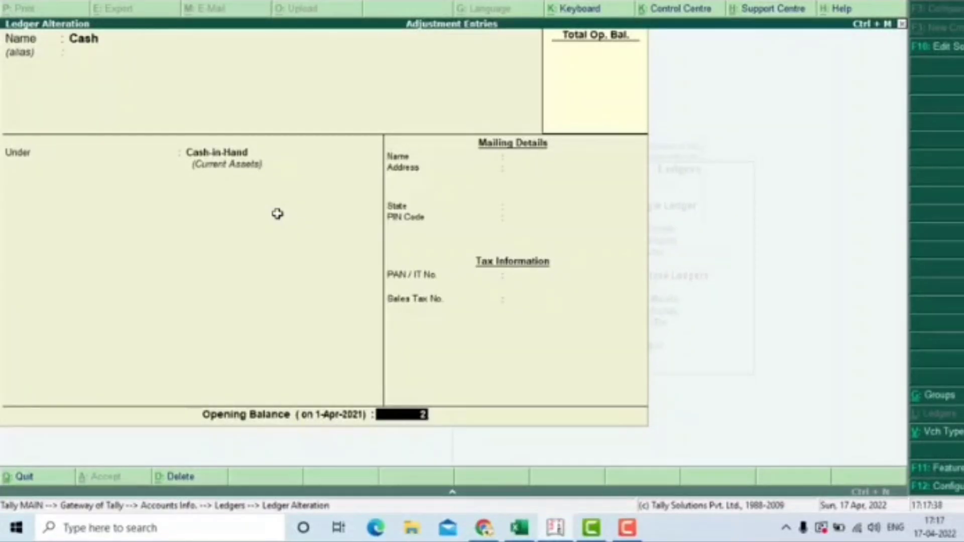
text(00000)
key(Return)
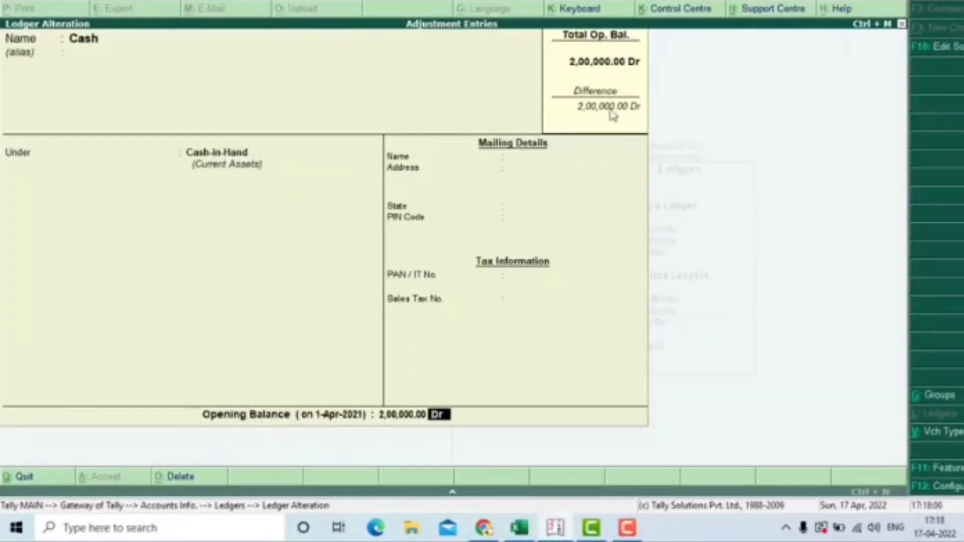
key(Return)
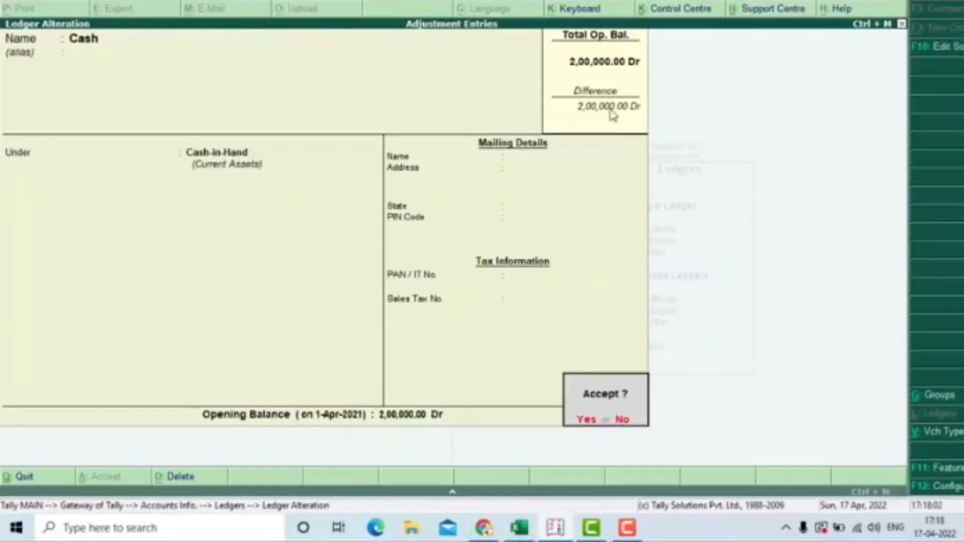
key(Return)
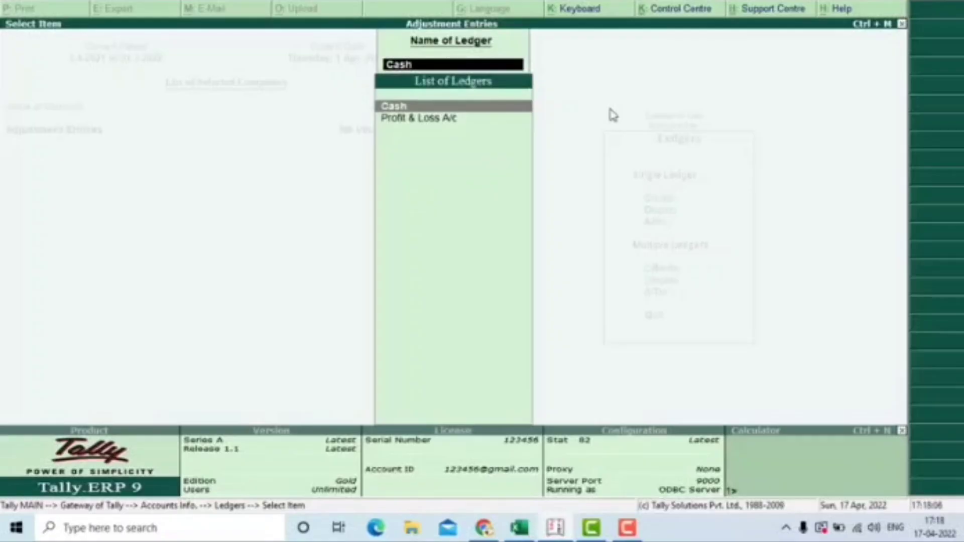
key(Escape)
key(Escape)
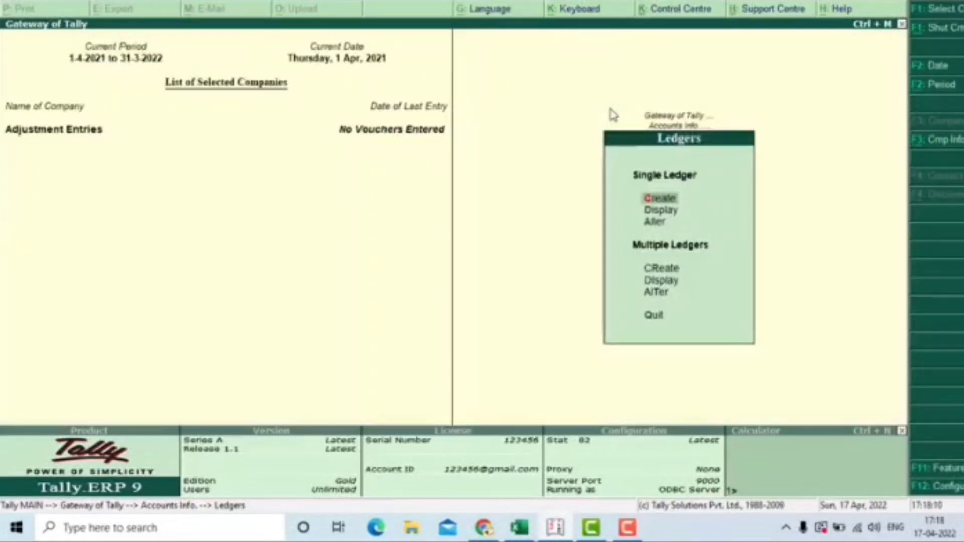
Step: Start a new single ledger, look up HDFC Bank a/c in the Excel balance sheet, and name the Tally ledger HDFC Bank A/c
key(Return)
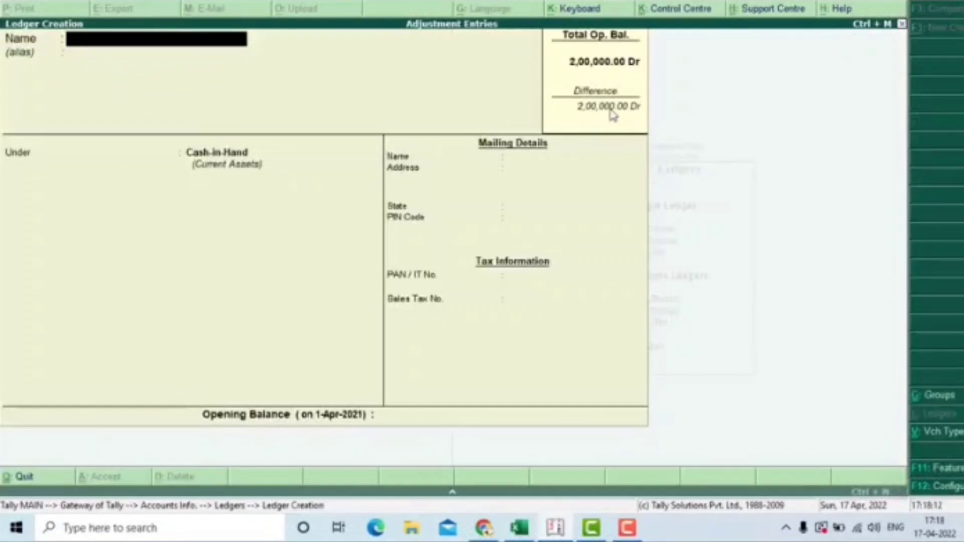
key(alt+Tab)
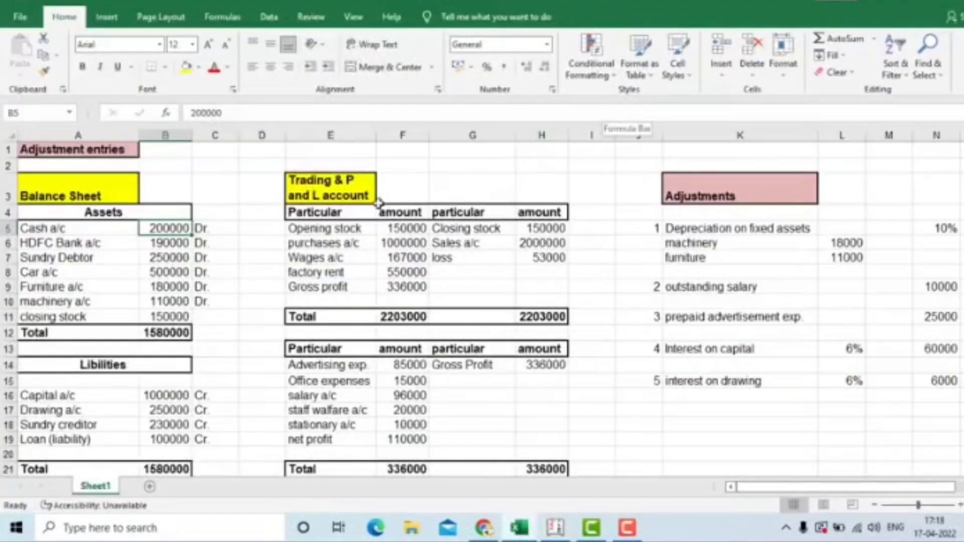
click(175, 242)
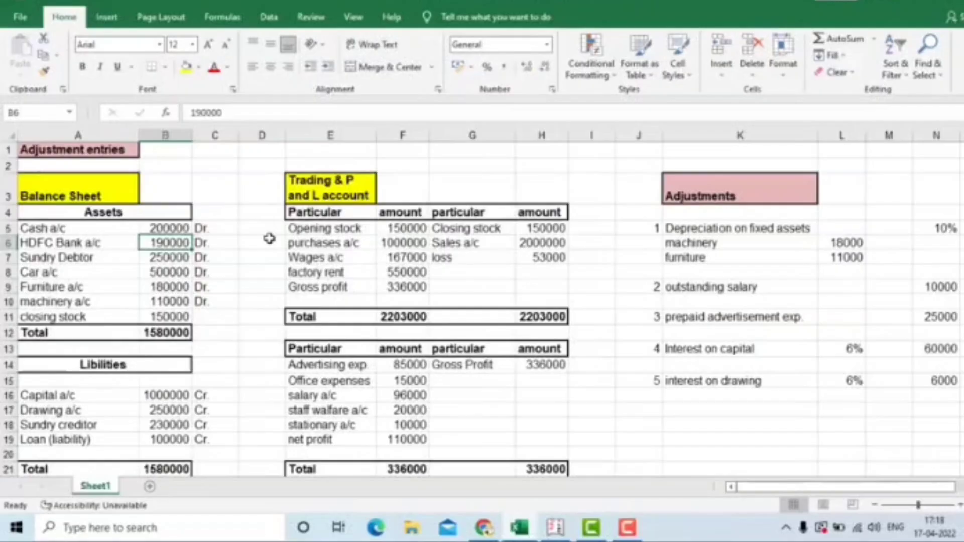
key(alt+Tab)
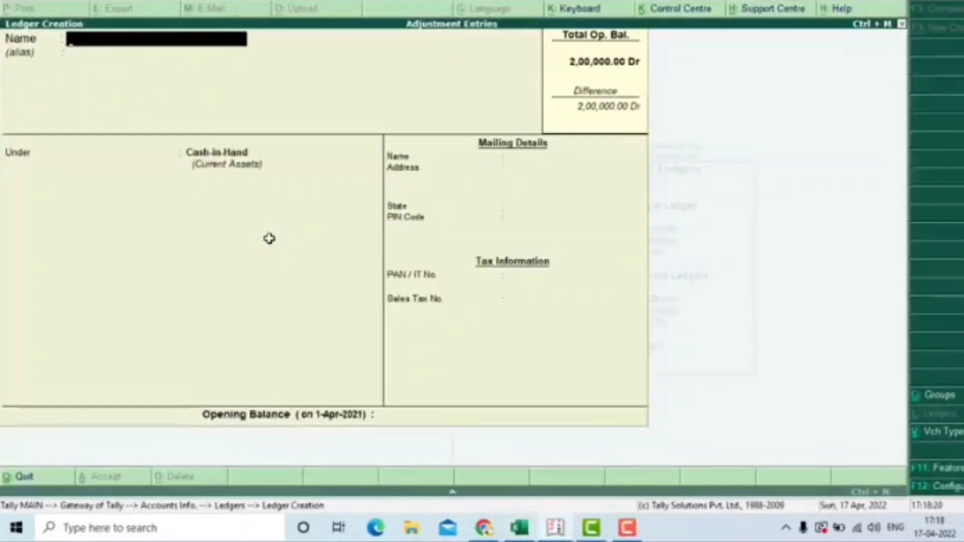
text(HDFC Bank a)
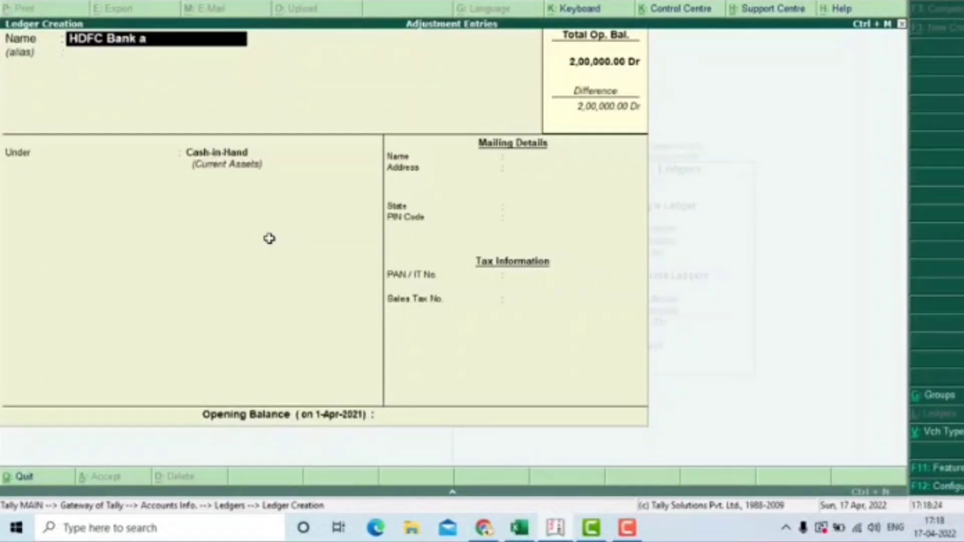
text(/c)
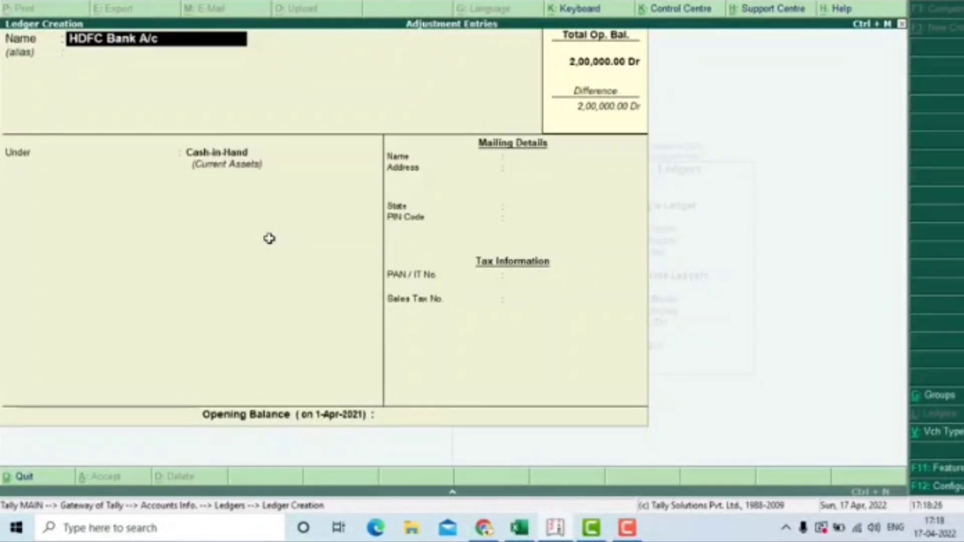
key(Return)
key(Return)
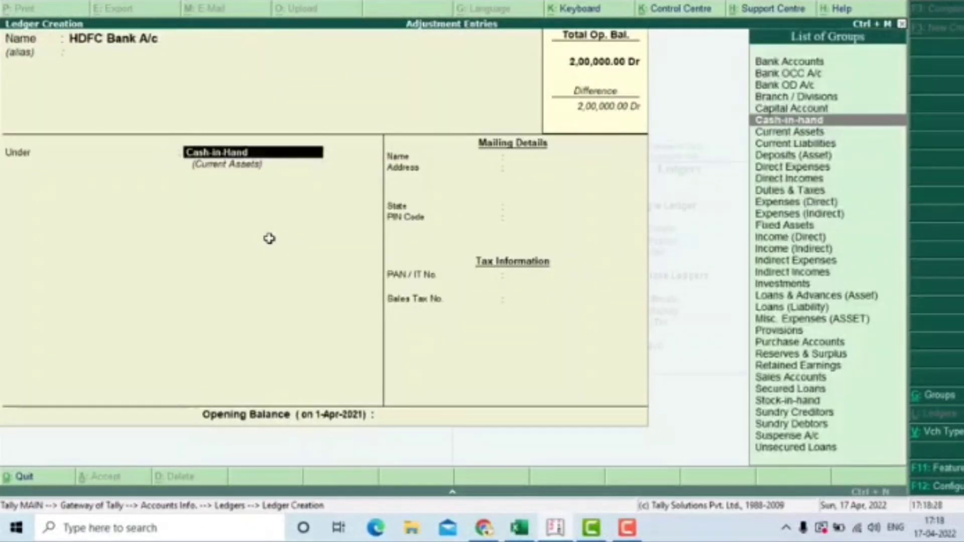
Step: Place the HDFC Bank A/c ledger under the Bank Accounts group
text(Ba)
key(Down)
key(Down)
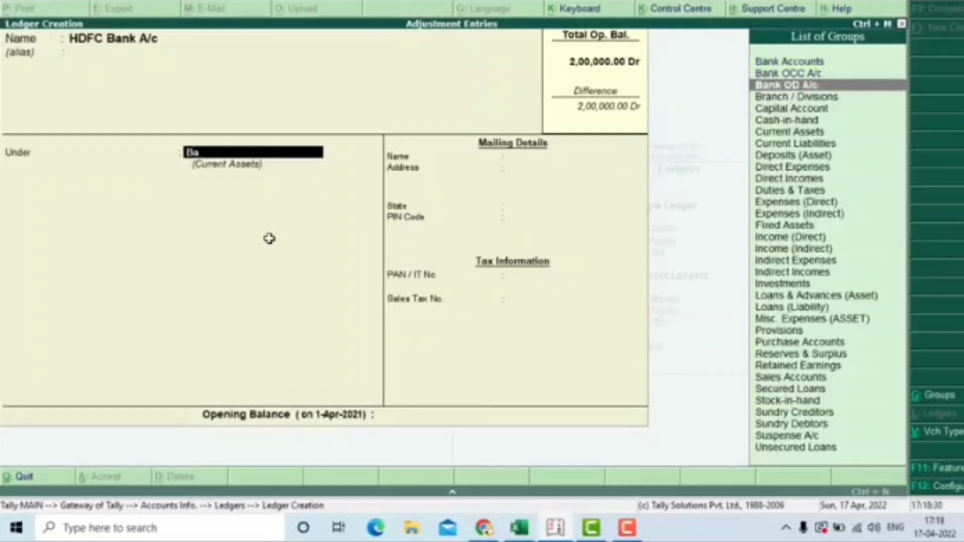
key(Up)
key(Up)
key(Return)
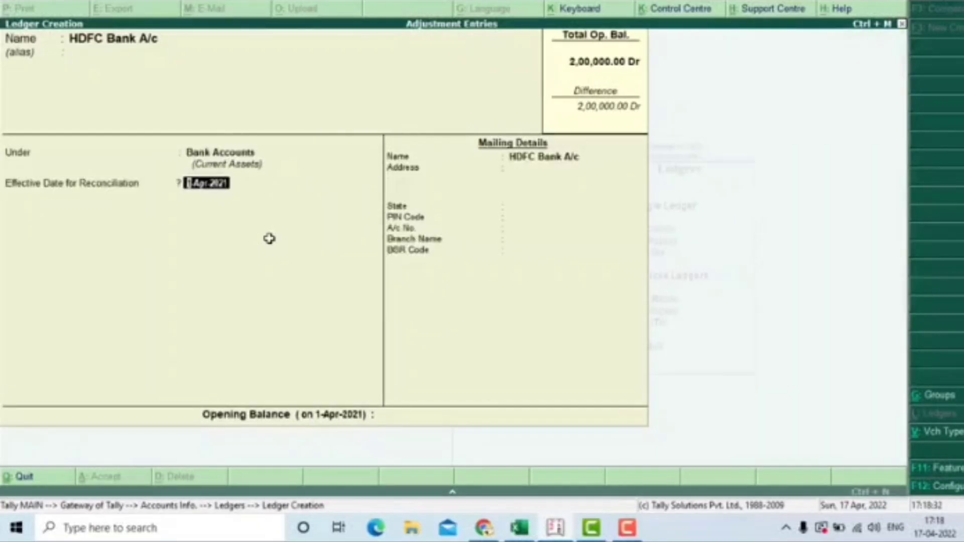
Step: Keep the 1-Apr-2021 reconciliation date, set the state to Not Applicable, and leave the remaining mailing and bank details blank
key(Return)
key(Return)
key(Return)
key(Return)
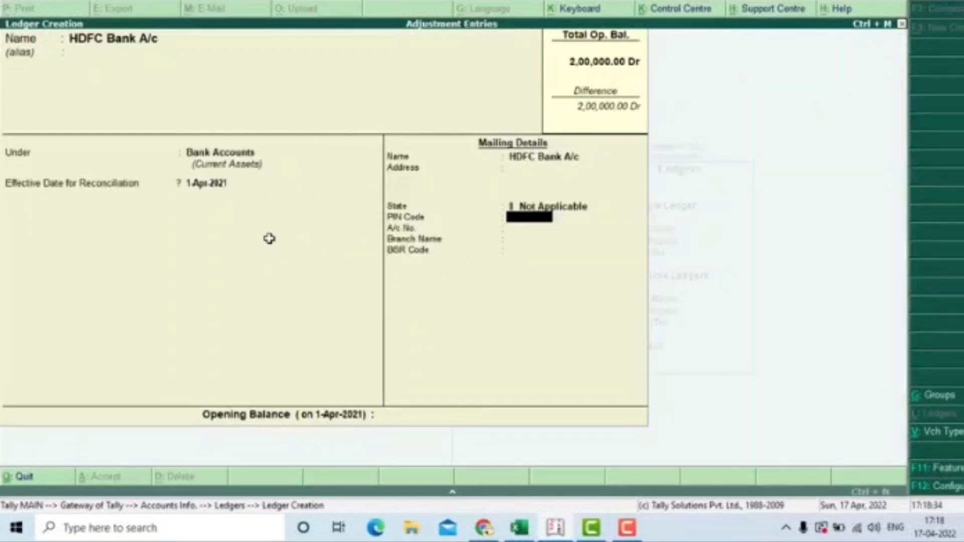
key(Return)
key(Return)
key(Return)
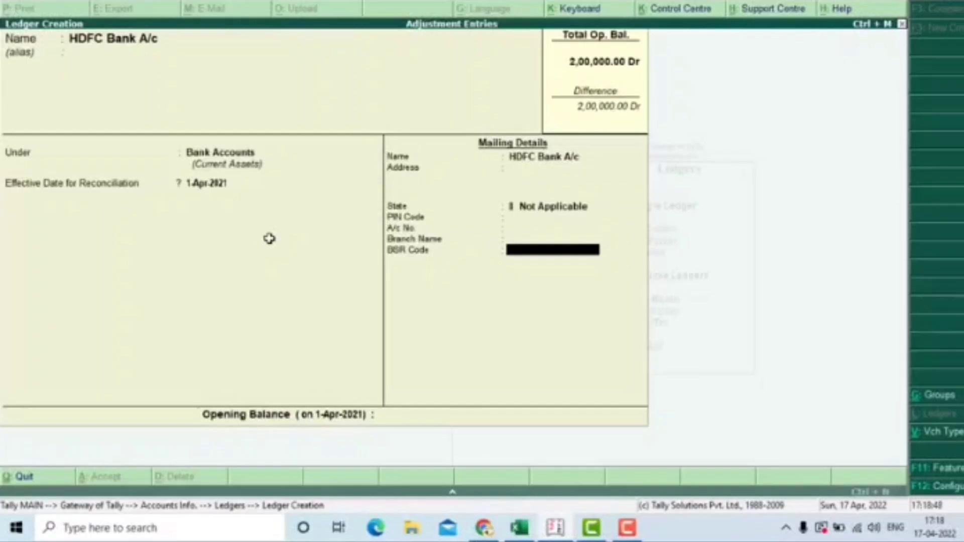
key(Return)
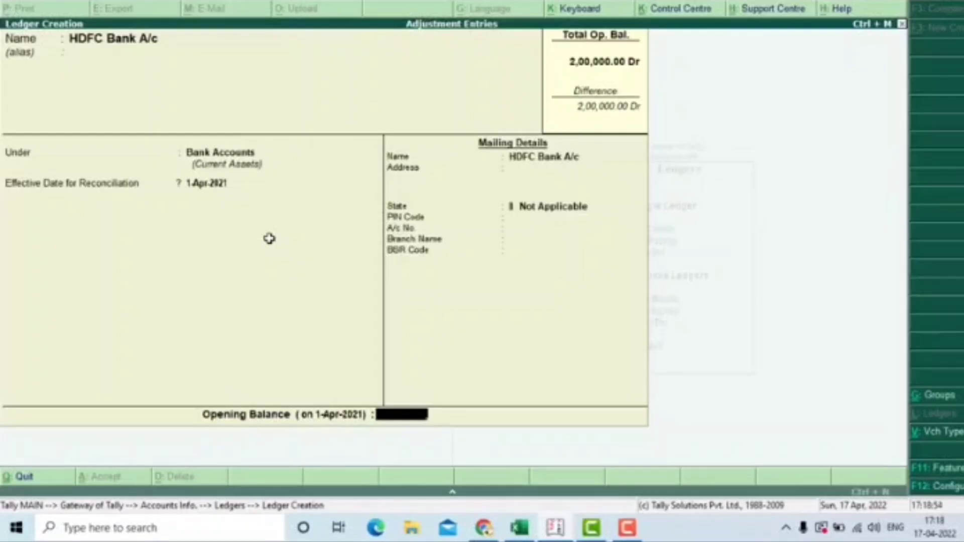
Step: Enter an opening balance of 190000 Dr for HDFC Bank A/c and save the ledger
text(190000)
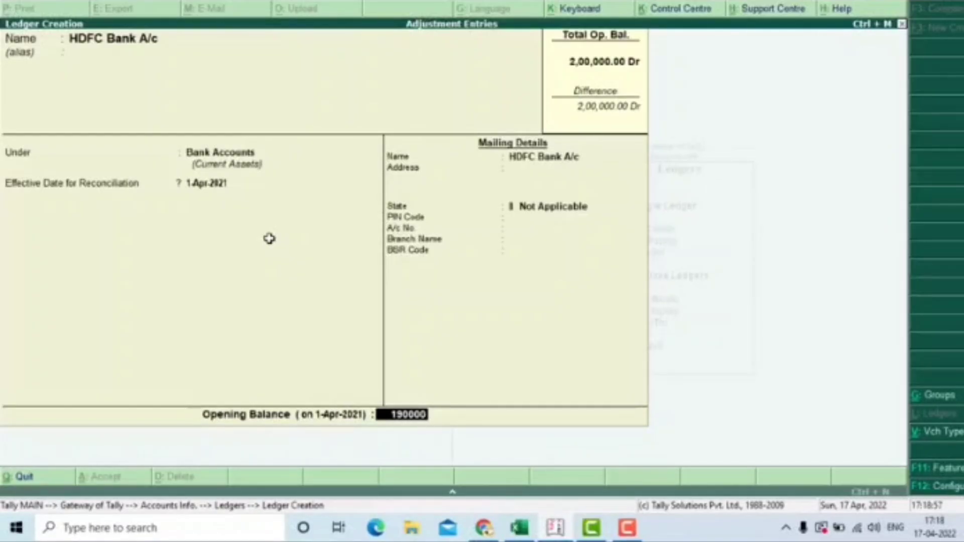
key(Return)
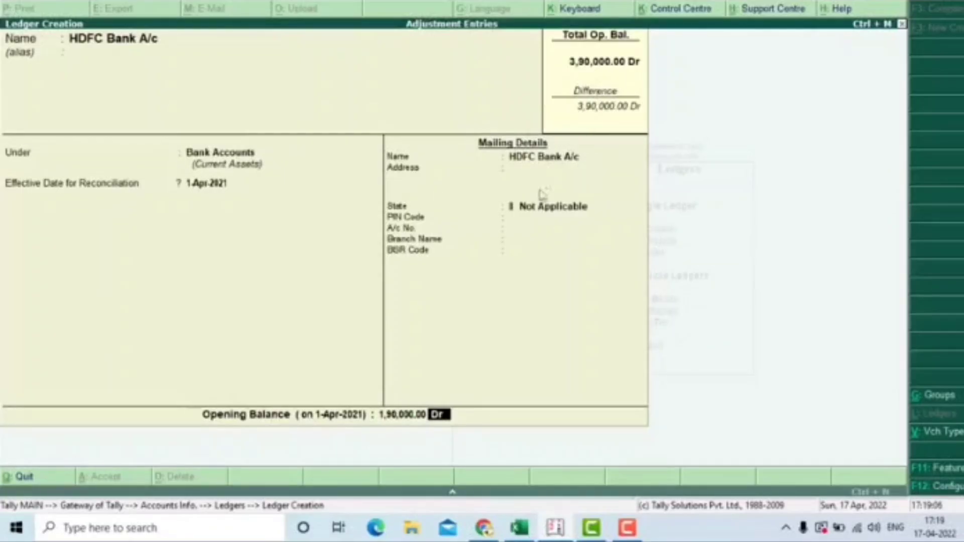
key(Return)
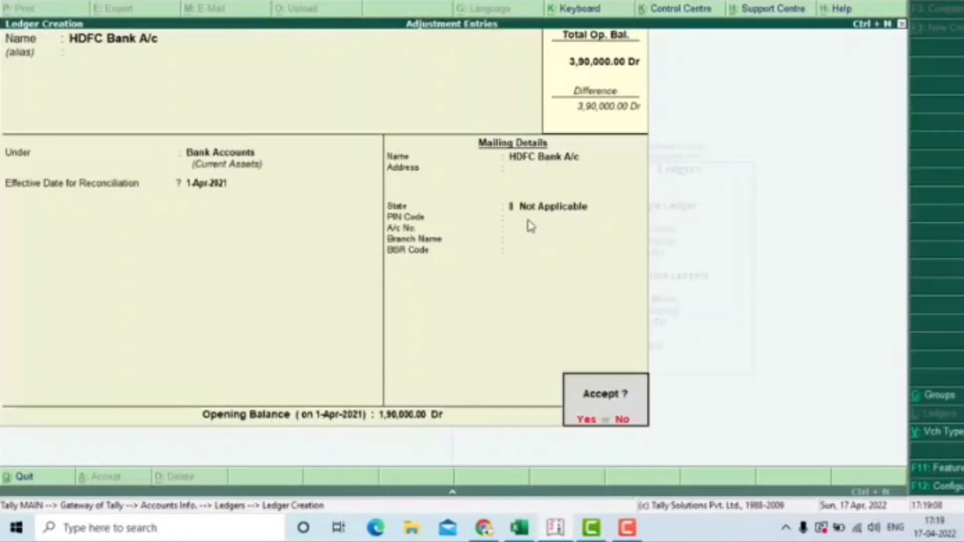
key(Return)
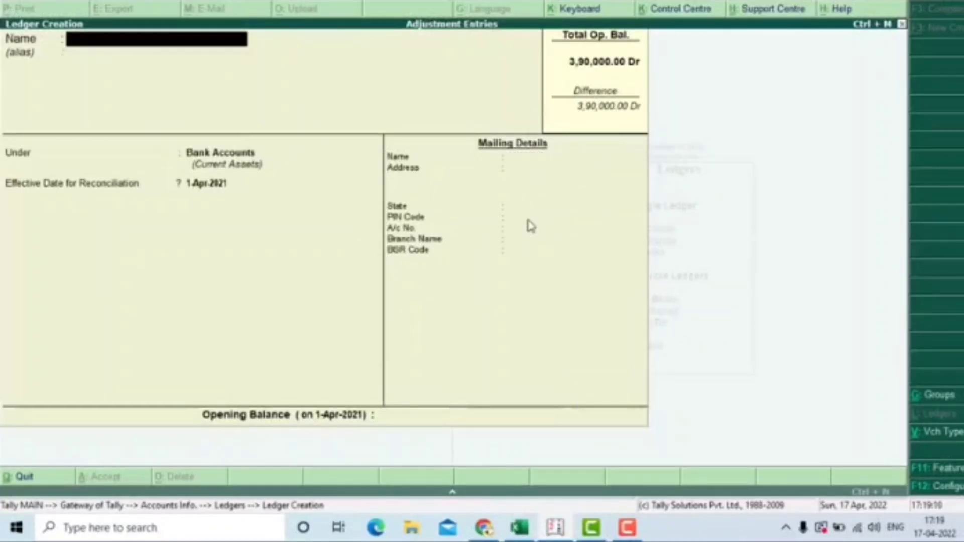
Step: Switch to Excel and examine the Sundry Debtor row among the balance sheet assets
key(alt+Tab)
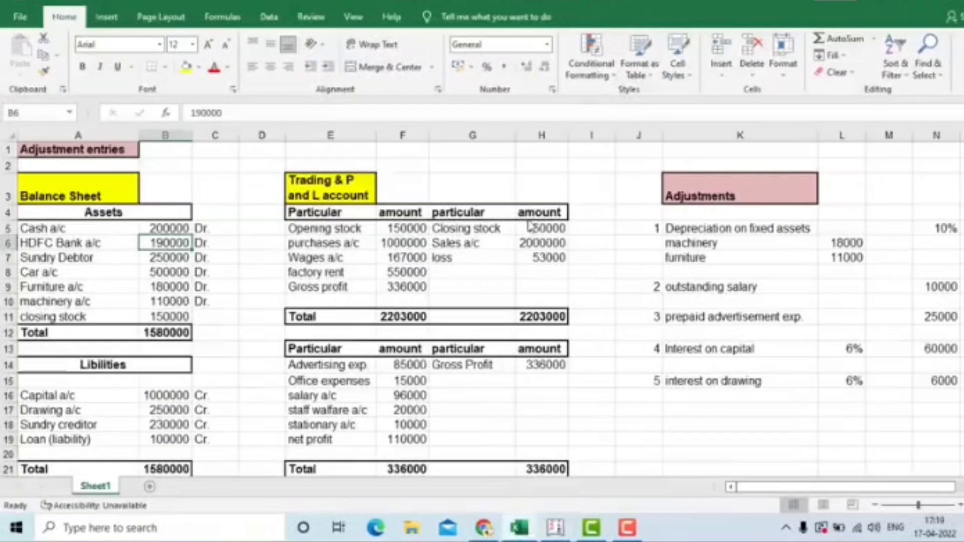
key(Down)
key(Down)
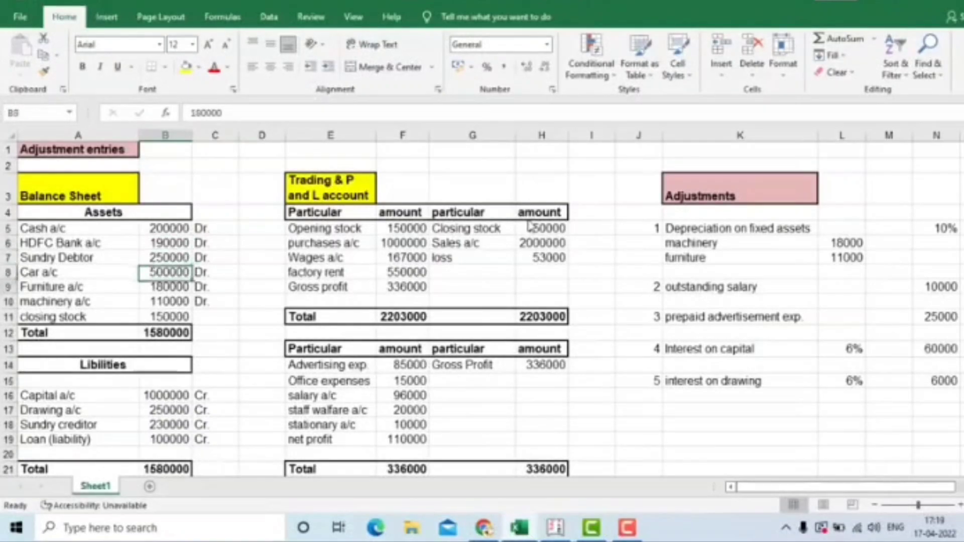
key(Down)
key(Up)
key(Up)
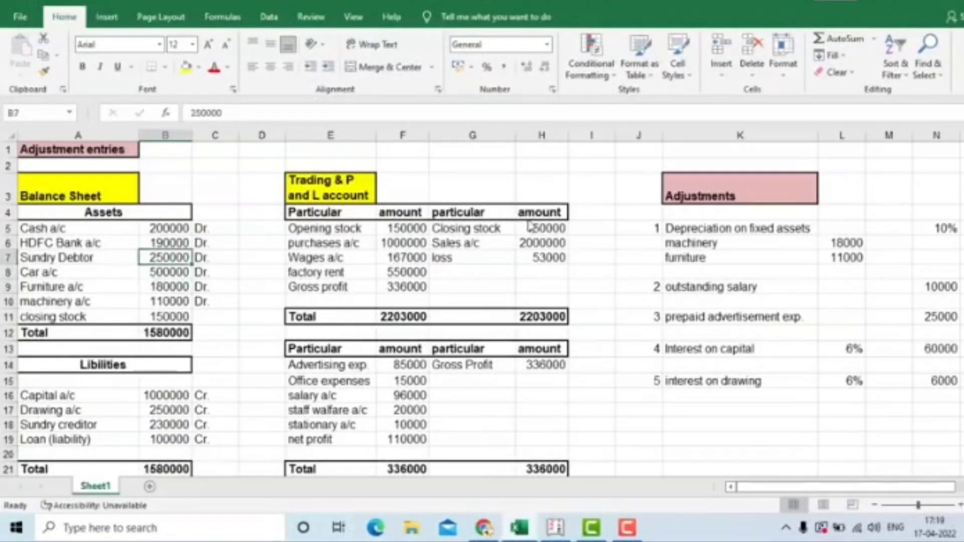
key(Up)
key(Down)
key(Left)
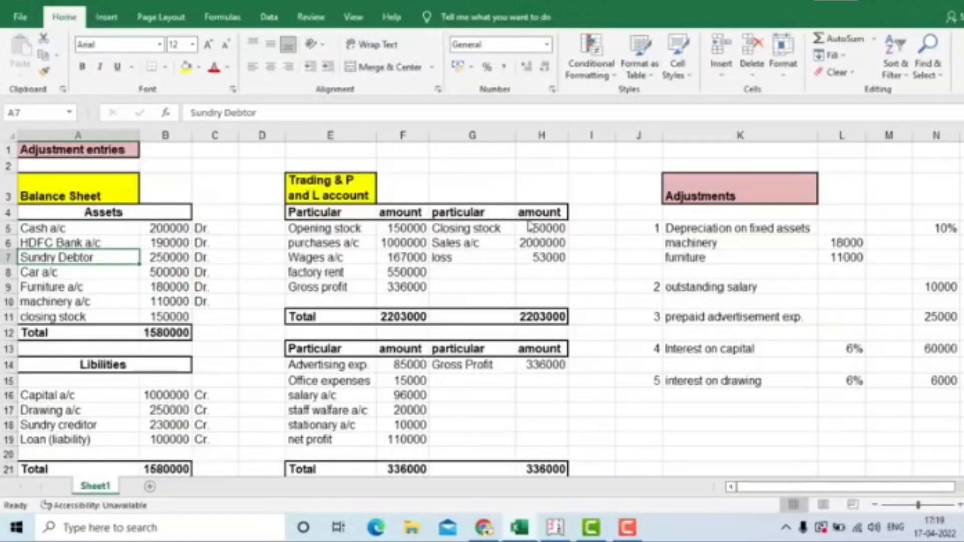
Step: Return to Tally.ERP 9 and name the new ledger Sundry Debtors, leaving its alias blank
key(alt+Tab)
text(S)
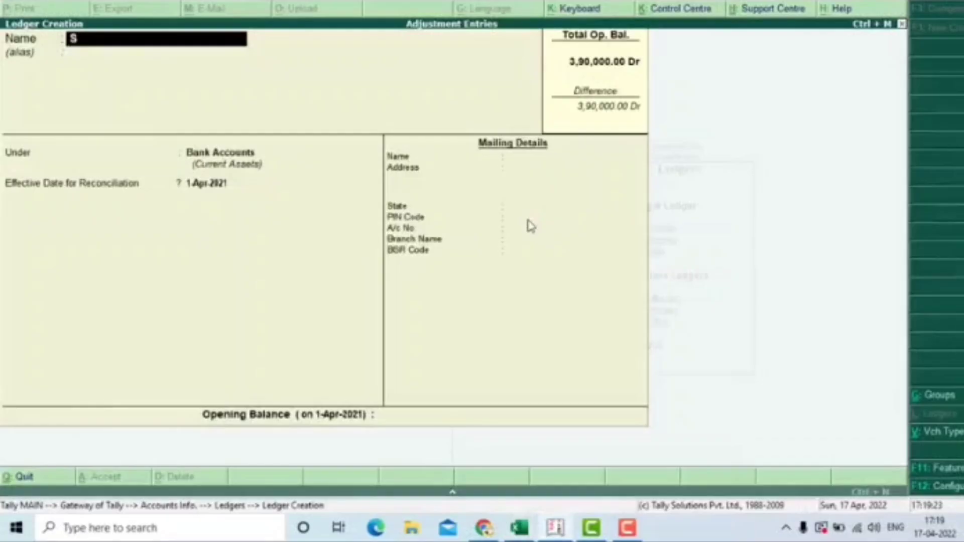
text(undr)
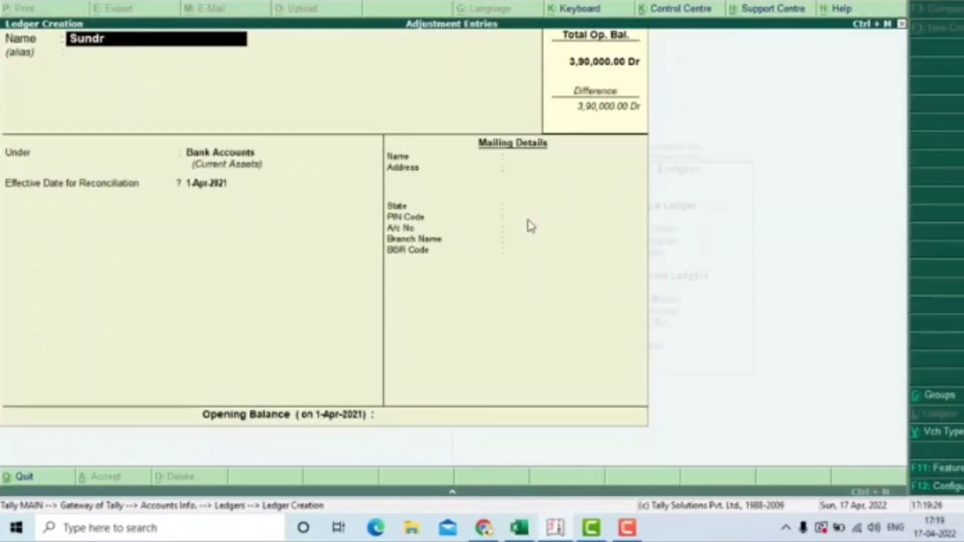
text(y Debtors)
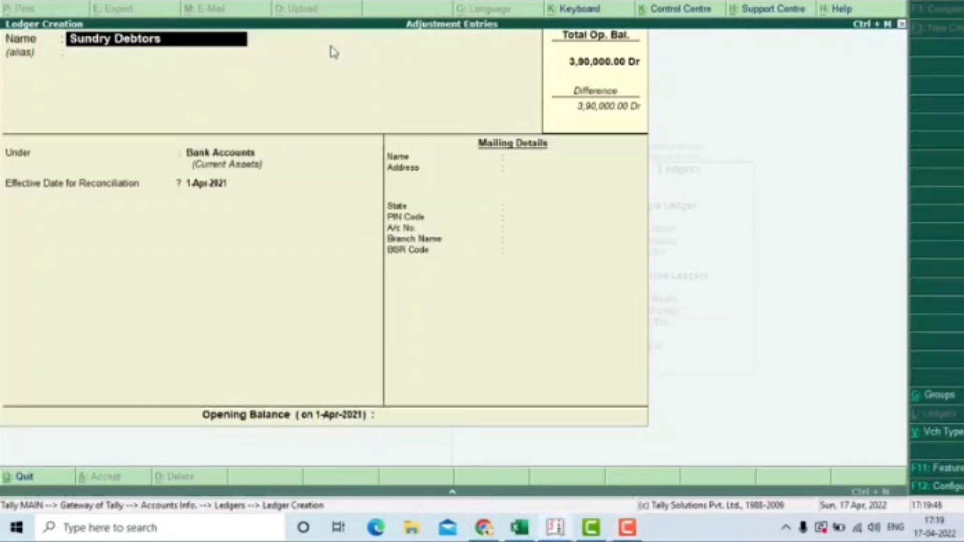
key(Return)
key(Return)
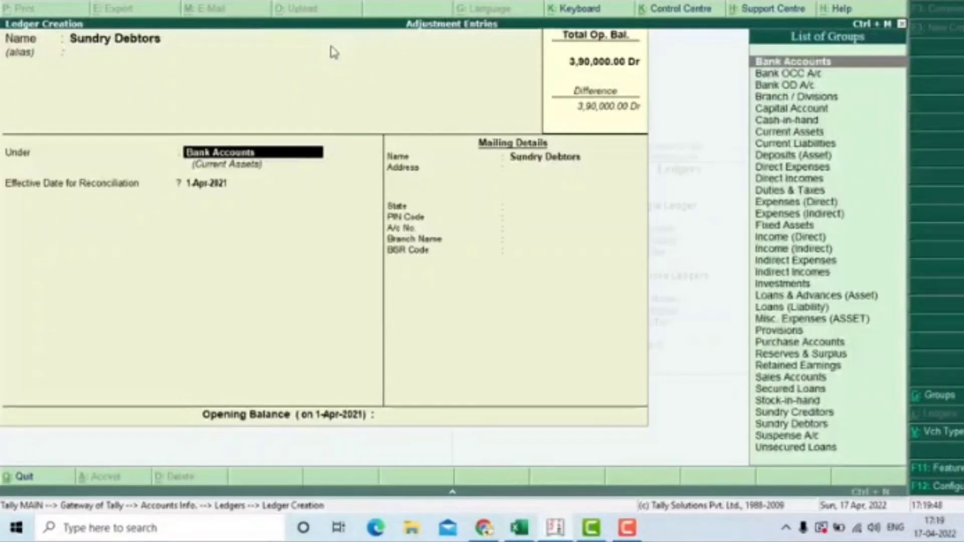
Step: Place the new ledger under the Sundry Debtors group
text(Sun)
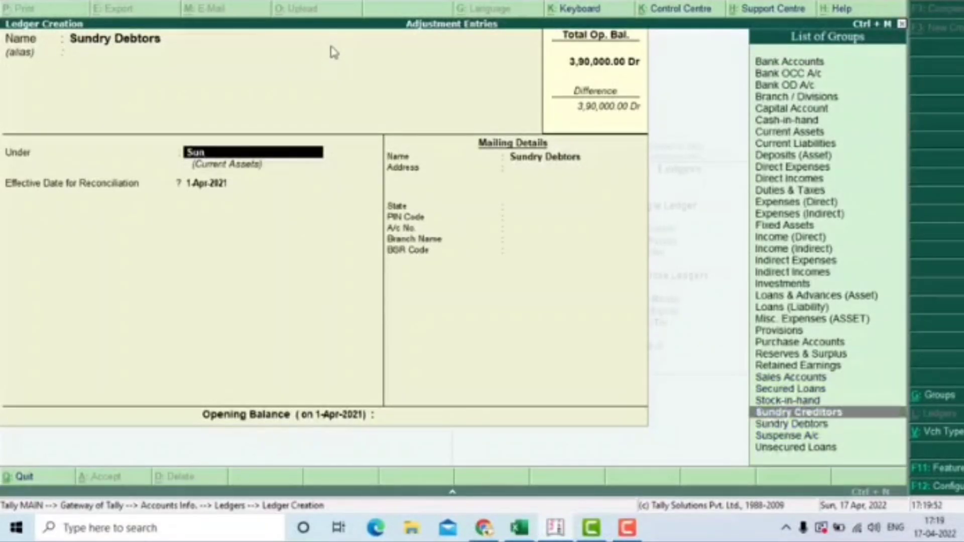
key(Down)
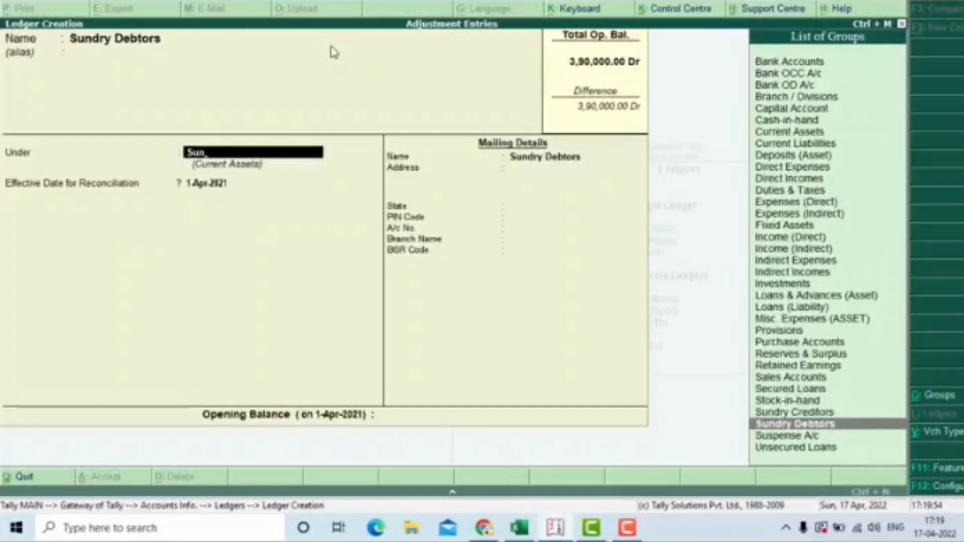
key(Return)
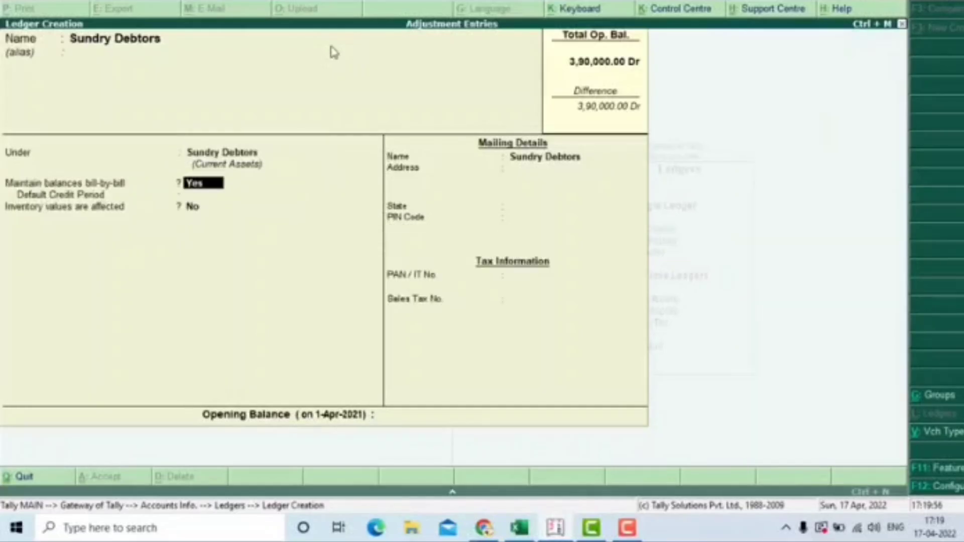
Step: Keep bill-by-bill balances at Yes and inventory effect at No, set the state to Not Applicable, and leave the tax details blank
key(Return)
key(Return)
key(Return)
key(Return)
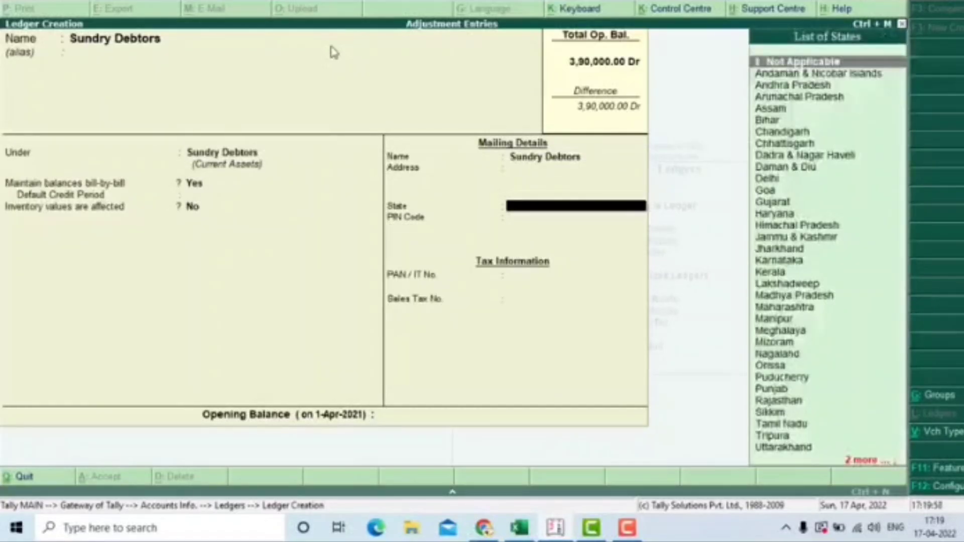
key(Return)
key(Return)
key(Return)
key(Return)
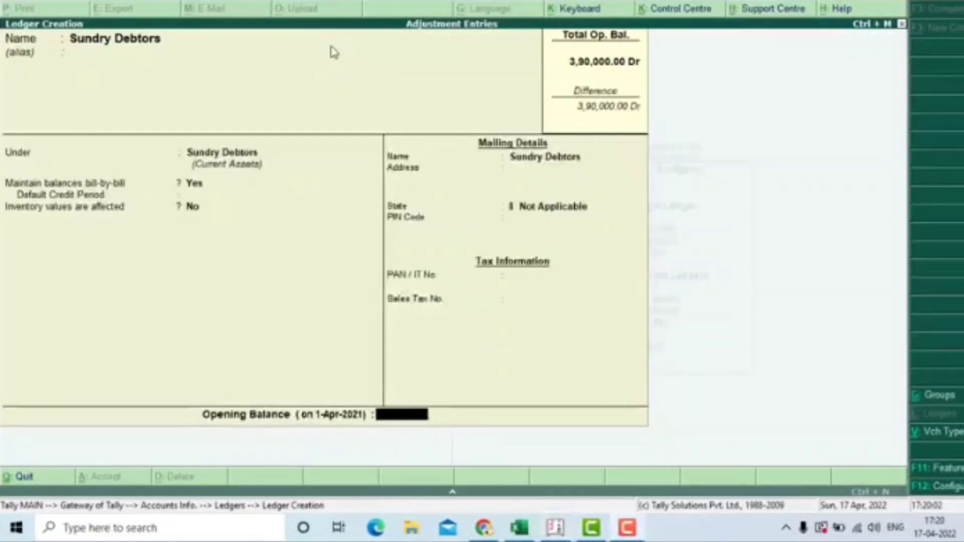
Step: Look up the Sundry Debtor amount in Excel, then enter an opening balance of 250000 Dr in Tally and proceed to its bill-wise breakup
key(alt+Tab)
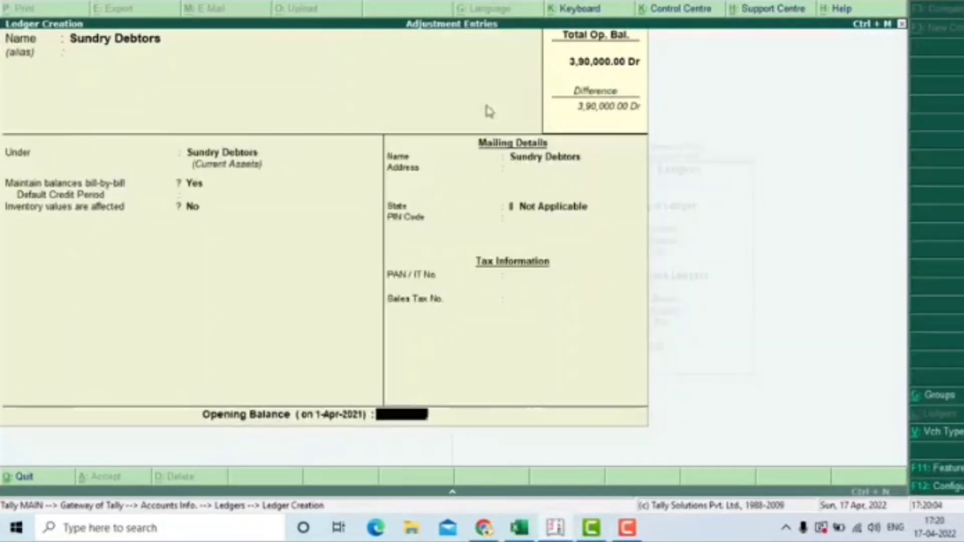
click(520, 527)
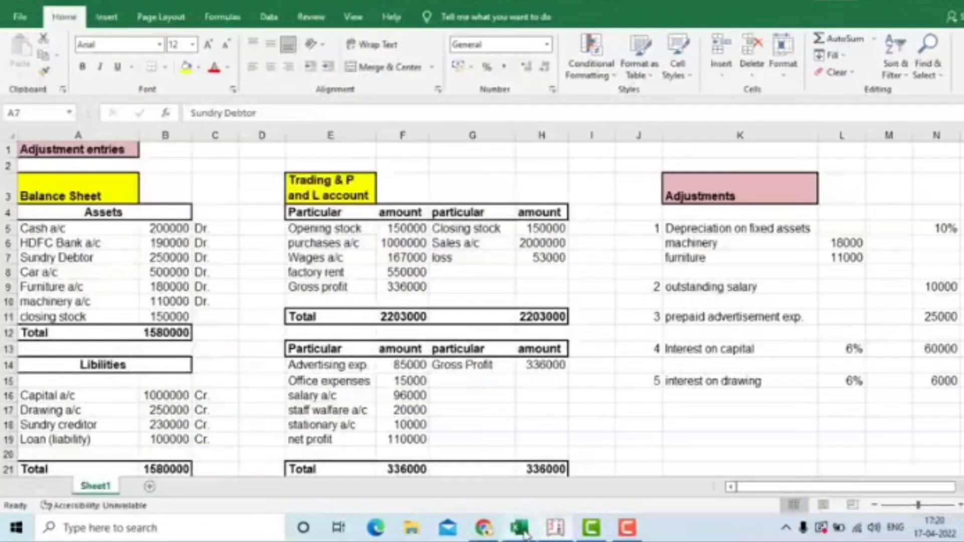
click(177, 260)
key(alt+Tab)
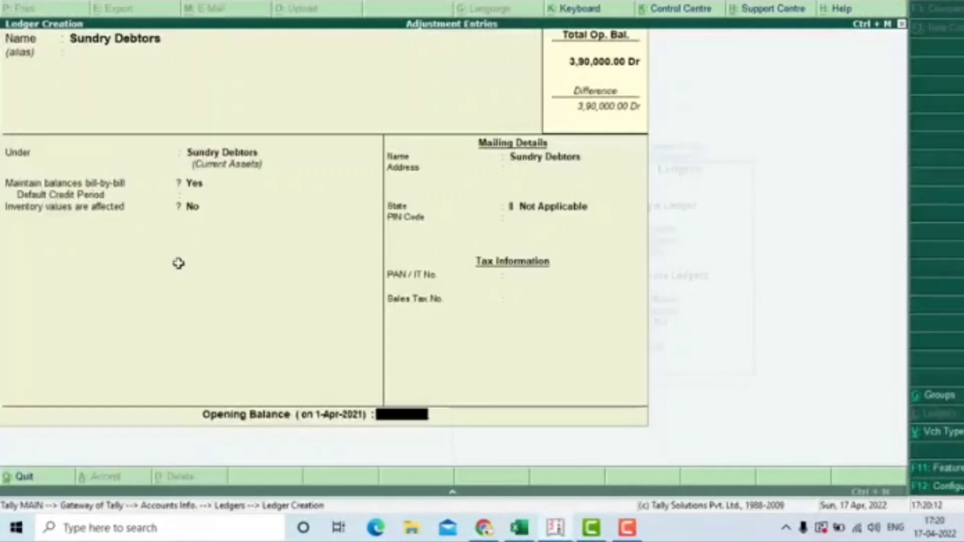
text(25)
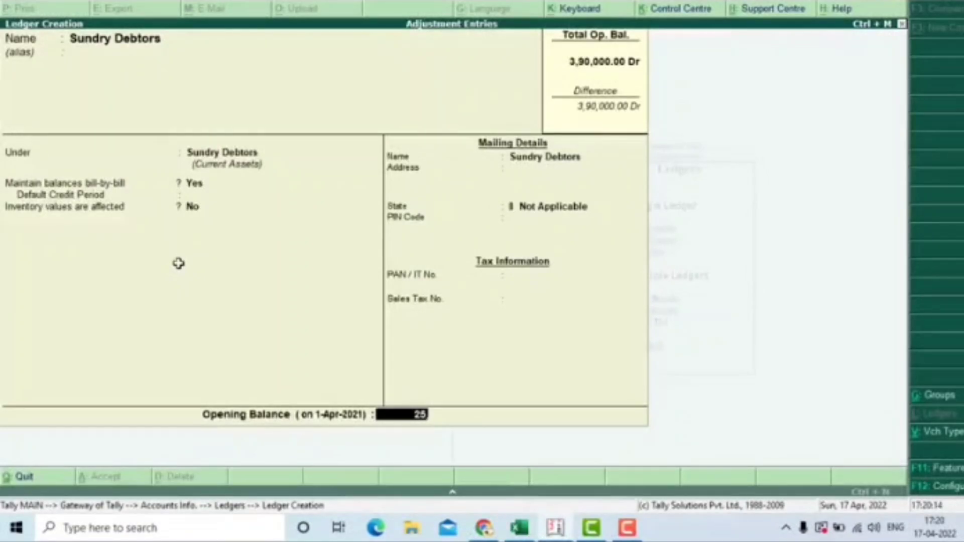
text(0000)
key(Return)
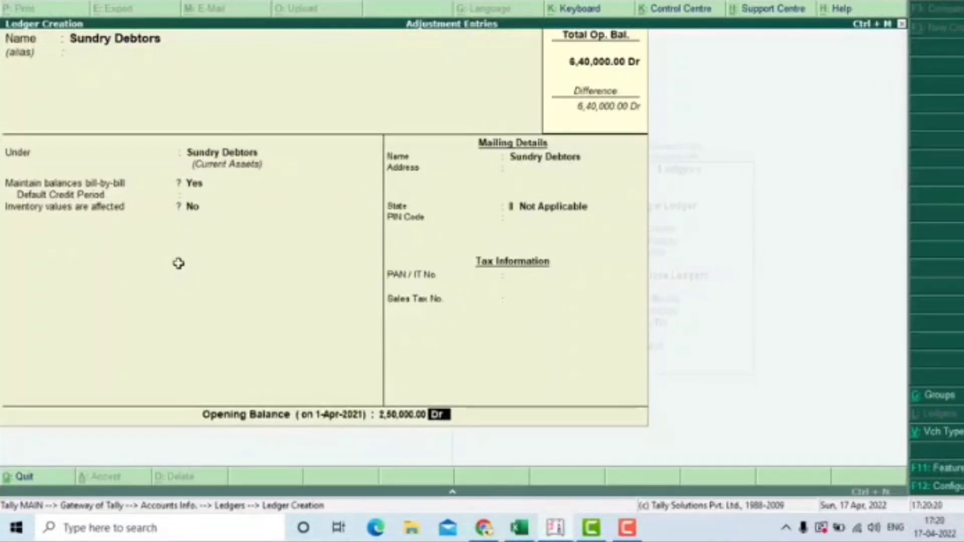
key(Return)
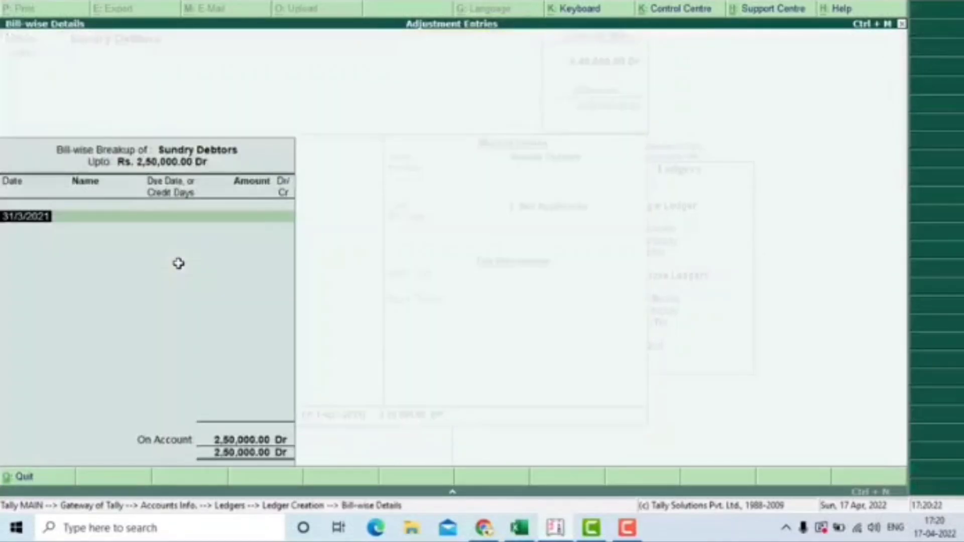
Step: Leave the full Sundry Debtors balance on account in the bill-wise breakup and save the ledger
key(Return)
key(Return)
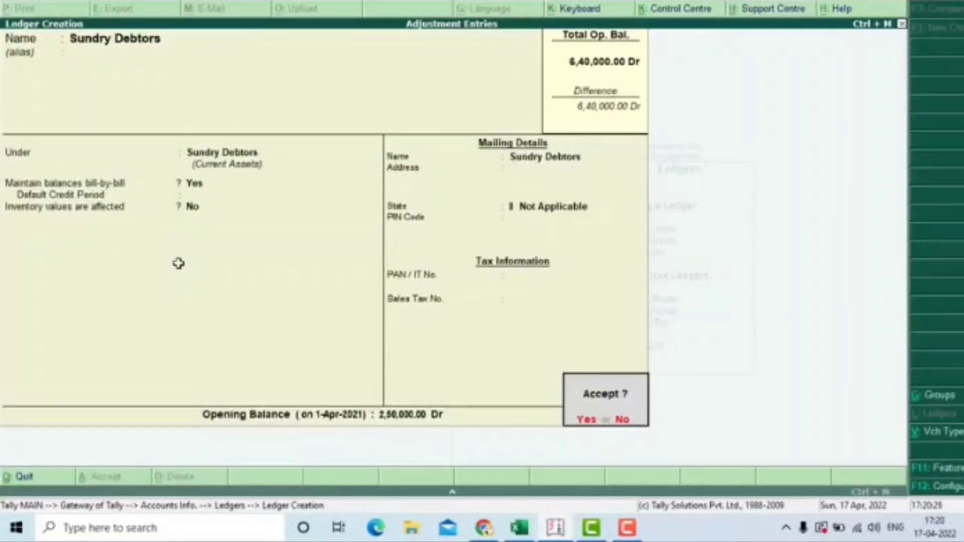
key(Return)
Step: Find the asset after Sundry Debtor in the Excel balance sheet, then return to Tally.ERP 9 and name the new ledger Car A/c without an alias
key(alt+Tab)
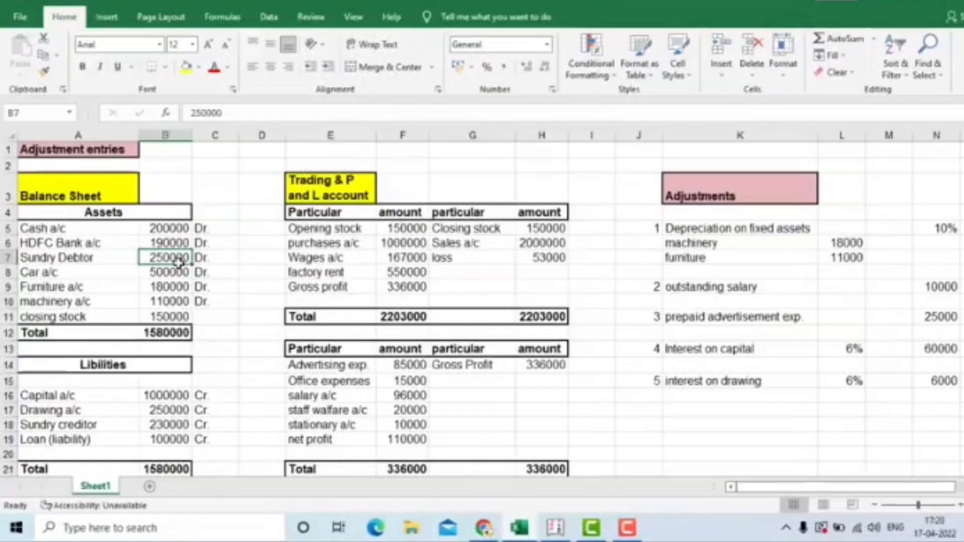
key(Down)
key(alt+Tab)
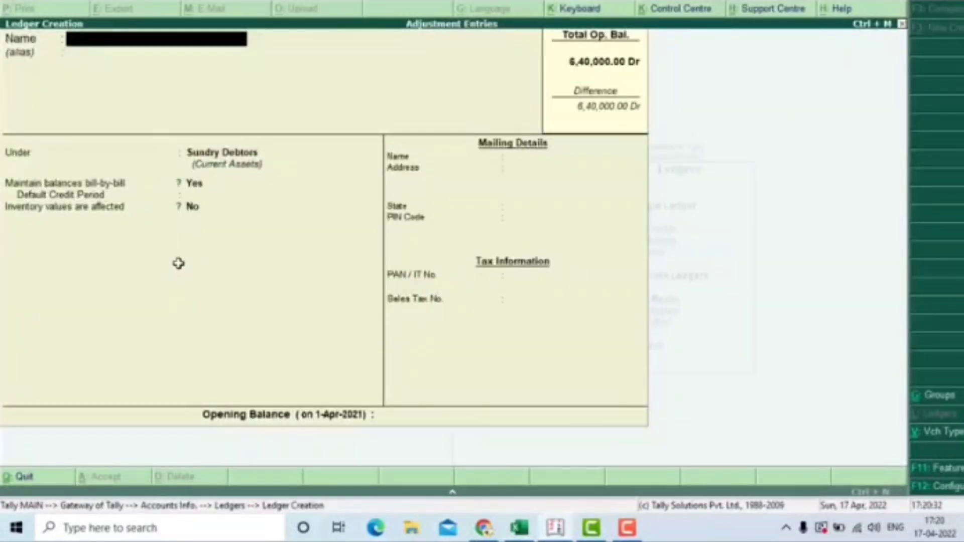
text(Car a/c)
key(Return)
key(Return)
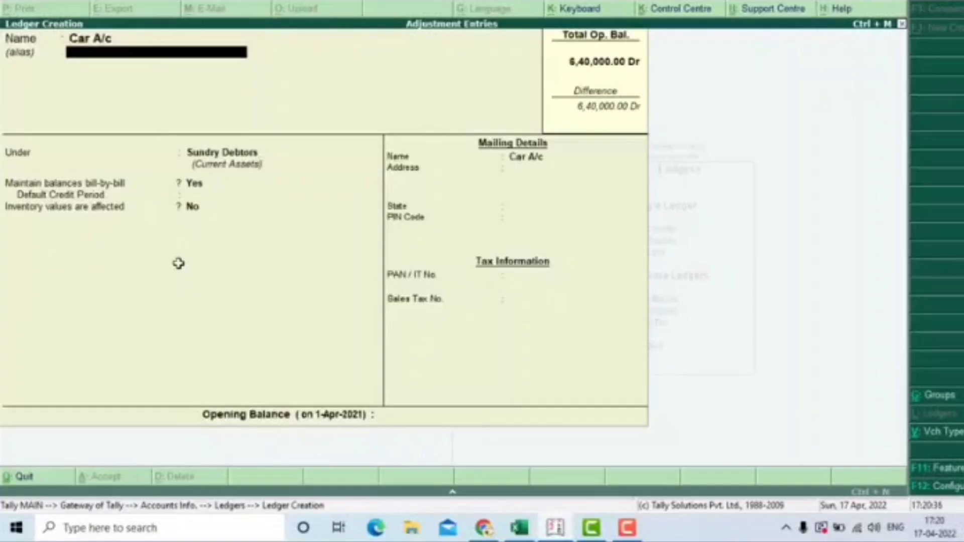
Step: Place the Car A/c ledger under the Fixed Assets group and keep its inventory effect at No
text(Fix)
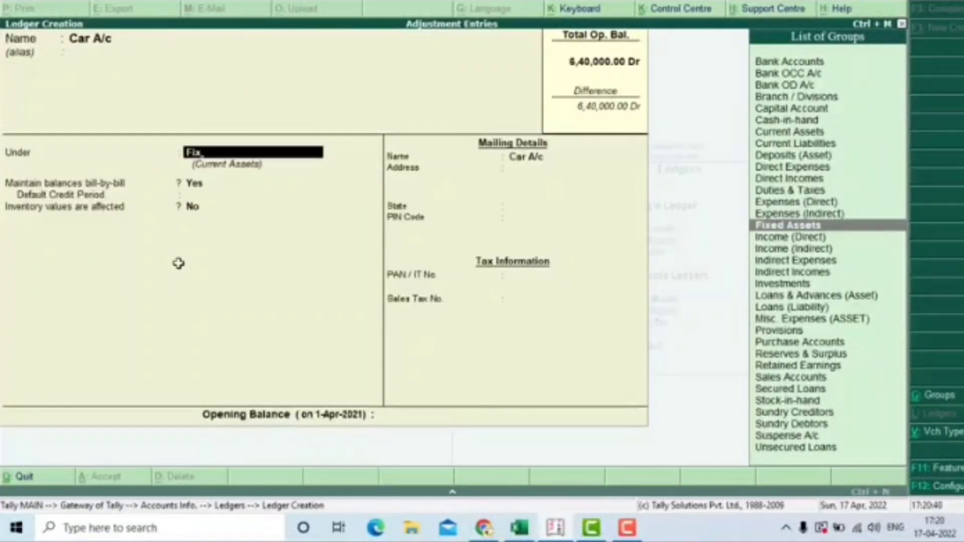
key(Return)
key(Return)
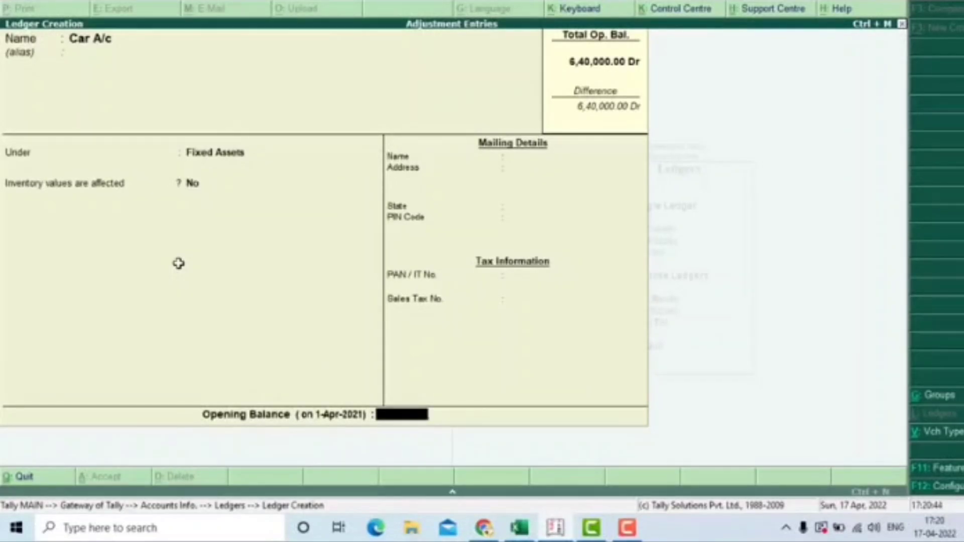
Step: Look up the Car a/c amount in Excel, then save the ledger in Tally with an opening balance of 500000 Dr
key(alt+Tab)
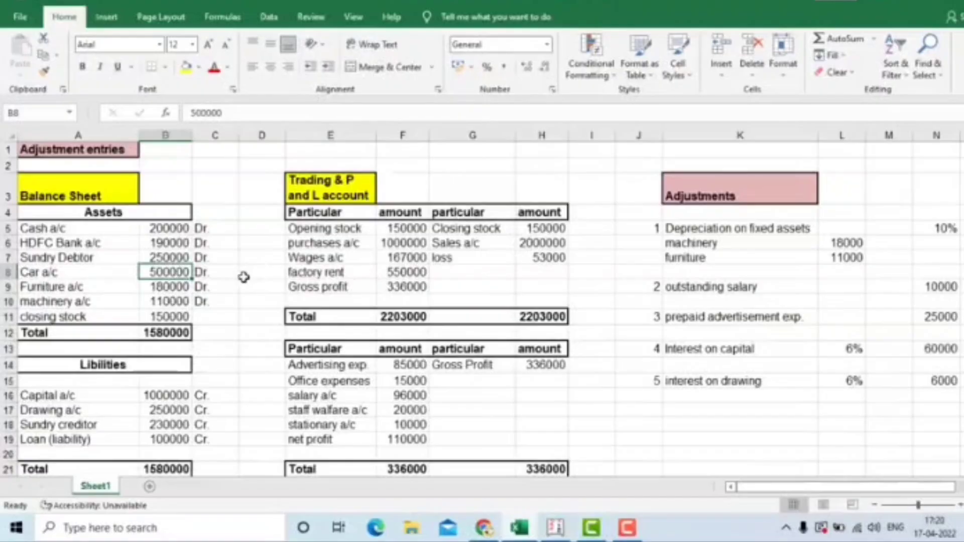
key(alt+Tab)
text(5)
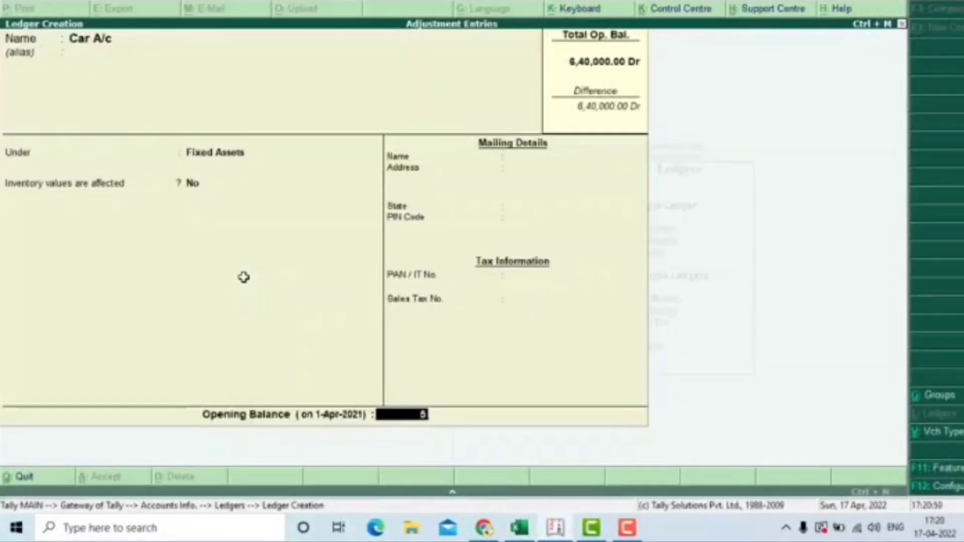
text(00000)
key(Return)
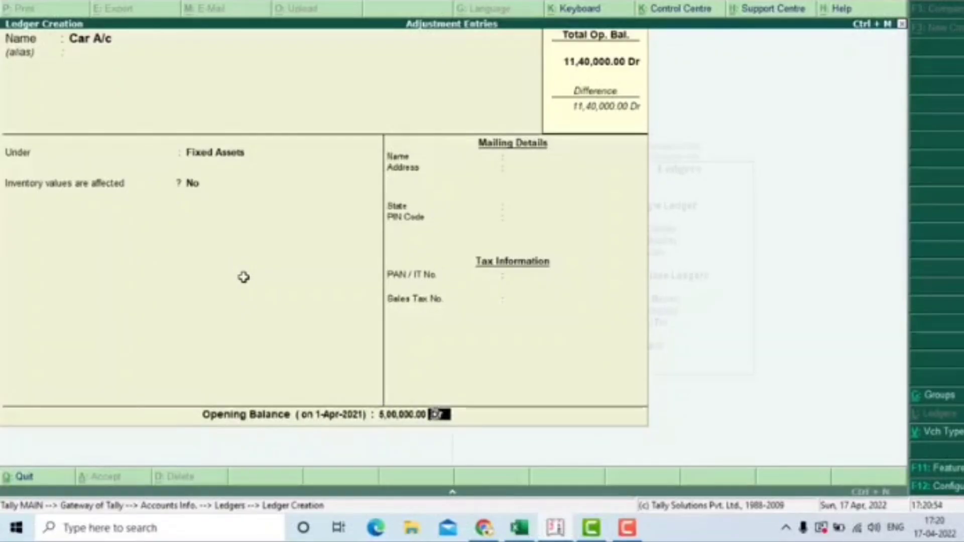
key(Return)
key(Return)
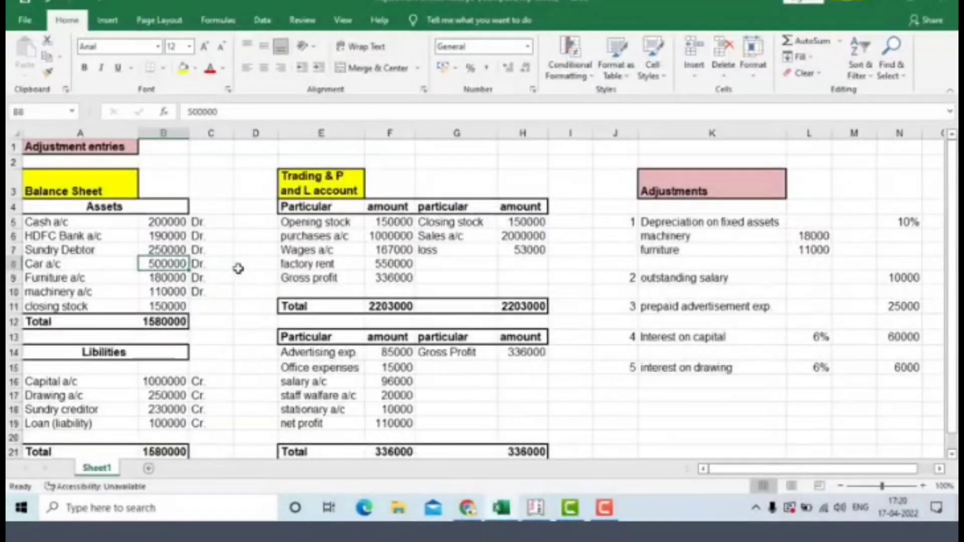
Step: Check the Furniture a/c name and amount in Excel, then name the new ledger in Tally Furniture A/c without an alias
key(Down)
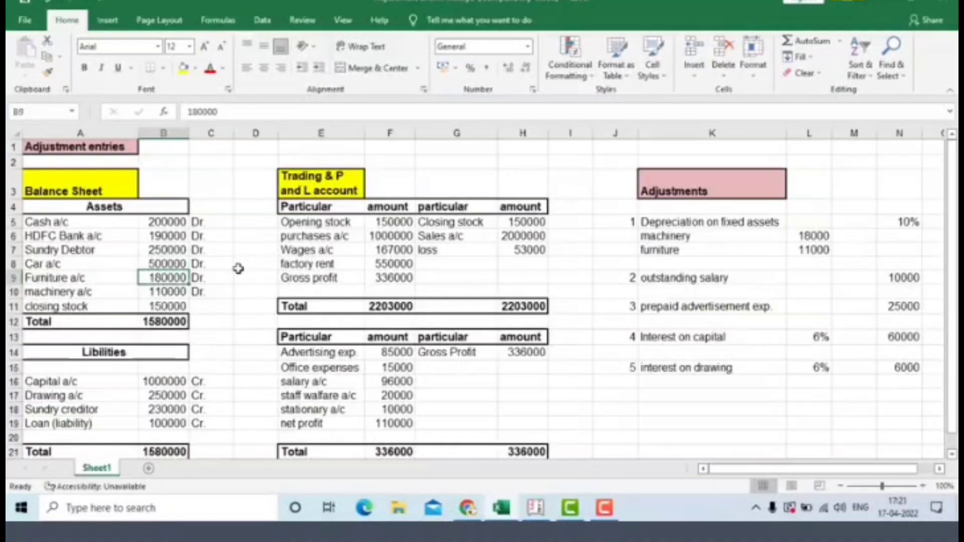
key(Left)
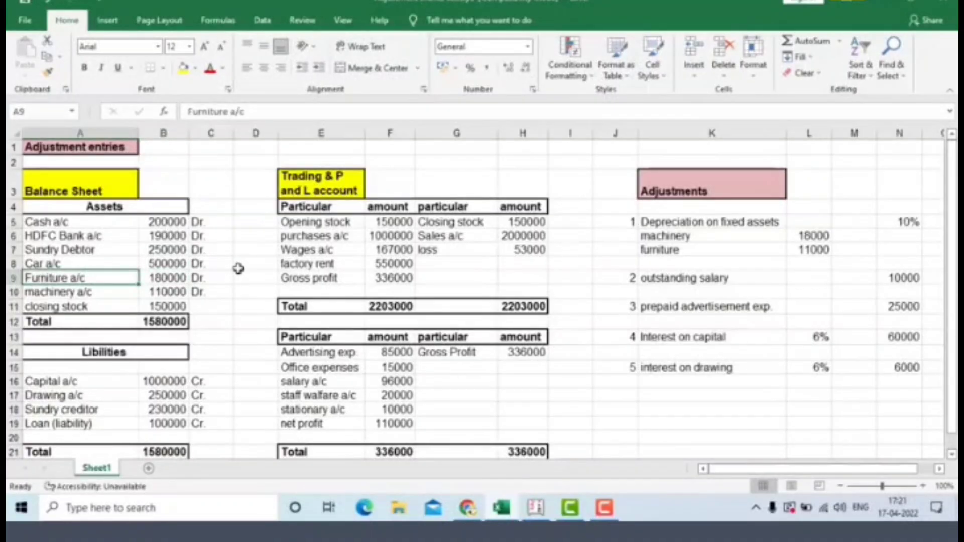
key(Right)
key(Left)
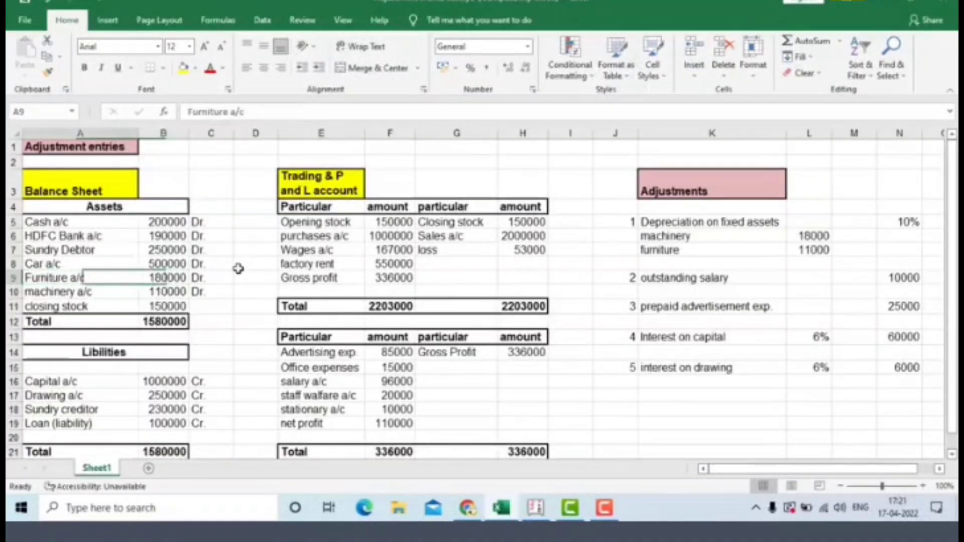
key(Right)
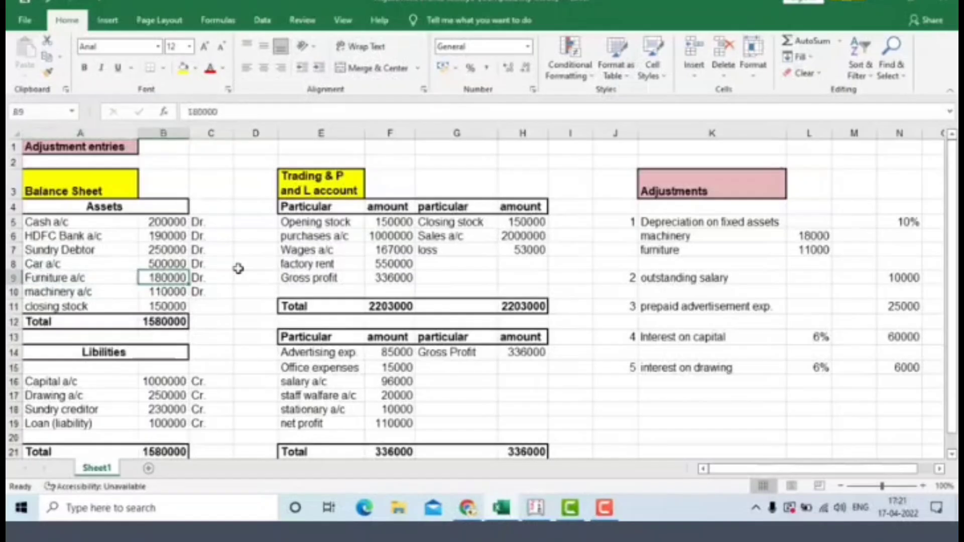
key(alt+Tab)
text(F)
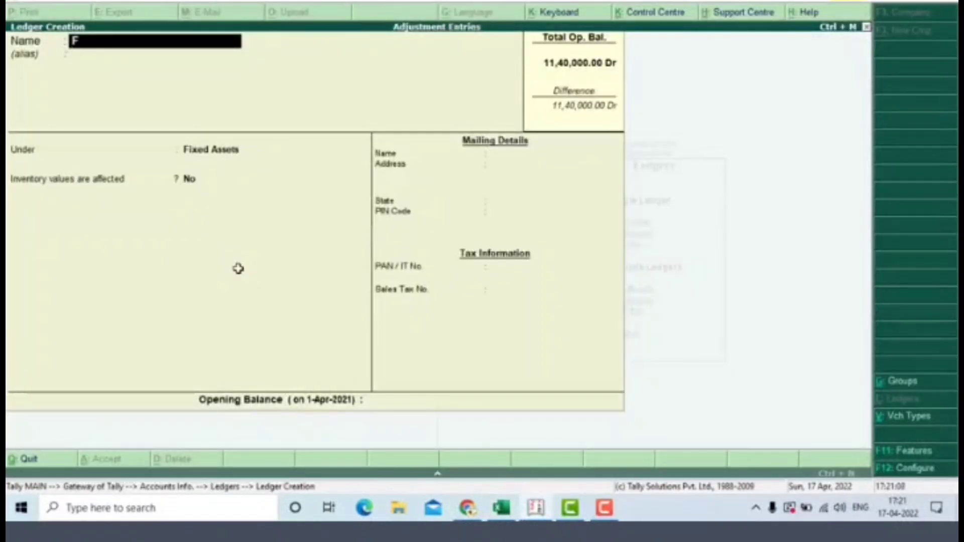
text(urnitu)
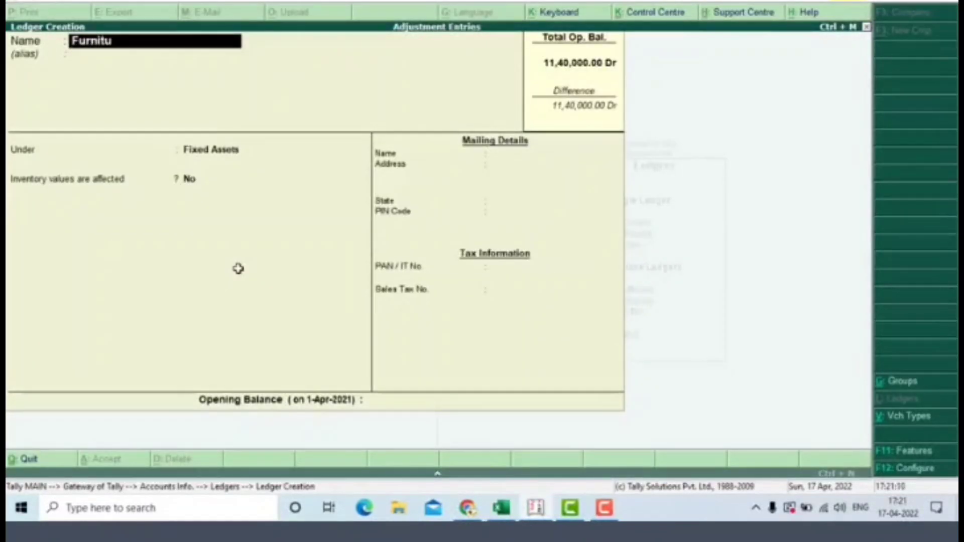
text(re a/c)
key(Return)
key(Return)
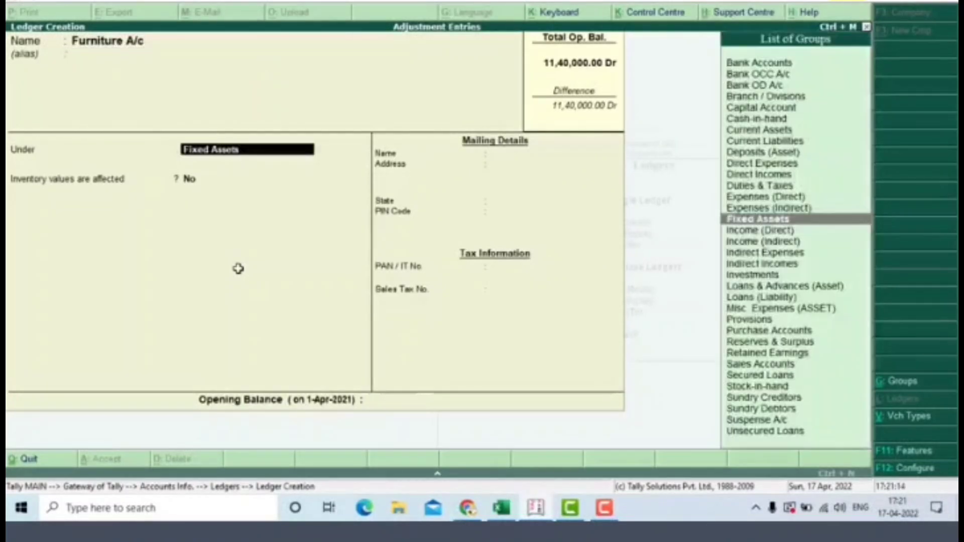
Step: Keep Furniture A/c under Fixed Assets with inventory effect at No, and save it with an opening balance of 180000 Dr
key(Return)
key(Return)
key(alt+Tab)
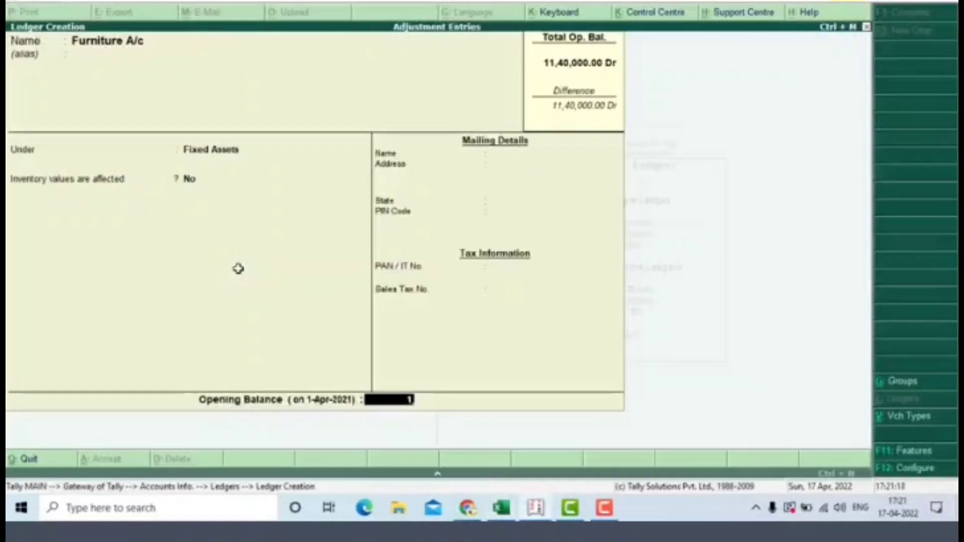
text(800)
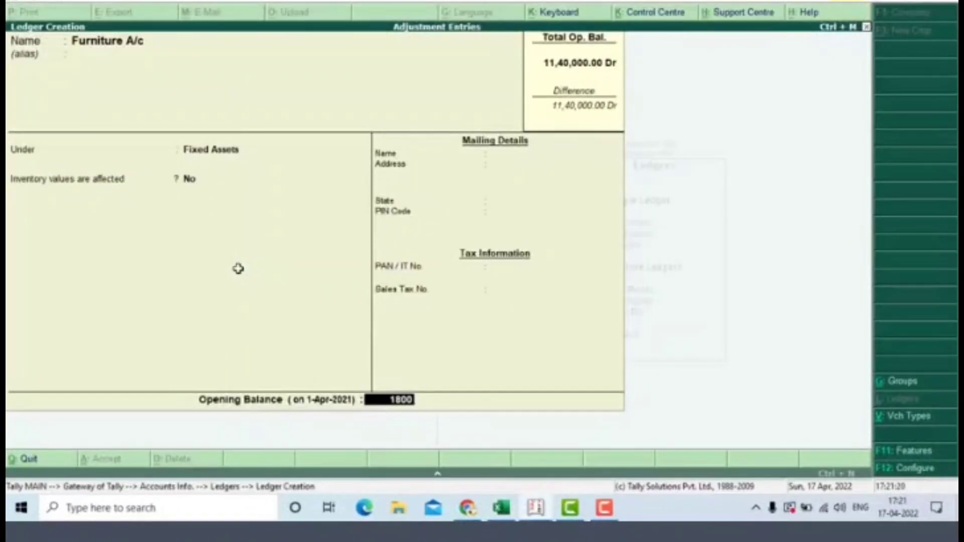
text(00)
key(Return)
key(Return)
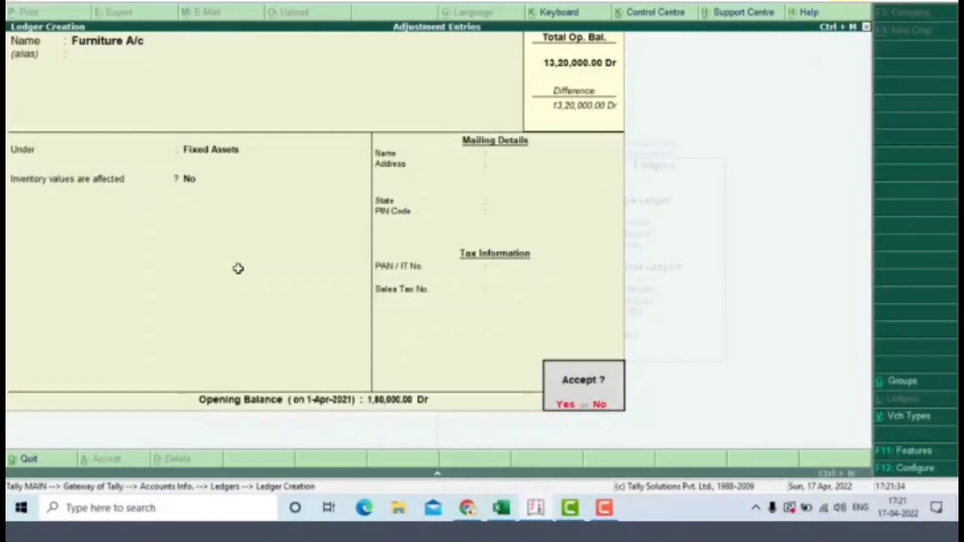
key(Return)
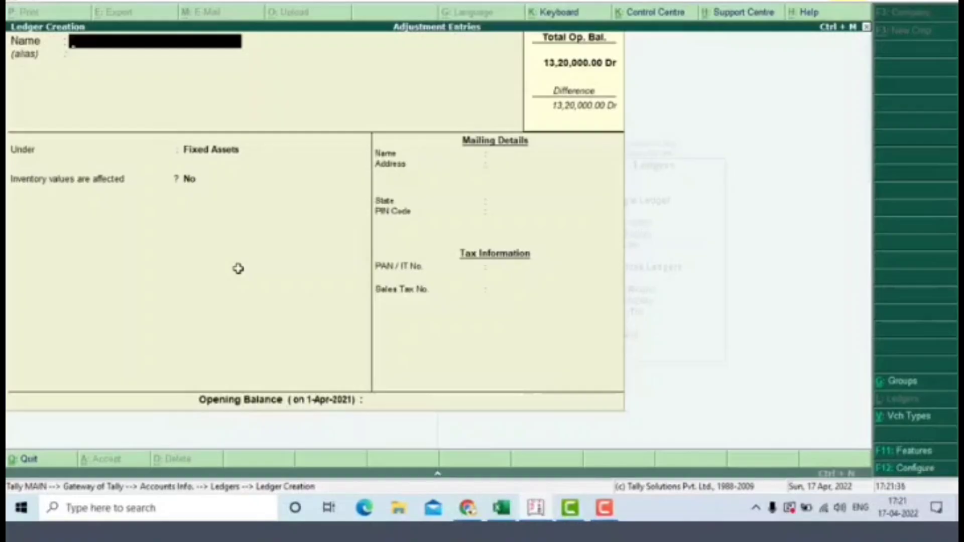
Step: Look up the asset after Furniture a/c in Excel, then name the new ledger in Tally Machinery A/c without an alias
key(alt+Tab)
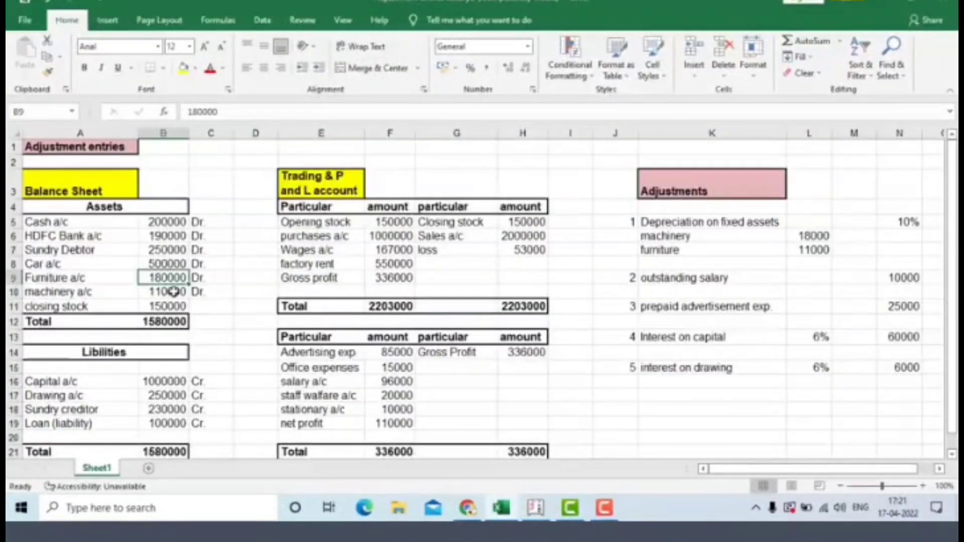
key(alt+Tab)
text(Mac)
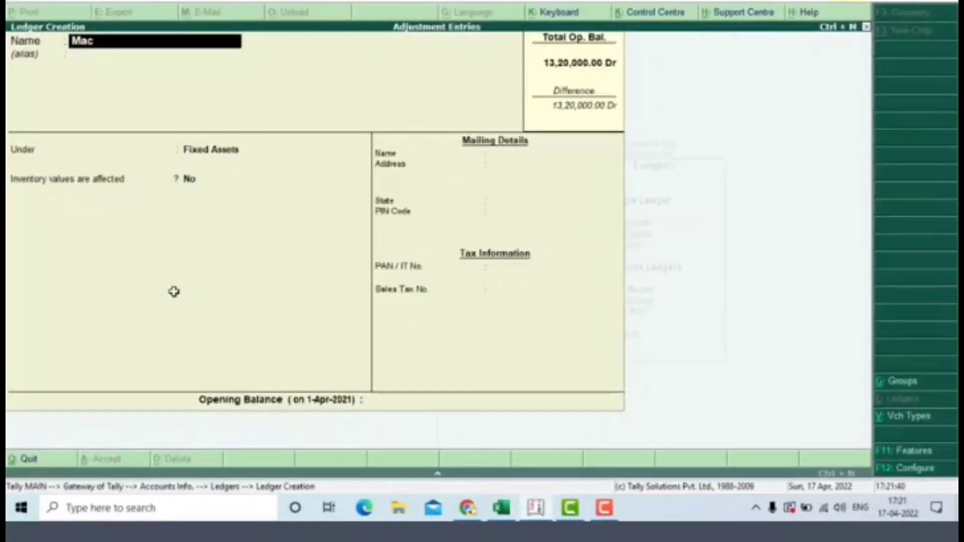
text(hu)
key(BackSpace)
text(ine)
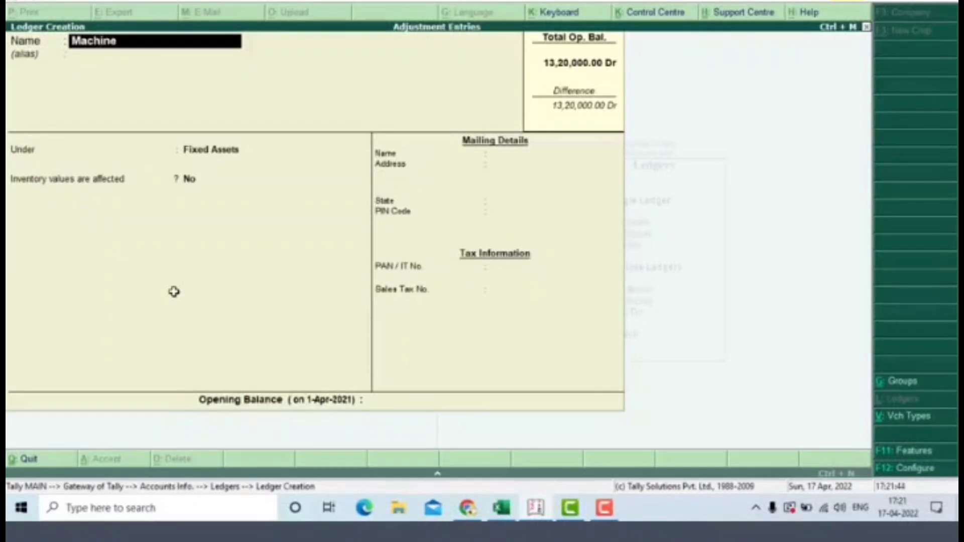
text(ry a/c)
key(Return)
key(Return)
Step: Keep Machinery A/c under Fixed Assets with inventory effect at No, and save it with the Excel amount of 110000 Dr as opening balance
key(Return)
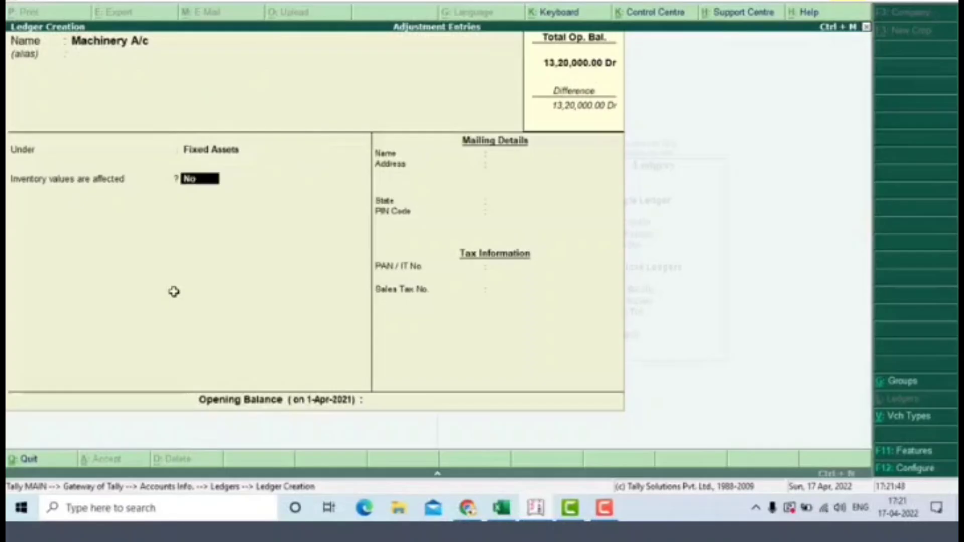
key(Return)
key(alt+Tab)
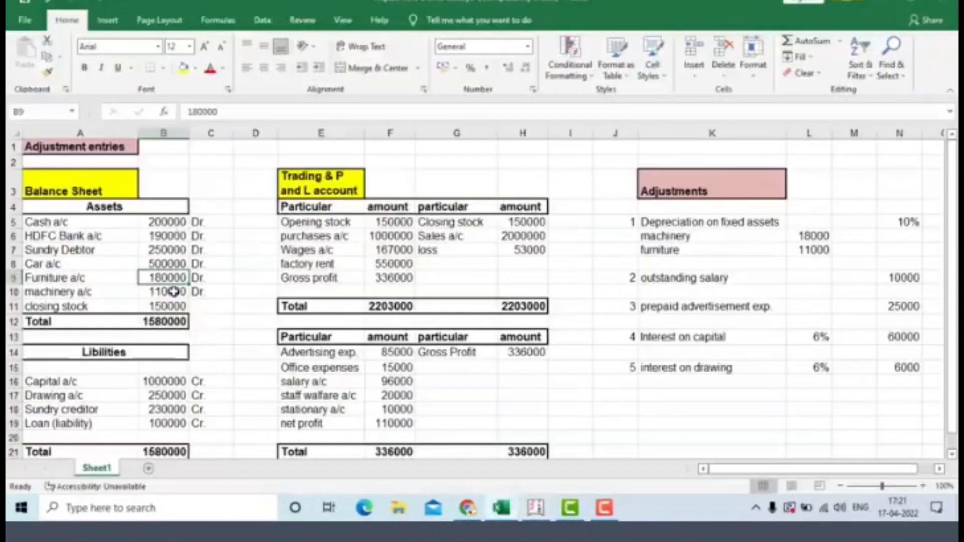
key(alt+Tab)
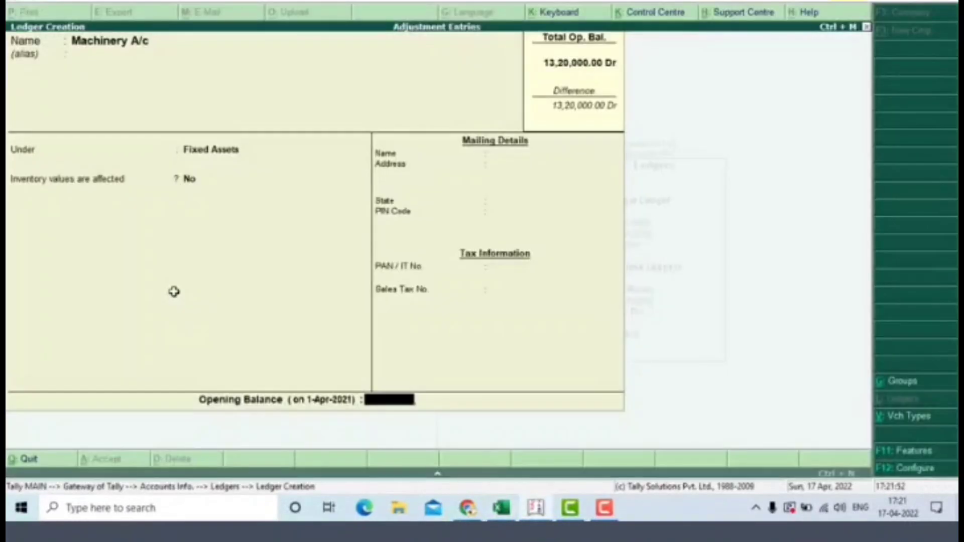
text(110000)
key(Return)
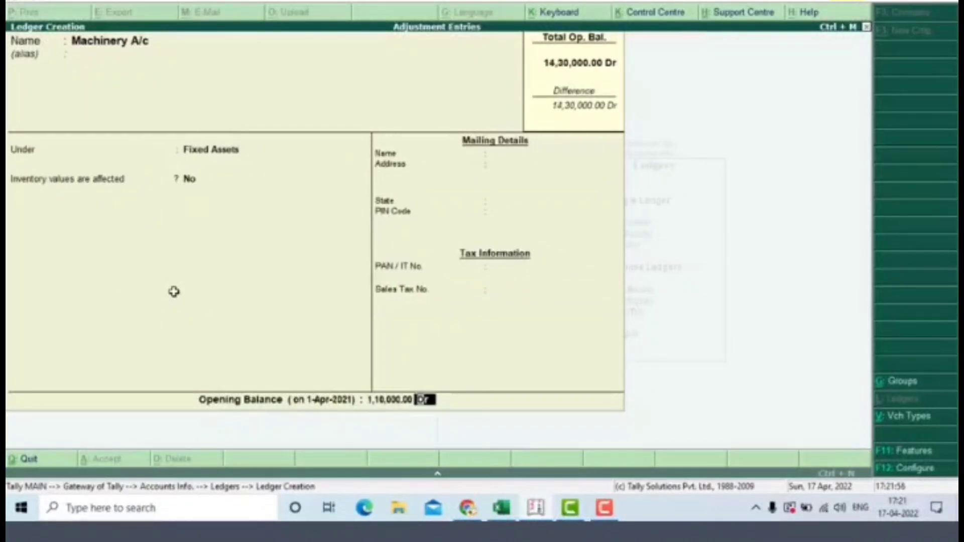
key(Return)
key(Return)
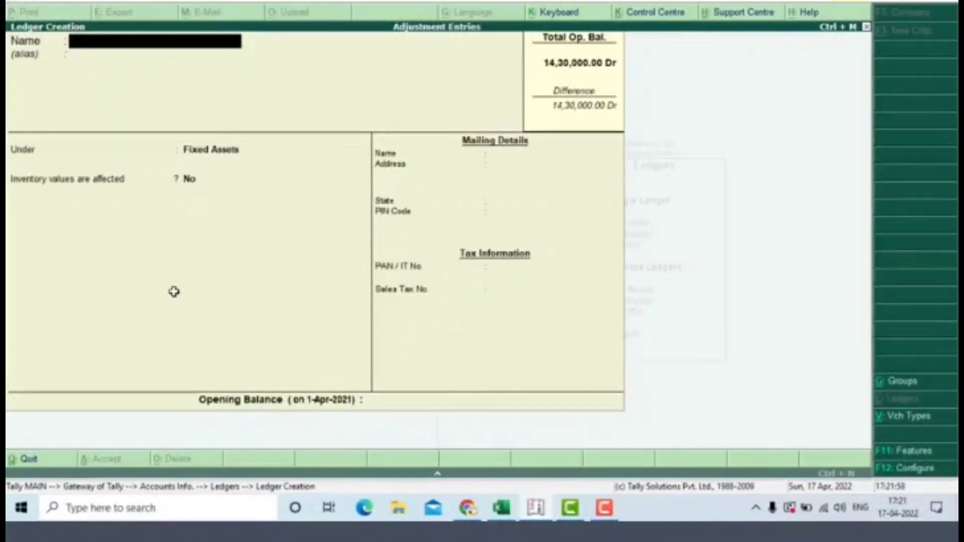
Step: Examine the closing stock and total assets rows and the start of the liabilities in the Excel balance sheet, then return to Tally
key(alt+Tab)
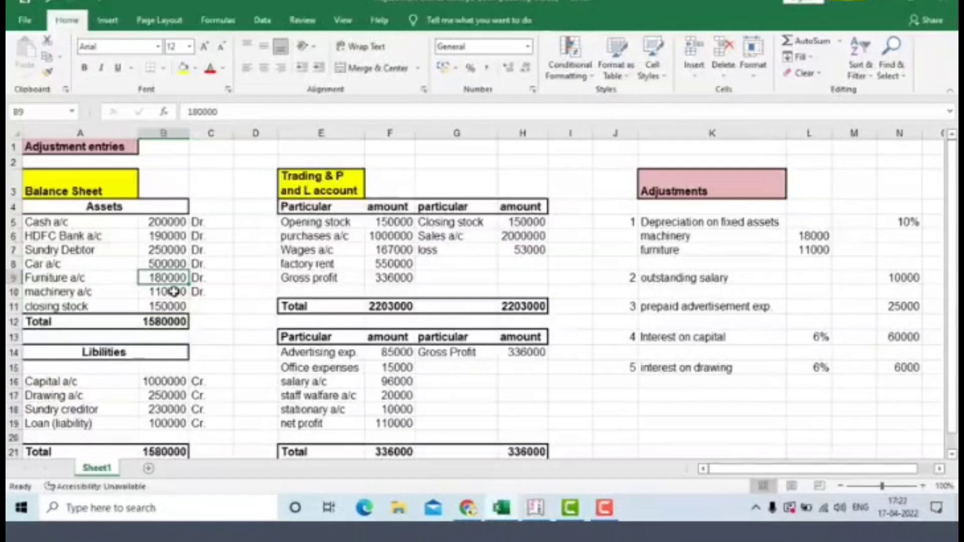
key(Down)
key(Down)
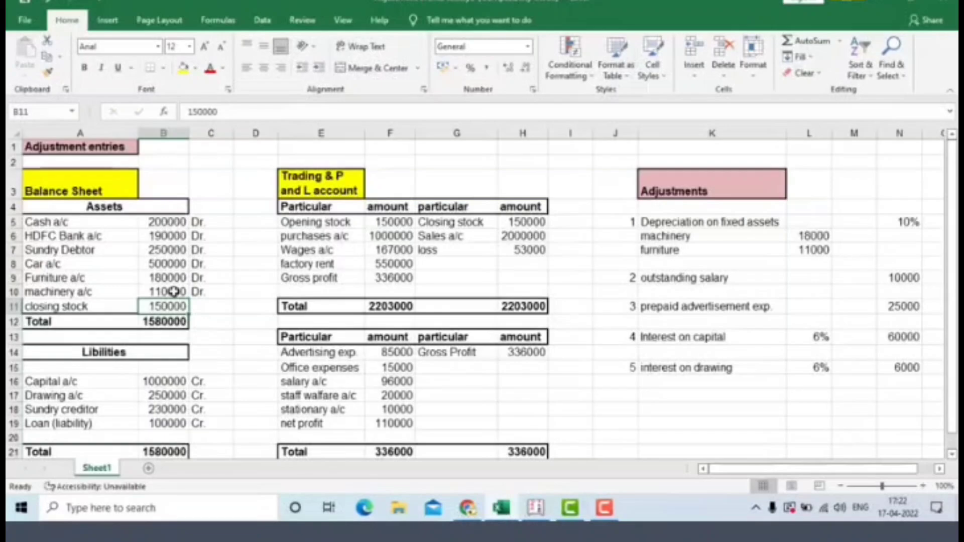
key(Down)
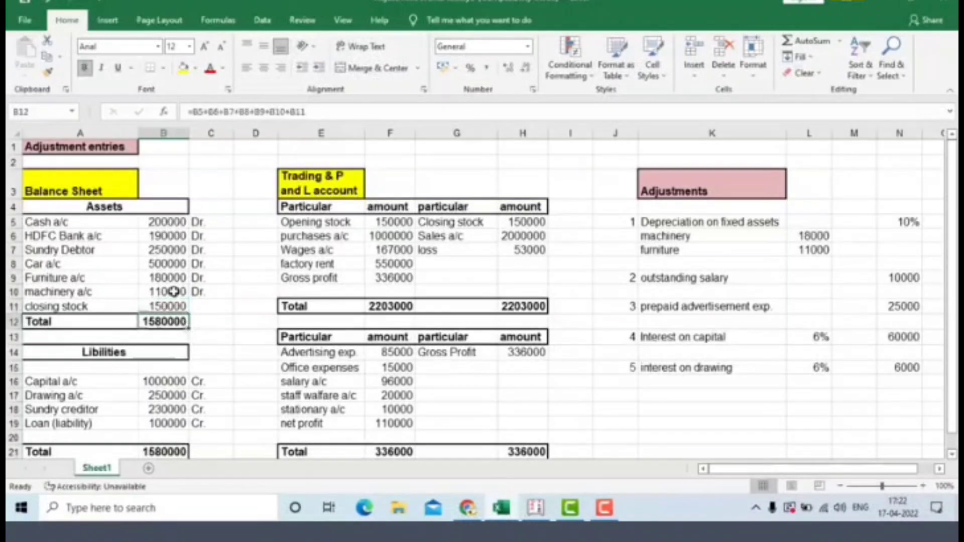
key(Up)
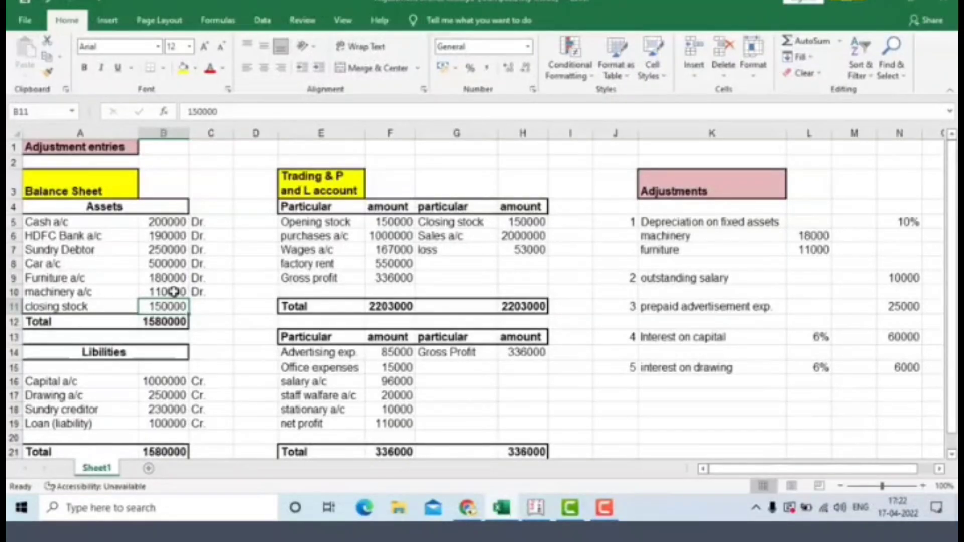
key(Down)
key(Down)
key(Down)
key(Down)
key(Down)
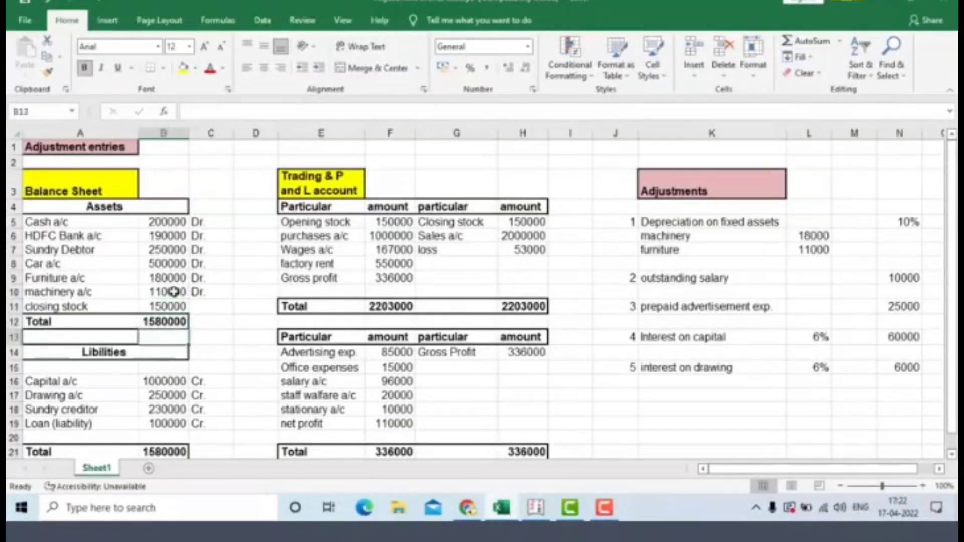
key(alt+Tab)
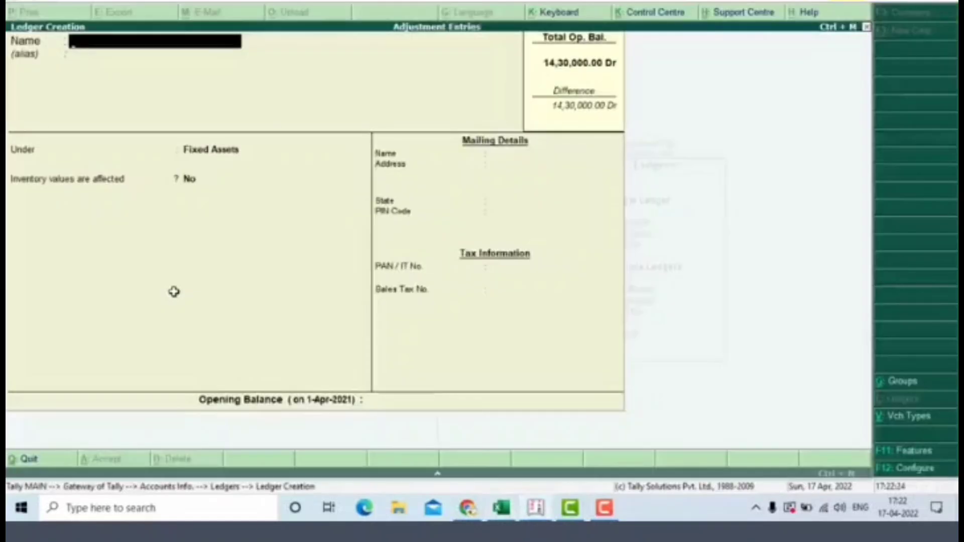
Step: Name the new ledger Capital A/c and leave its alias blank
text(Capital a)
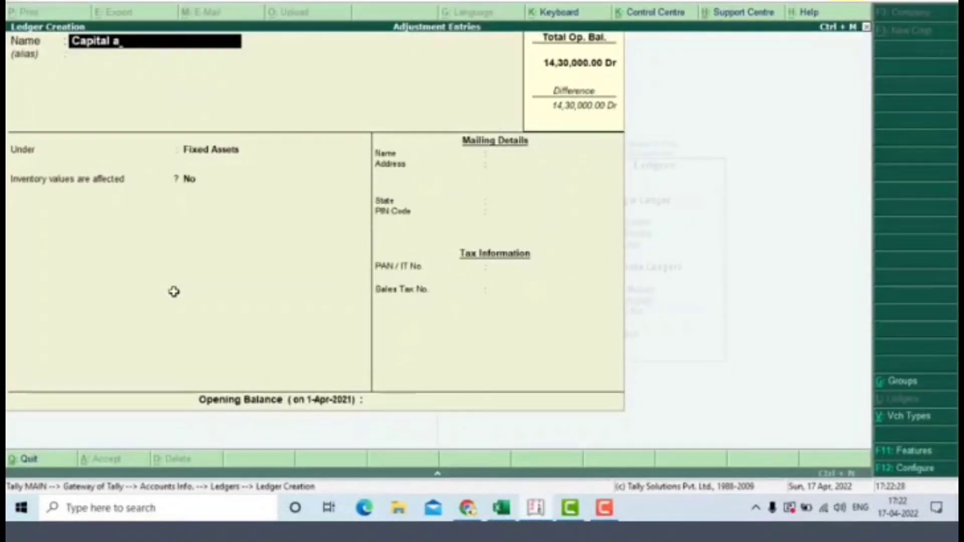
text(/c)
key(Return)
key(Return)
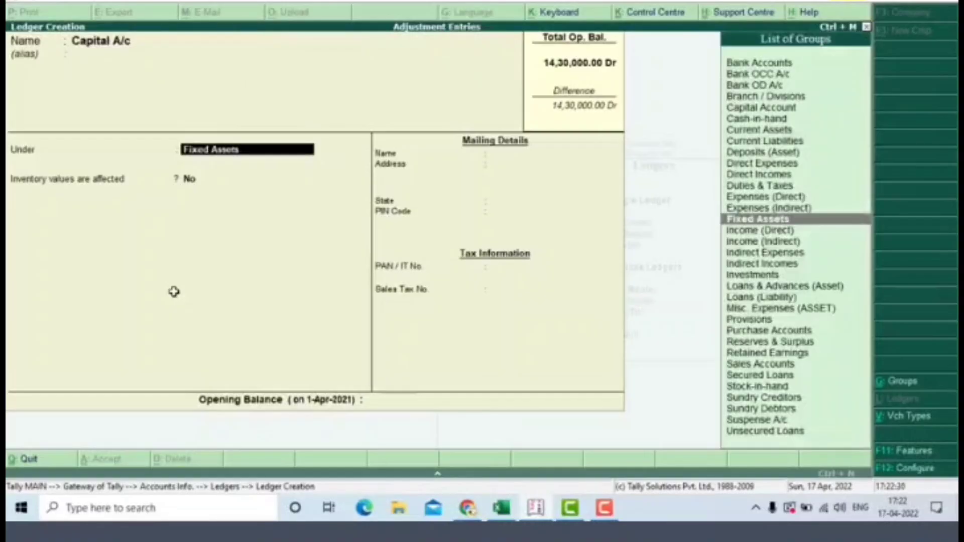
Step: Place Capital A/c under Capital Account with inventory effect at No, state Not Applicable, and the remaining mailing and tax details blank
text(Cap)
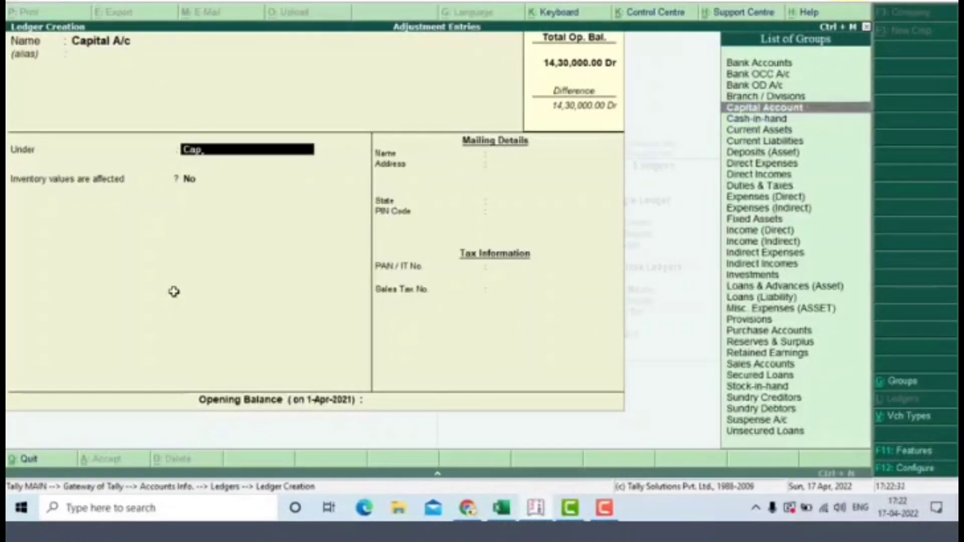
key(Return)
key(Return)
key(Return)
key(Return)
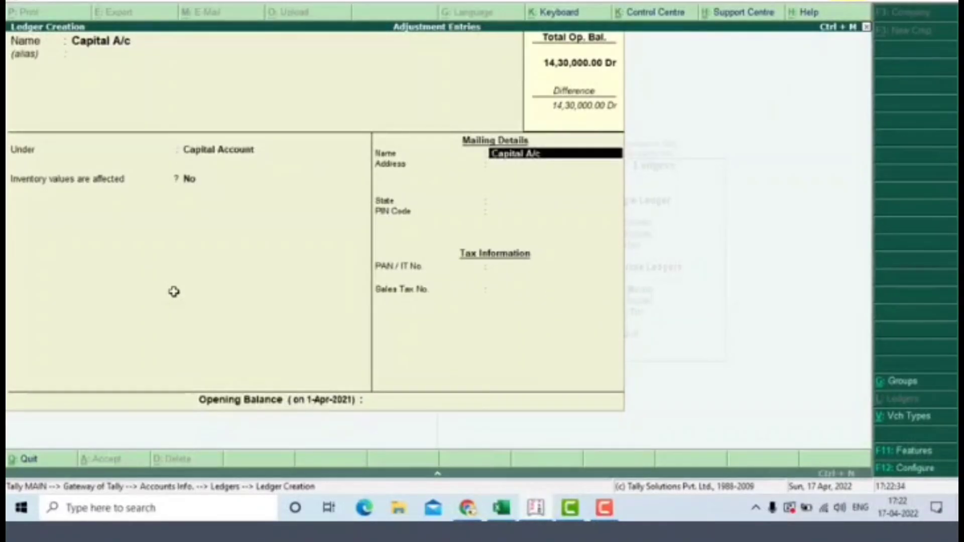
key(Return)
key(Return)
key(Return)
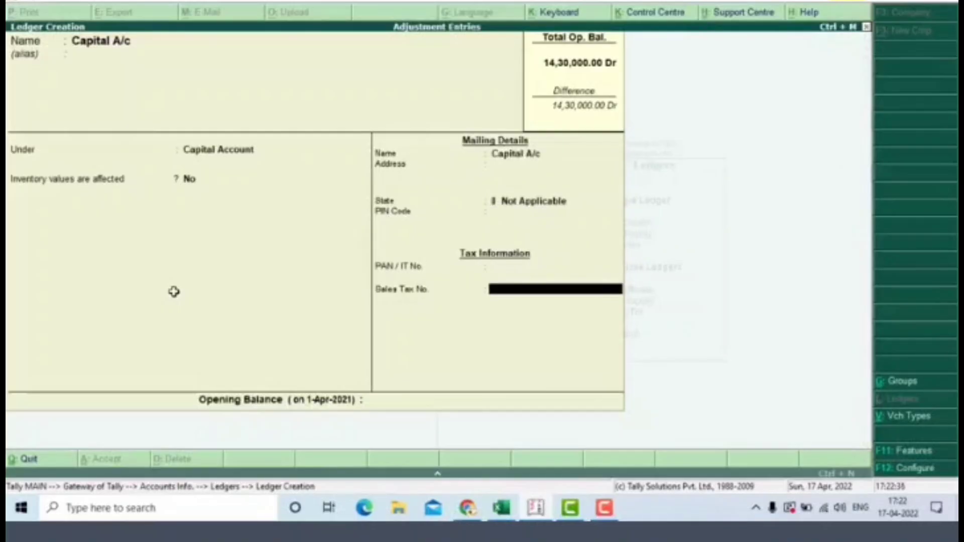
key(Return)
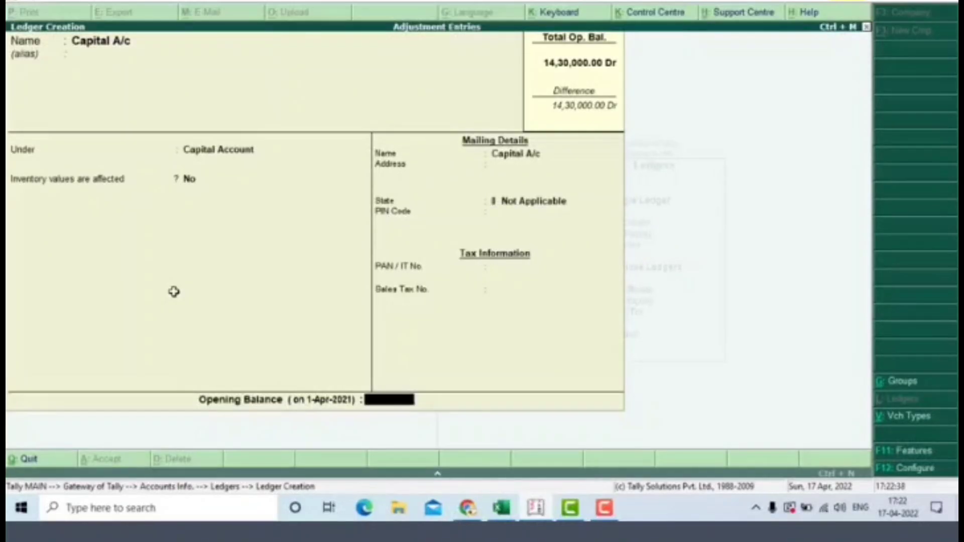
Step: Look up the capital amount in the Excel balance sheet, then save Capital A/c in Tally with an opening balance of 1000000 Cr
key(alt+Tab)
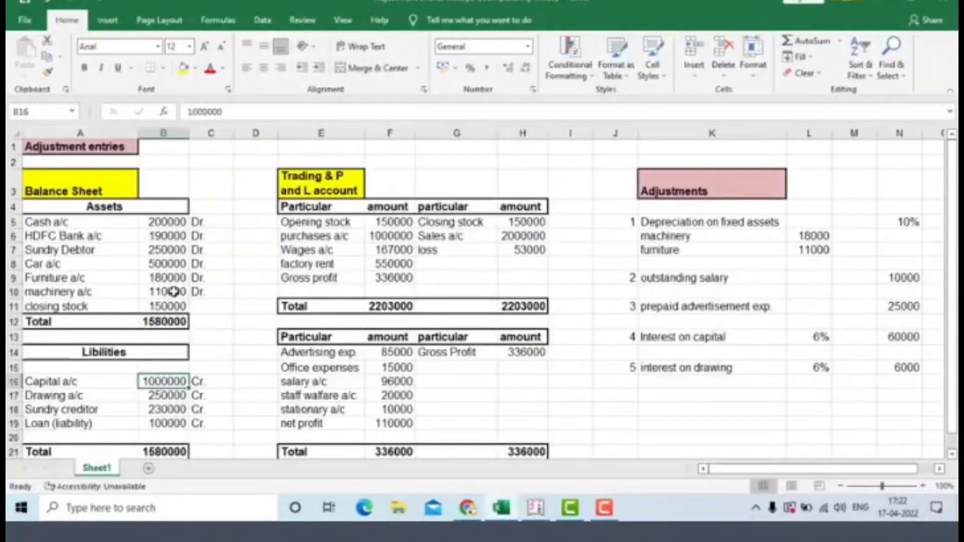
key(alt+Tab)
key(alt+Tab)
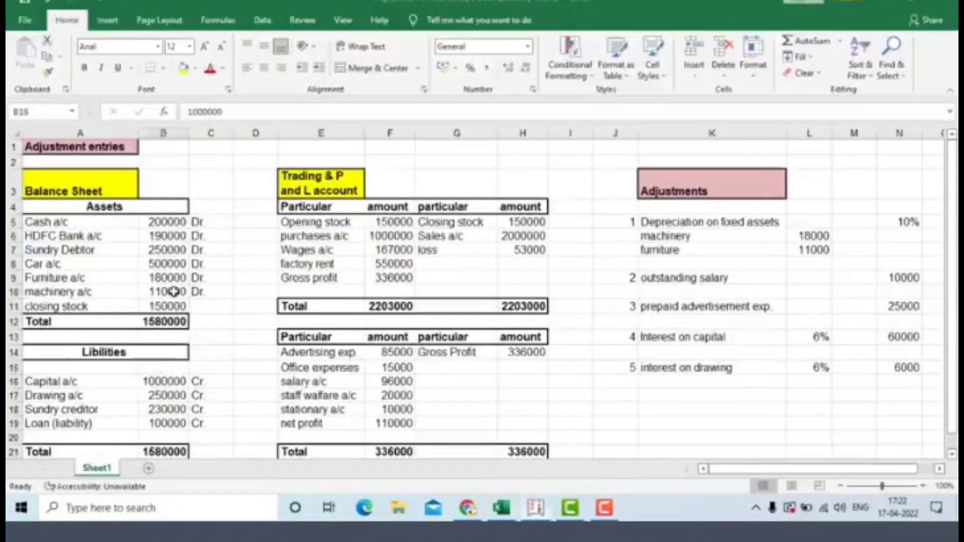
key(alt+Tab)
text(1)
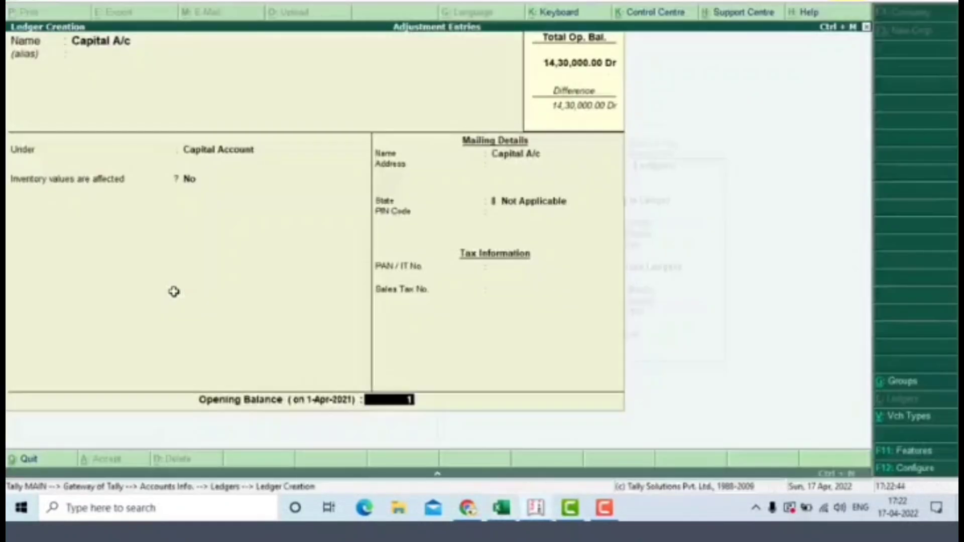
text(0000)
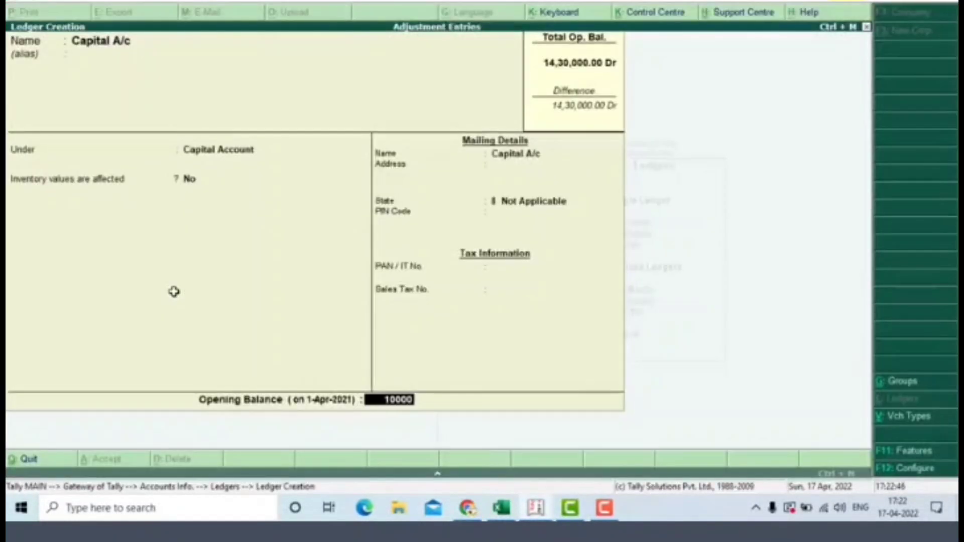
text(00)
key(Return)
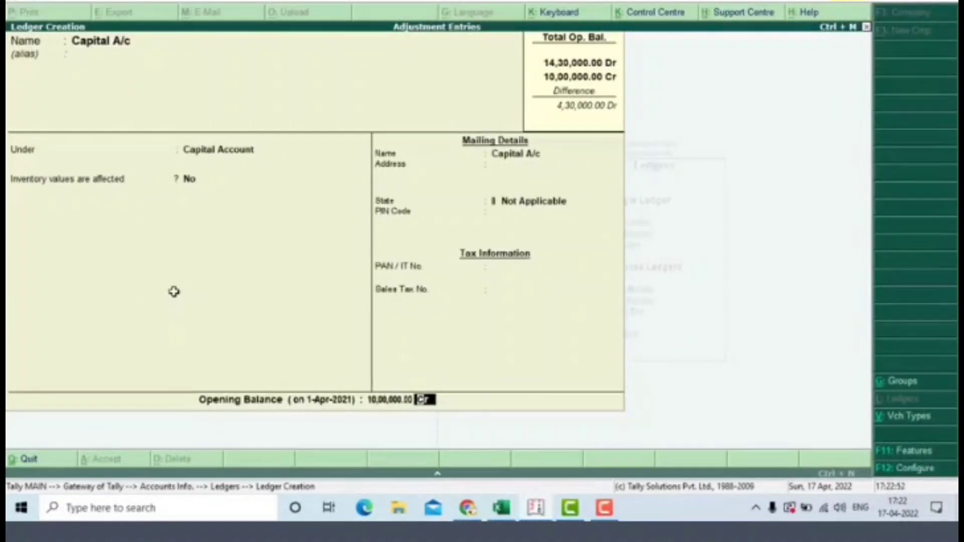
key(Return)
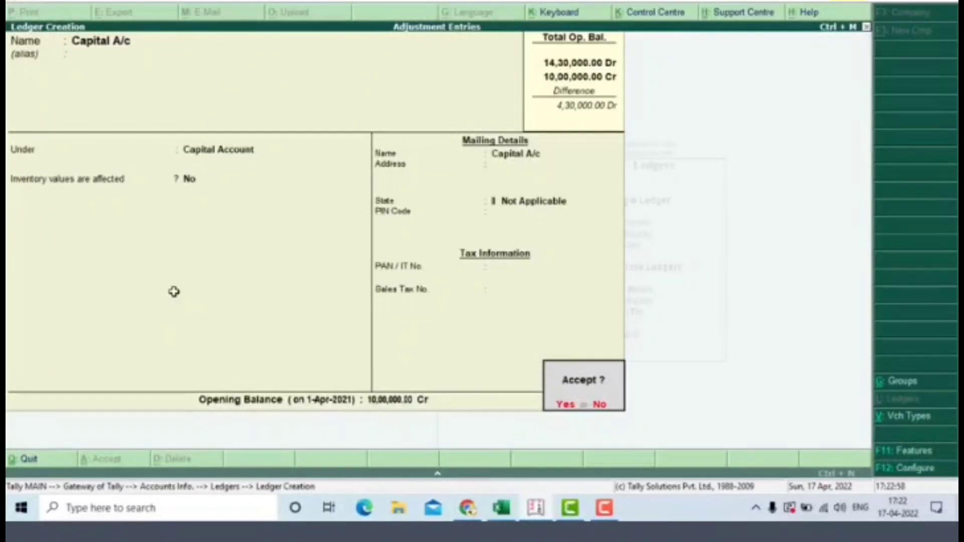
key(Return)
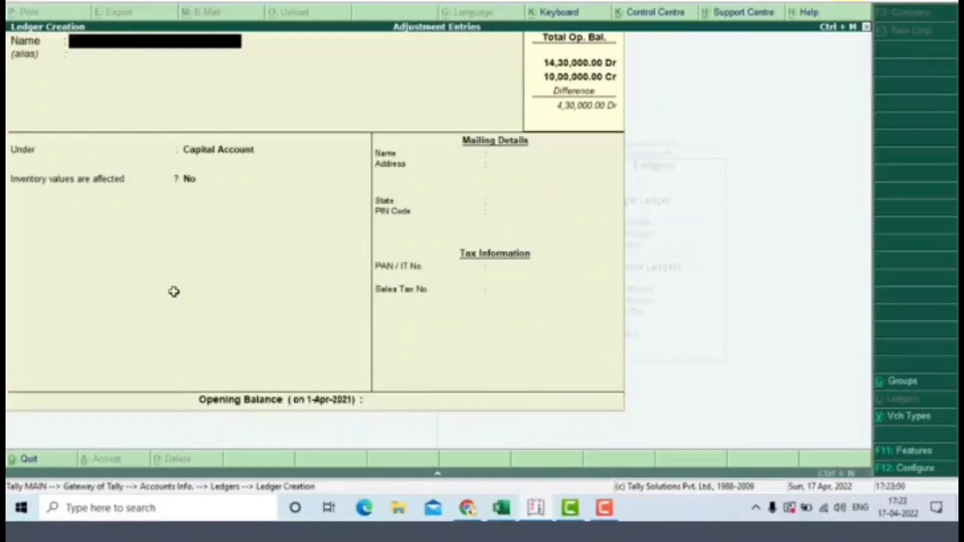
Step: Look up the liability after Capital a/c in Excel, then name the new ledger in Tally Drawings A/c without an alias
key(alt+Tab)
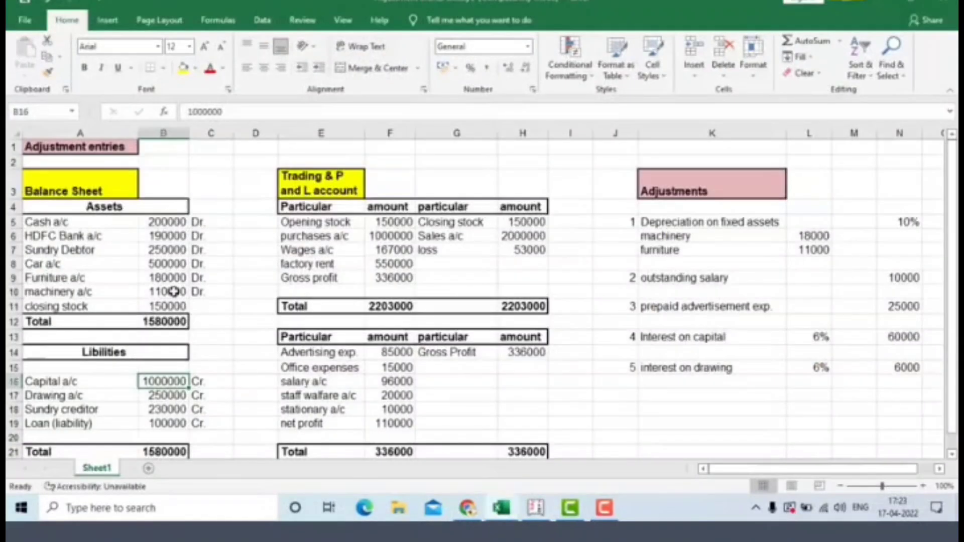
key(alt+Tab)
text(Dr)
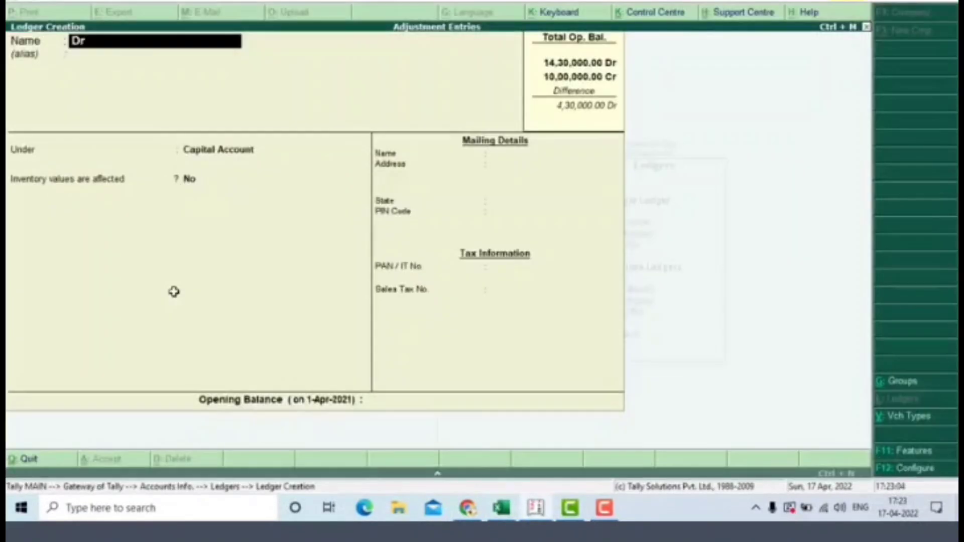
text(awings A/c)
key(Return)
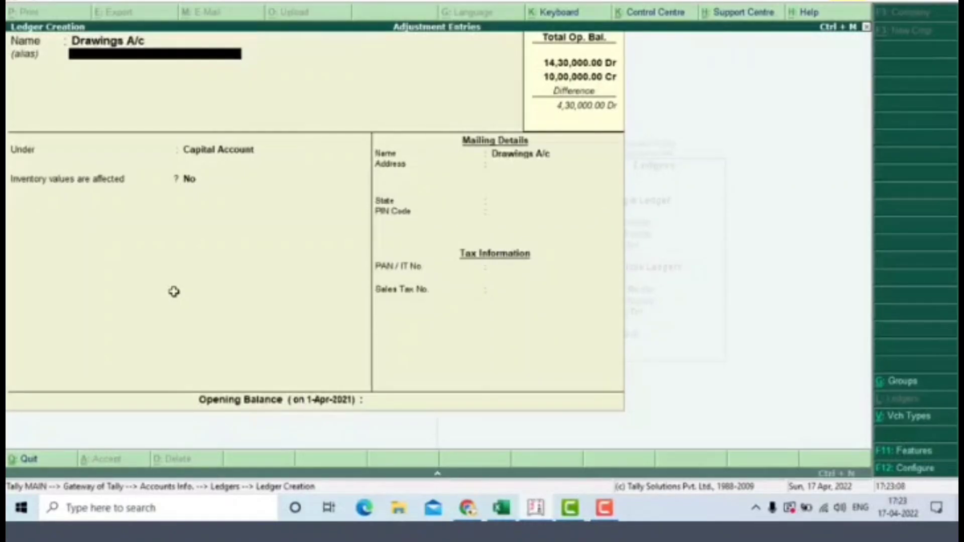
key(Return)
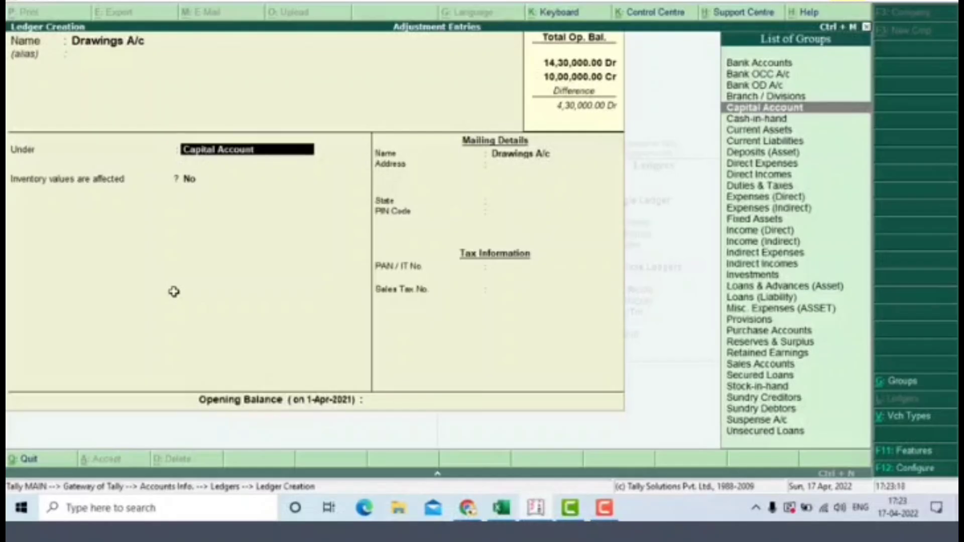
Step: Keep Drawings A/c under Capital Account with inventory effect at No, state Not Applicable, and the address and tax details blank
key(Return)
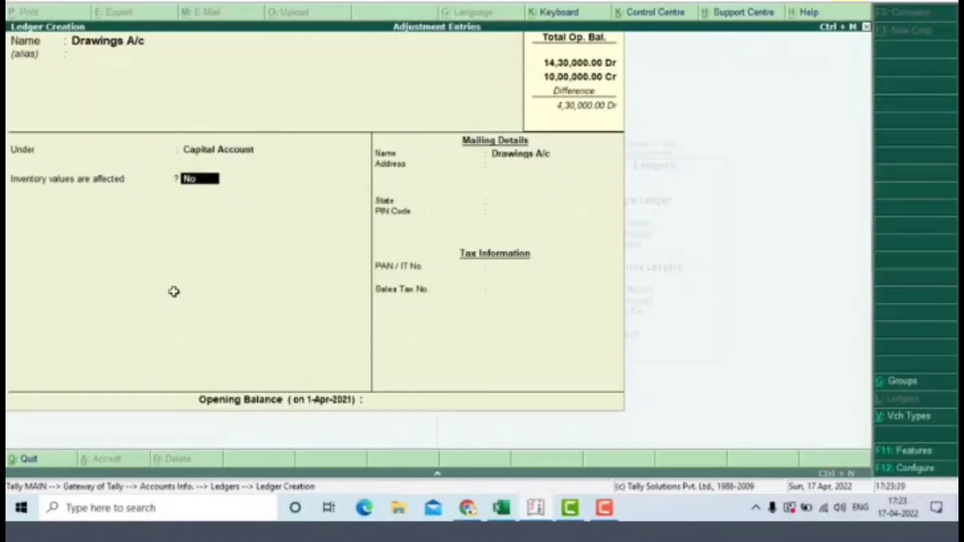
key(Return)
key(Return)
key(Return)
key(Return)
key(Return)
key(Return)
key(Return)
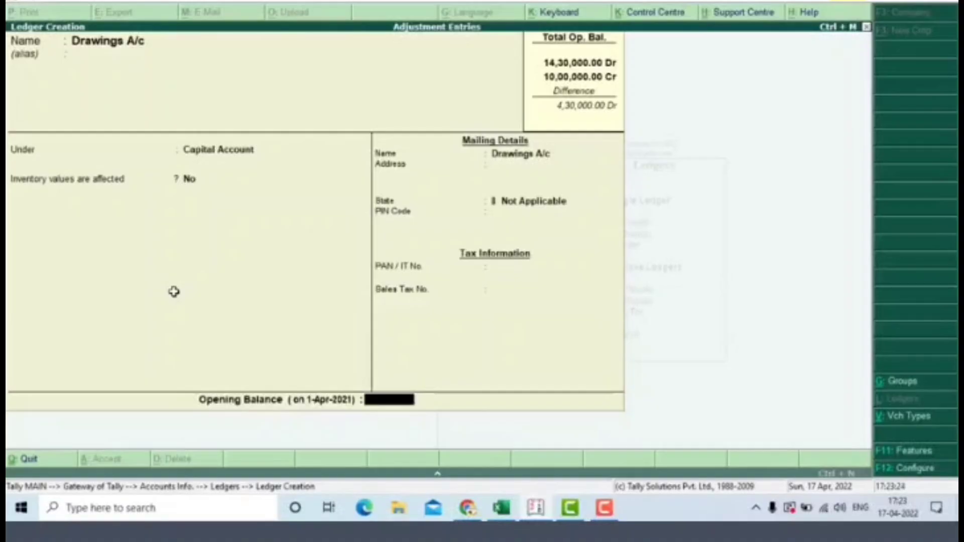
Step: Look up the drawing amount in Excel, then save Drawings A/c in Tally with an opening balance of 250000 Cr
key(alt+Tab)
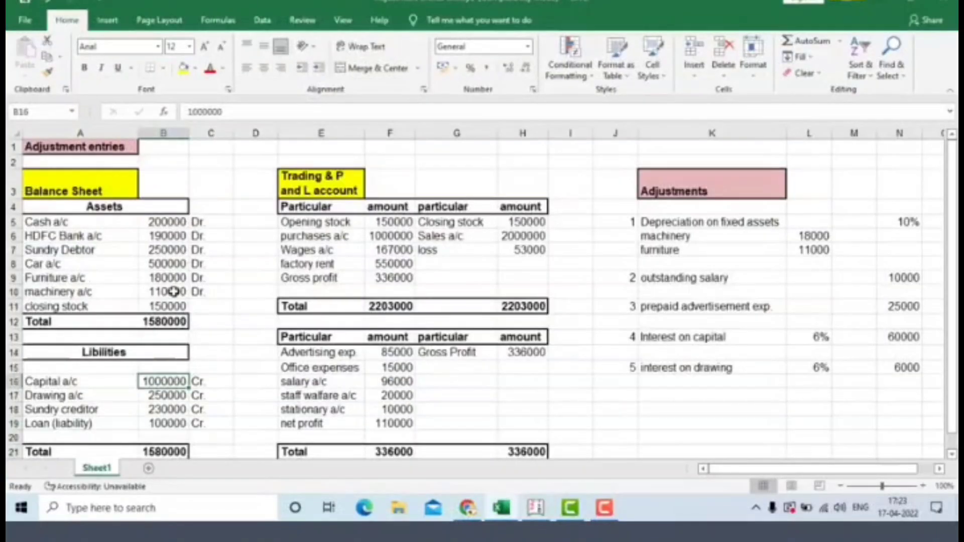
key(alt+Tab)
text(2)
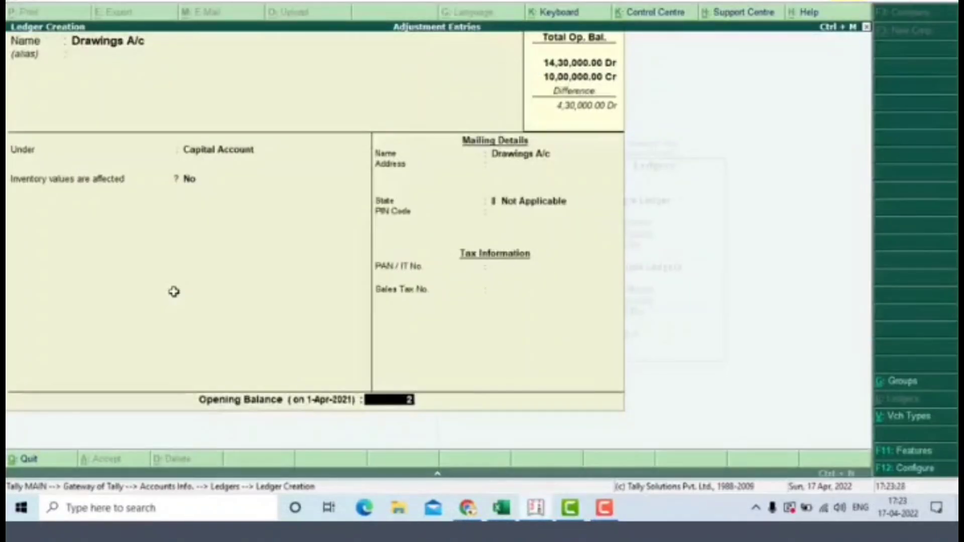
text(50000)
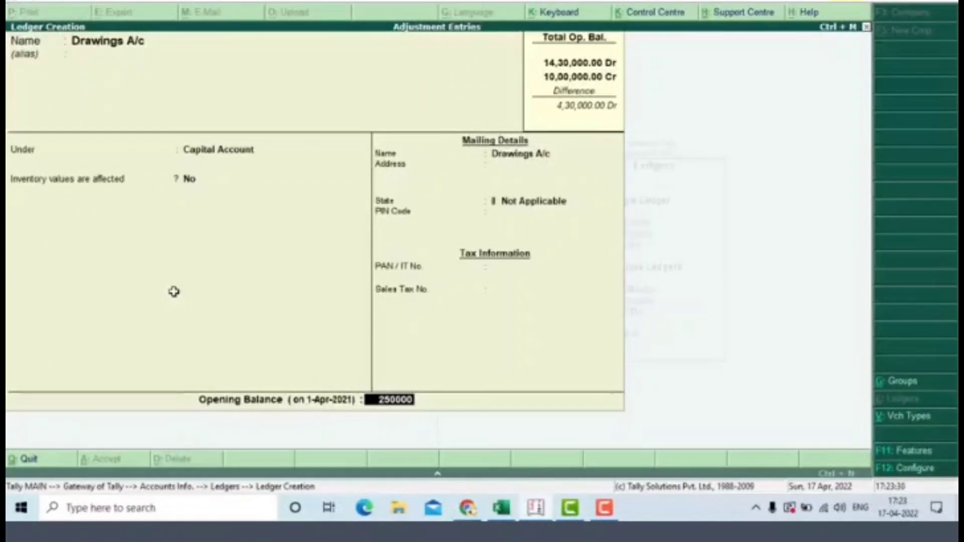
key(Return)
key(Return)
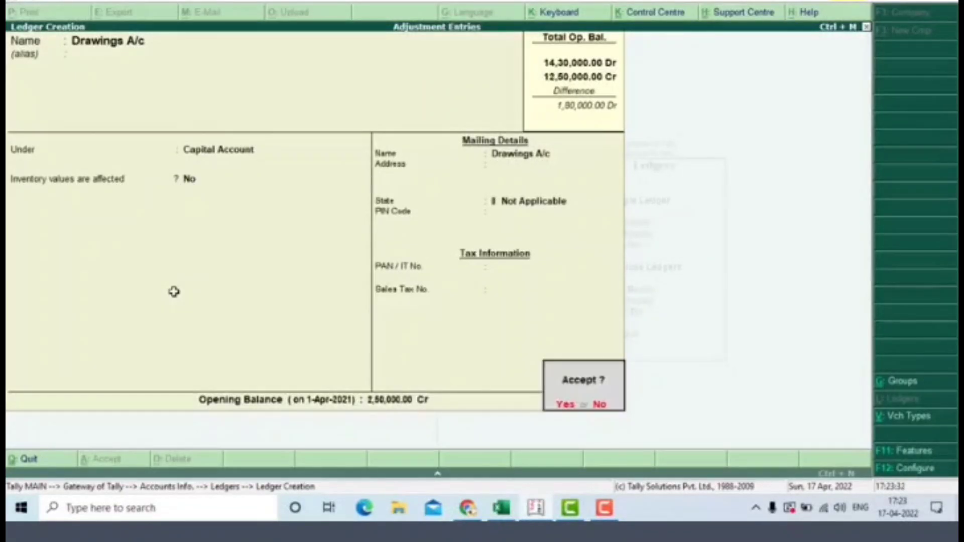
key(Return)
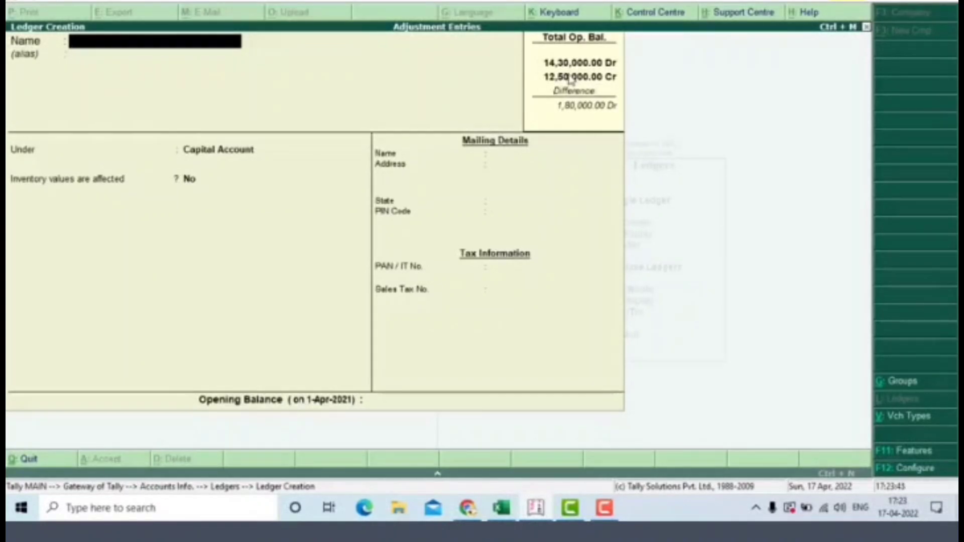
Step: Look up the liability after Drawing a/c in Excel, then name the new ledger in Tally Sundry Creditors without an alias
key(alt+Tab)
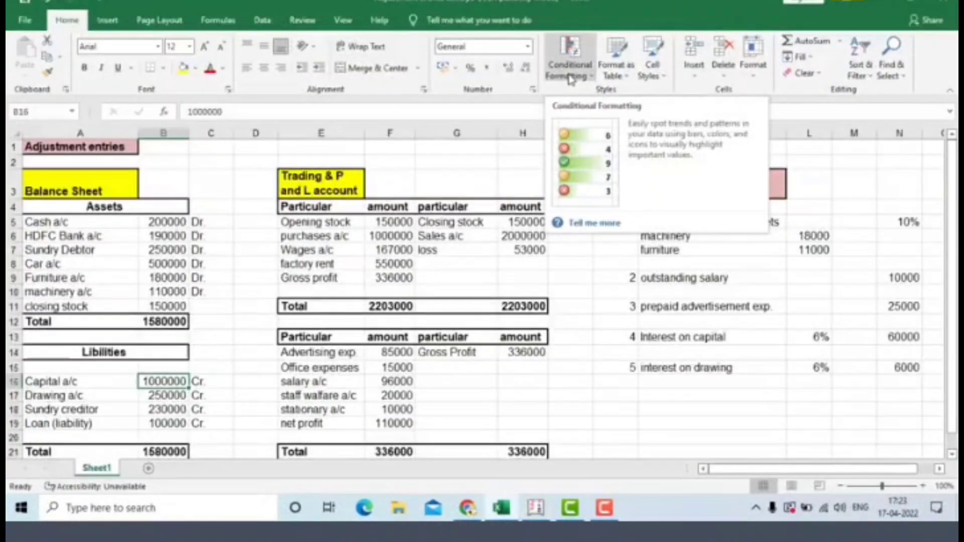
key(Down)
key(Down)
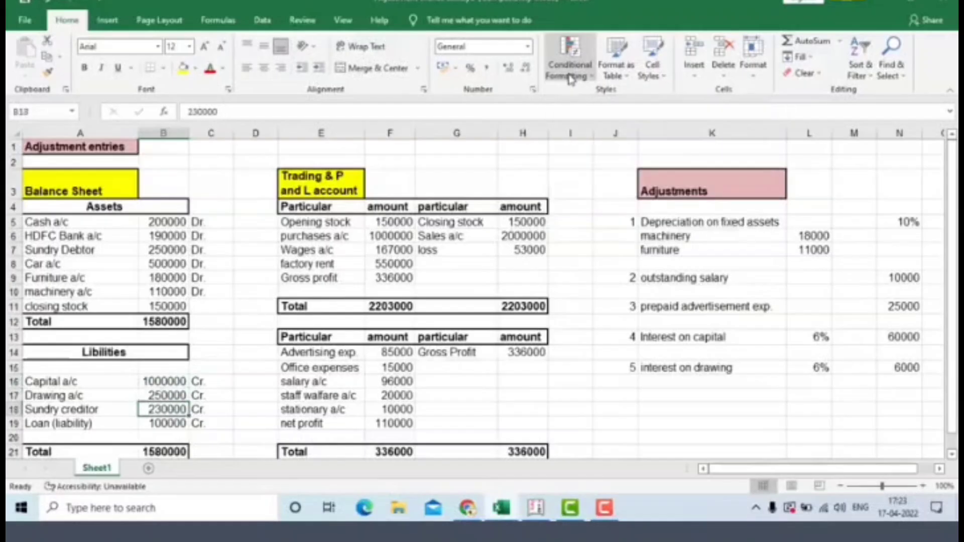
key(alt+Tab)
text(S)
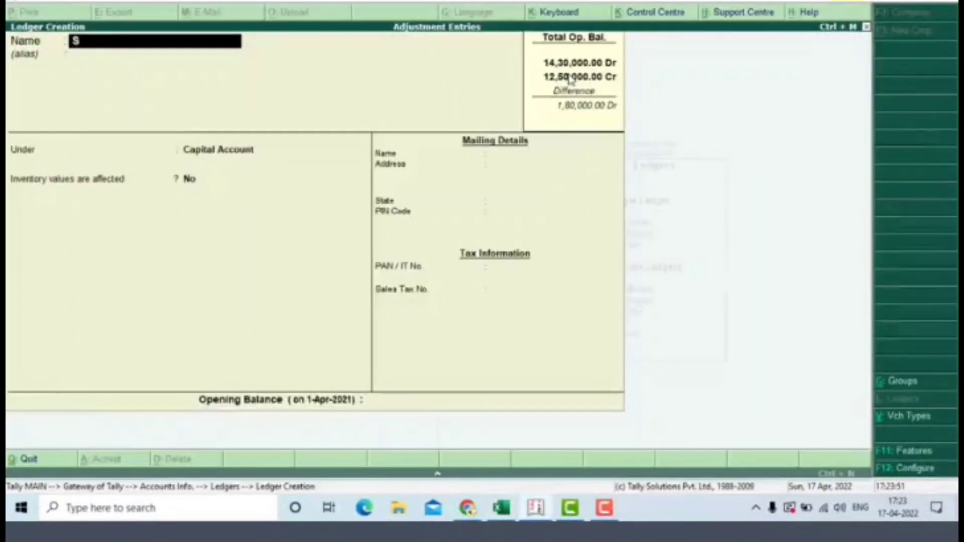
text(undry)
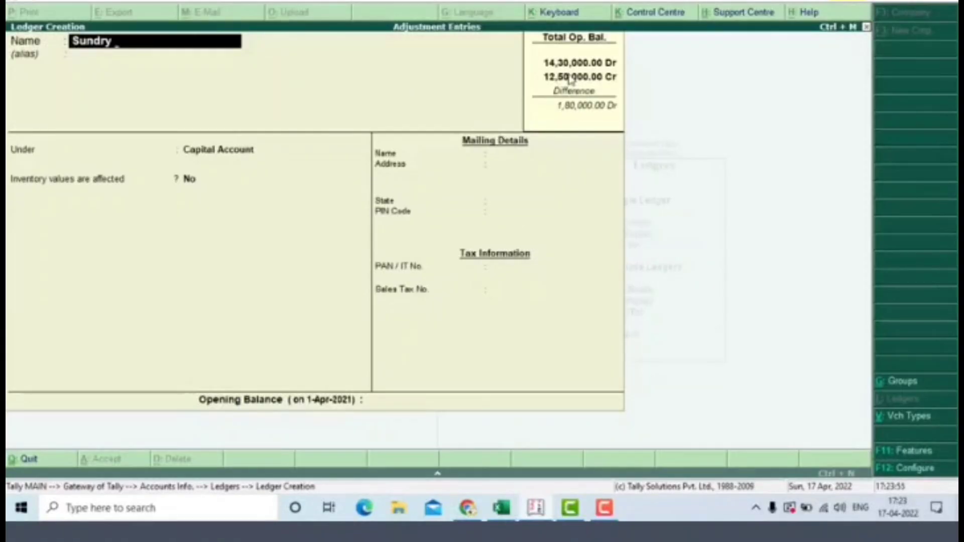
text( Cre)
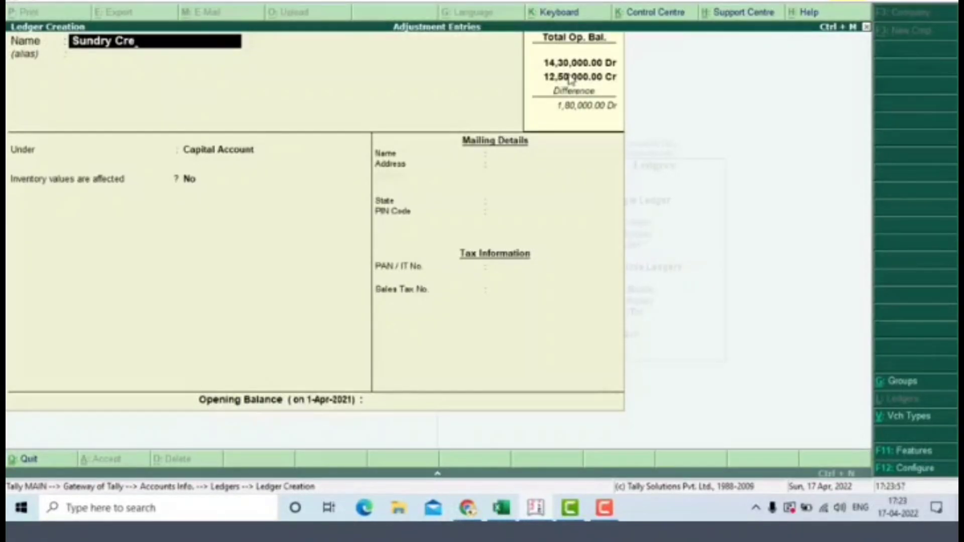
text(diy)
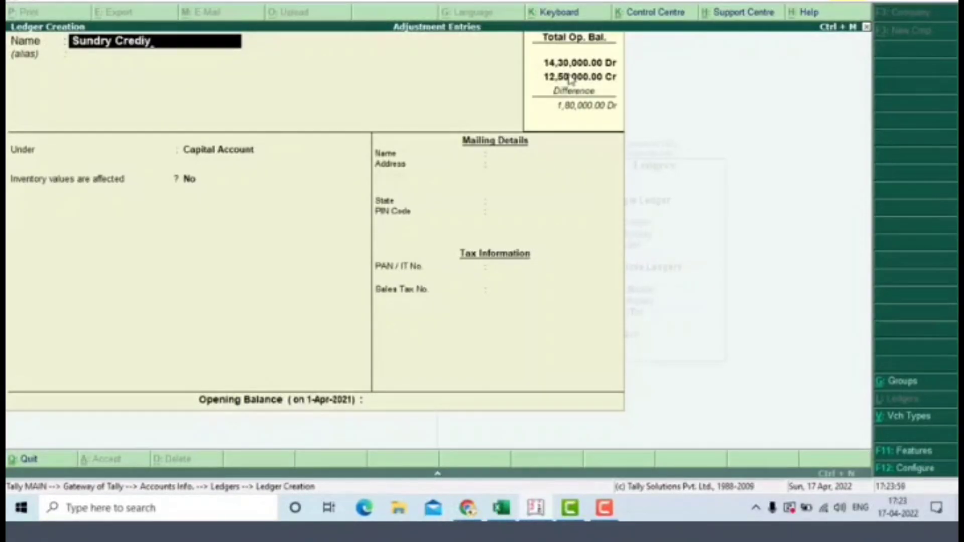
key(BackSpace)
text(tors)
key(Return)
Step: Place the ledger under Sundry Creditors with bill-by-bill balances Yes, inventory effect No, state Not Applicable, and address and tax details blank
text(Sun)
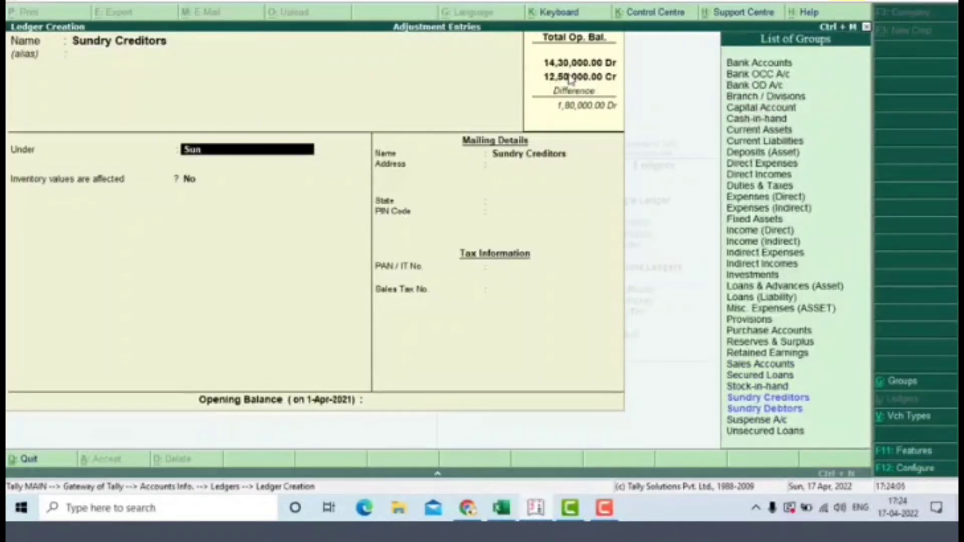
key(Return)
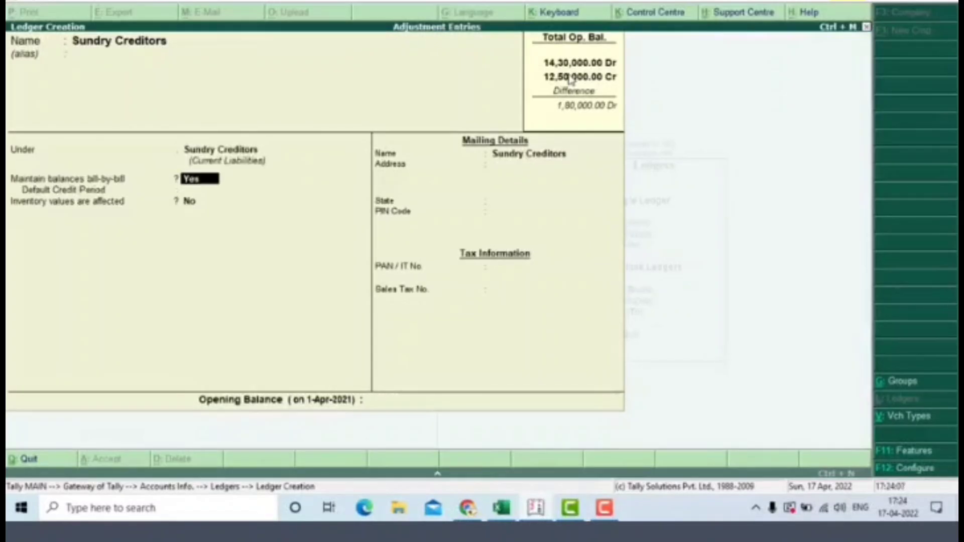
key(Return)
key(Return)
key(Return)
key(Return)
key(Return)
key(Return)
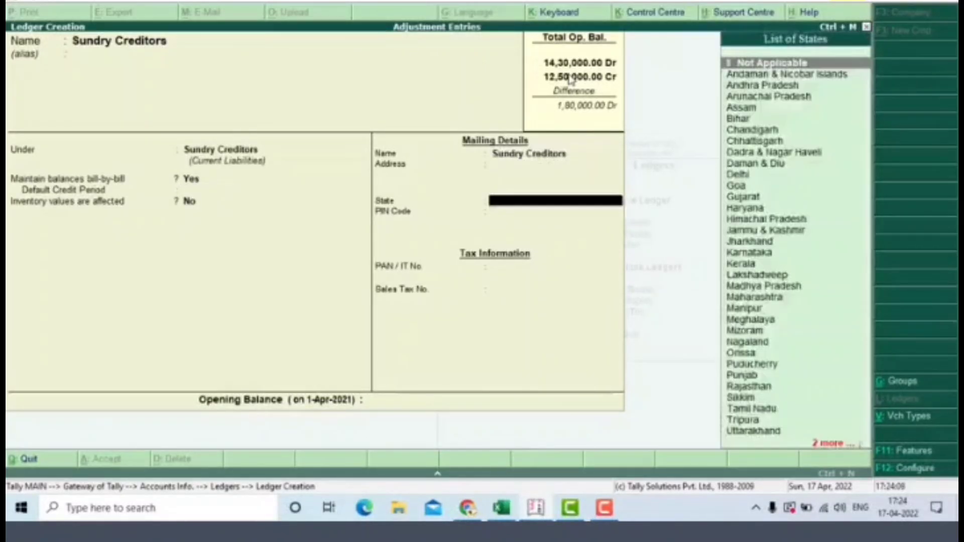
key(Return)
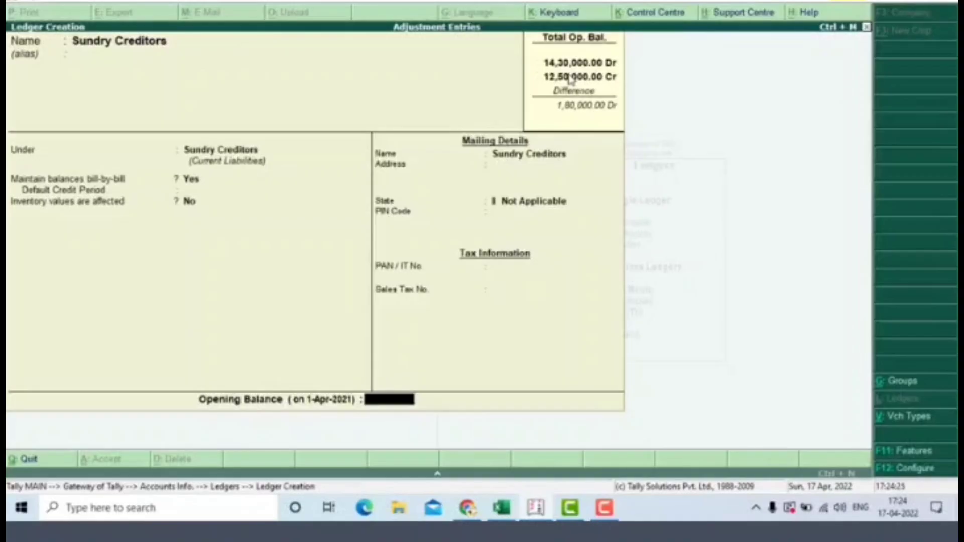
Step: Look up the sundry creditor amount in Excel, then save the ledger in Tally with an opening balance of 230000 Cr left on account
key(alt+Tab)
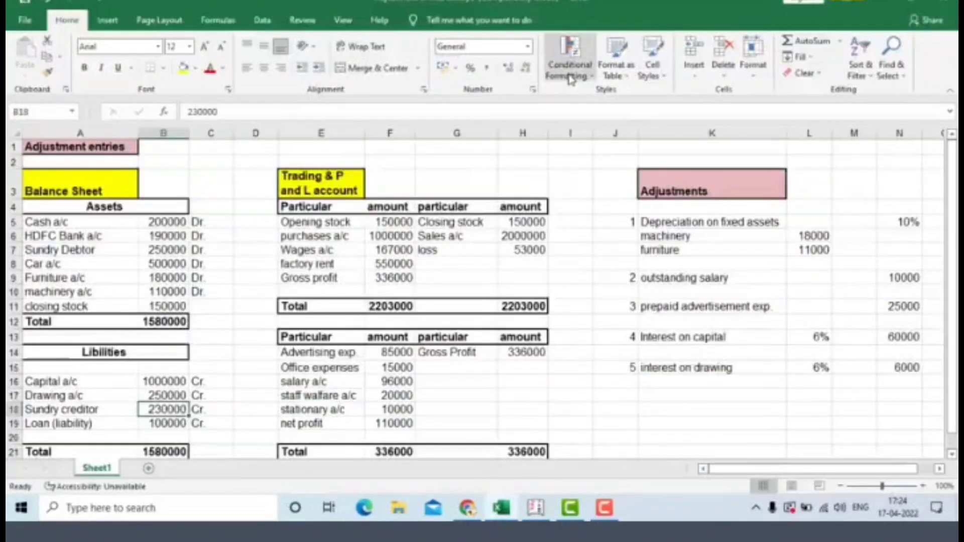
key(alt+Tab)
text(23)
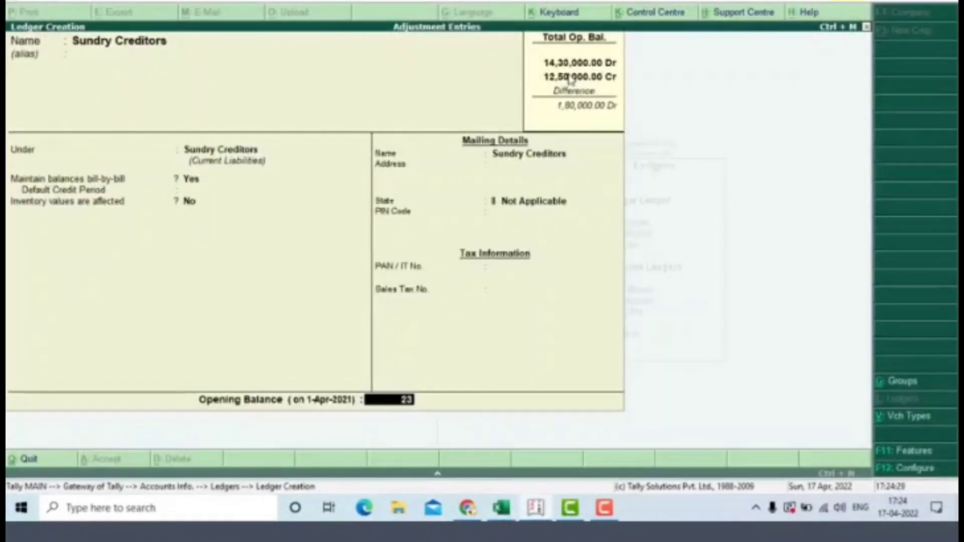
key(alt+Tab)
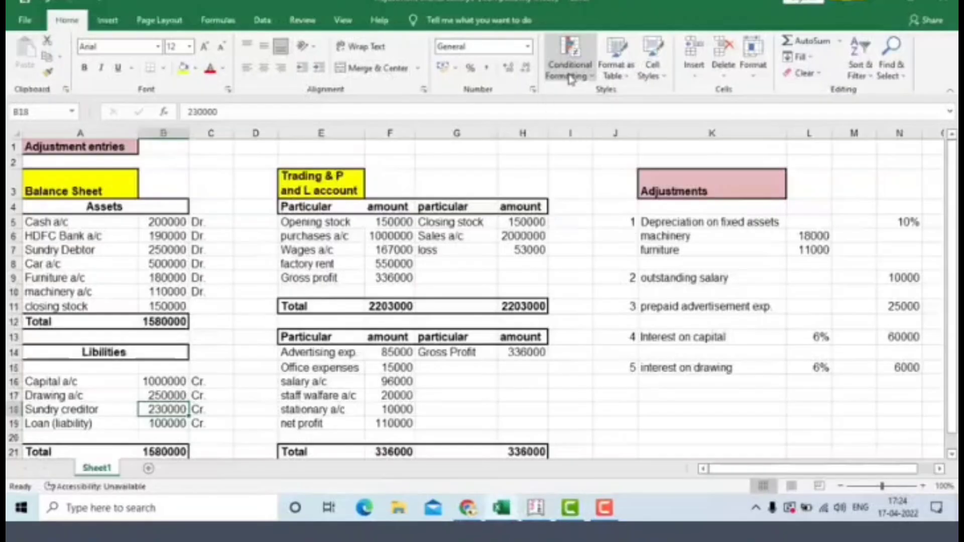
key(alt+Tab)
text(000)
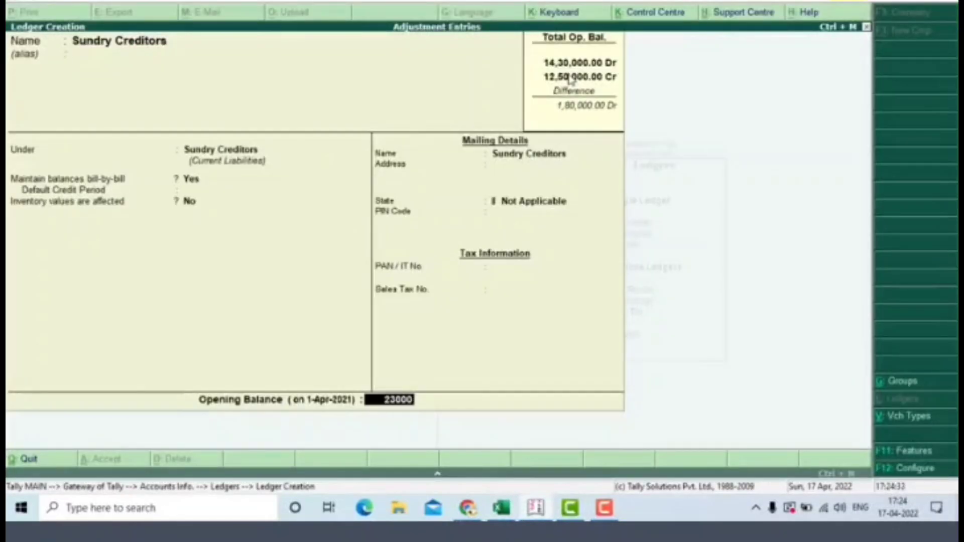
text(0)
key(Return)
key(Return)
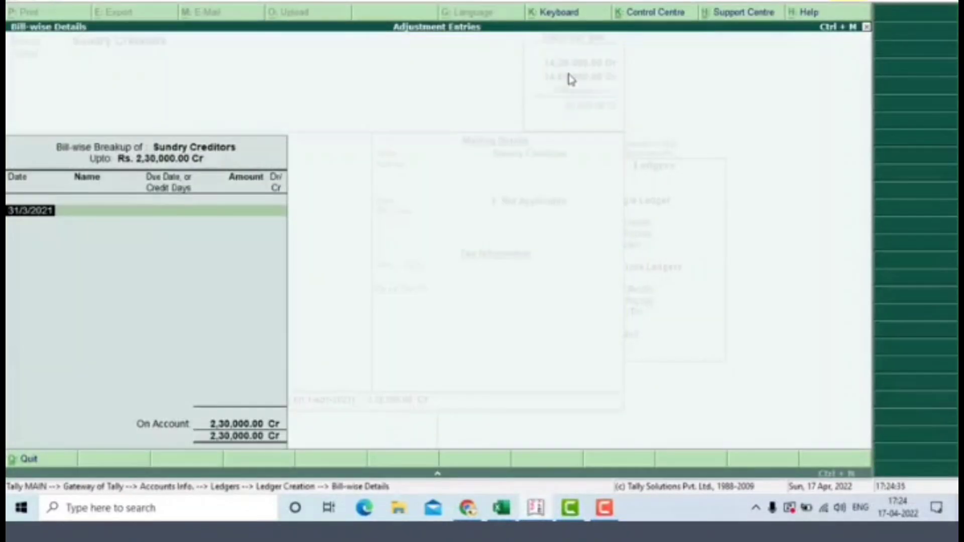
key(Return)
key(Return)
key(Return)
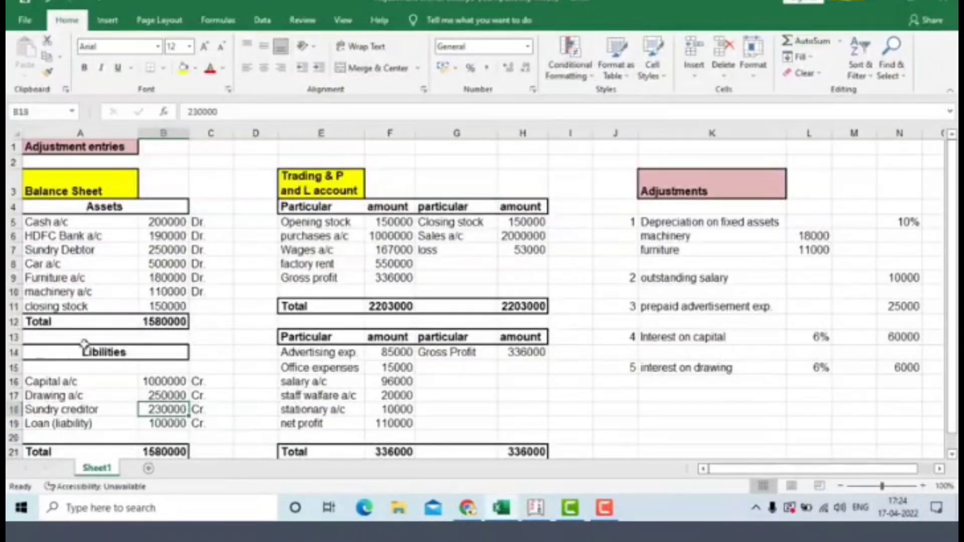
Step: Look up the liability after Sundry creditor in Excel, then enter Loan (Libilities as the new ledger's name in Tally
click(123, 424)
click(151, 425)
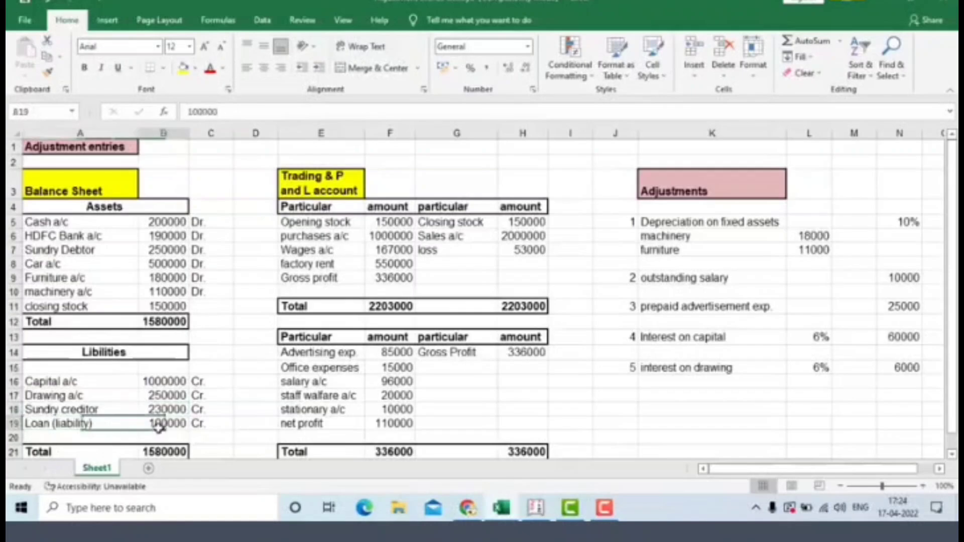
key(alt+Tab)
text(L)
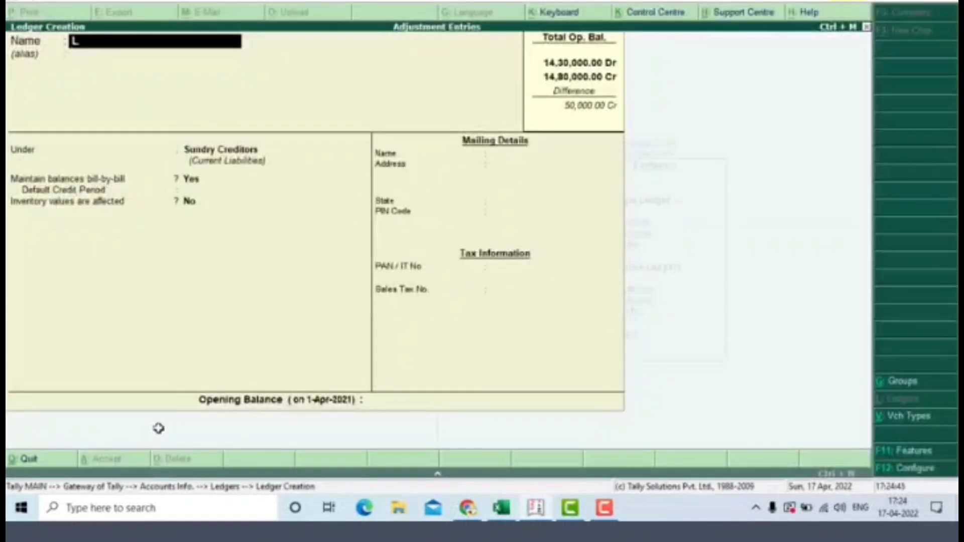
text(oan and)
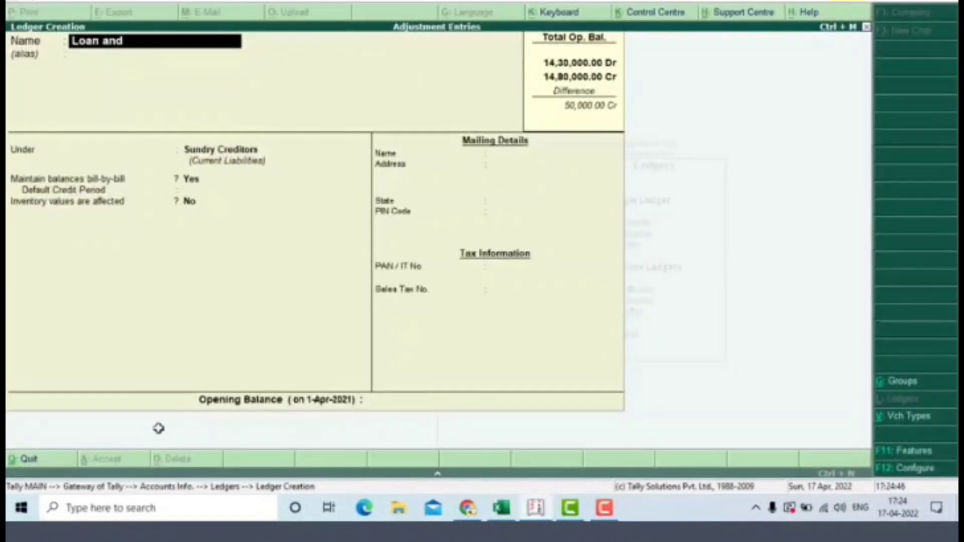
key(BackSpace)
key(BackSpace)
key(BackSpace)
key(BackSpace)
text((Libilities)
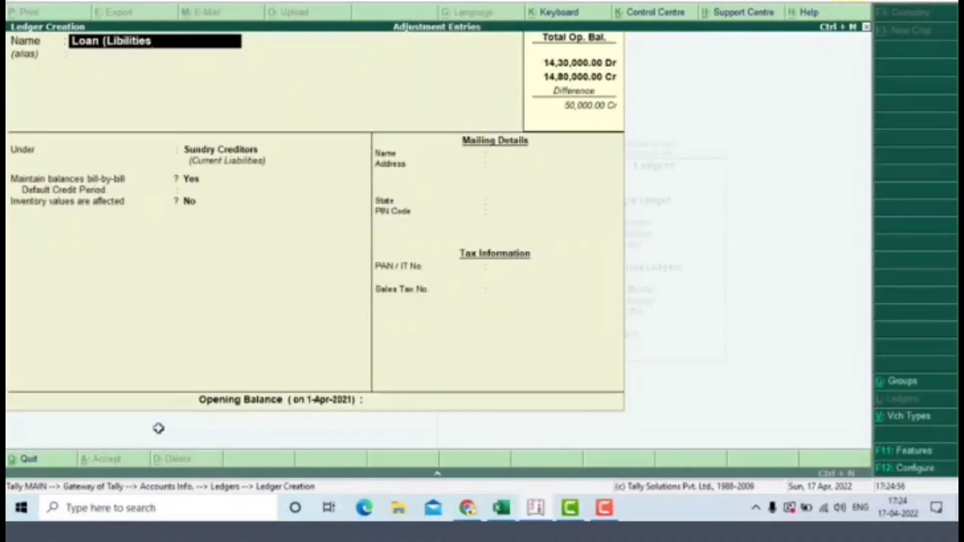
Step: Check the loan's wording in Excel, then correct the ledger name in Tally to Loan (Liabilities) without an alias
key(alt+Tab)
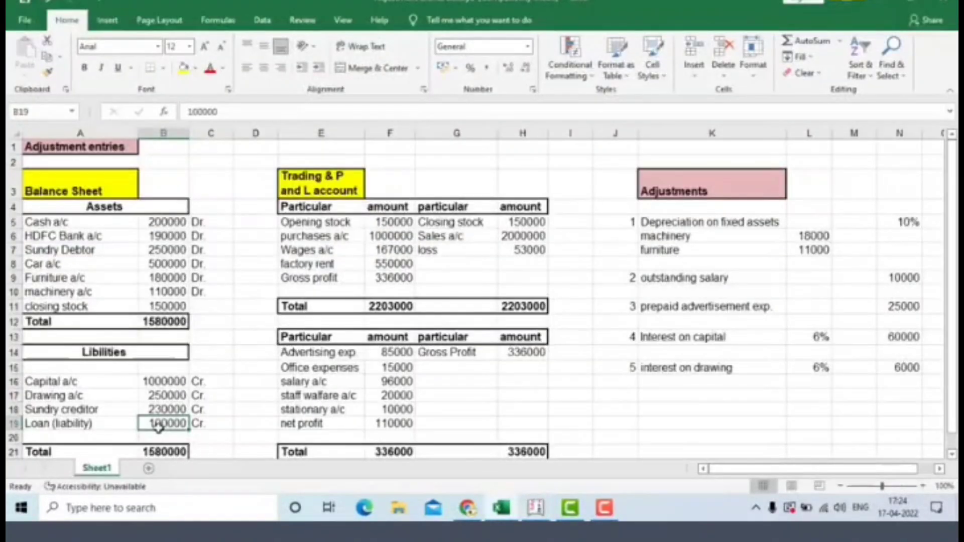
key(alt+Tab)
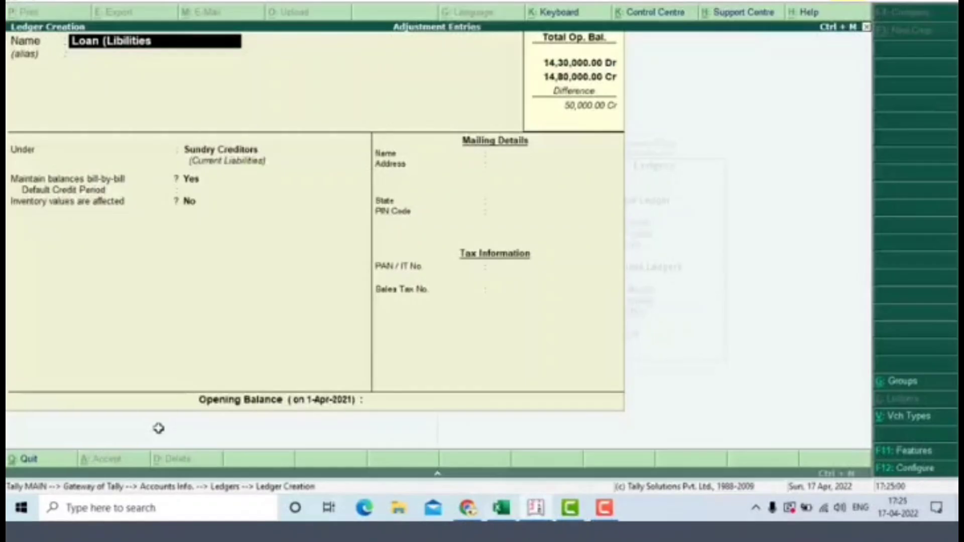
key(BackSpace)
key(BackSpace)
key(BackSpace)
key(BackSpace)
key(BackSpace)
key(BackSpace)
key(BackSpace)
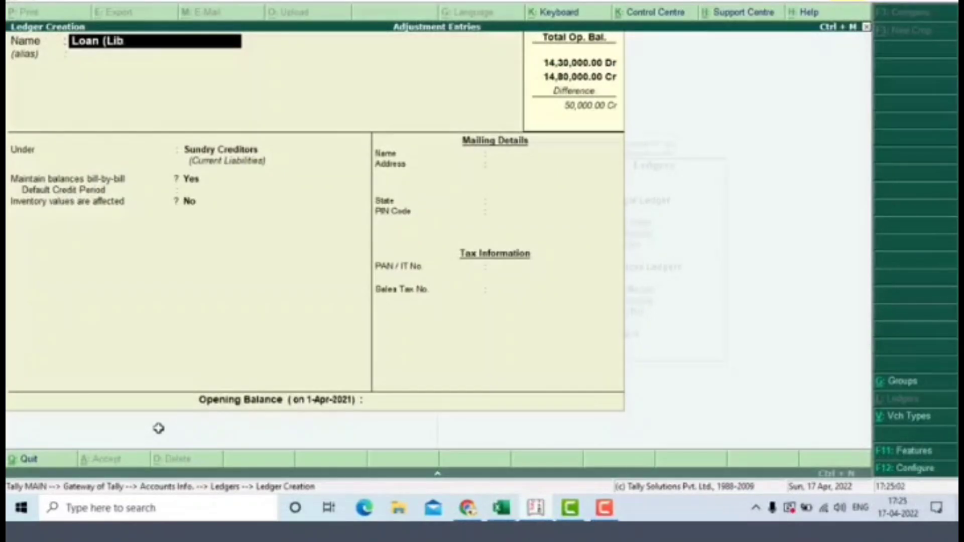
key(BackSpace)
key(BackSpace)
text(iabilities))
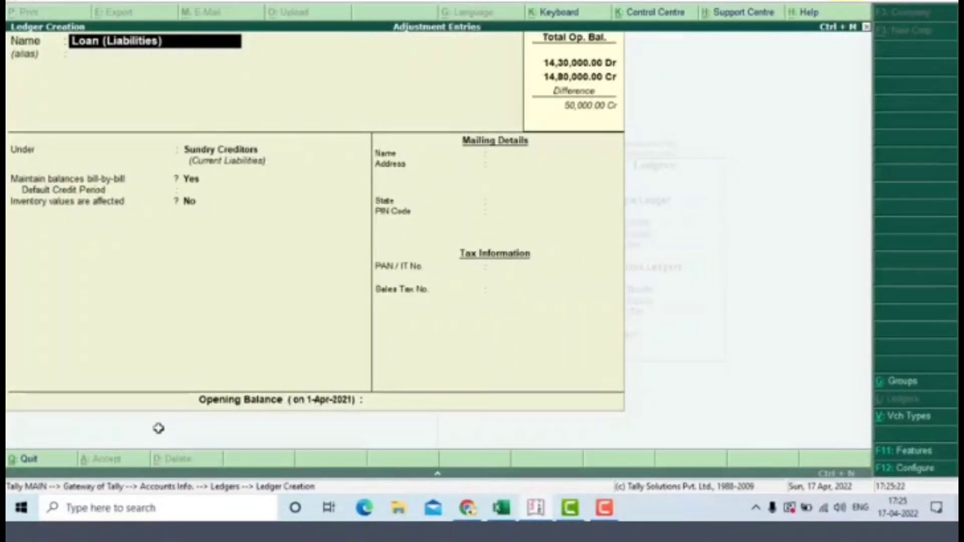
key(Return)
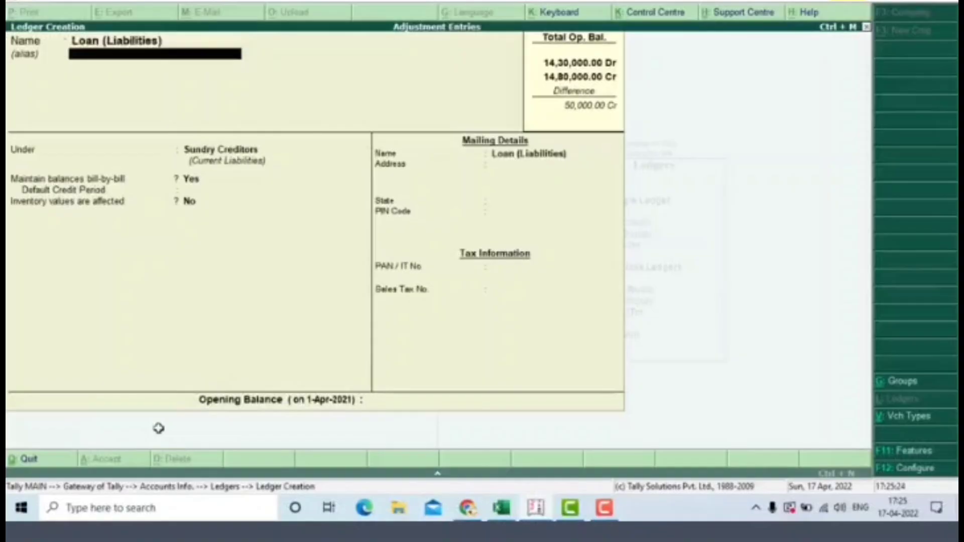
key(Return)
Step: Place Loan (Liabilities) under Loans (Liability) with inventory effect No, state Not Applicable, and the address and tax details blank
text(Loa)
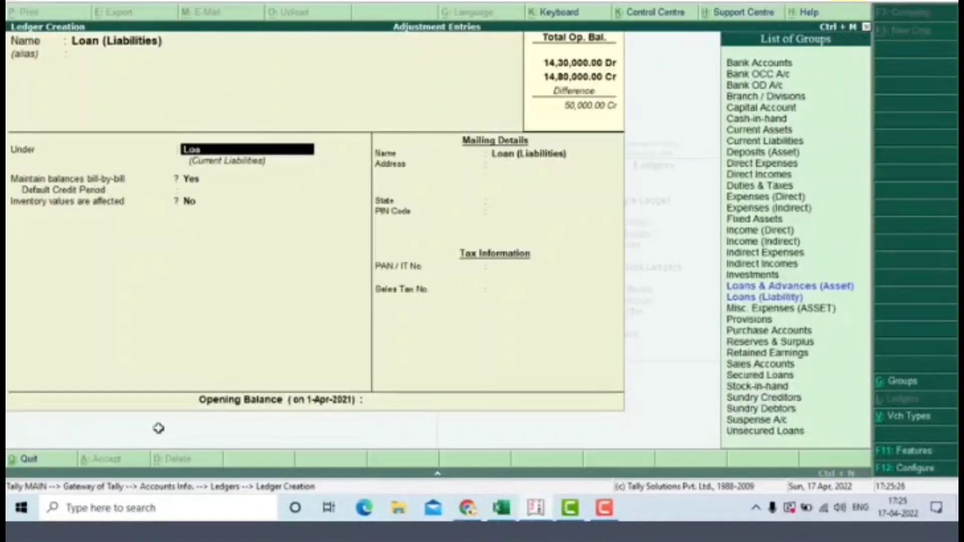
key(Down)
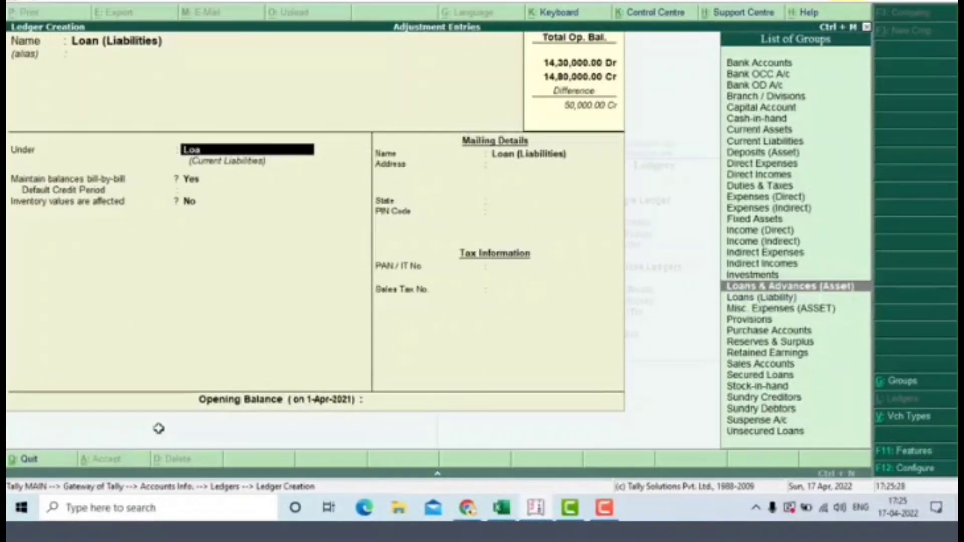
key(Down)
key(Return)
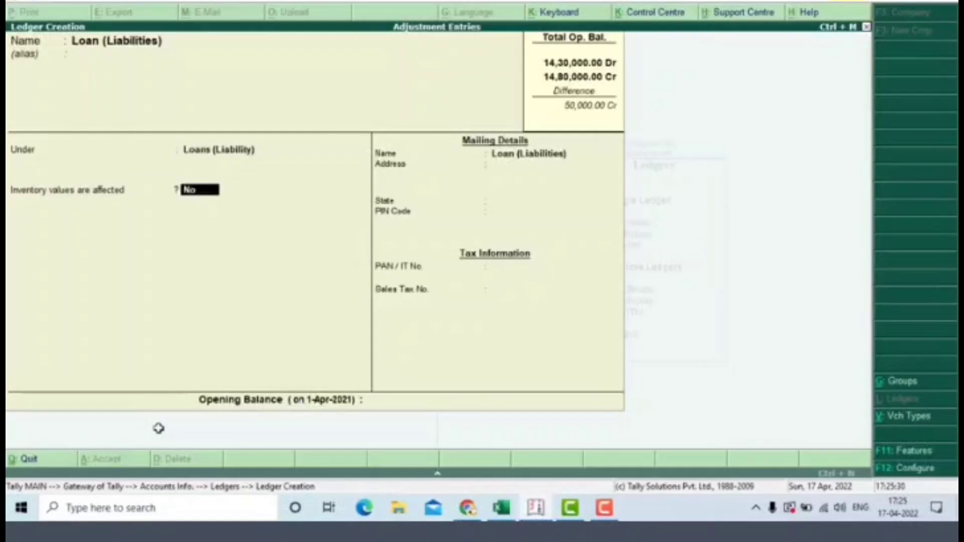
key(Return)
key(Return)
key(Return)
key(Return)
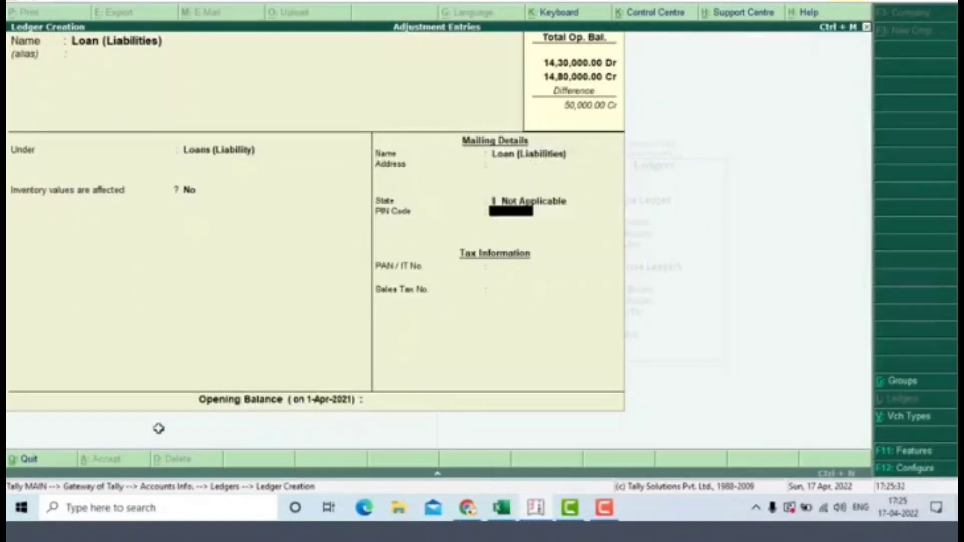
key(Return)
key(Return)
key(Return)
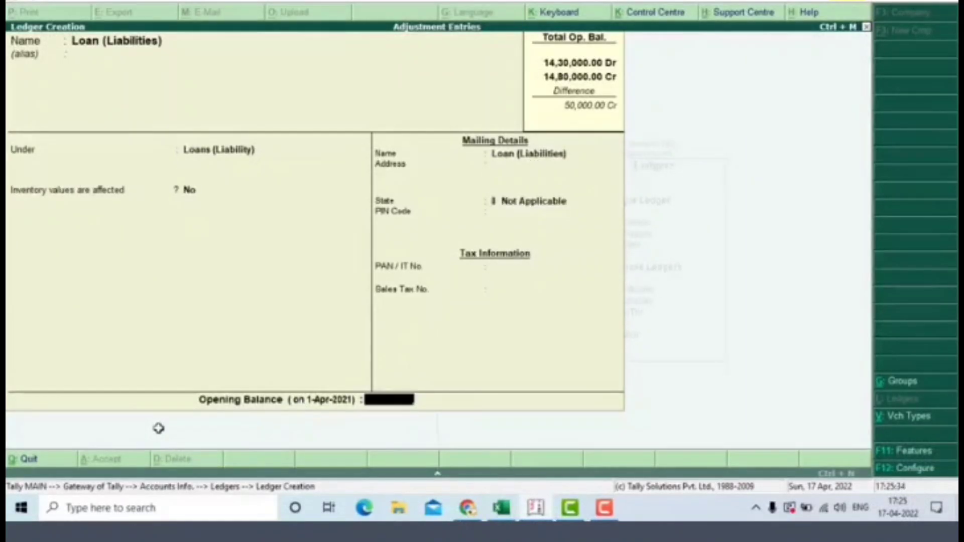
Step: Look up the loan amount in Excel, then save Loan (Liabilities) in Tally with an opening balance of 100000 Cr
key(alt+Tab)
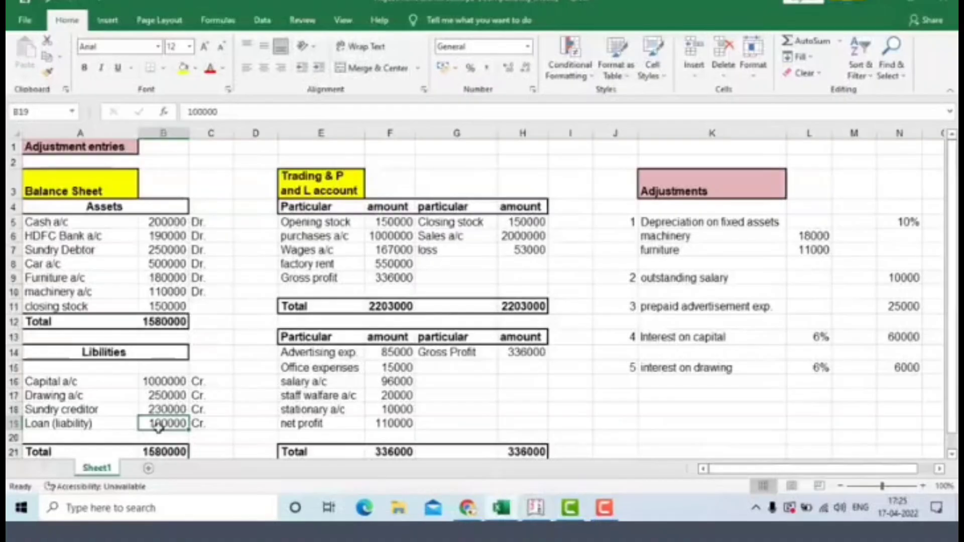
key(alt+Tab)
text(10)
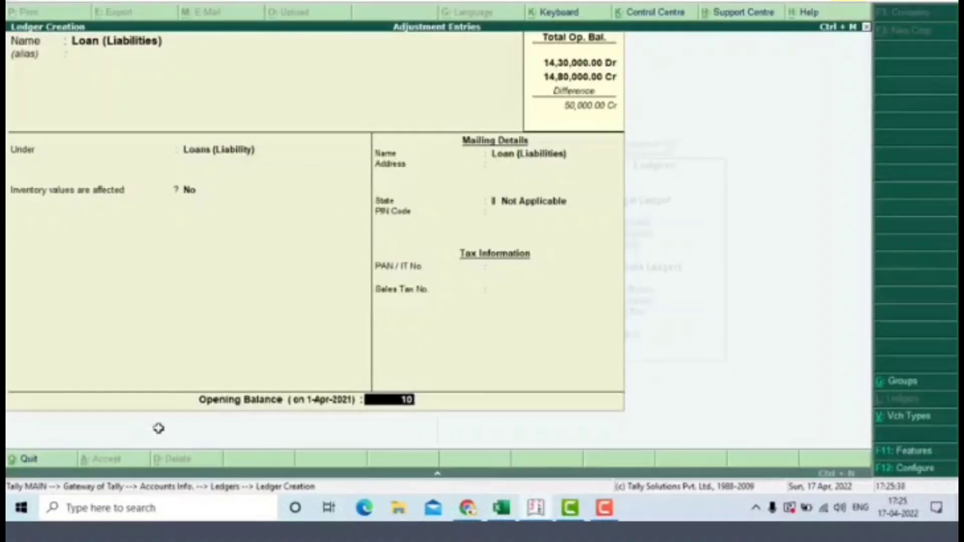
text(0000)
key(Return)
key(Return)
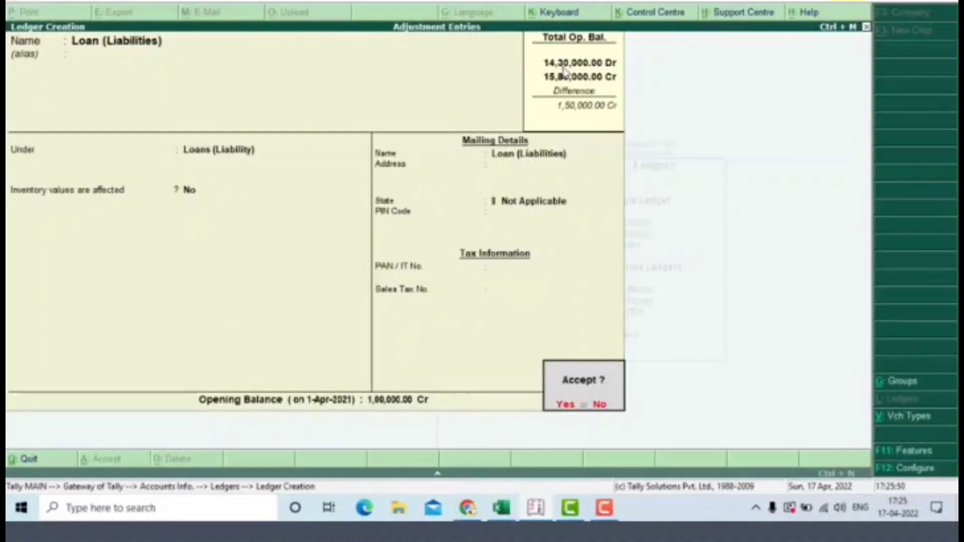
key(Return)
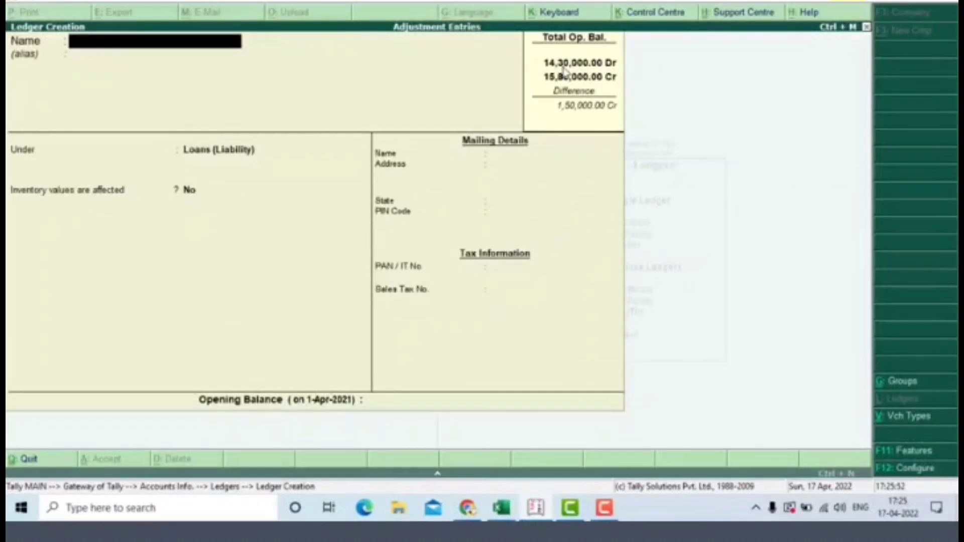
Step: Quit ledger creation, check the Excel balance sheet, and return to the Gateway of Tally
key(Escape)
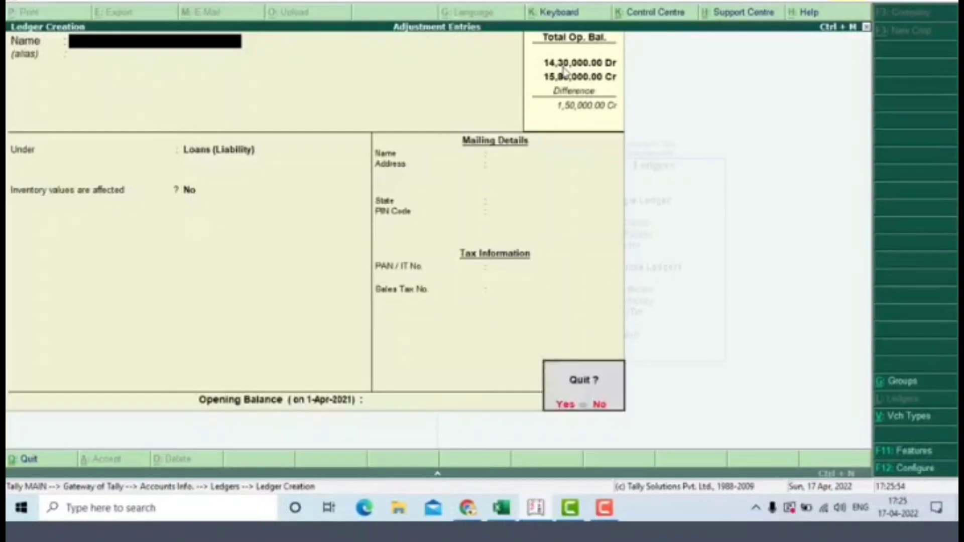
key(Return)
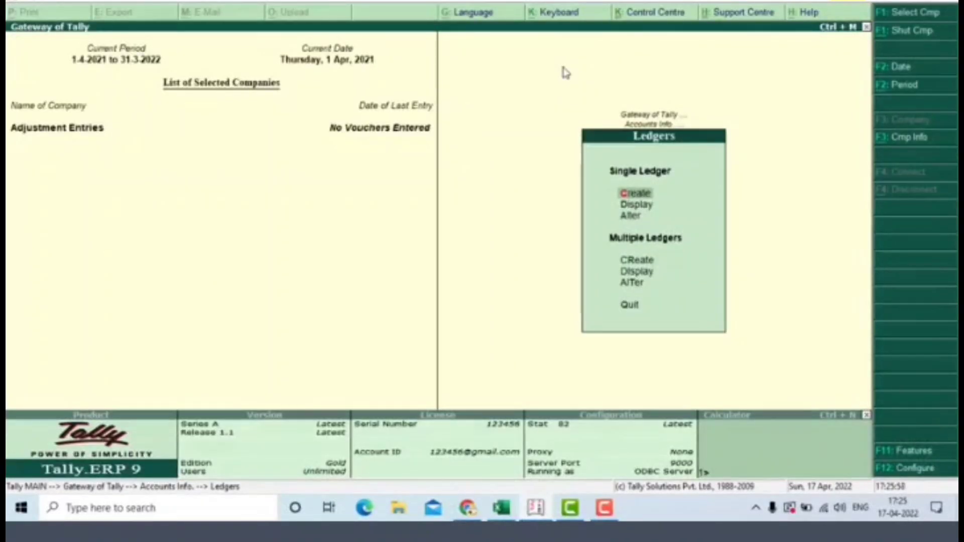
key(alt+Tab)
key(alt+Tab)
key(Escape)
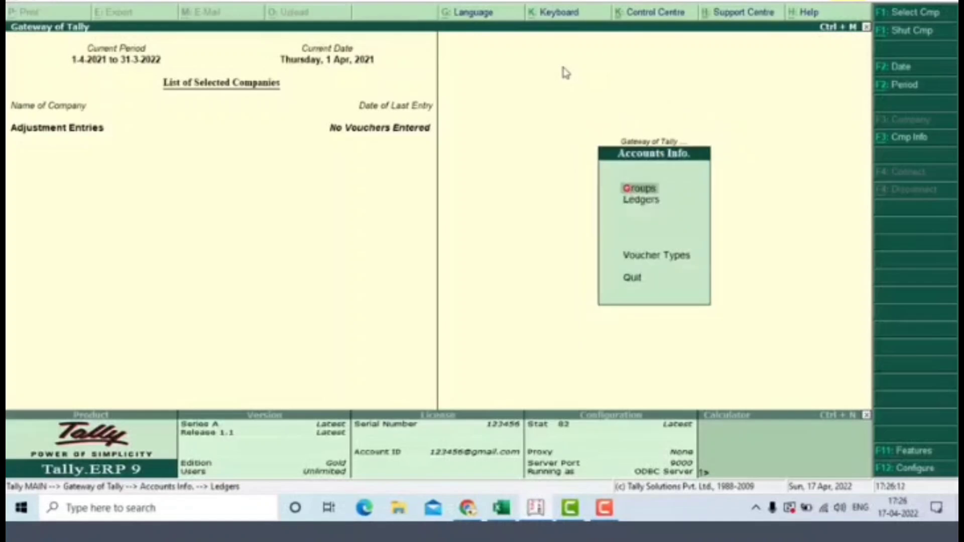
key(Down)
key(Escape)
Step: Start a new single stock item named Opening Stock in the inventory masters, without an alias and under Primary
key(Down)
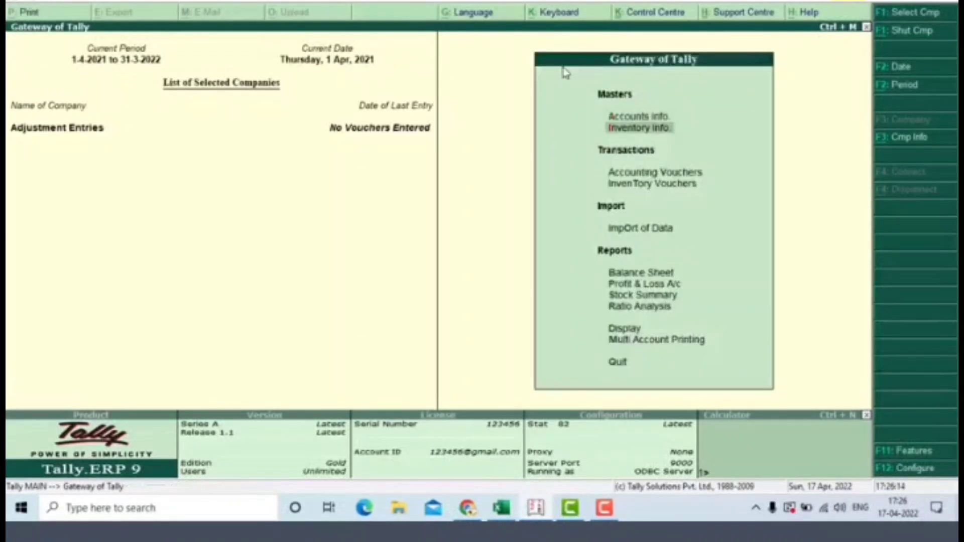
key(Return)
key(Down)
key(Return)
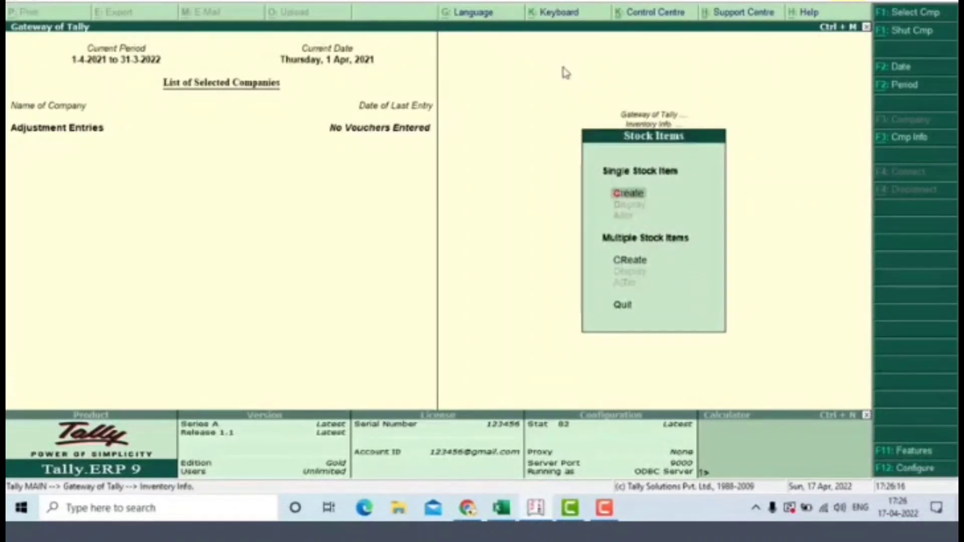
key(Return)
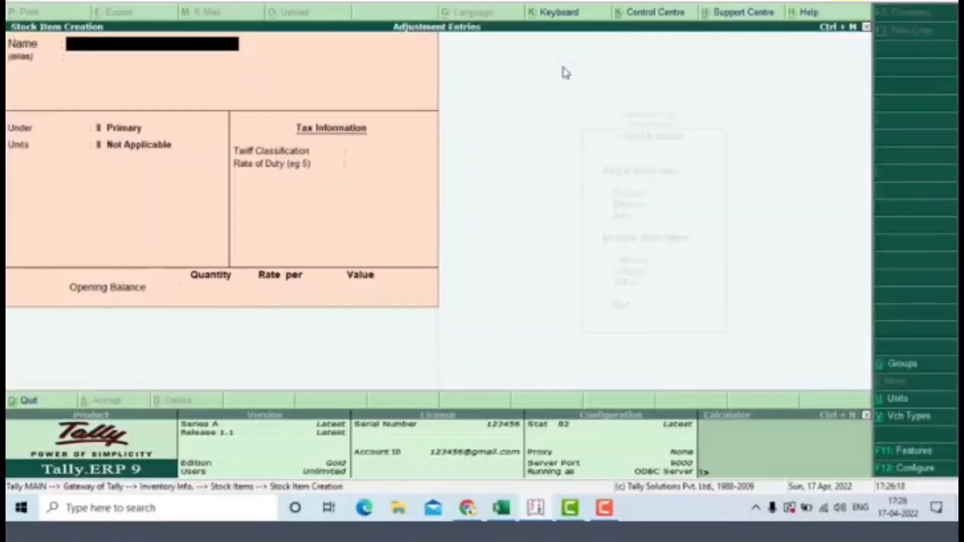
text(Opening St)
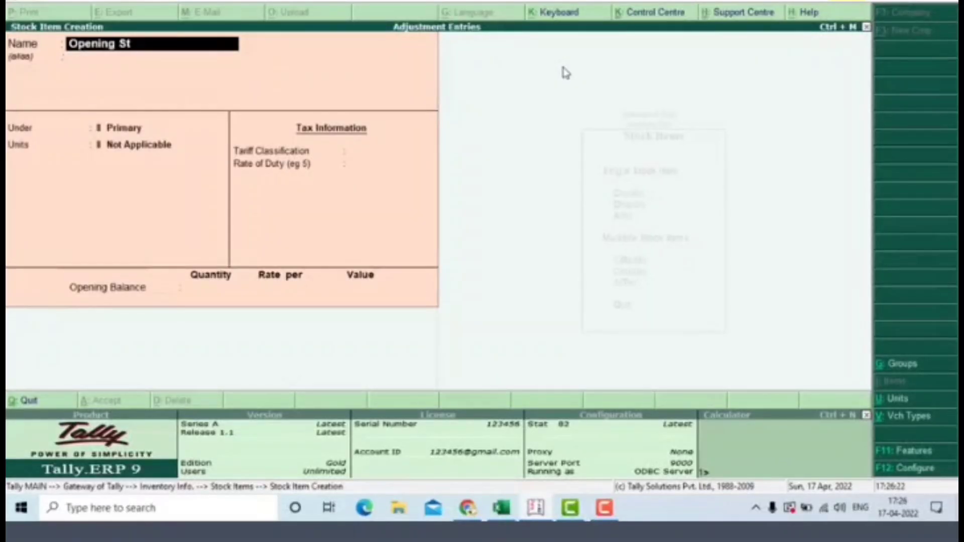
text(ock)
key(Return)
key(Return)
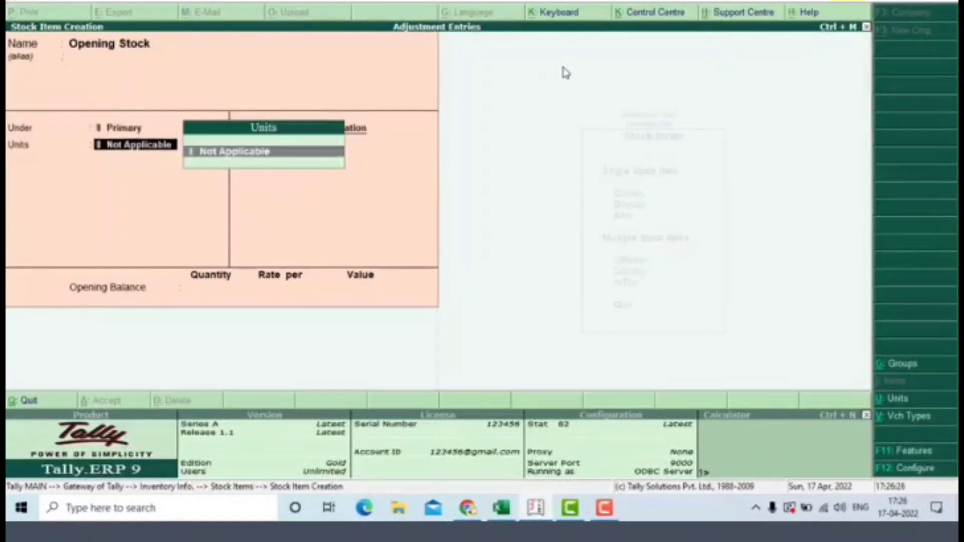
Step: Create the simple unit nos with 0 decimal places and no formal name for the Opening Stock item
key(alt+c)
text(nos)
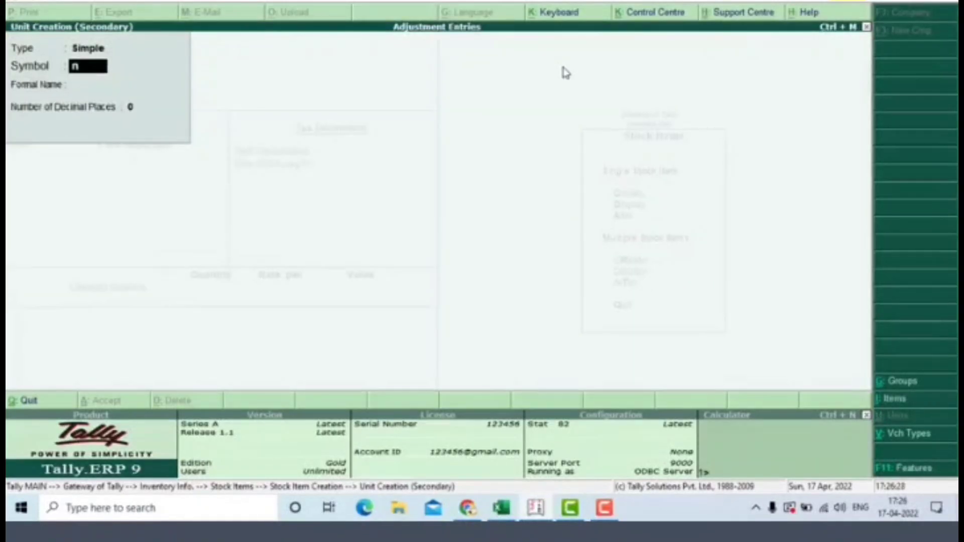
key(Return)
key(Return)
key(Return)
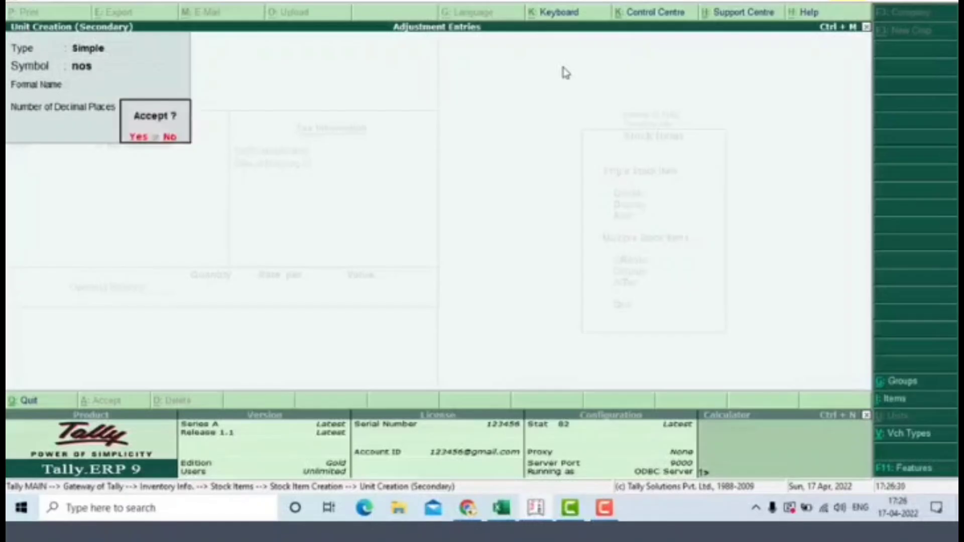
key(Return)
Step: Save Opening Stock with tariff classification Not Applicable, duty 0 and an opening balance of 20 nos at 7,500 per nos, and quit item creation
key(Return)
key(Return)
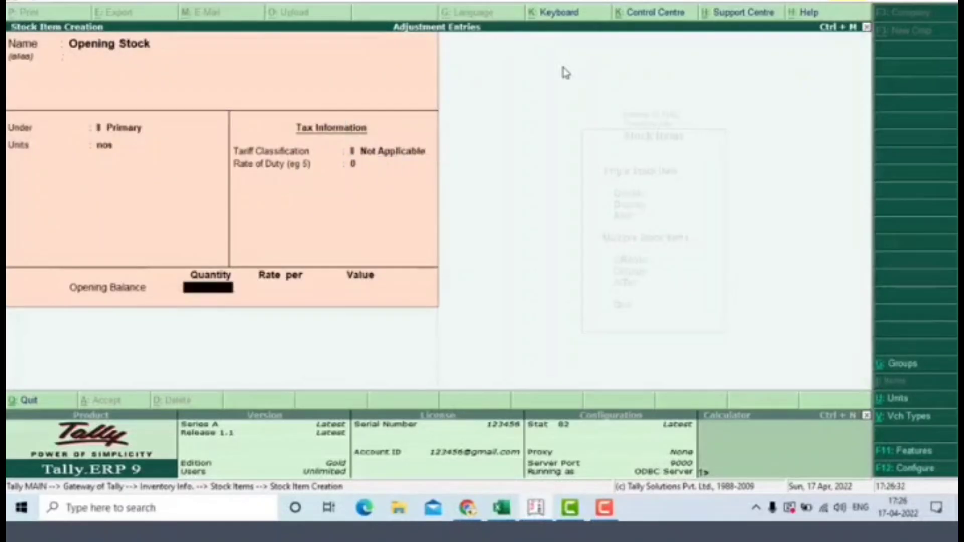
text(20)
key(Return)
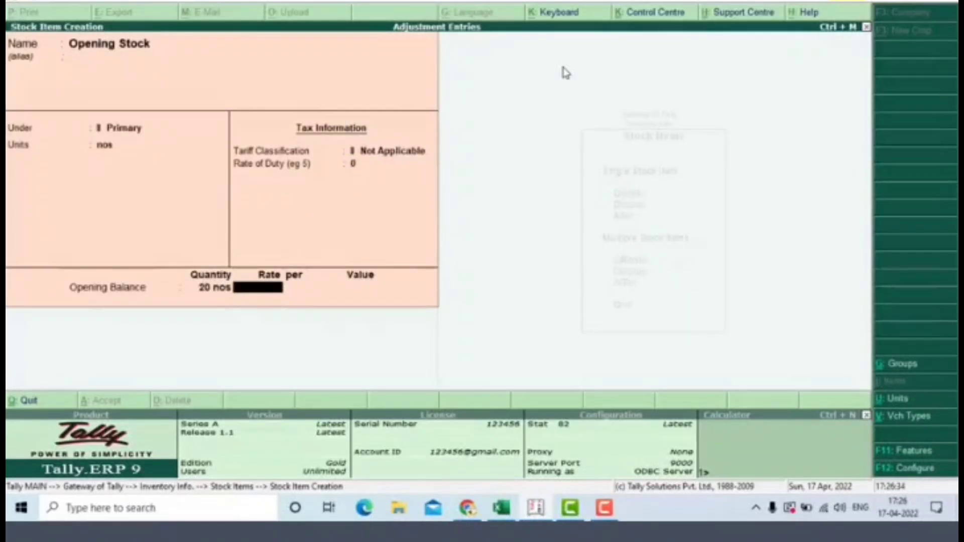
text(7,5)
text(00)
key(Return)
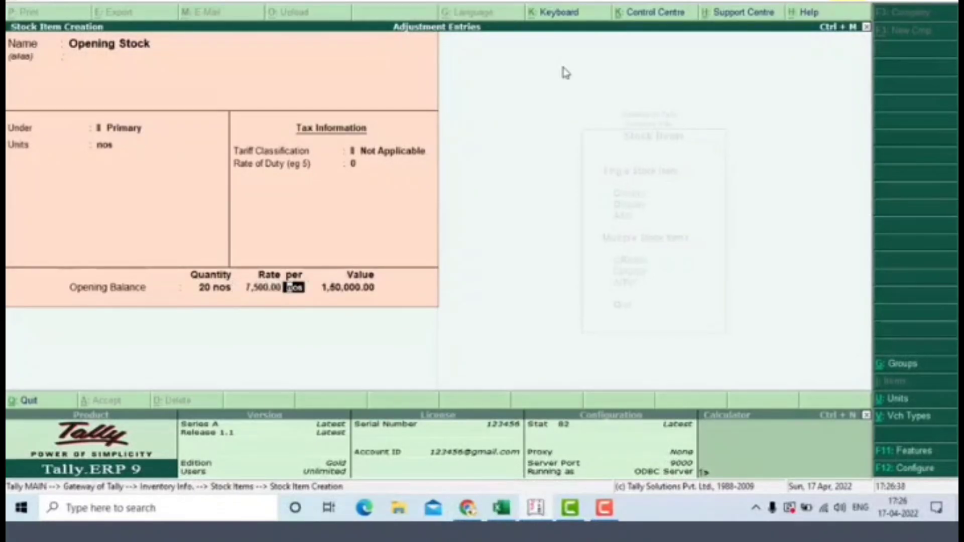
key(Return)
key(Return)
key(Return)
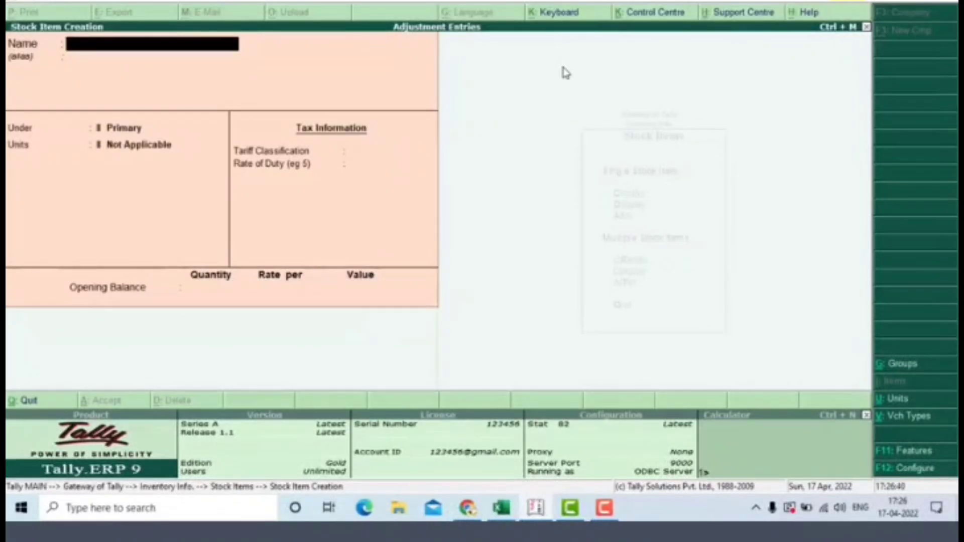
key(Escape)
key(y)
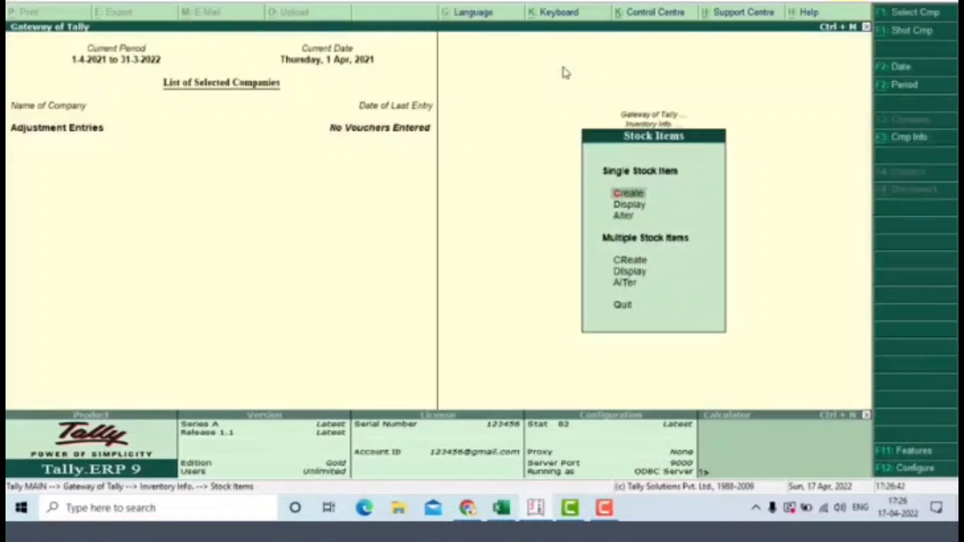
Step: View the company's Balance Sheet in detailed form to compare liabilities and assets, and return to the Gateway of Tally
key(Escape)
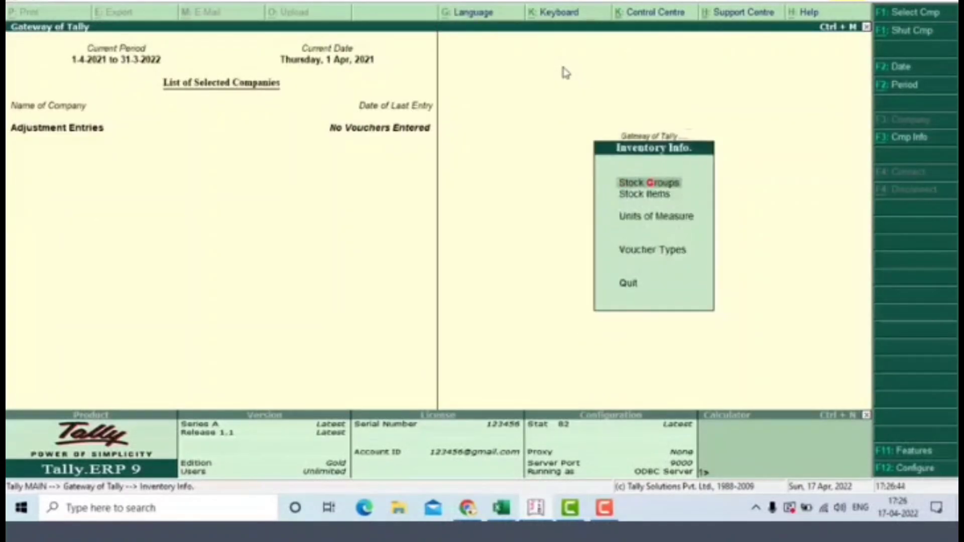
key(Escape)
key(Down)
key(Down)
key(Down)
key(Down)
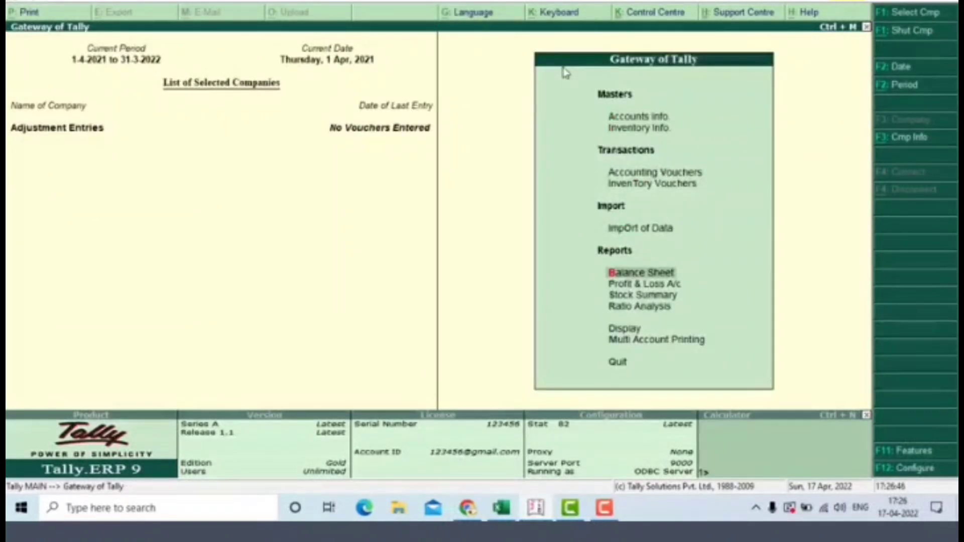
key(Return)
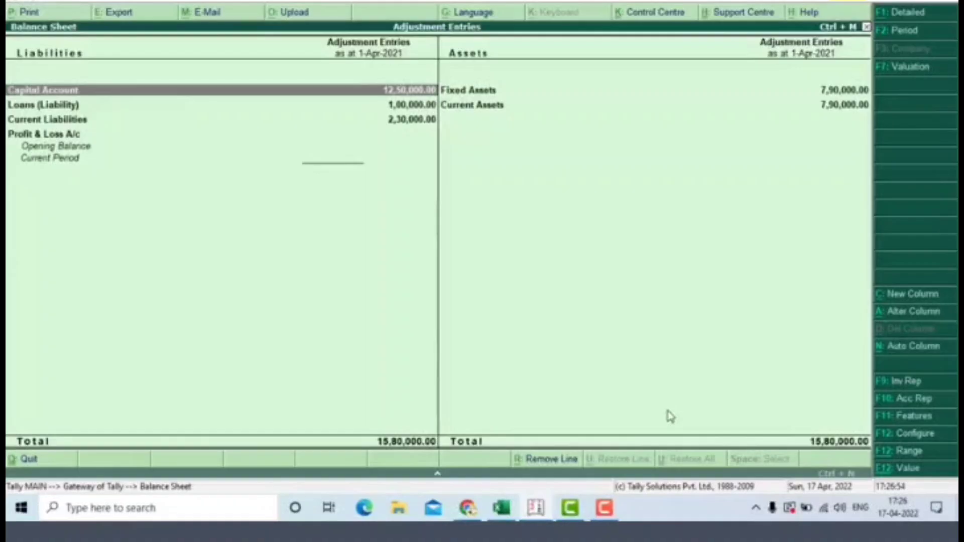
key(alt+F1)
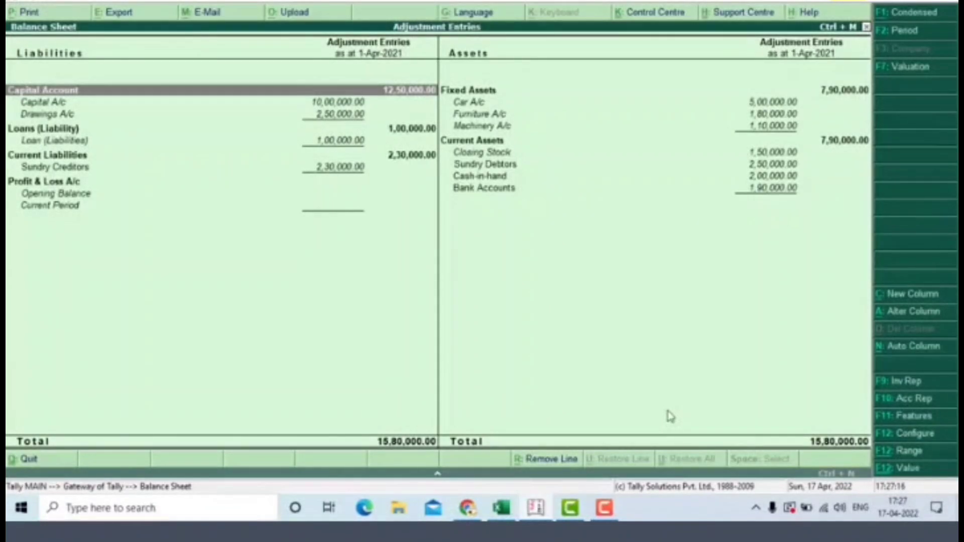
key(Escape)
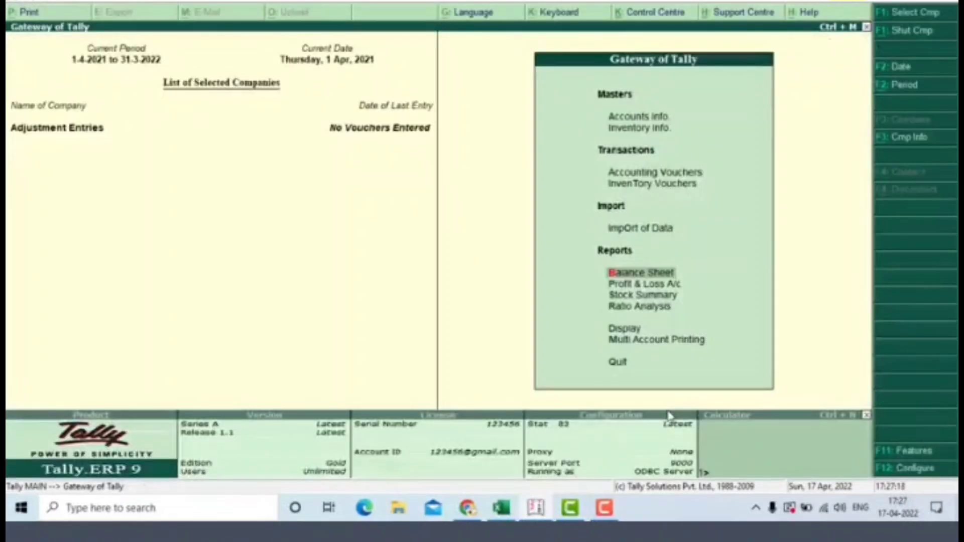
Step: Open the creation form for a single ledger in the accounts masters
key(Up)
key(Up)
key(Up)
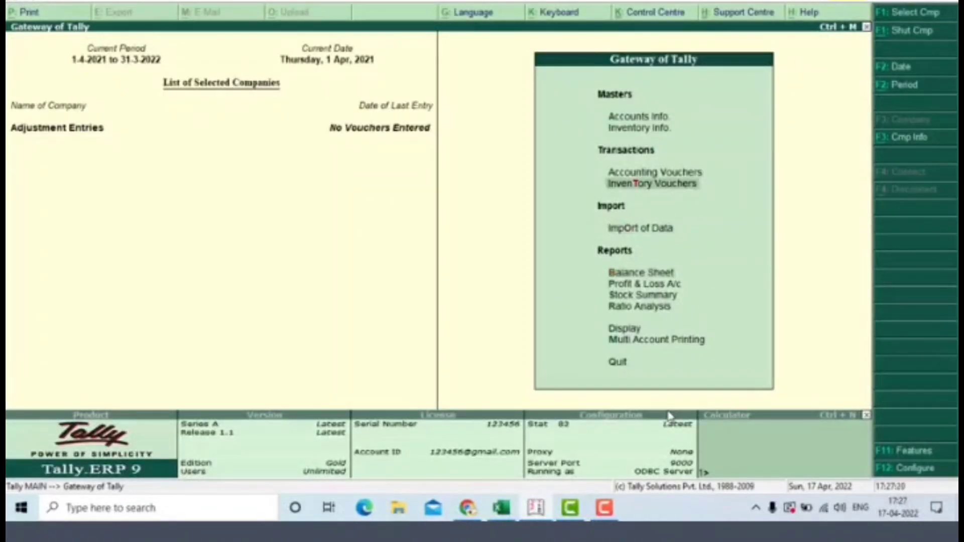
key(Up)
key(Up)
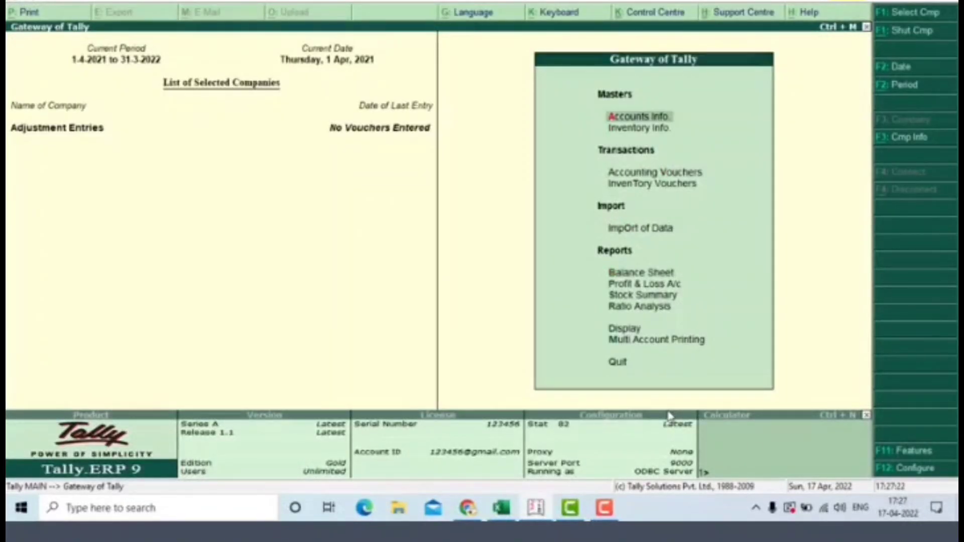
key(Return)
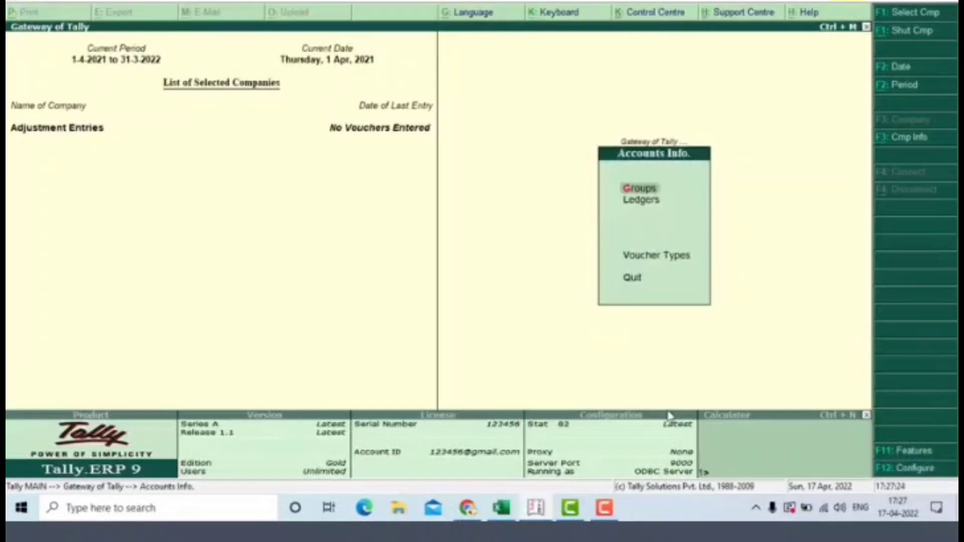
key(Down)
key(Return)
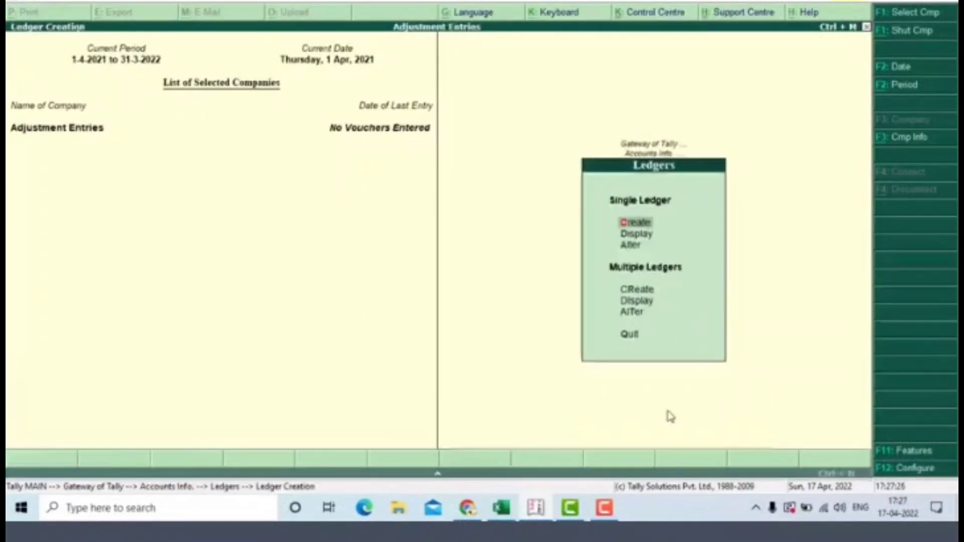
key(Return)
Step: Look up the purchases entry in the Excel trading account, then name the new Tally ledger Purchase A/c without an alias
key(alt+Tab)
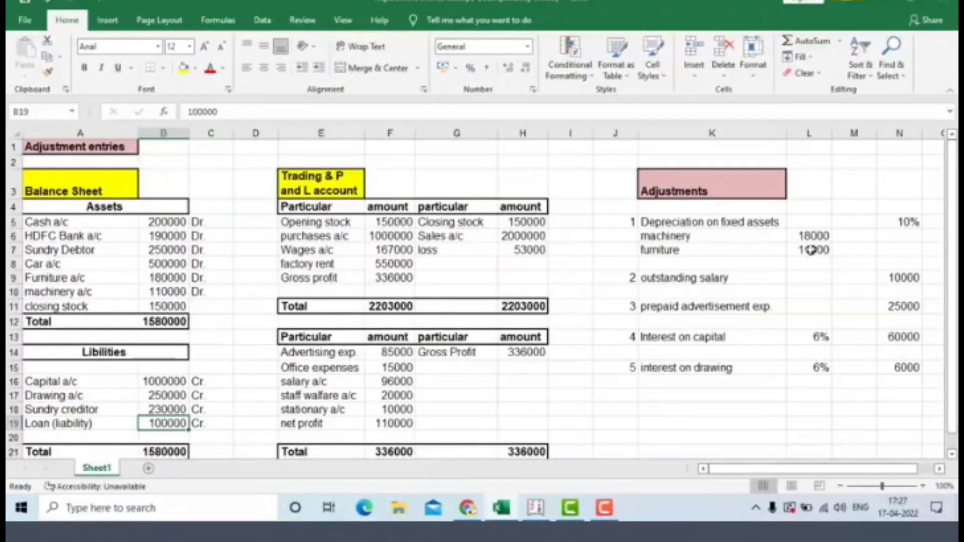
click(318, 221)
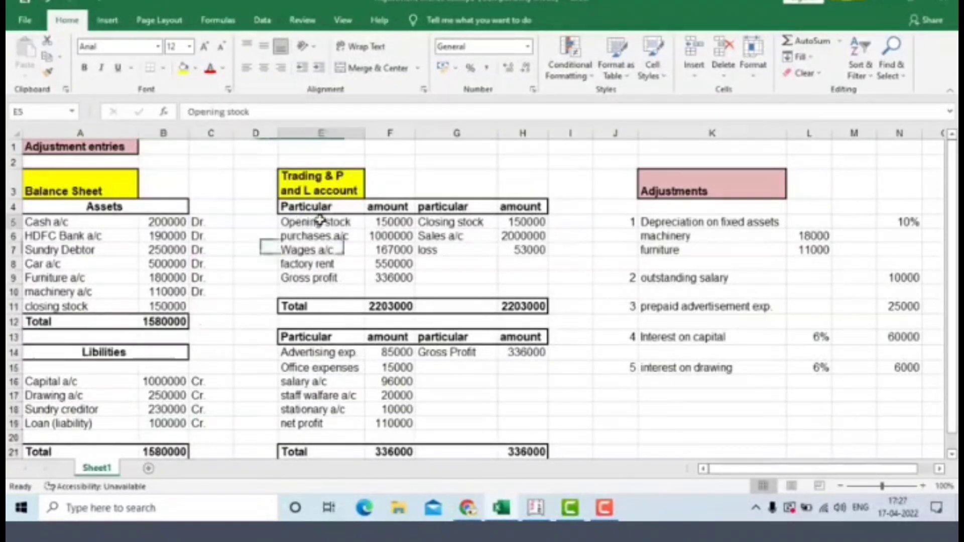
click(313, 236)
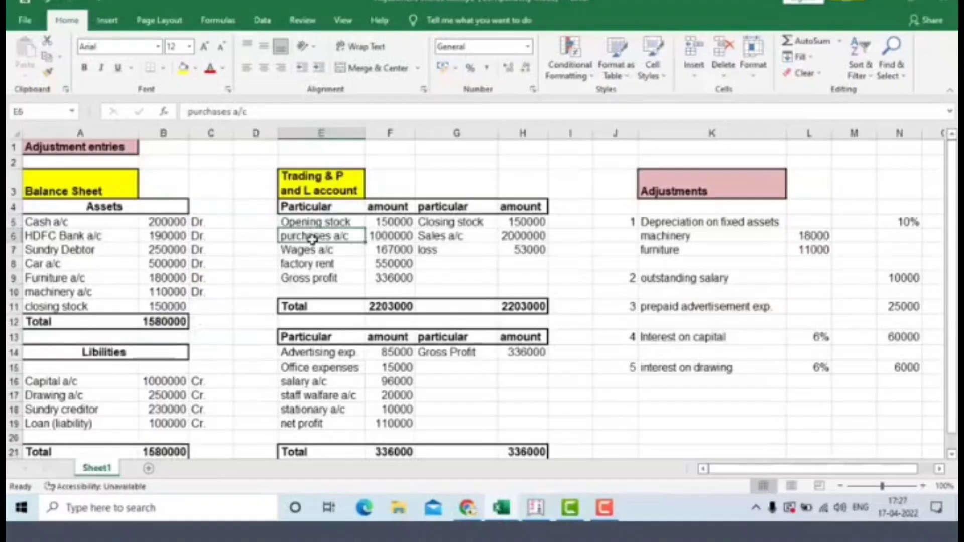
key(alt+Tab)
text(Pu)
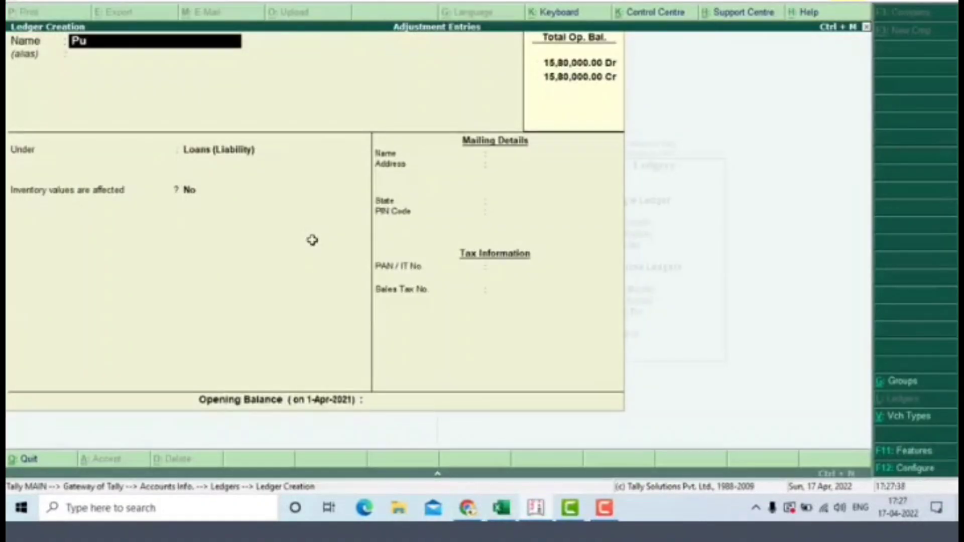
text(rchase a/c)
key(Return)
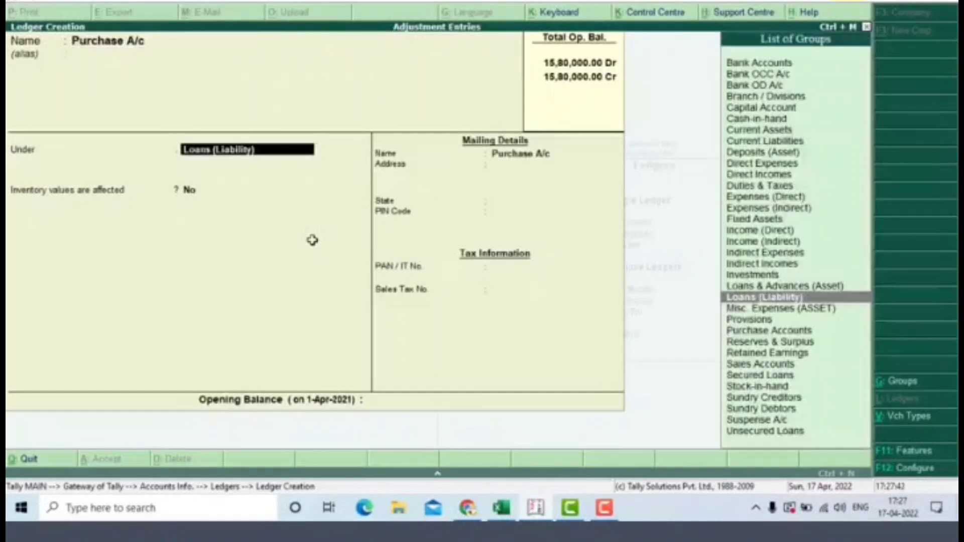
Step: Place Purchase A/c under Purchase Accounts with inventory values affected set to Yes
text(Pur)
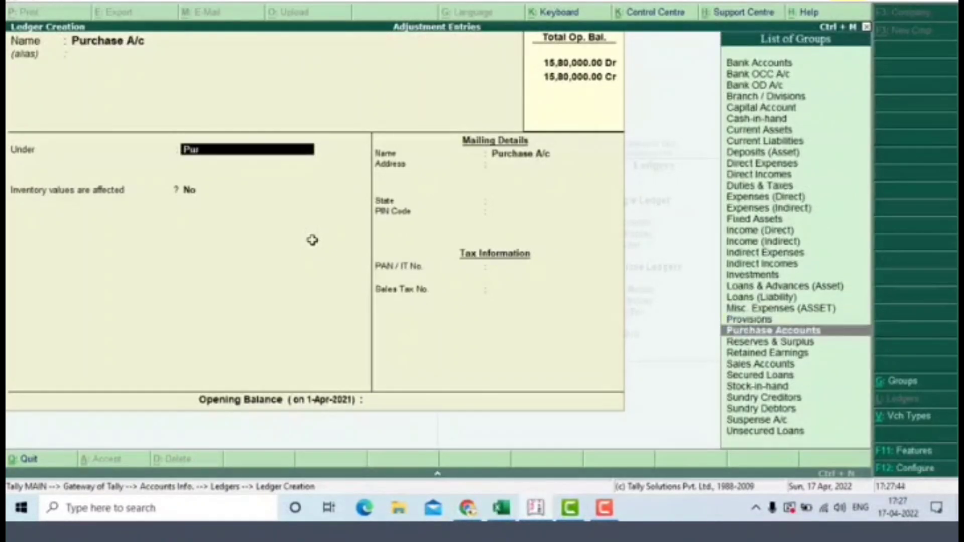
key(Return)
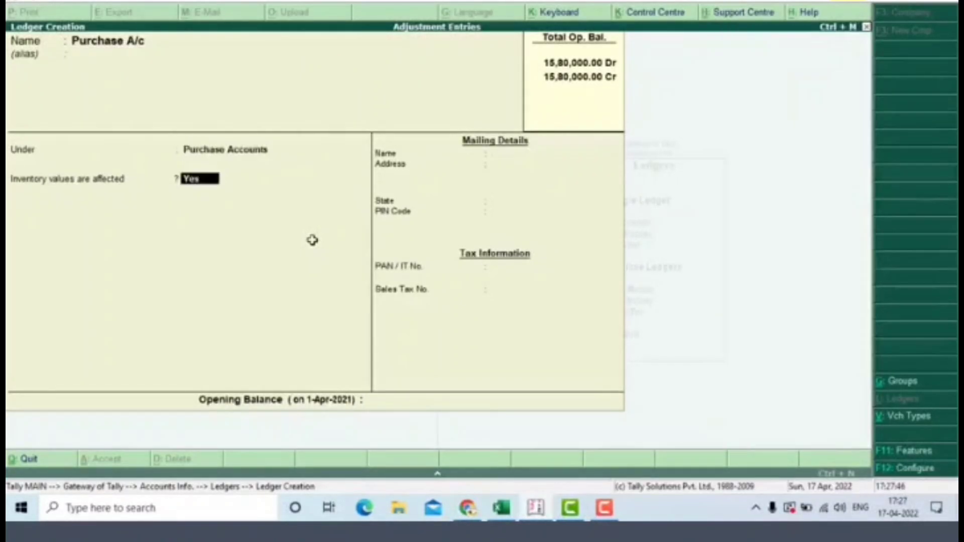
key(Return)
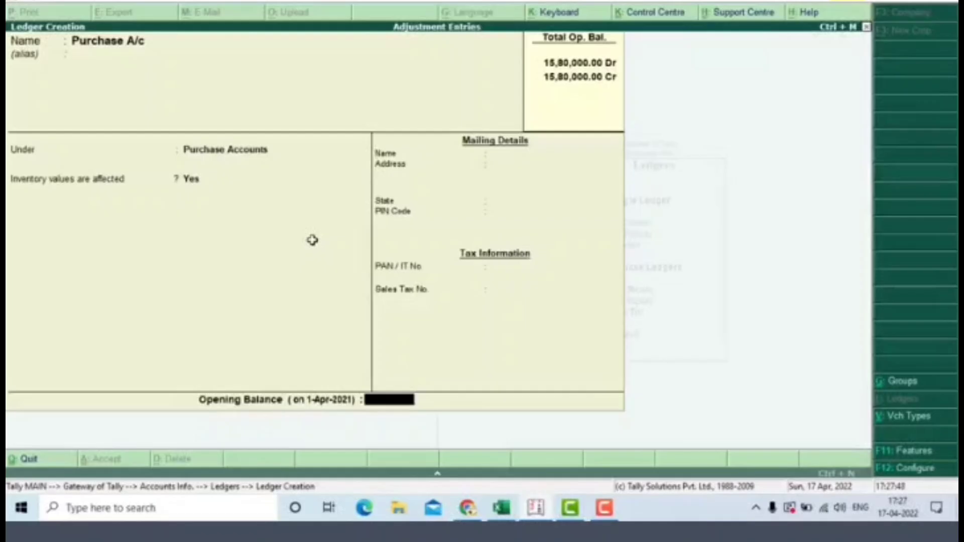
Step: Check the purchases amount in Excel, save Purchase A/c in Tally with an opening balance of 1000000 Dr, and return to Excel
key(alt+Tab)
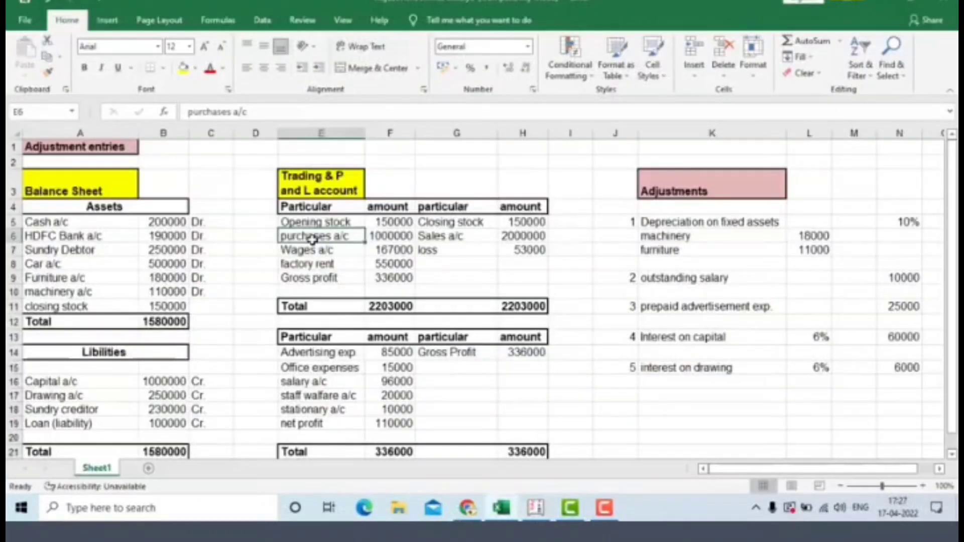
key(alt+Tab)
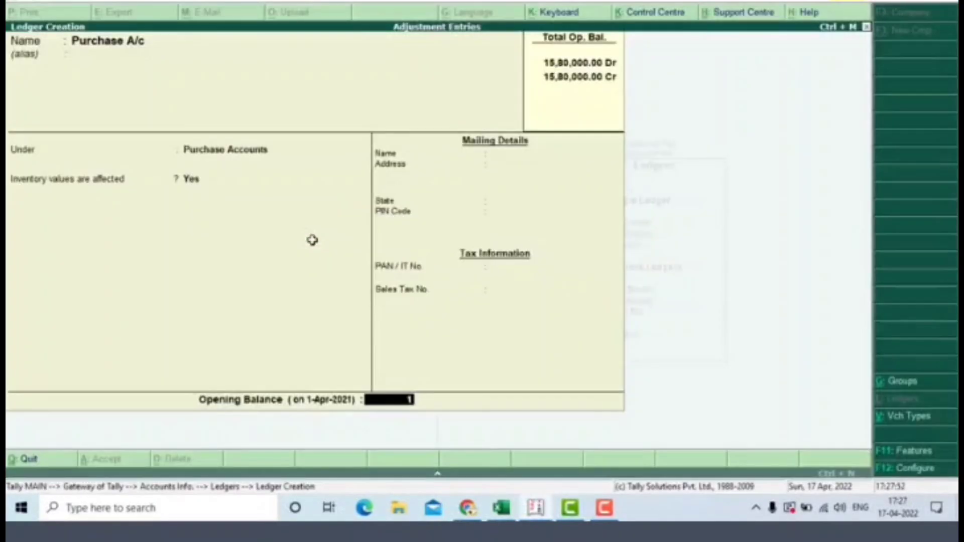
text(1000000)
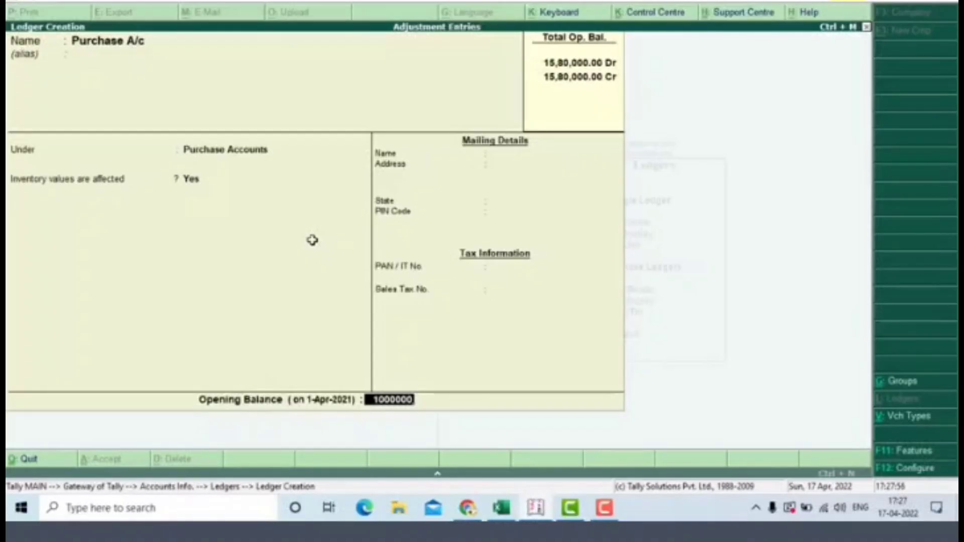
key(Return)
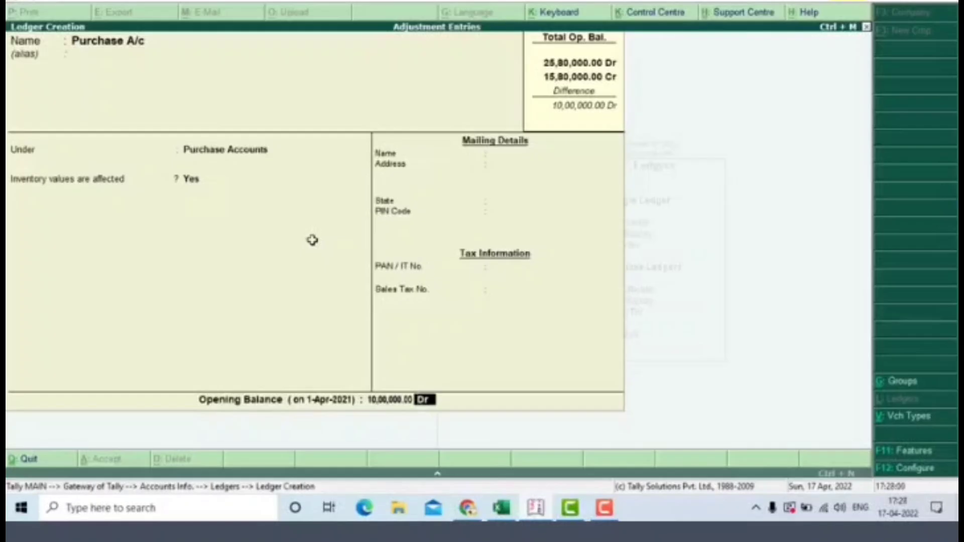
key(Return)
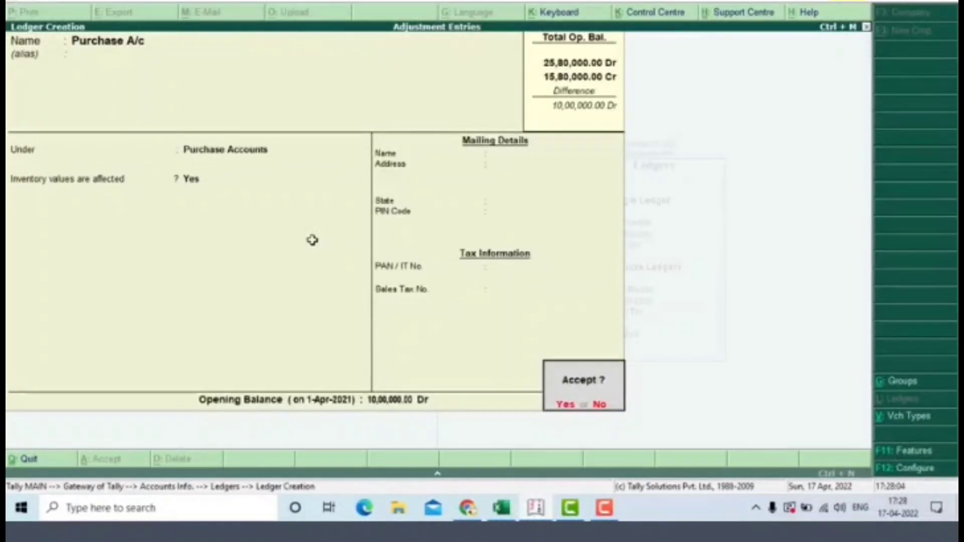
key(Return)
key(alt+Tab)
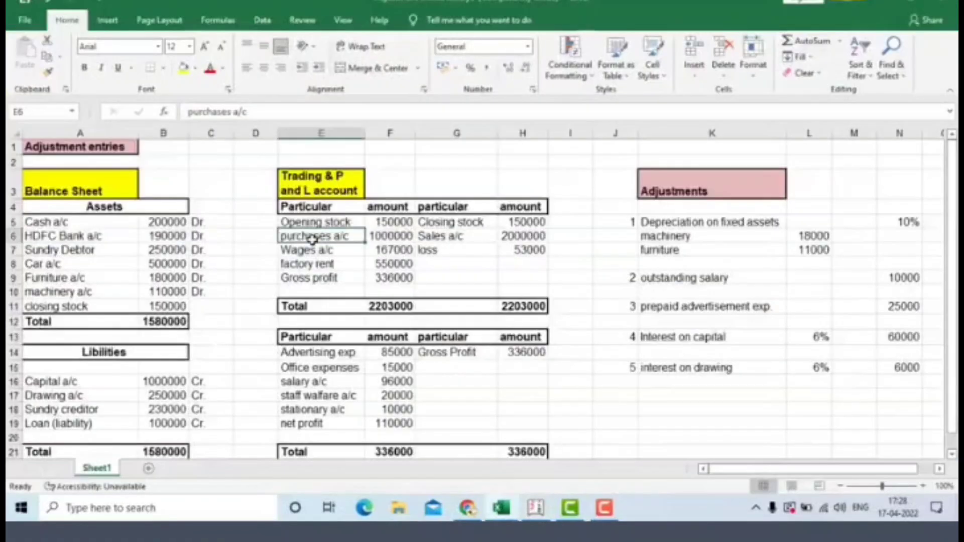
Step: Look up the wages entry in the Excel trading account, then name the new Tally ledger Wages A/c without an alias
key(Down)
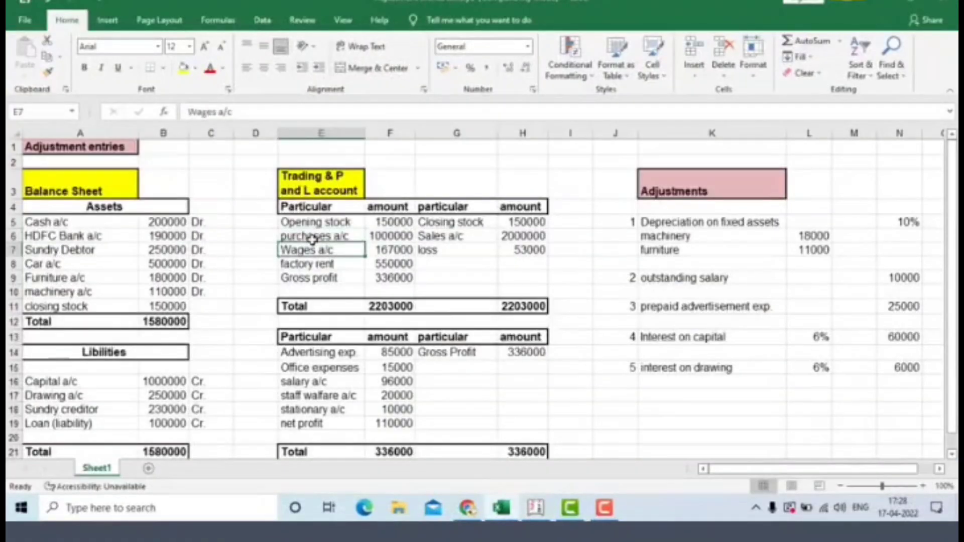
key(alt+Tab)
text(Wage)
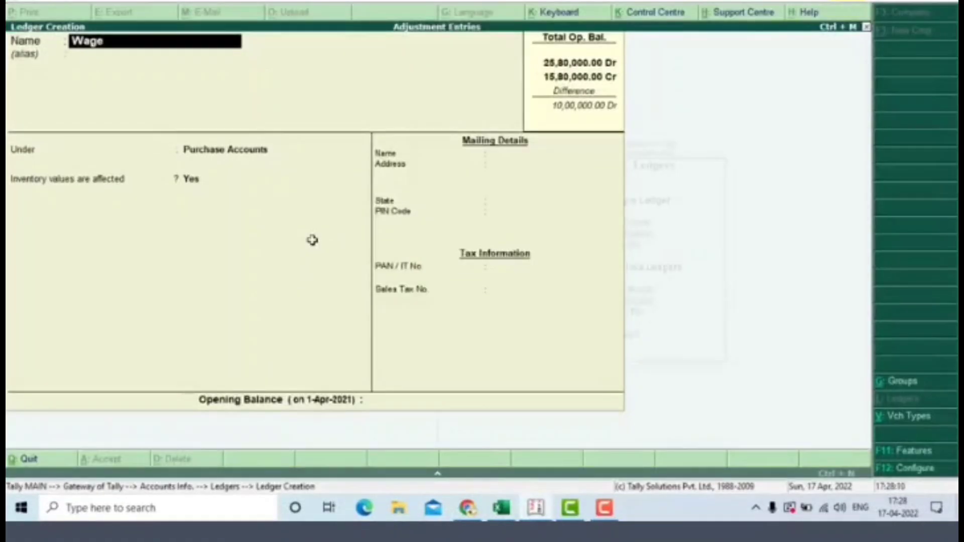
text(s a/c)
key(Return)
key(Return)
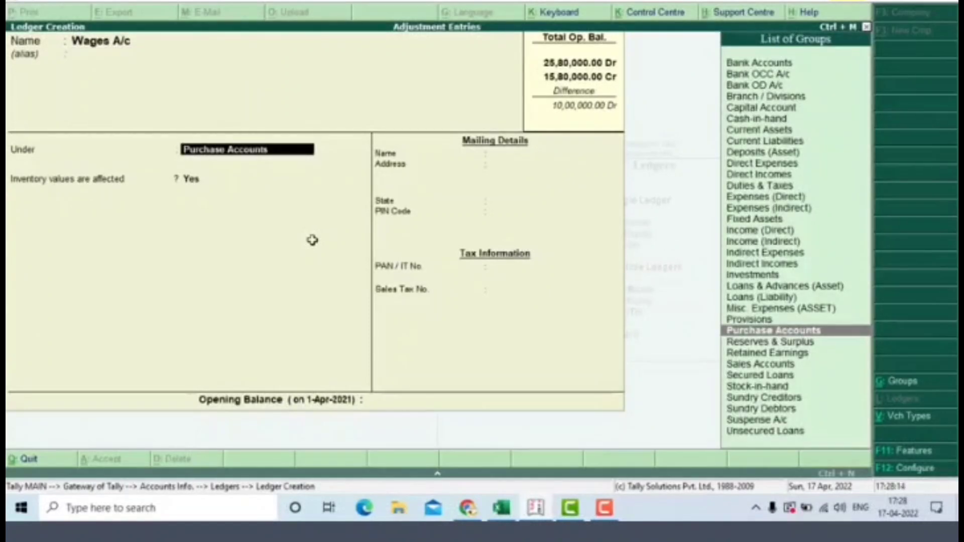
Step: Place Wages A/c under Direct Expenses with inventory values affected set to No
text(Di)
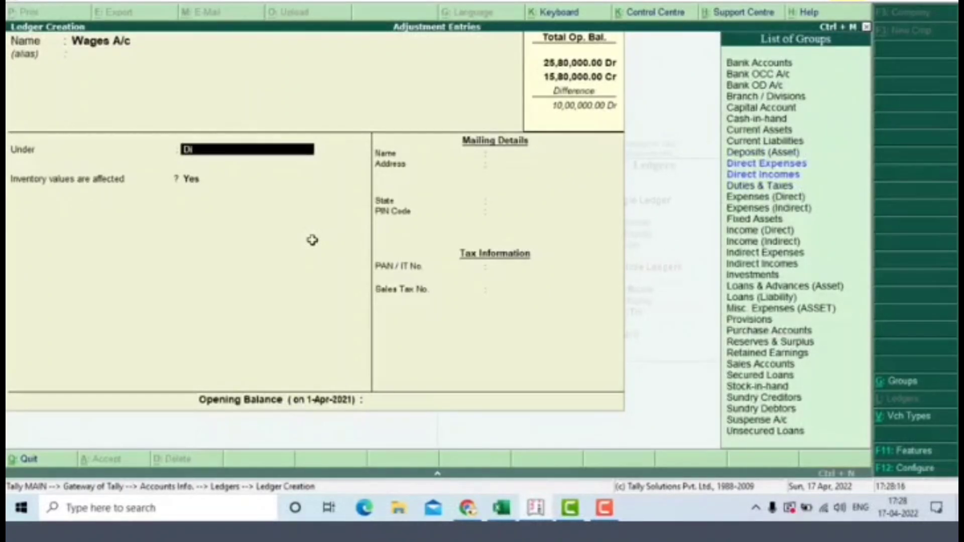
key(Down)
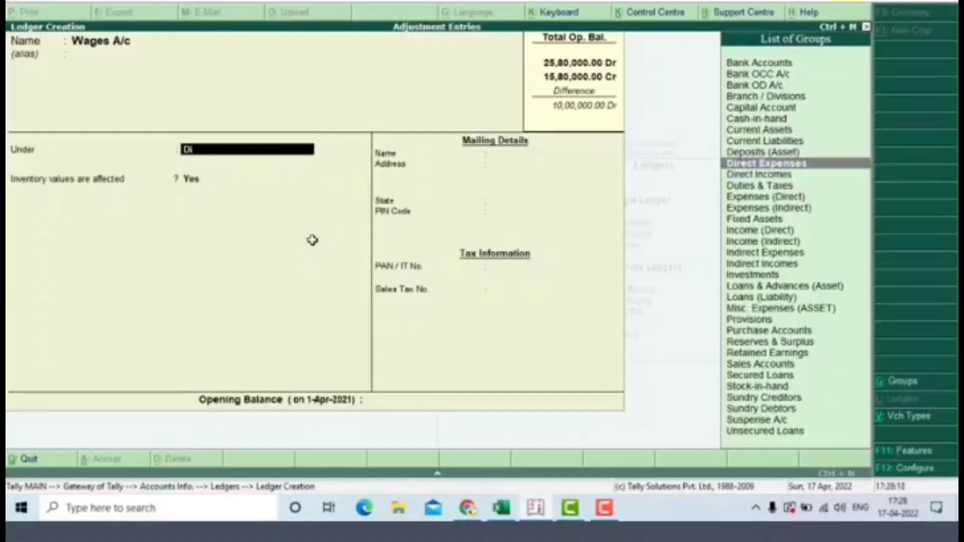
key(Return)
key(Return)
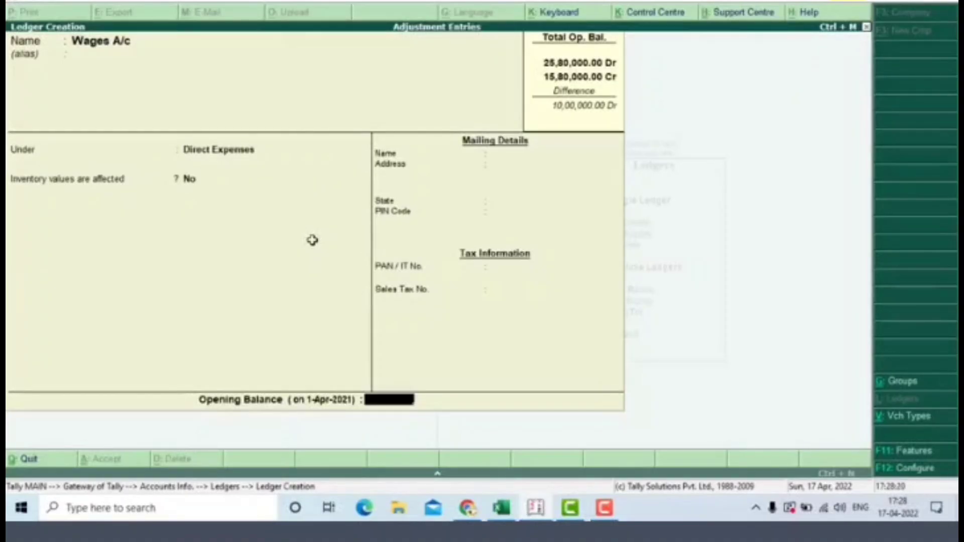
Step: Check the wages amount in Excel, then save Wages A/c in Tally with an opening balance of 167000 Dr
key(alt+Tab)
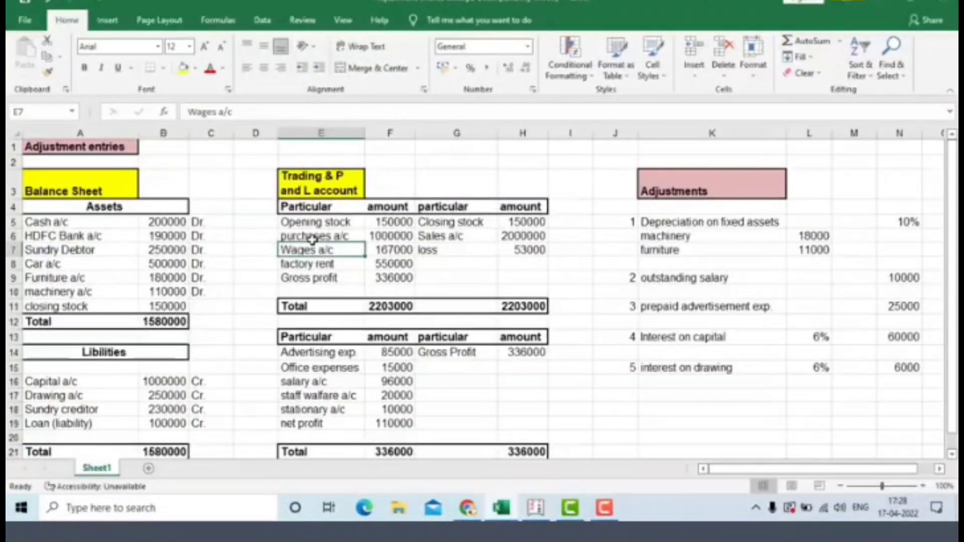
key(alt+Tab)
text(16)
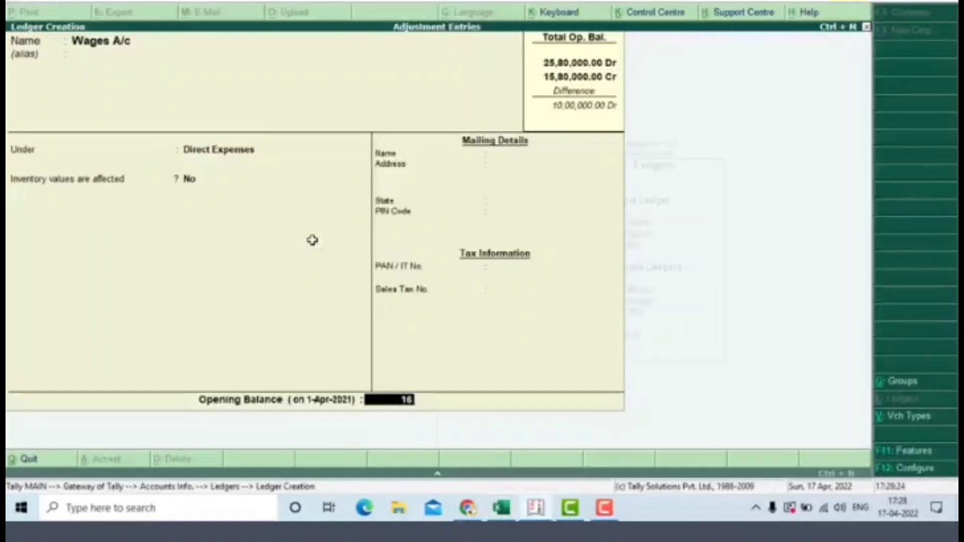
text(7000)
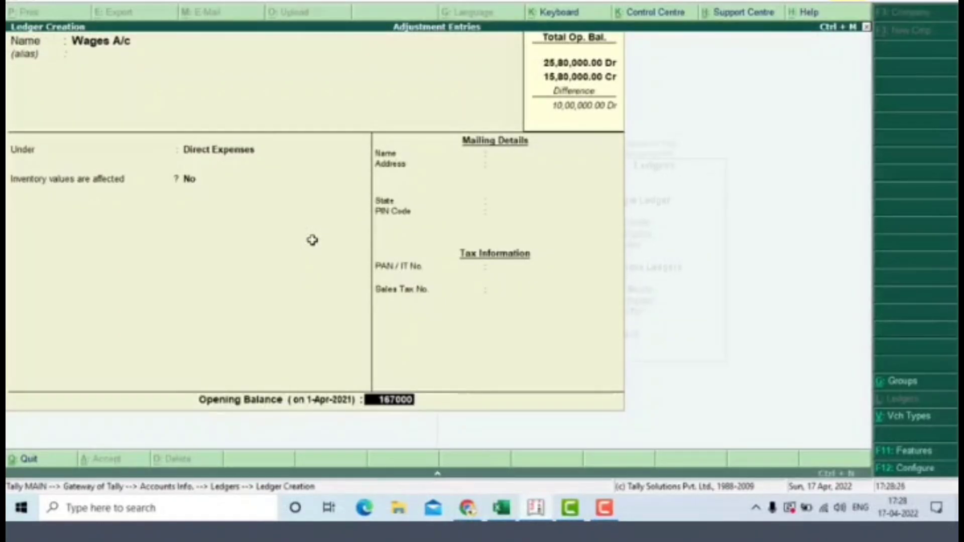
key(Return)
key(Return)
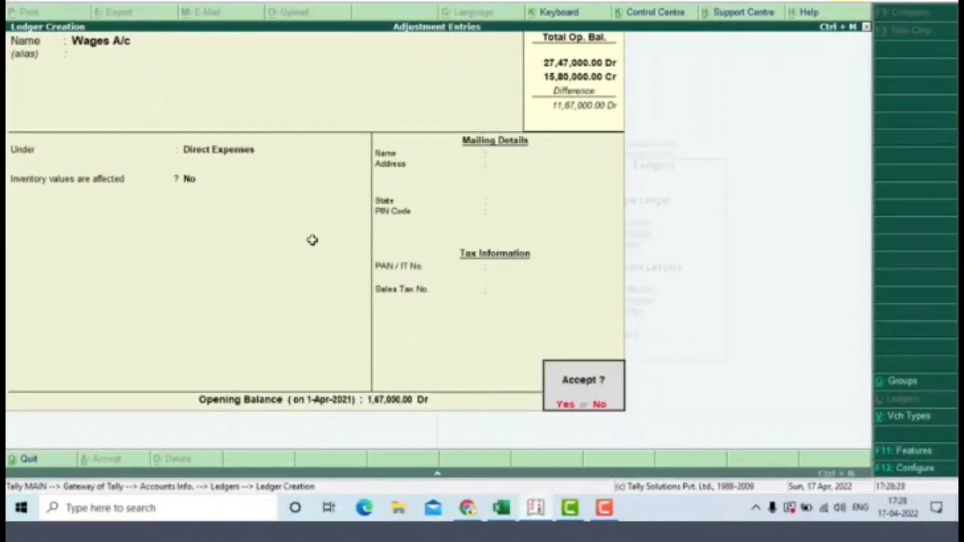
key(Return)
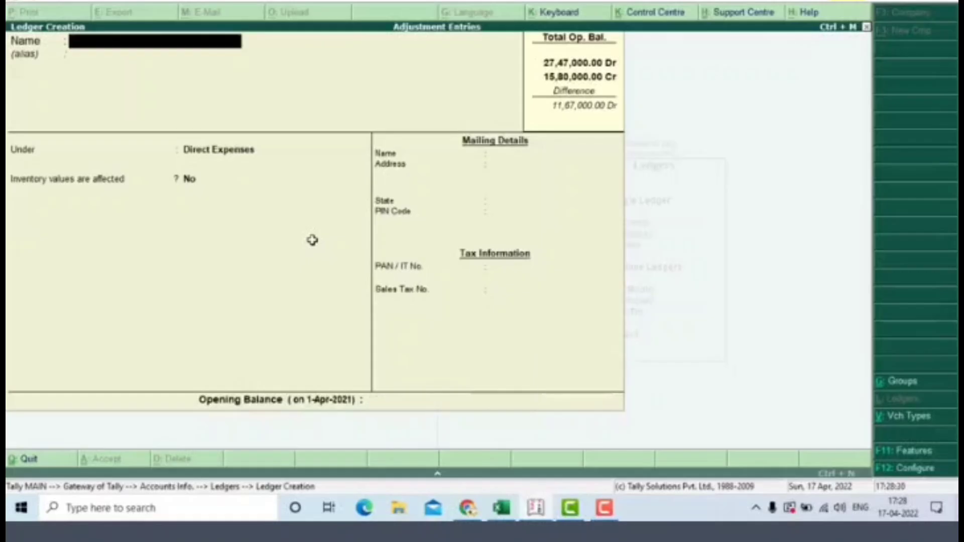
Step: Look up the factory rent entry in the Excel trading account and return to the blank ledger form in Tally
key(alt+Tab)
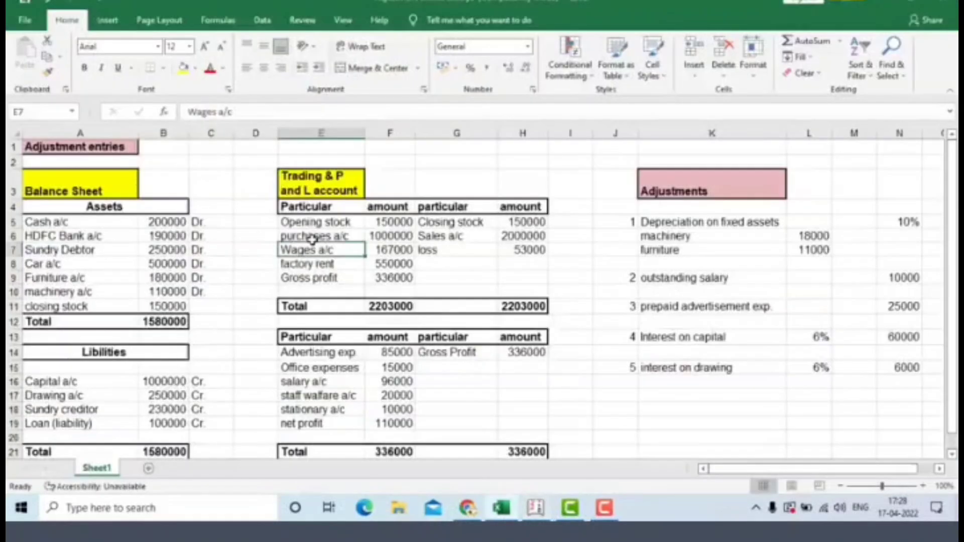
key(Down)
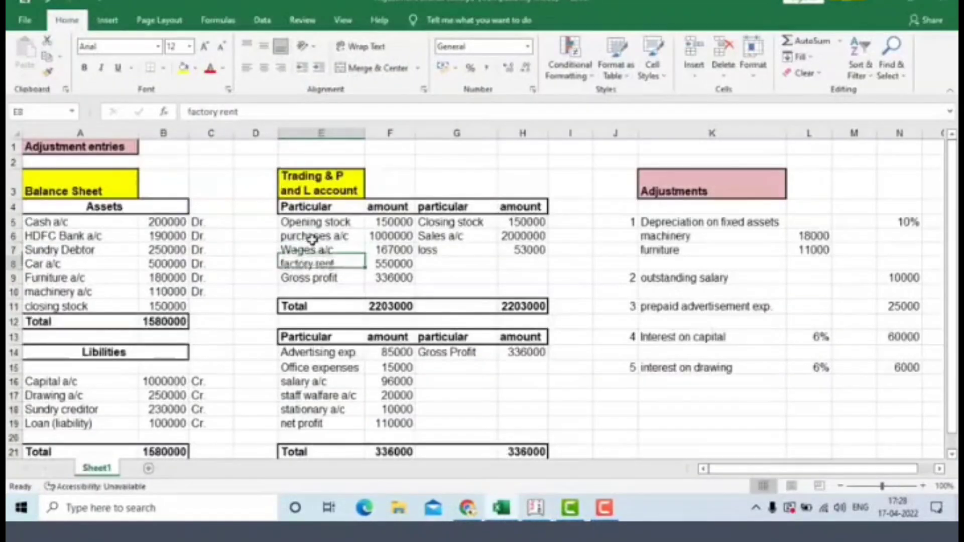
key(alt+Tab)
text(Gfacto)
key(BackSpace)
key(BackSpace)
key(BackSpace)
key(BackSpace)
key(BackSpace)
key(BackSpace)
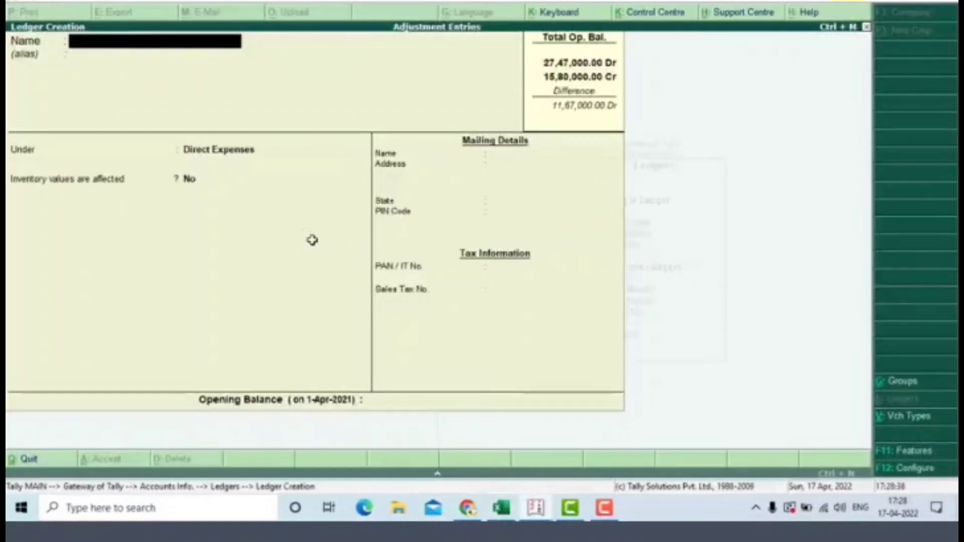
text(Ga)
key(BackSpace)
key(BackSpace)
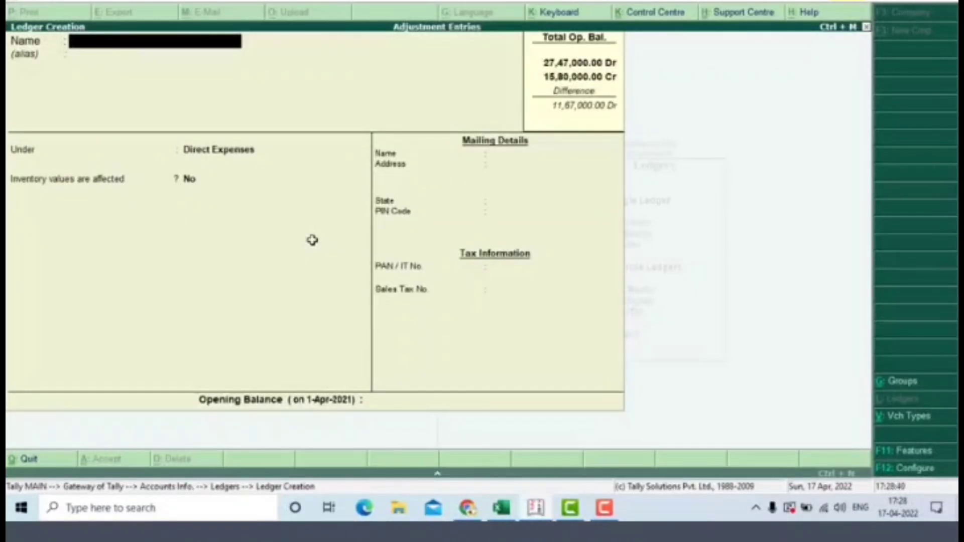
Step: Name the ledger Factory Rent without an alias, under Direct Expenses with inventory values affected set to No
text(Factory Rent)
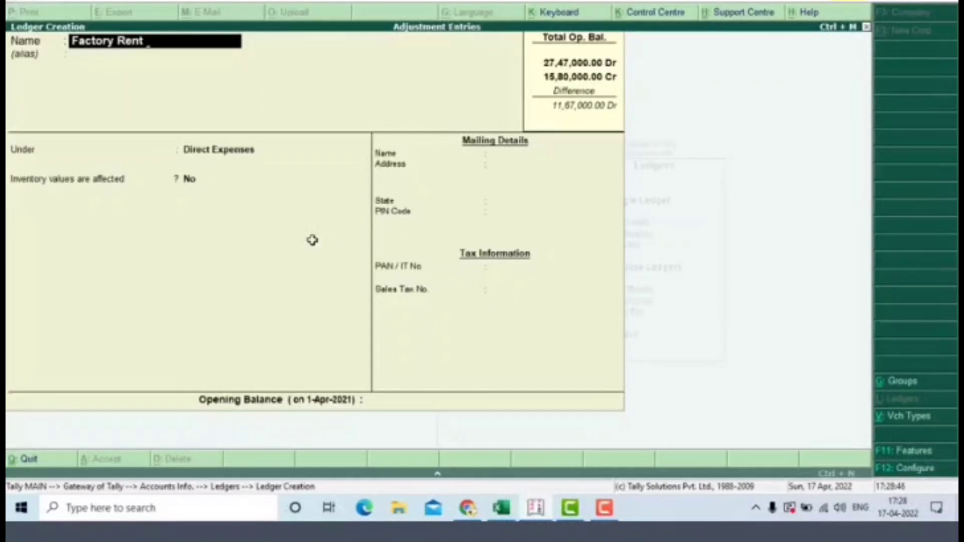
key(Return)
key(Return)
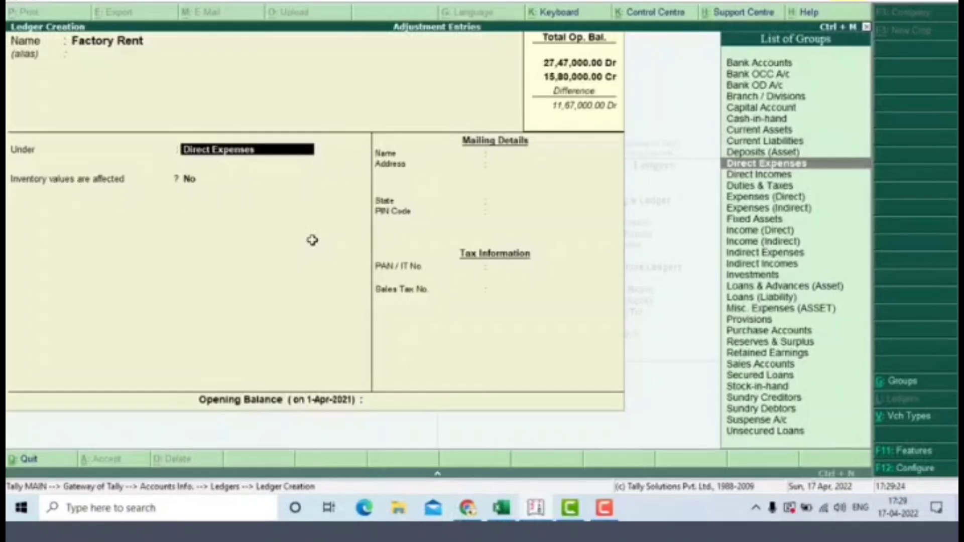
key(Return)
key(Return)
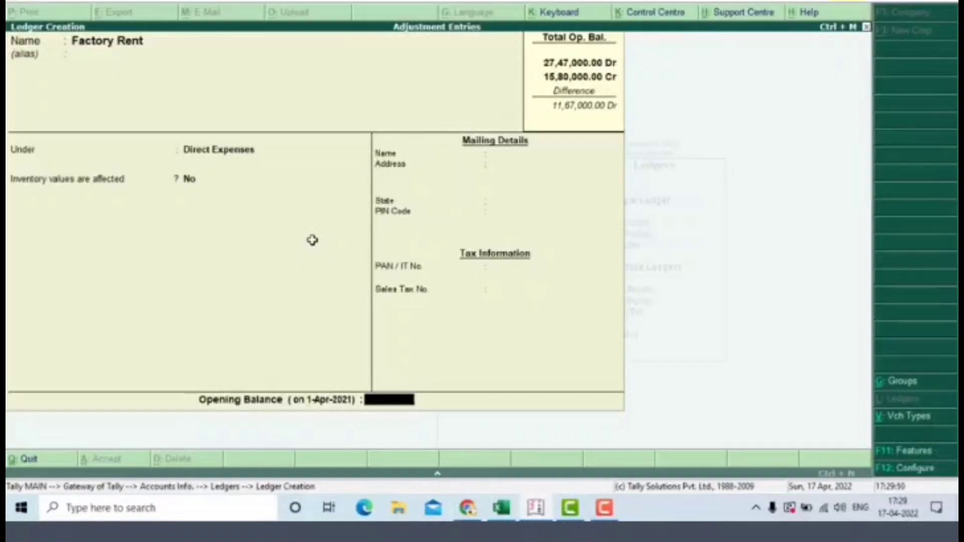
Step: Check the factory rent amount in Excel, then save Factory Rent in Tally with an opening balance of 550000 Dr
key(alt+Tab)
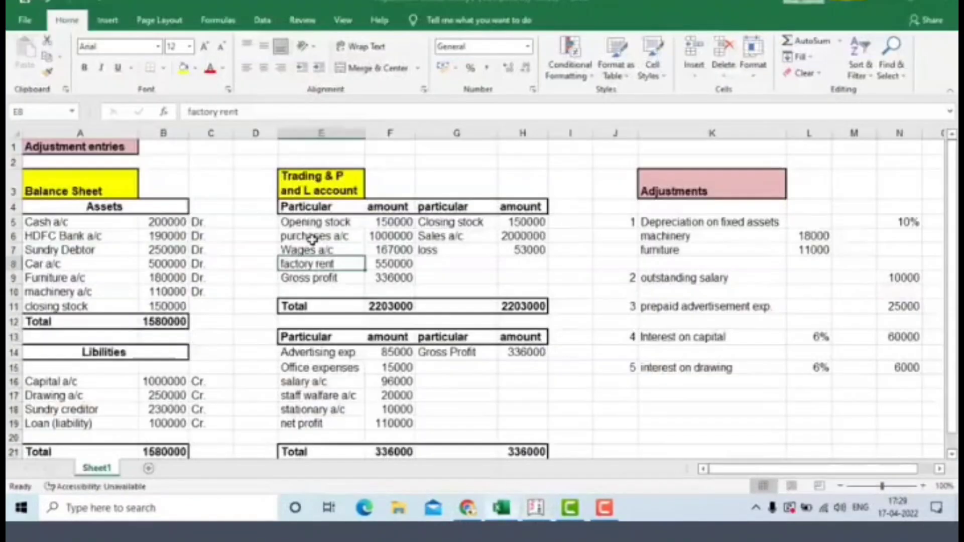
click(381, 266)
key(alt+Tab)
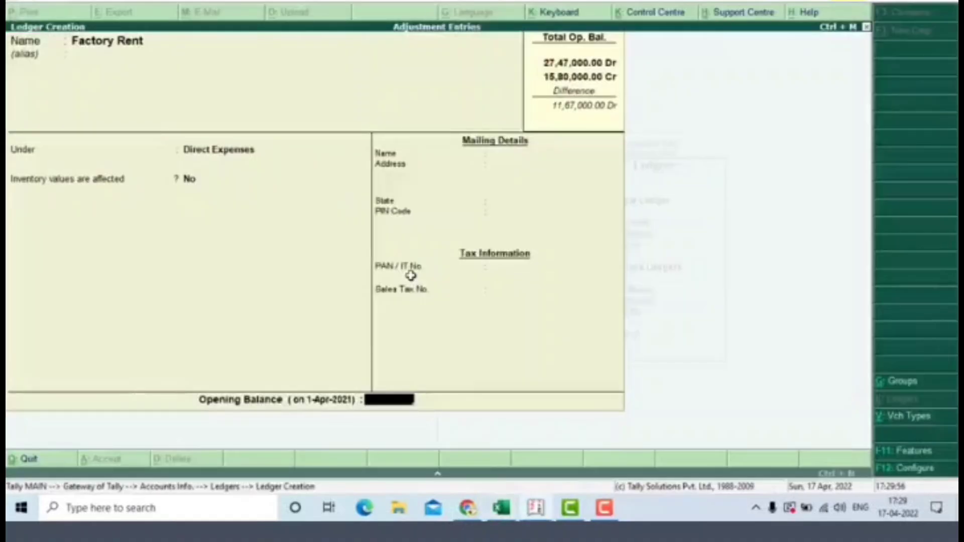
text(55000)
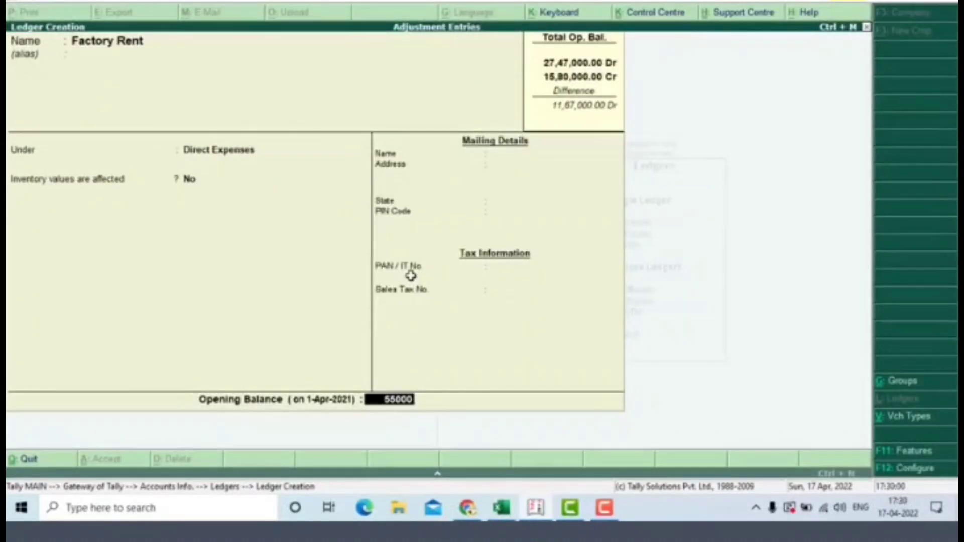
text(0)
key(Return)
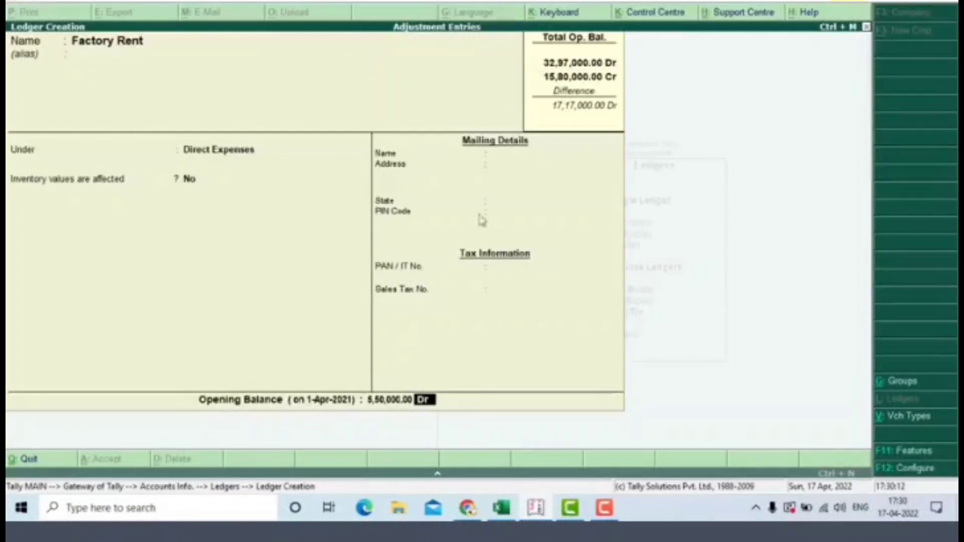
key(Return)
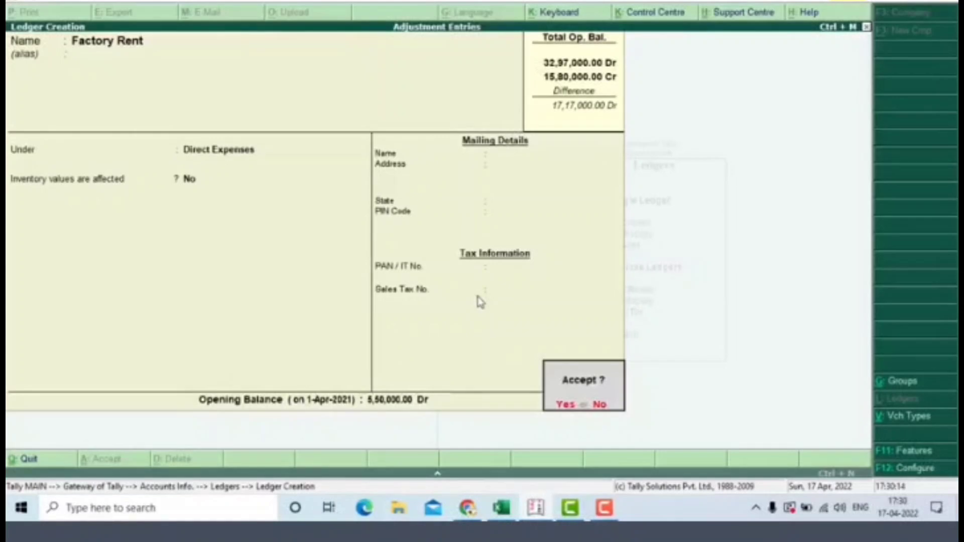
key(Return)
Step: Look up the sales entry on the trading account's credit side in Excel, then name the new Tally ledger Sales A/c
key(alt+Tab)
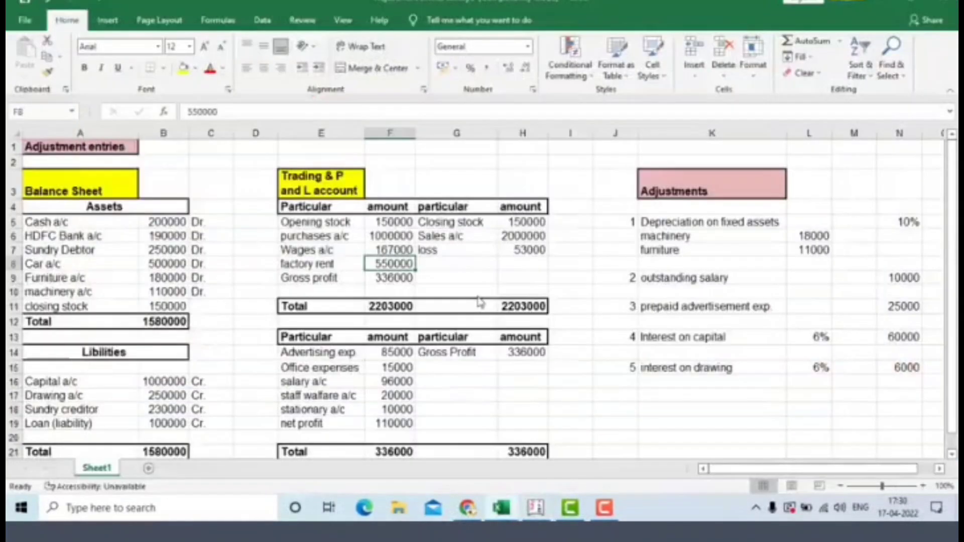
click(471, 224)
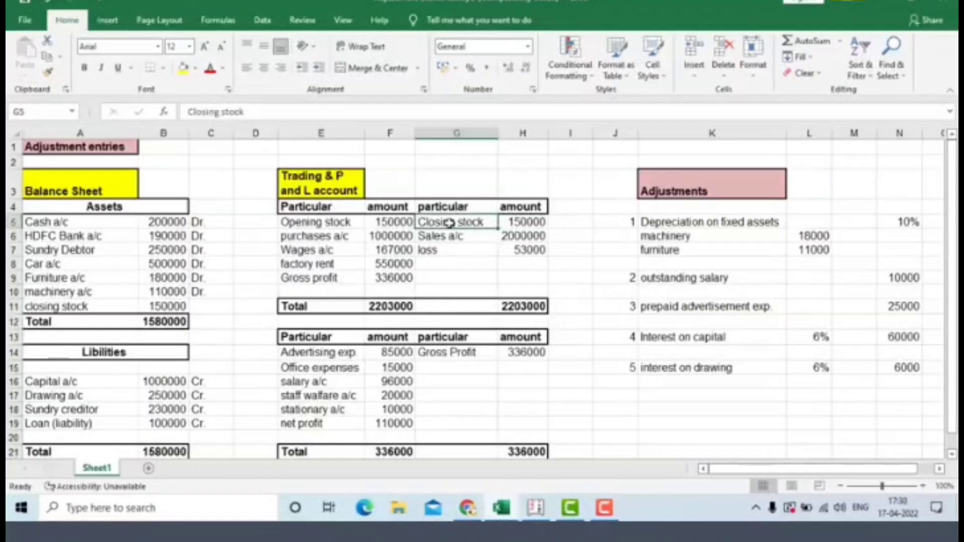
key(alt+Tab)
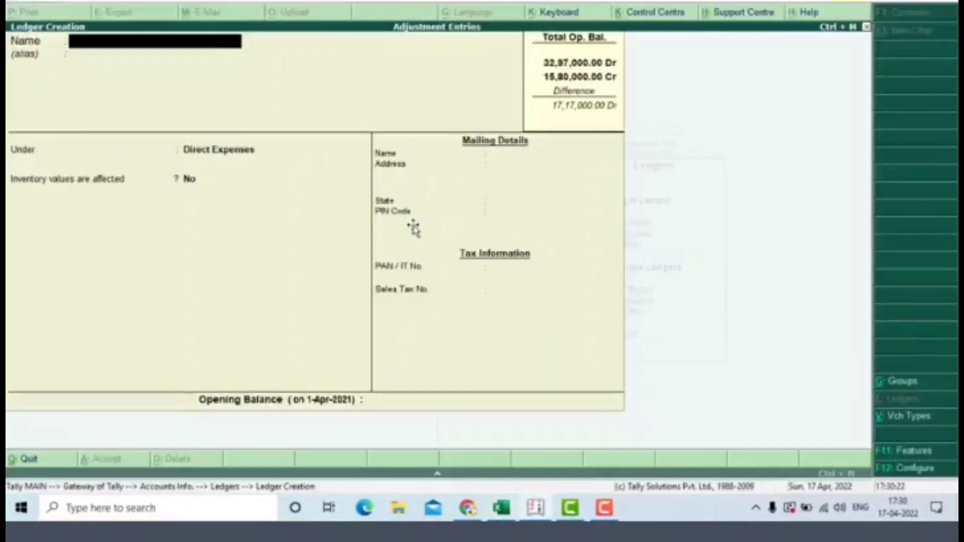
key(alt+Tab)
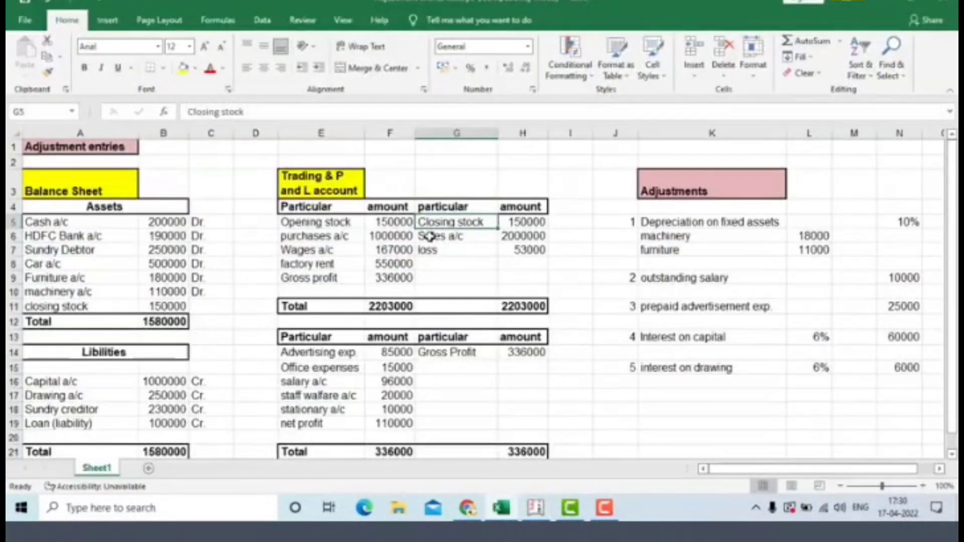
click(430, 236)
key(alt+Tab)
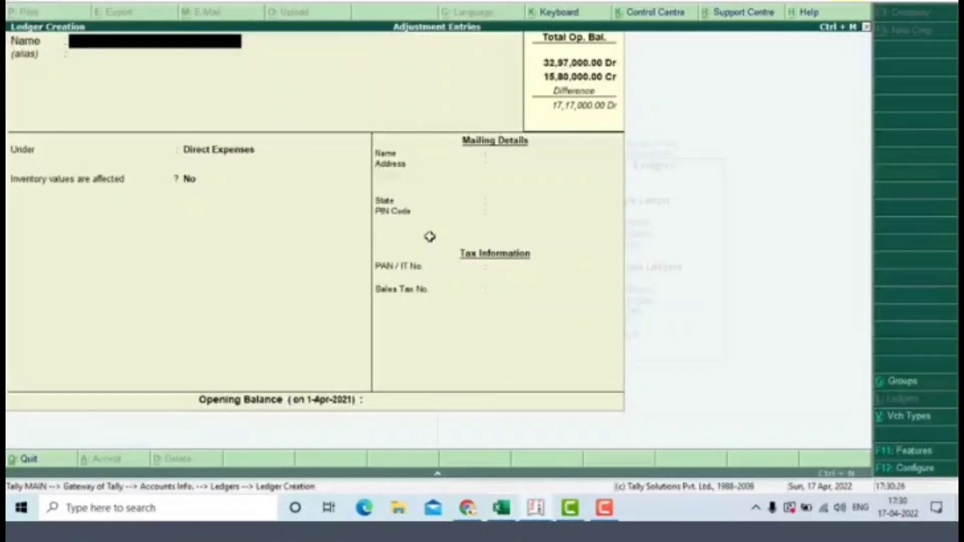
text(Sales)
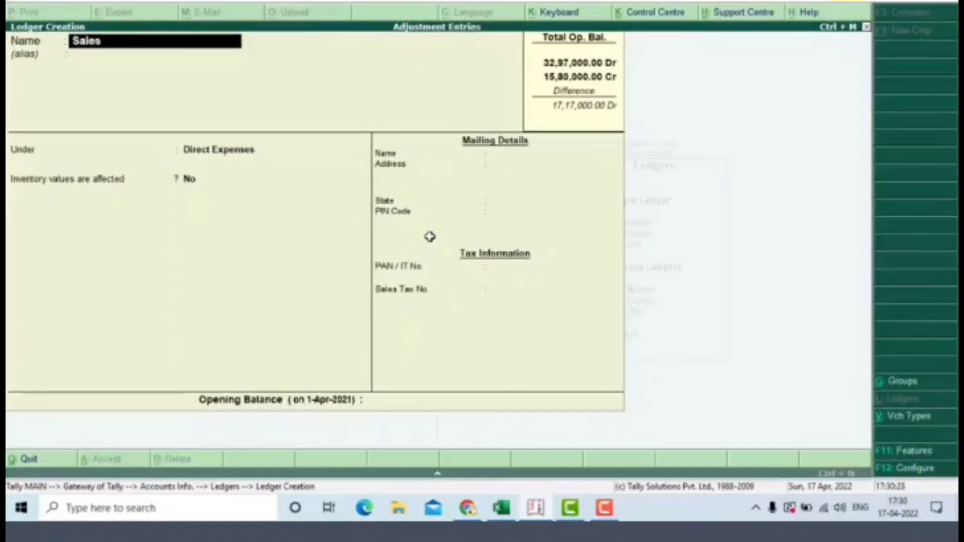
text( a/c)
key(Return)
Step: Place Sales A/c under Sales Accounts with inventory values affected set to Yes
text(Sa)
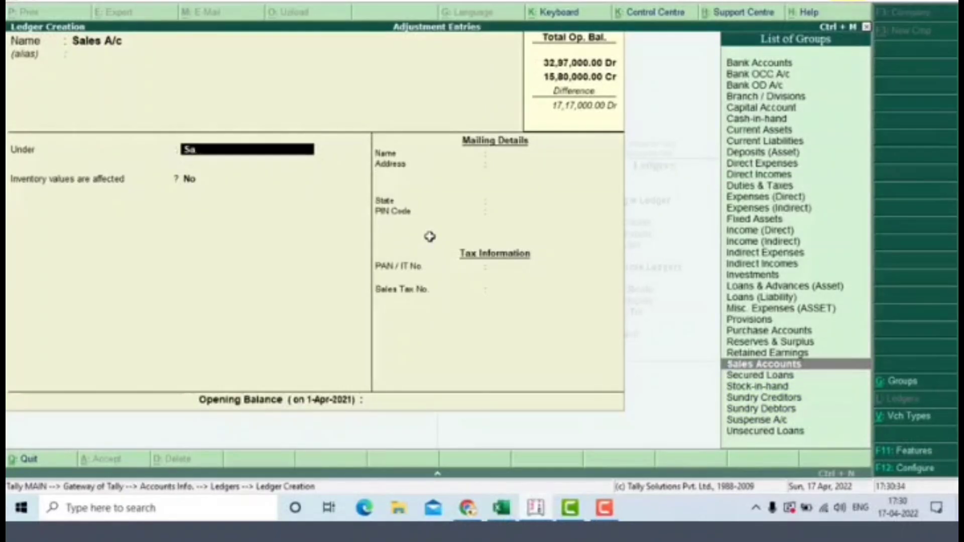
key(Return)
key(y)
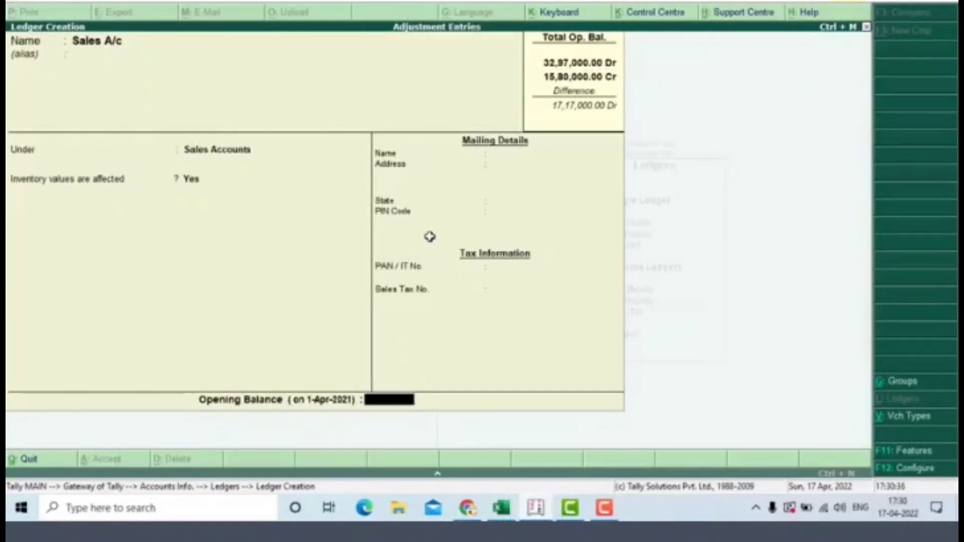
Step: Check the sales amount in Excel, then save Sales A/c in Tally with an opening balance of 2000000 Cr
key(alt+Tab)
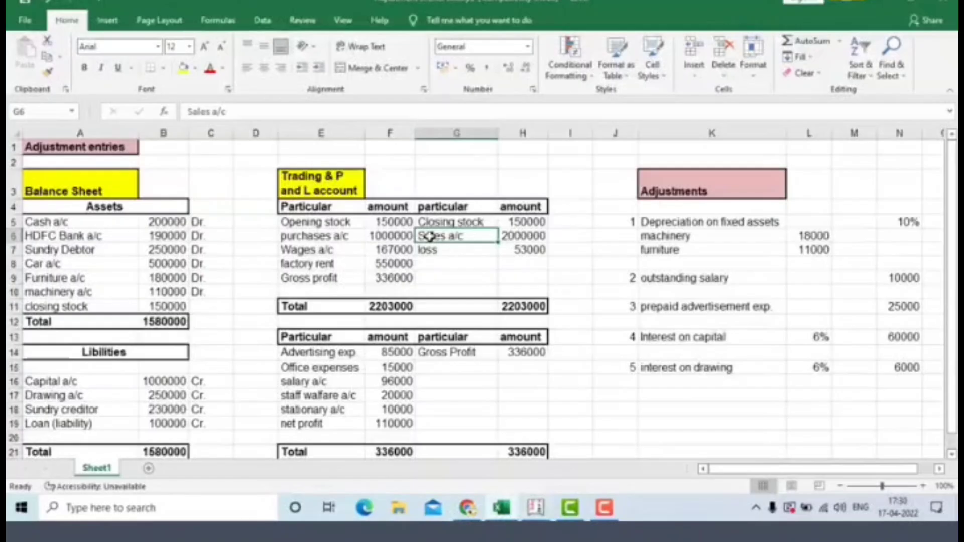
key(alt+Tab)
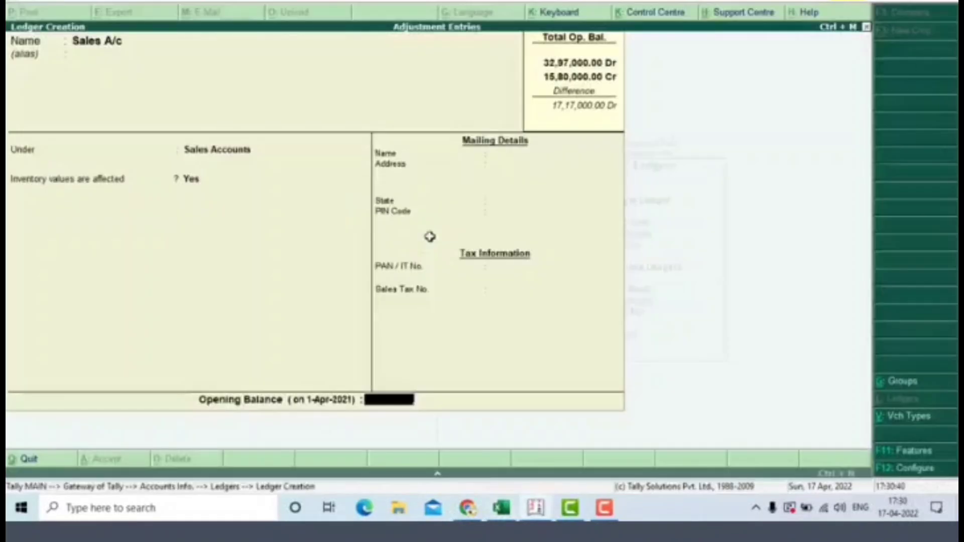
text(20,00,00)
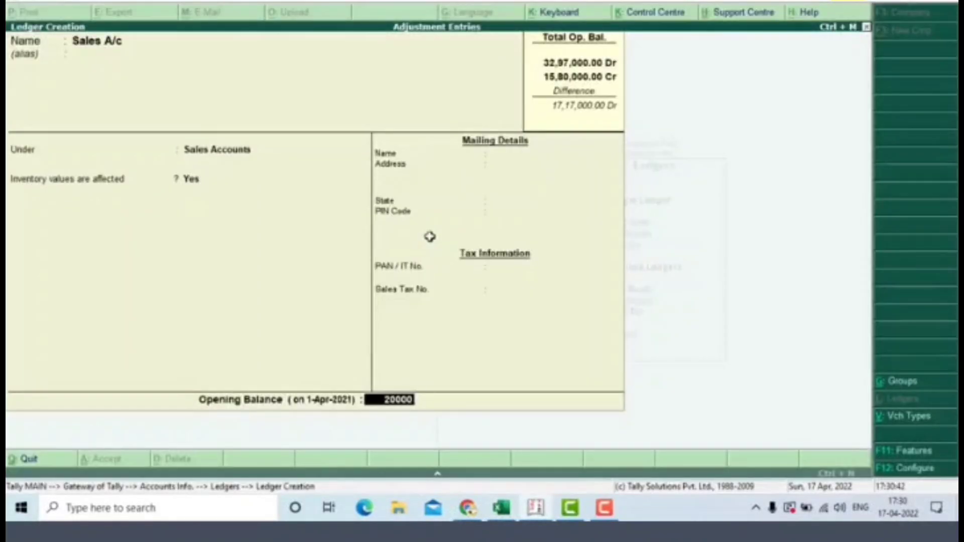
text(00)
key(Return)
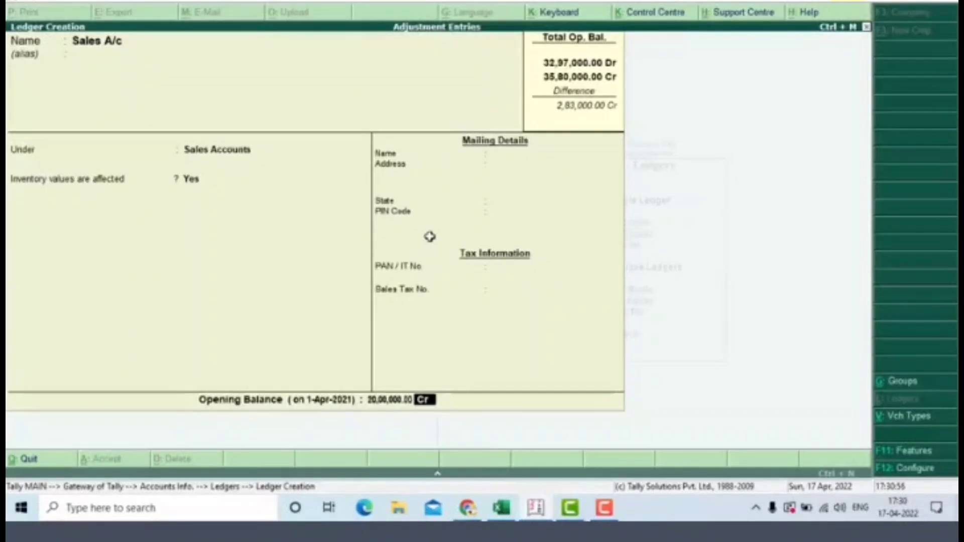
key(Return)
key(Return)
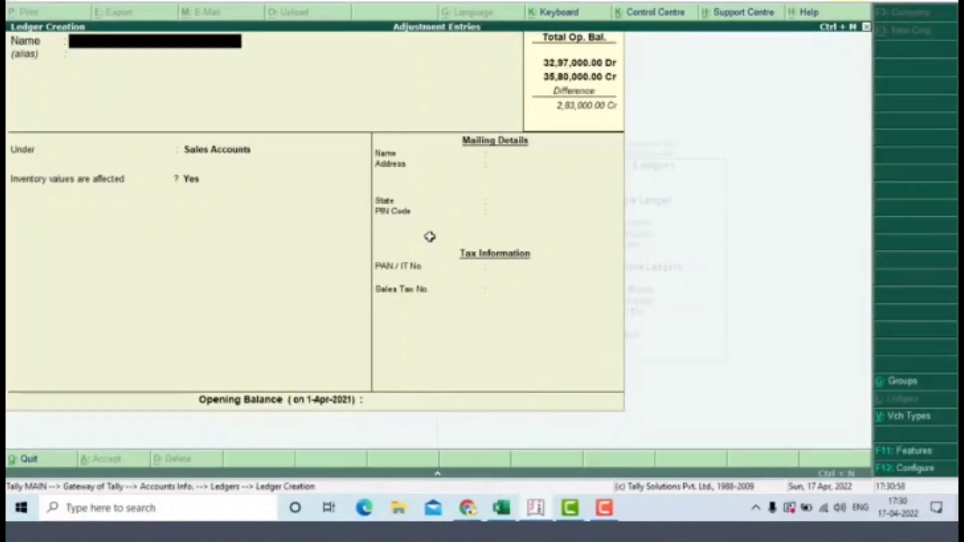
Step: Look up the loss entry below Sales a/c on the trading account's credit side in Excel, then return to Tally
key(alt+Tab)
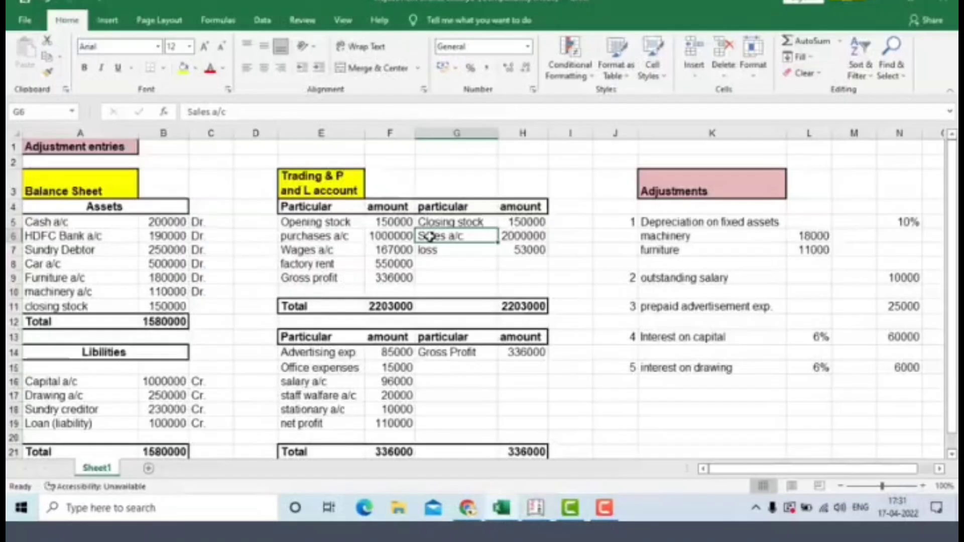
key(Down)
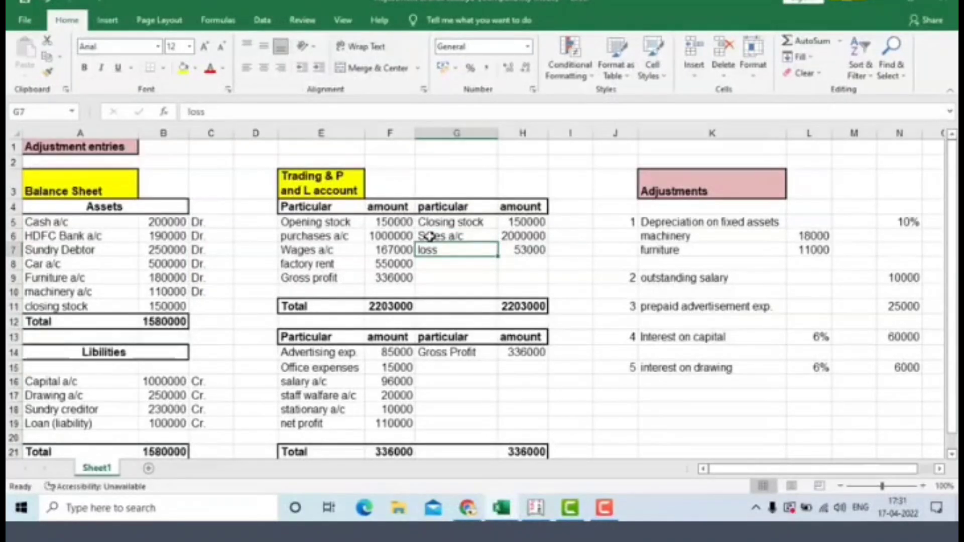
click(430, 236)
key(Down)
key(alt+Tab)
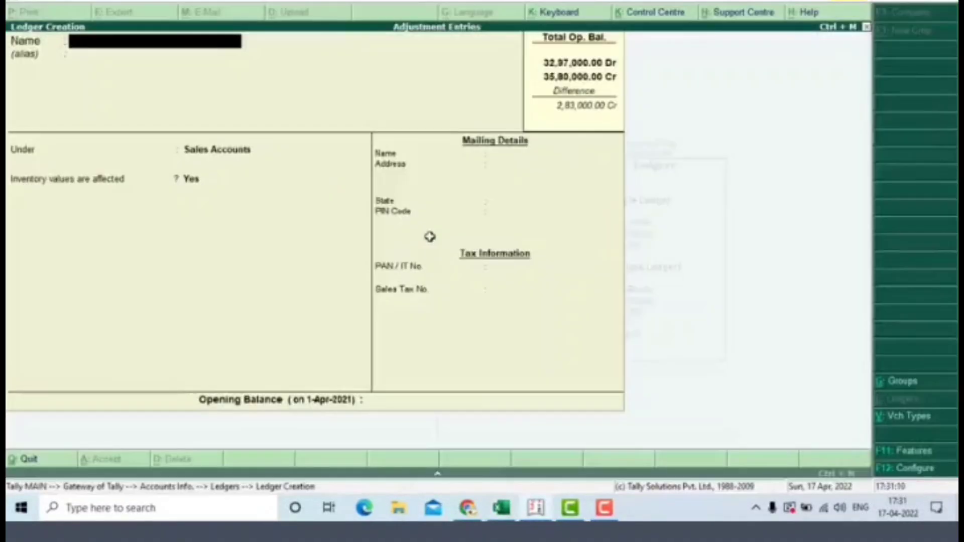
Step: Leave ledger creation and open the existing Sales A/c ledger for alteration
key(Escape)
key(Return)
key(Down)
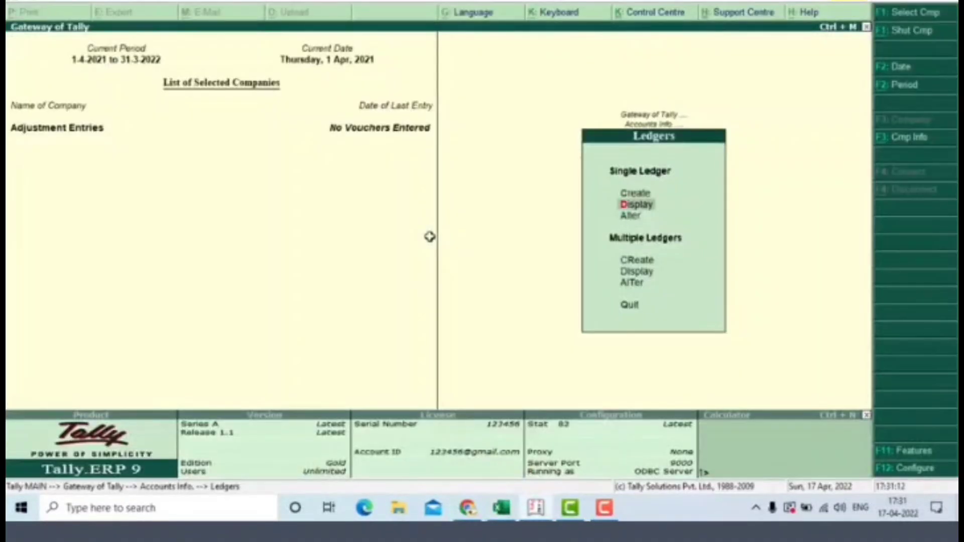
key(Down)
key(Return)
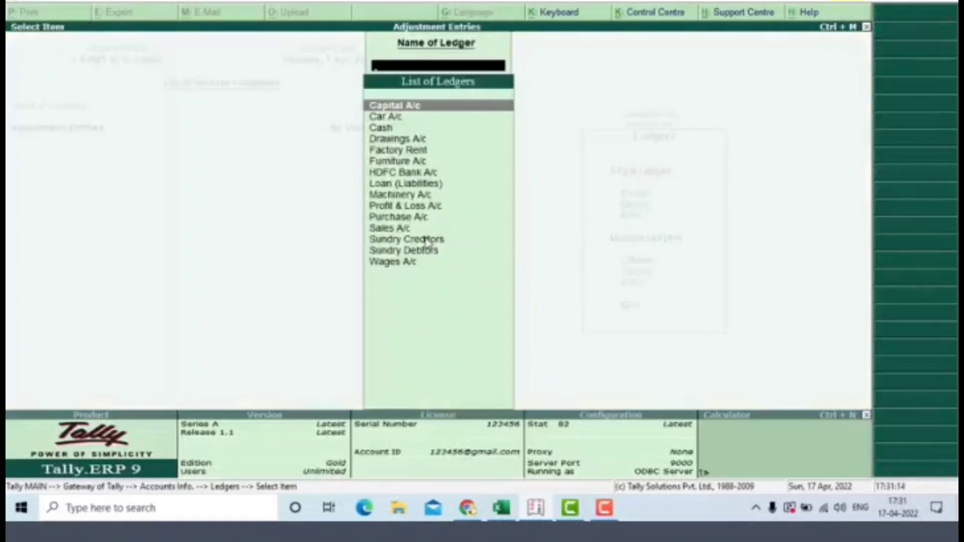
key(Down)
key(Down)
key(Down)
key(Down)
key(Down)
key(Down)
key(Down)
key(Down)
key(Down)
key(Down)
key(Down)
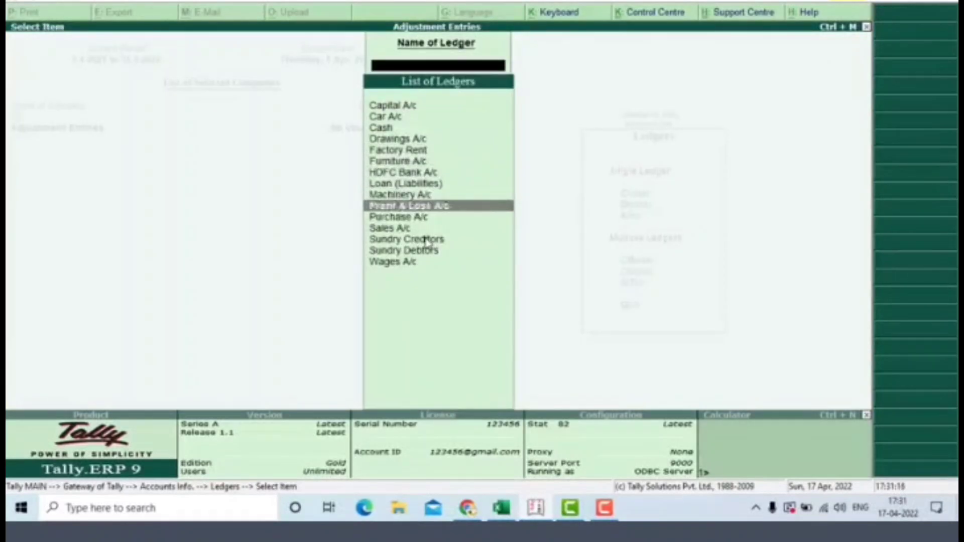
key(space)
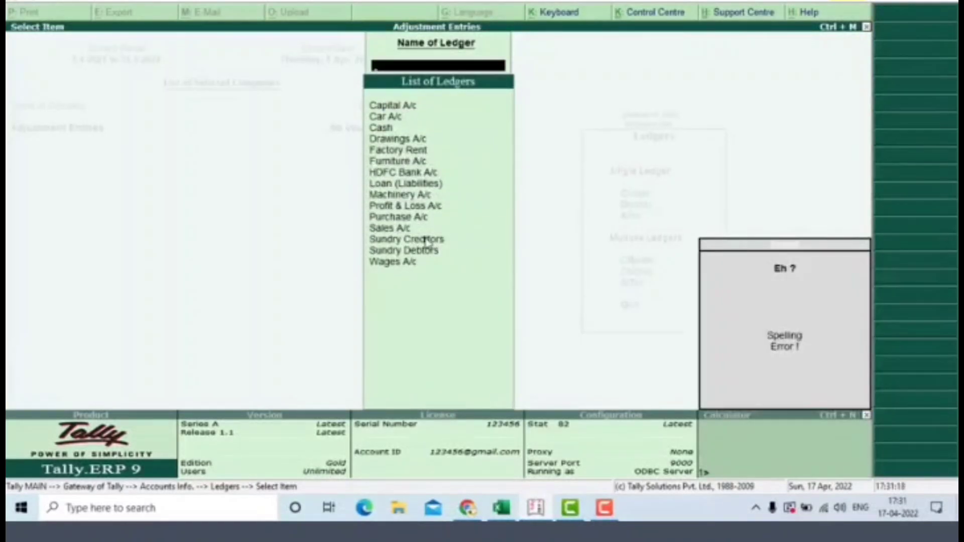
key(Return)
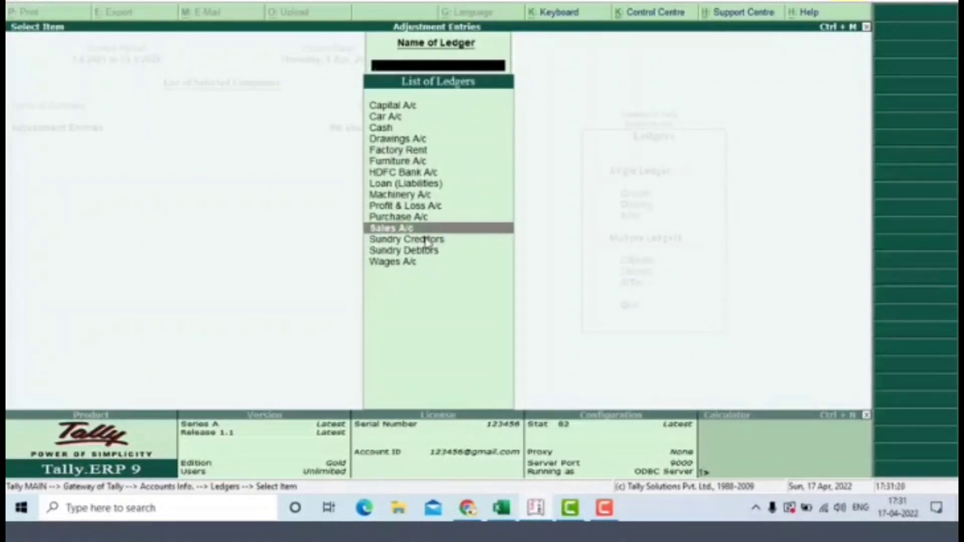
key(Return)
Step: Set the opening balance of Sales A/c to 2053000 Cr, keeping its other details, and save the ledger
key(Return)
key(Return)
key(Return)
key(Return)
key(Return)
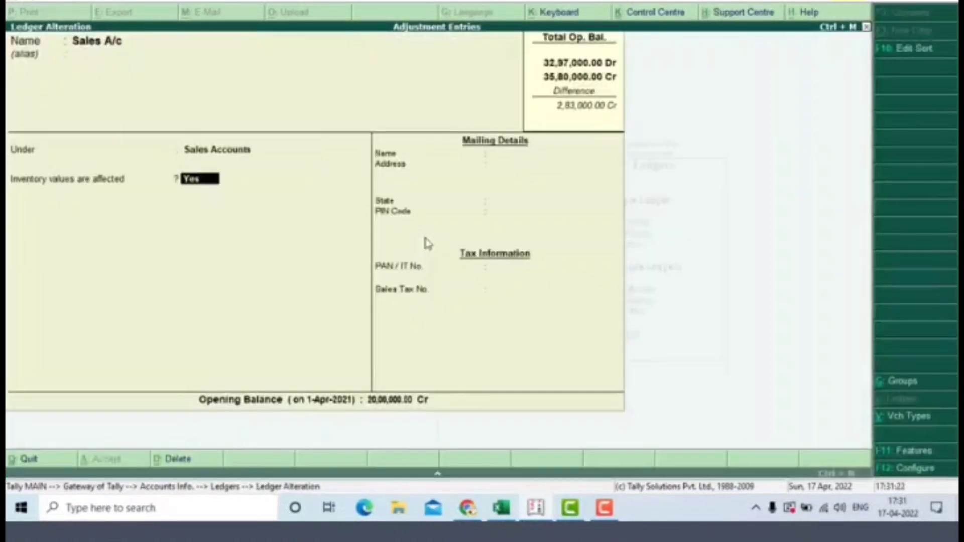
key(BackSpace)
text(2)
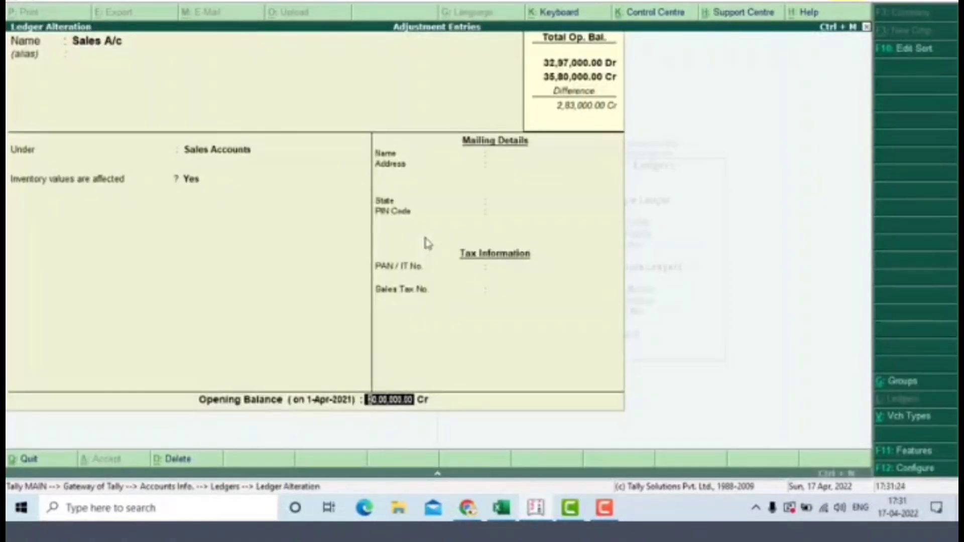
text(053000)
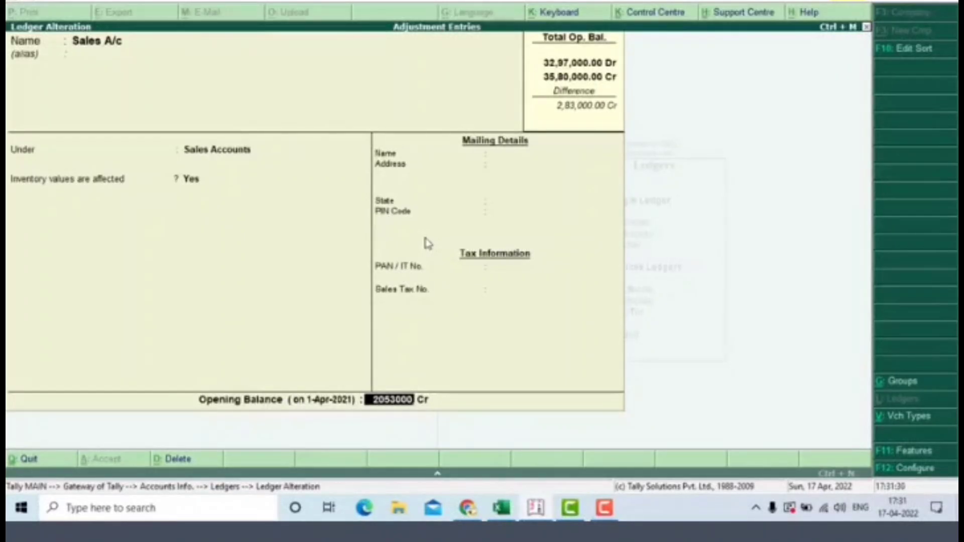
key(Return)
key(Return)
key(Return)
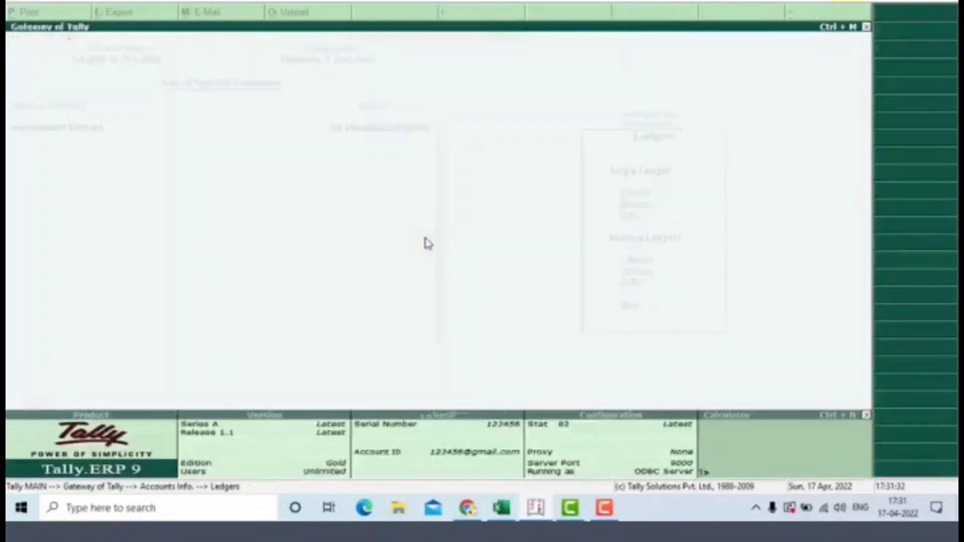
Step: Return to the Gateway of Tally and check the gross profit amount of the trading account in Excel
key(Escape)
key(Escape)
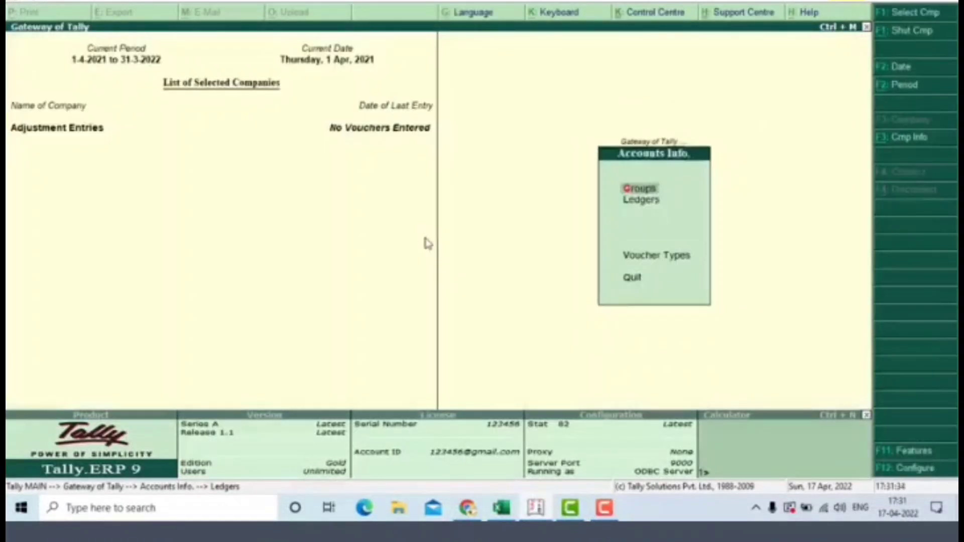
key(Escape)
key(alt+Tab)
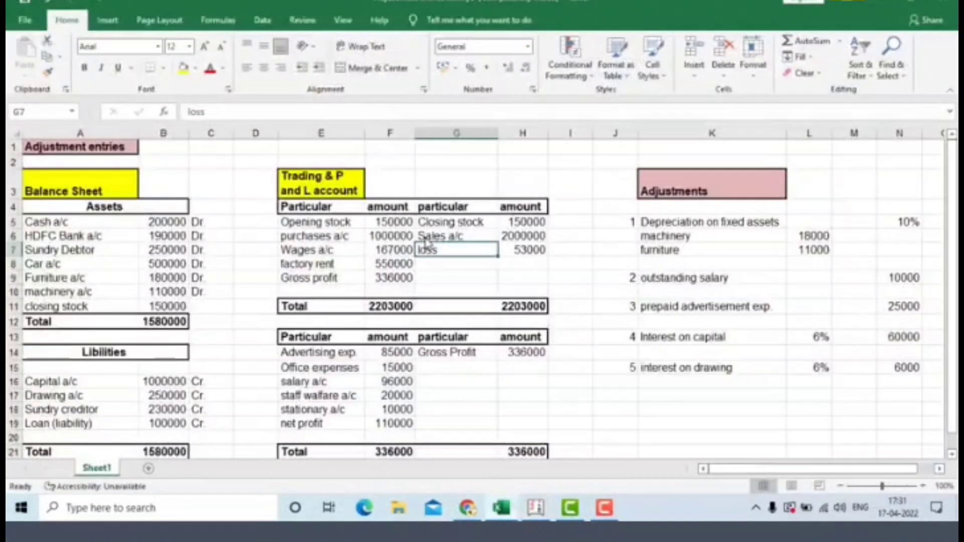
click(426, 245)
click(390, 278)
key(alt+Tab)
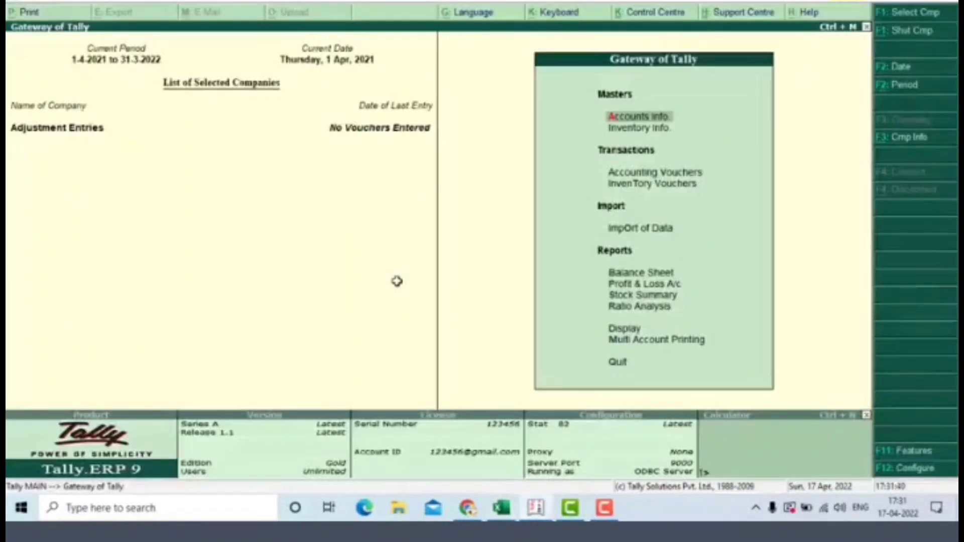
Step: Display the Profit & Loss A/c report in Tally in detailed format
key(Down)
key(Down)
key(Down)
key(Down)
key(Down)
key(Down)
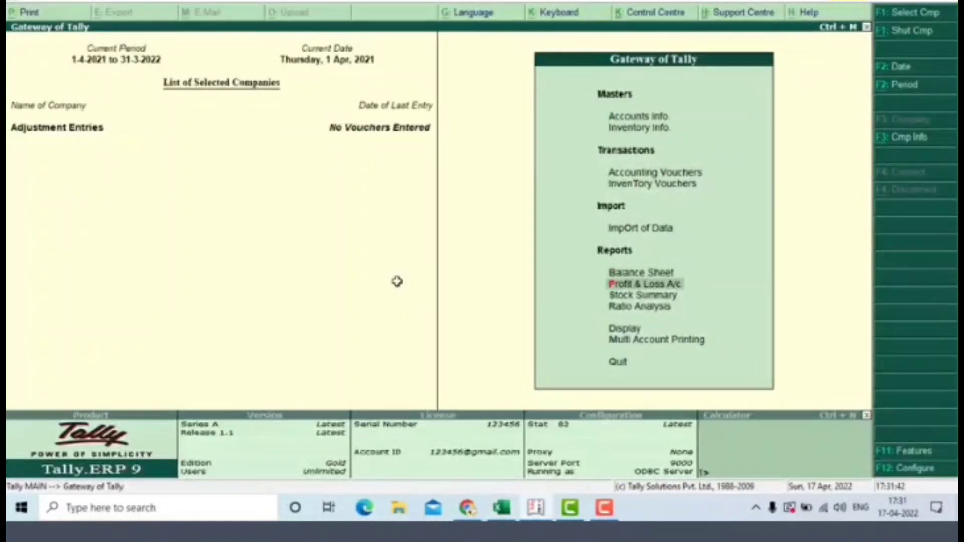
key(Return)
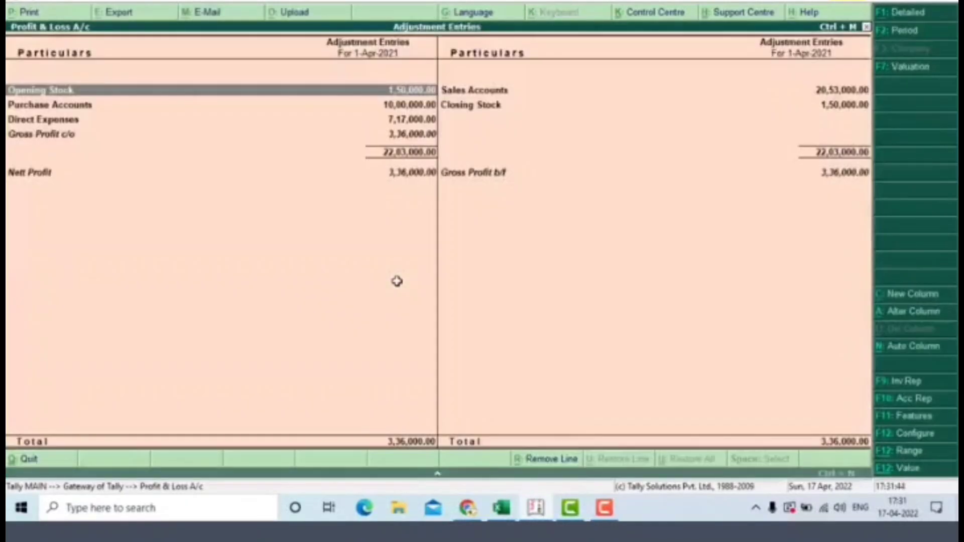
key(alt+F1)
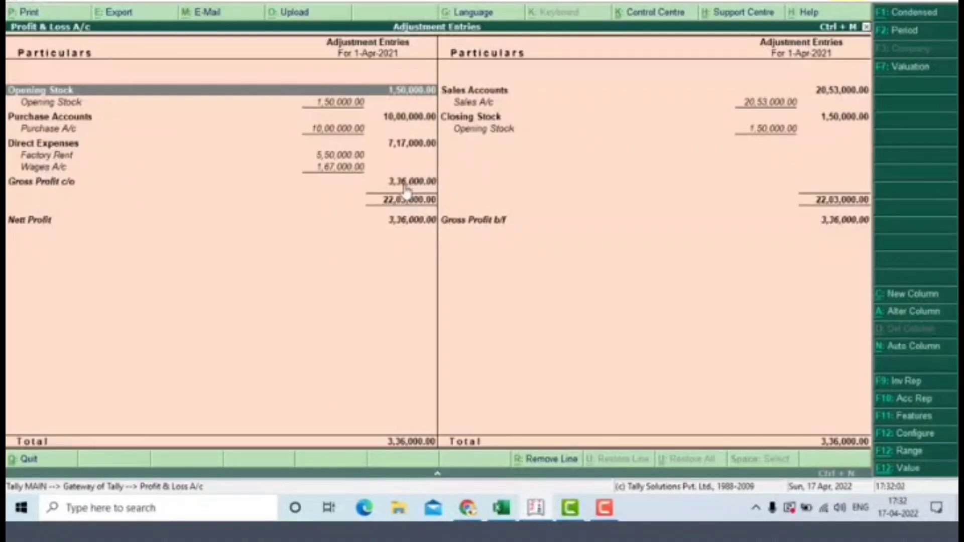
Step: Compare the gross profit in the Tally report with the trading account's gross profit in Excel
key(alt+Tab)
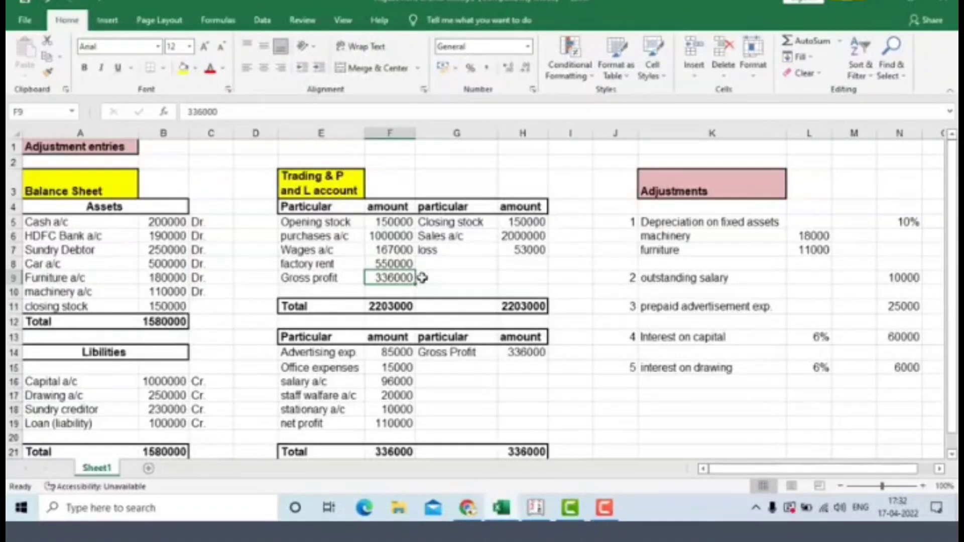
key(alt+Tab)
key(alt+Tab)
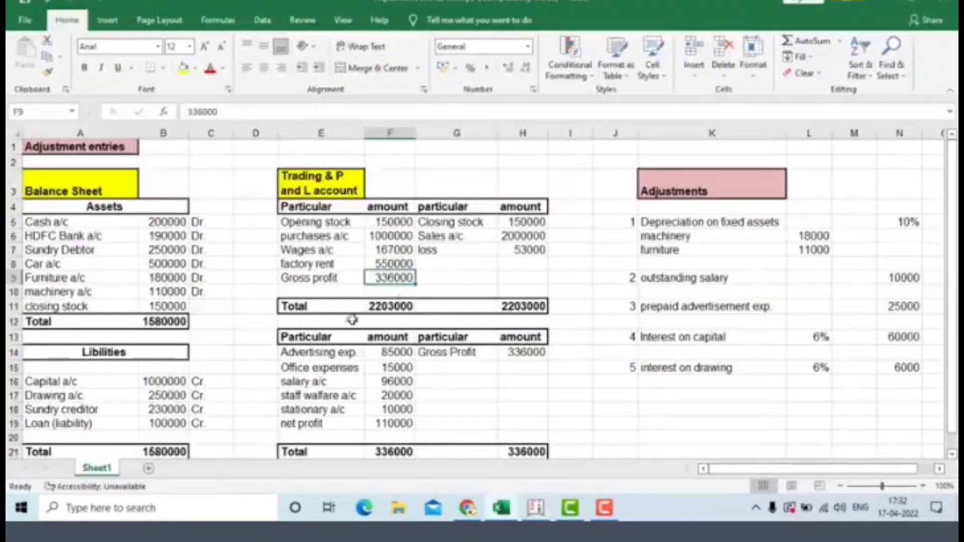
Step: Review the profit and loss account's debit entries in Excel, from advertising expenses through net profit and the total
click(329, 352)
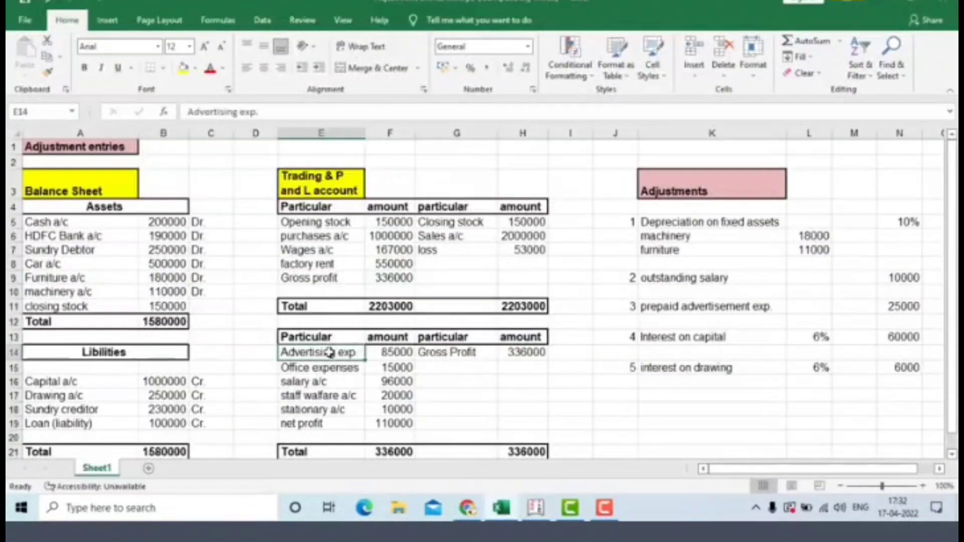
key(Down)
key(Down)
key(Down)
key(Down)
key(Down)
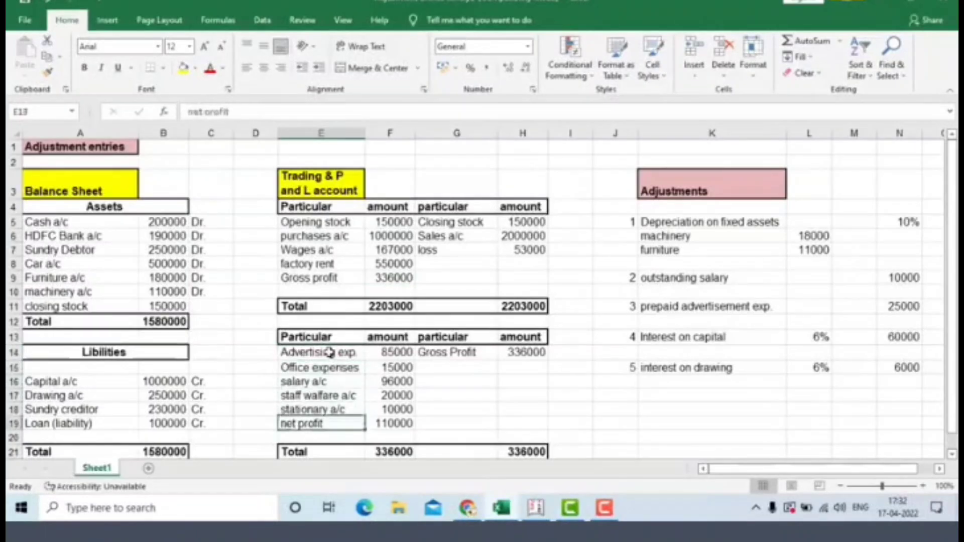
key(Down)
key(Down)
key(Down)
key(Down)
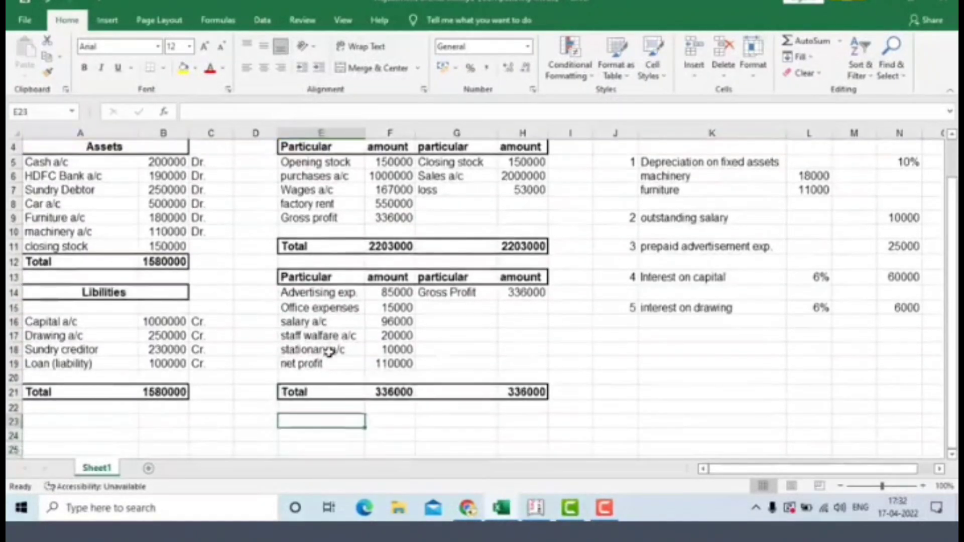
key(Up)
key(Up)
key(Up)
key(Up)
key(Up)
key(Up)
key(Up)
key(Up)
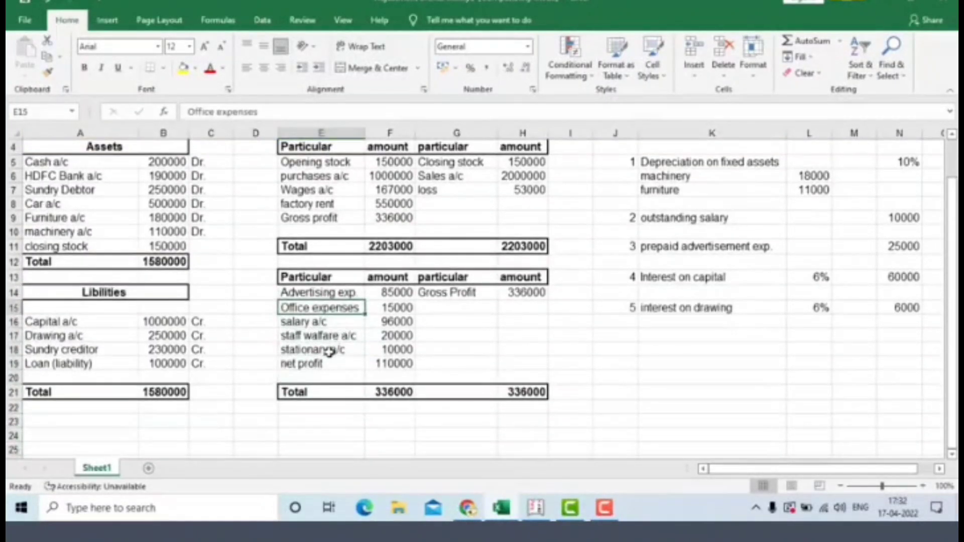
key(Up)
Step: Switch to Tally, leave the Profit & Loss A/c report and start creating a single ledger under Accounts Info
key(alt+Tab)
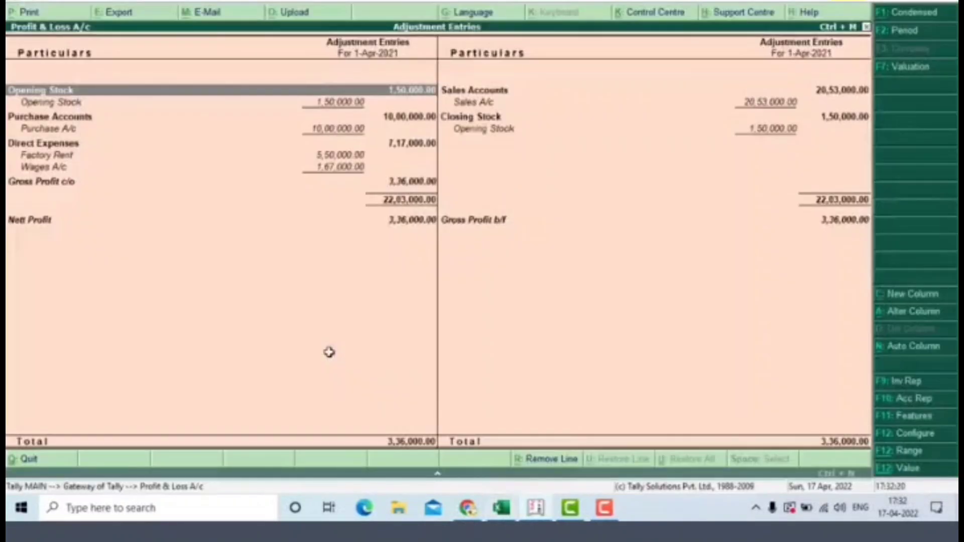
key(Escape)
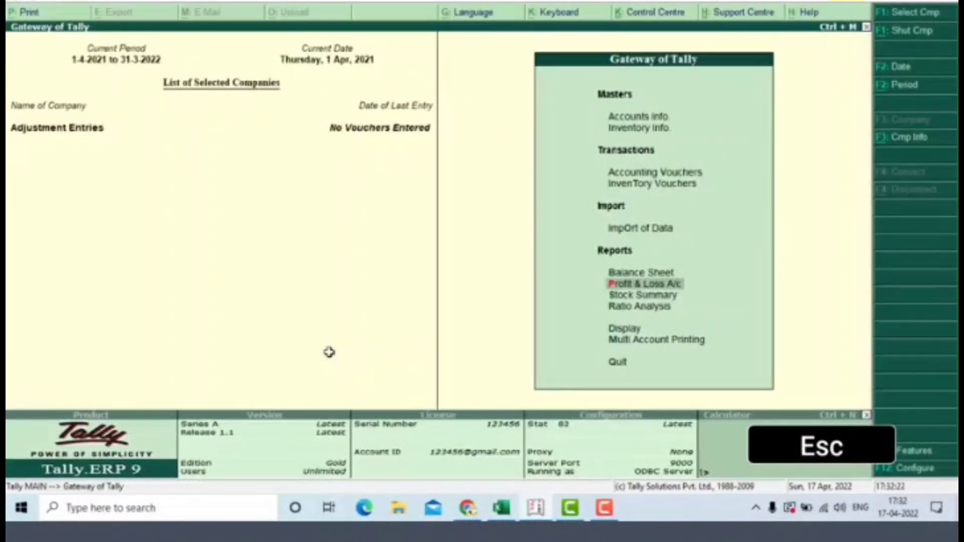
key(Up)
key(Up)
key(Up)
key(Up)
key(Up)
key(Up)
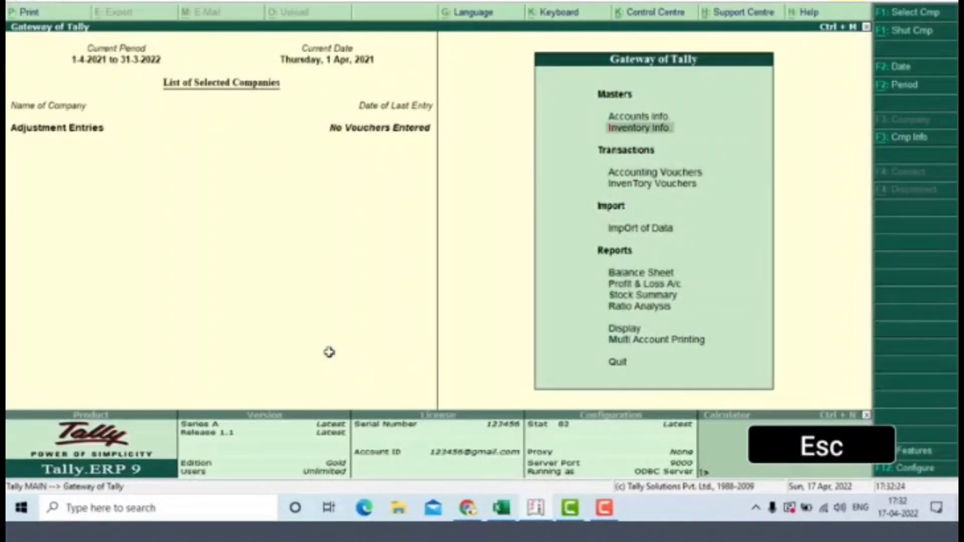
key(Return)
key(Down)
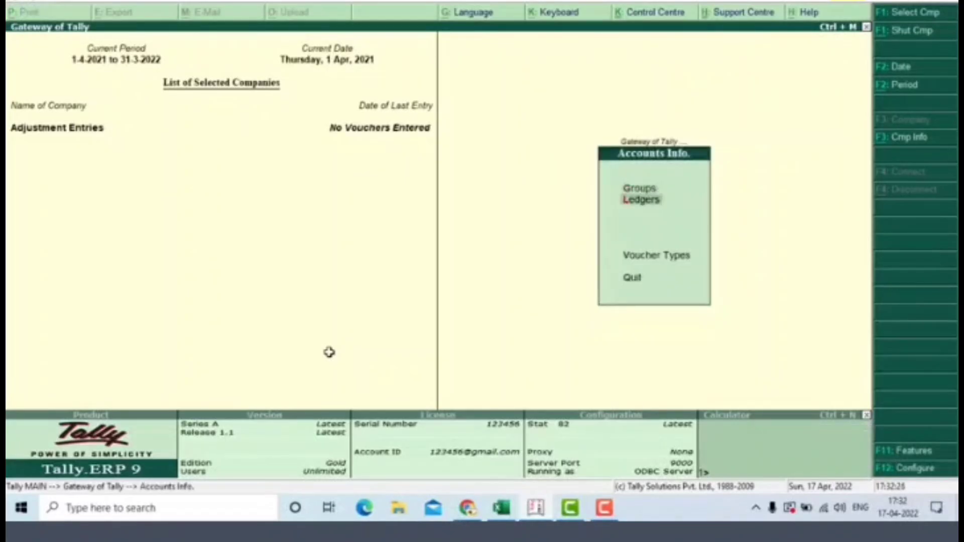
key(Return)
key(Return)
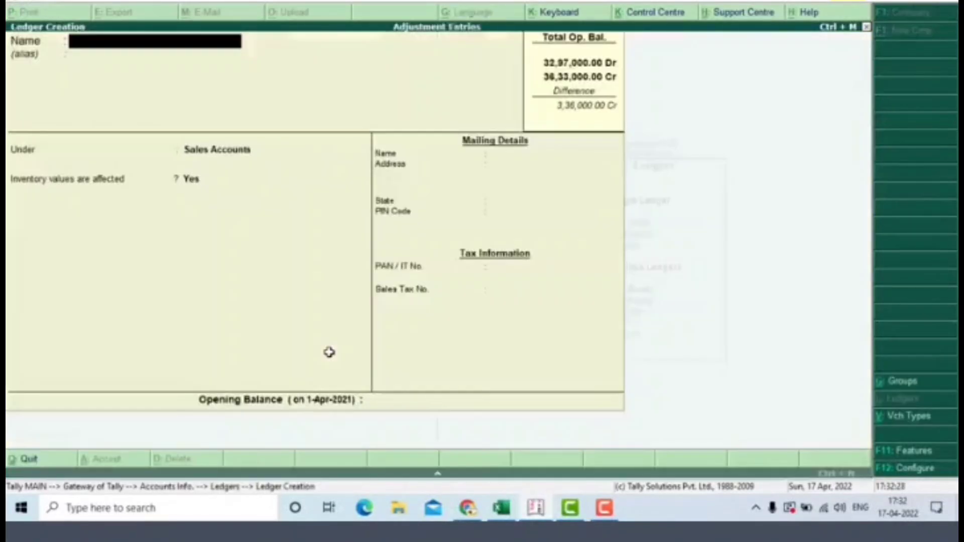
Step: Name the new ledger Advertisement Exp. A/c and place it under Indirect Expenses
text(Advert)
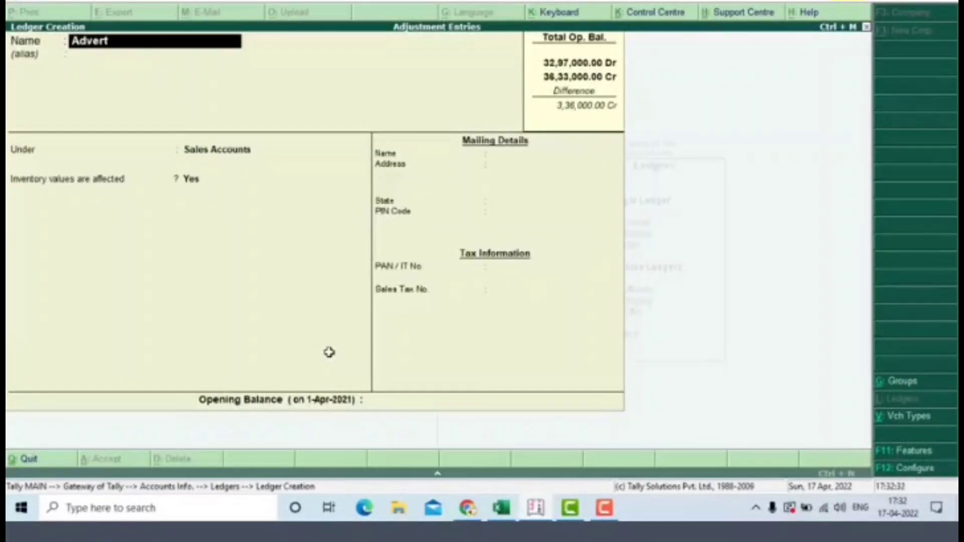
text(isement a)
key(BackSpace)
text(ent E)
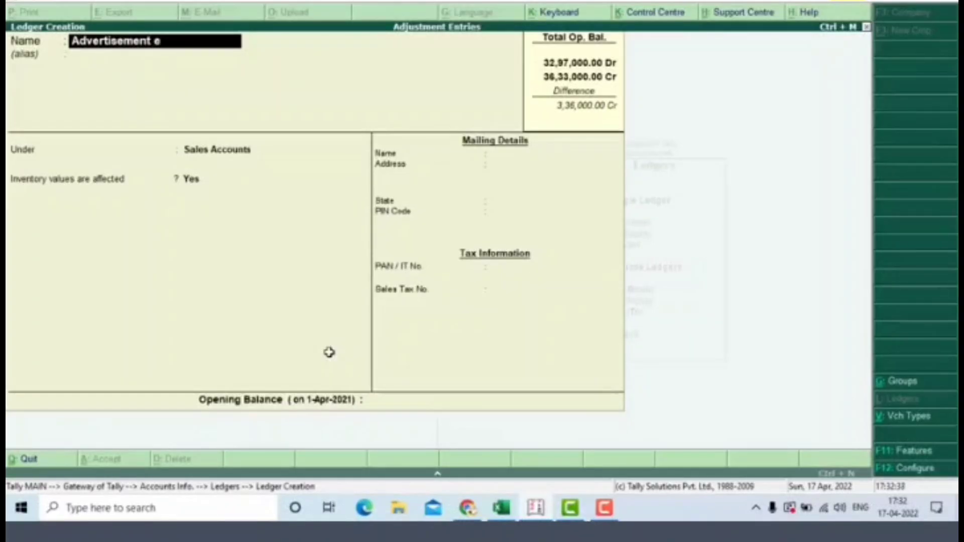
text(xp.)
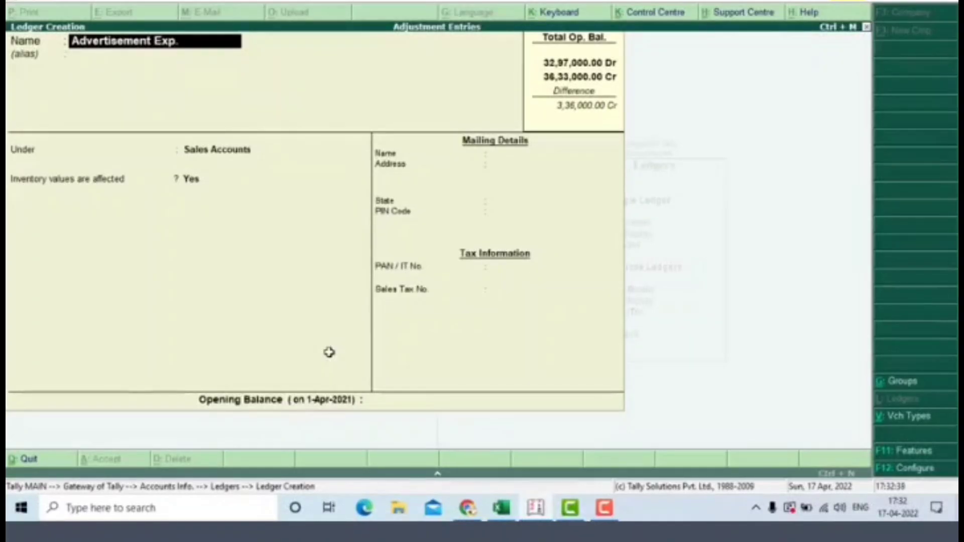
text( A/c)
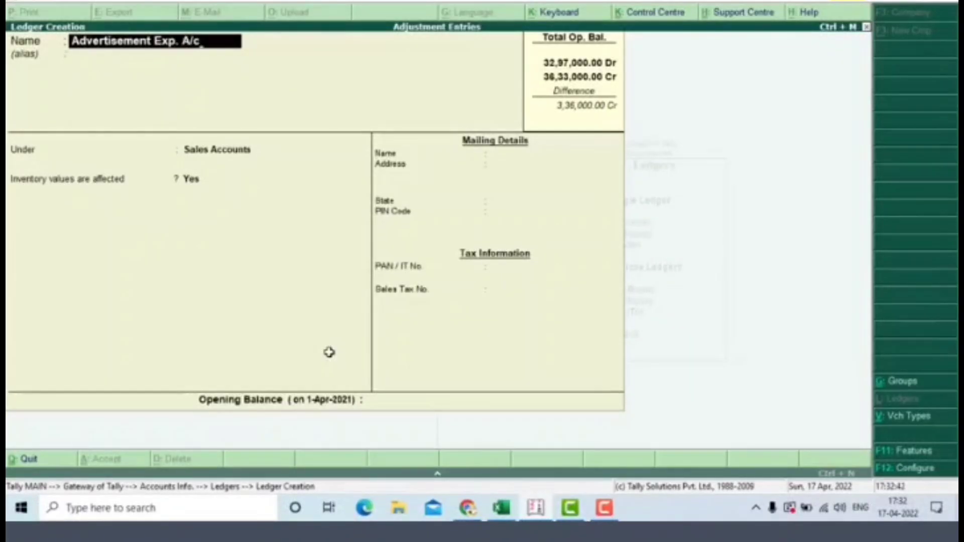
key(Return)
text(Ind)
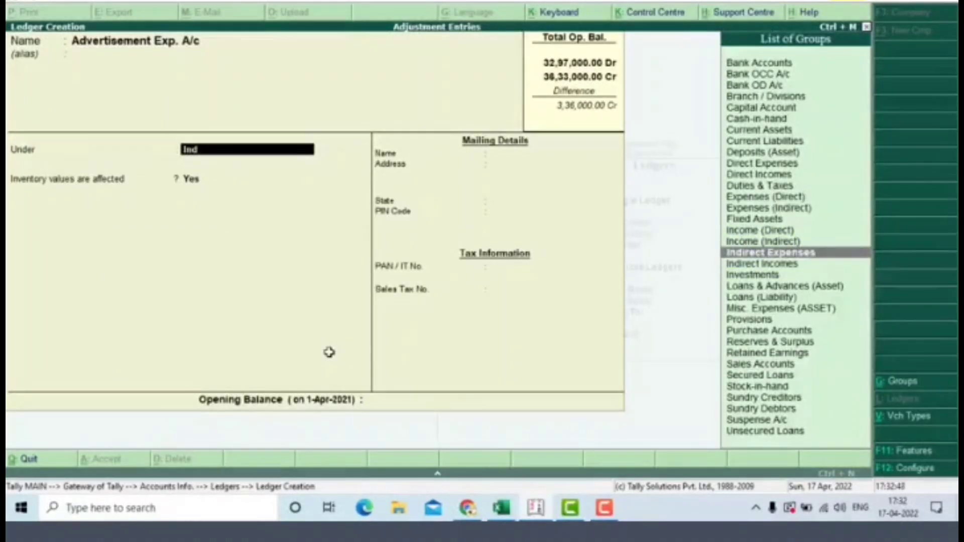
key(Return)
key(Return)
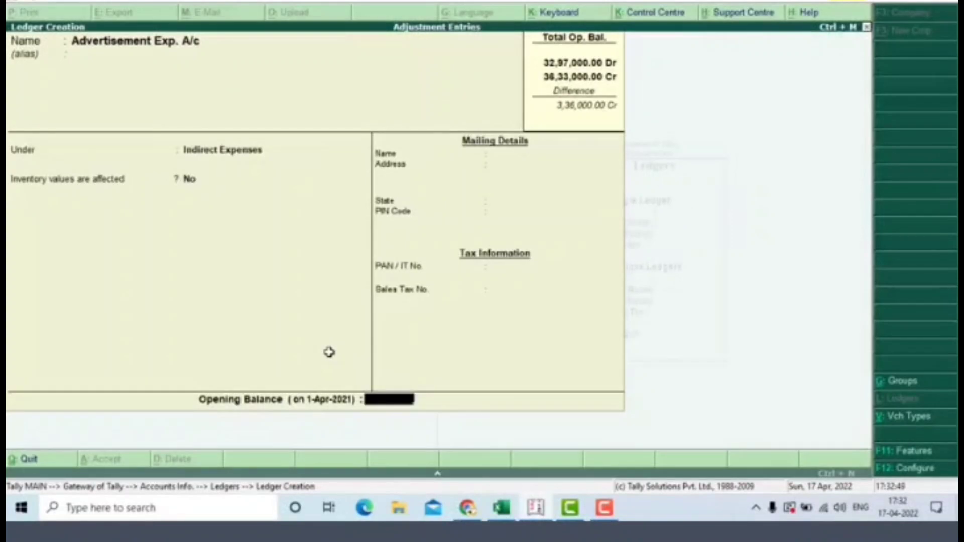
Step: Look up the advertising expense amount in Excel, enter 85000 Dr as the ledger's opening balance in Tally and save it
key(alt+Tab)
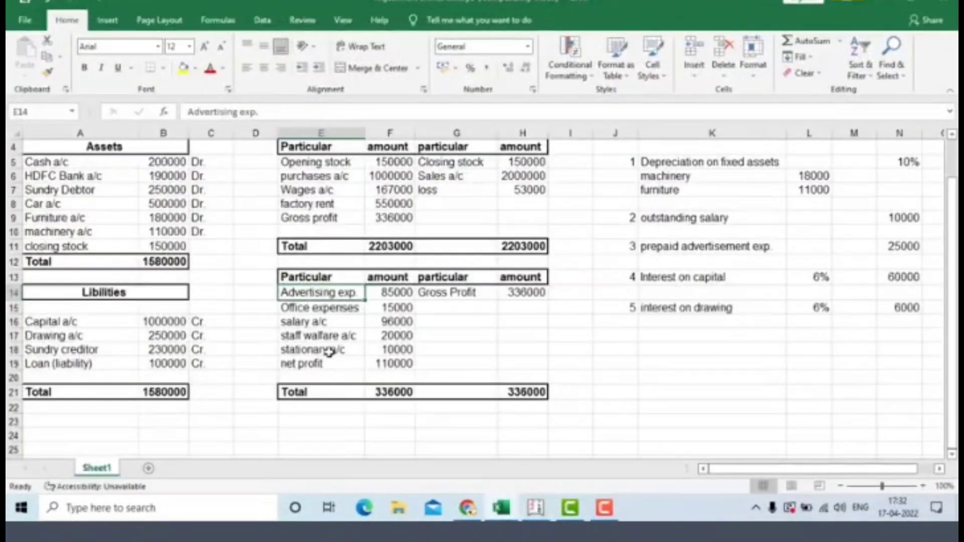
key(Right)
key(alt+Tab)
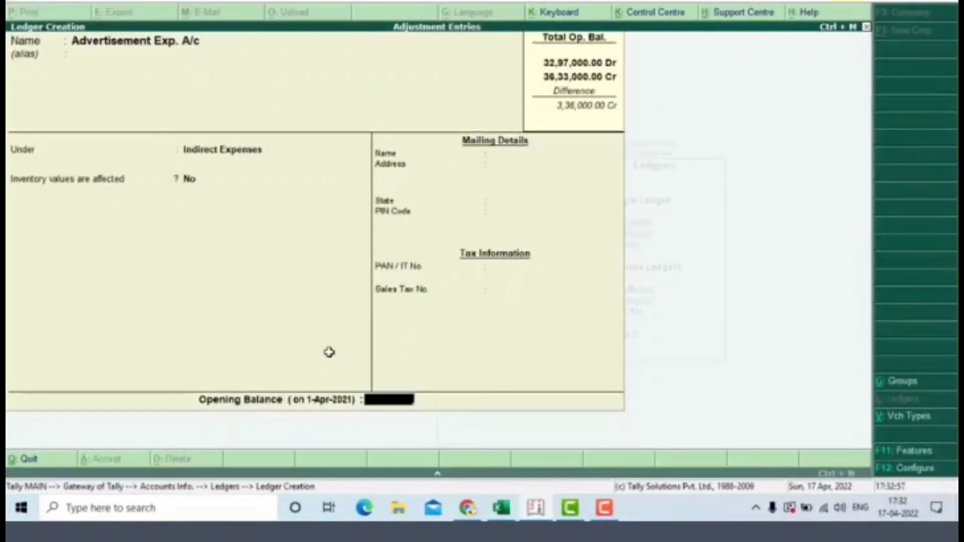
text(85000)
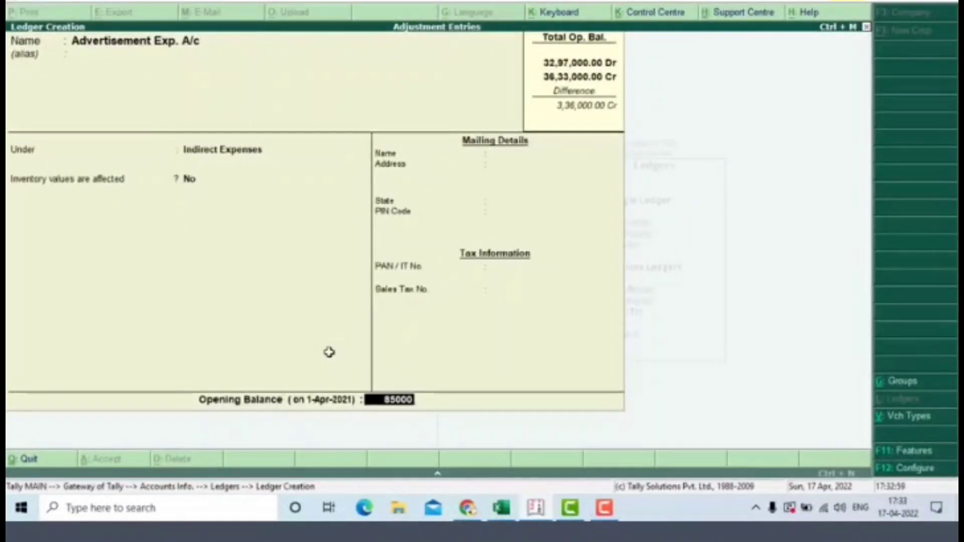
key(Return)
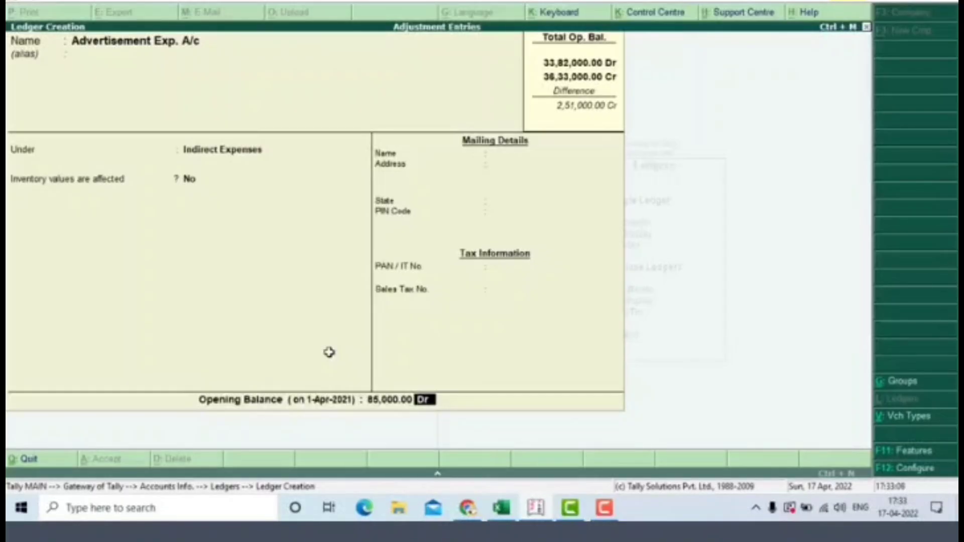
key(Return)
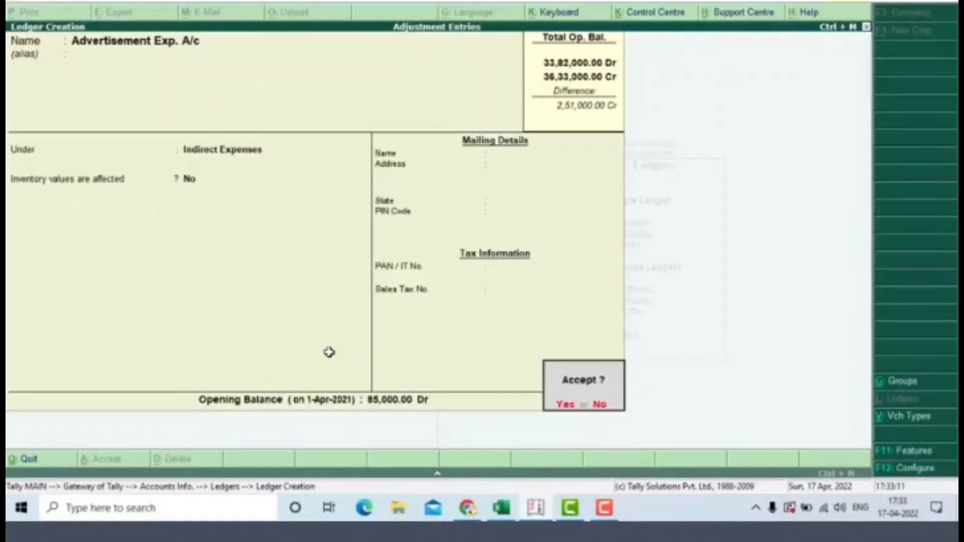
key(Return)
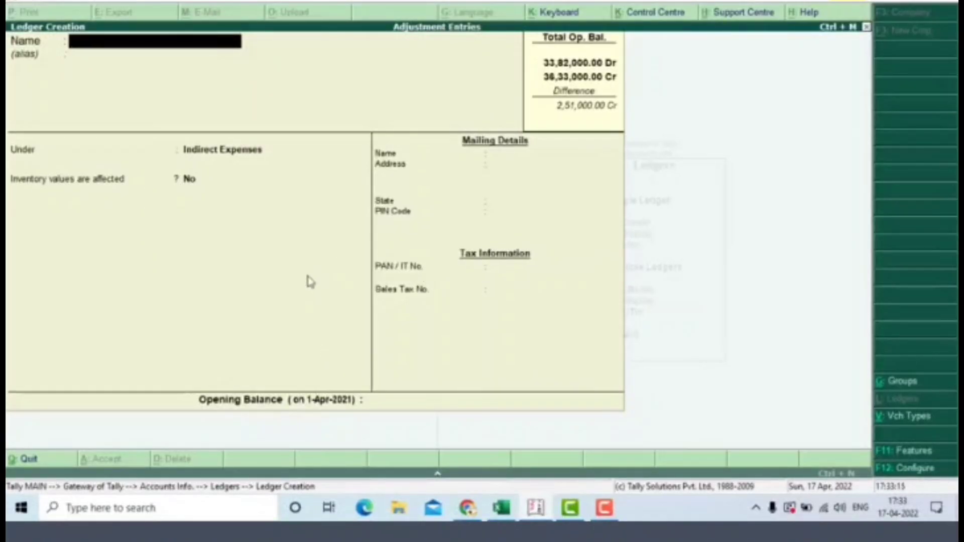
Step: Check the next expense in Excel, then name a new Tally ledger Office Exp. A/c under Indirect Expenses
key(alt+Tab)
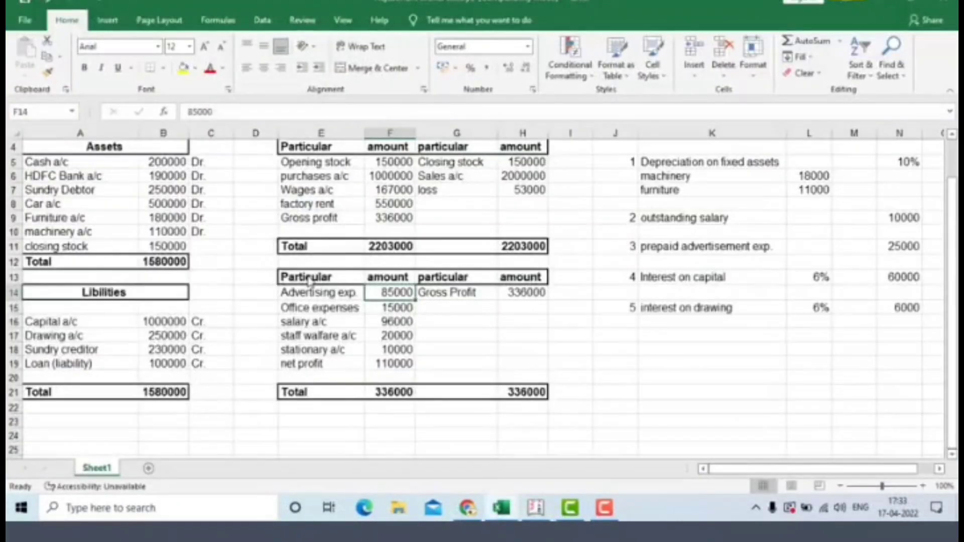
click(318, 320)
key(alt+Tab)
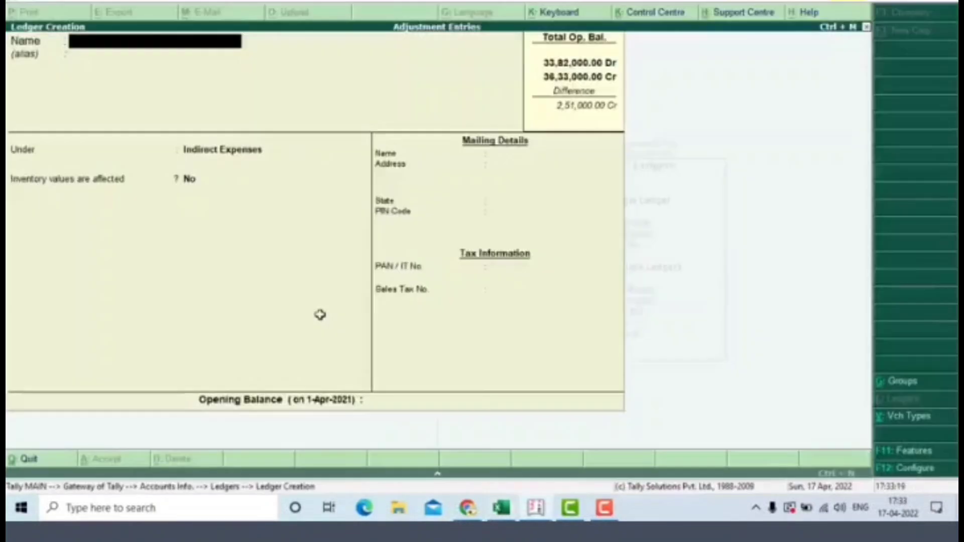
text(Offic)
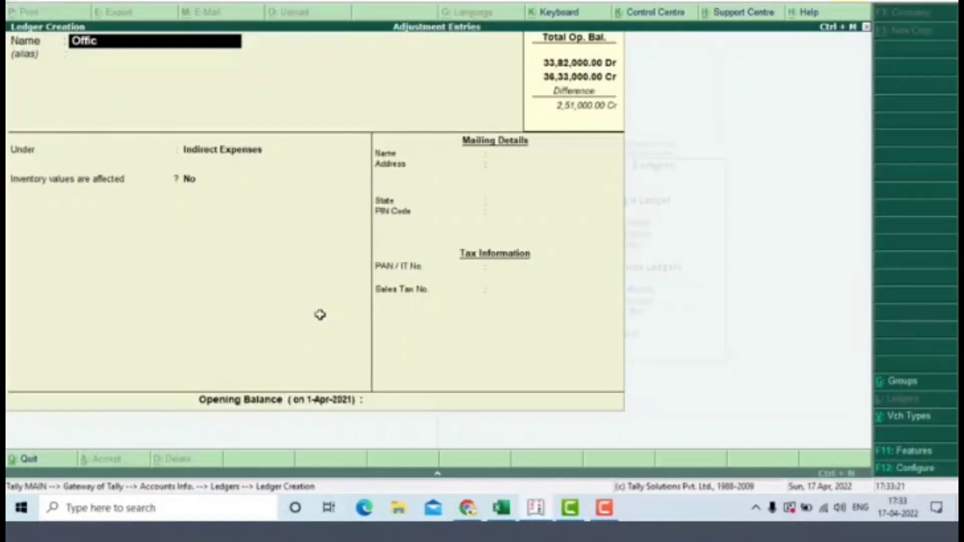
text(es)
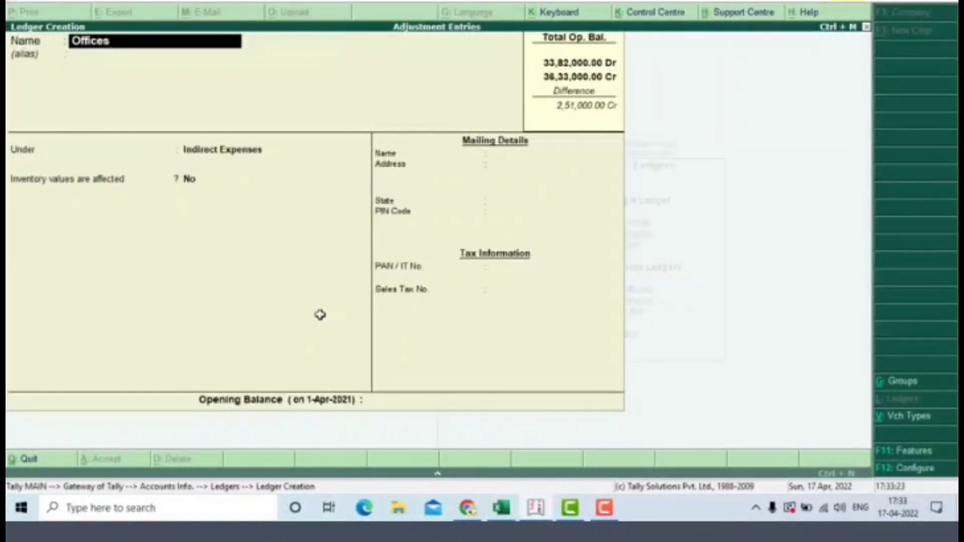
key(BackSpace)
text(Exp. A/c)
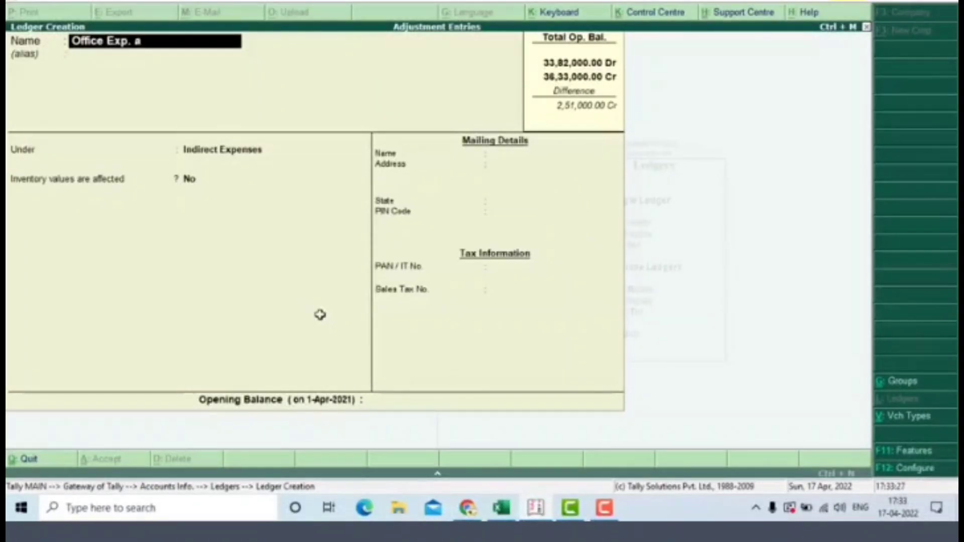
key(Return)
key(Return)
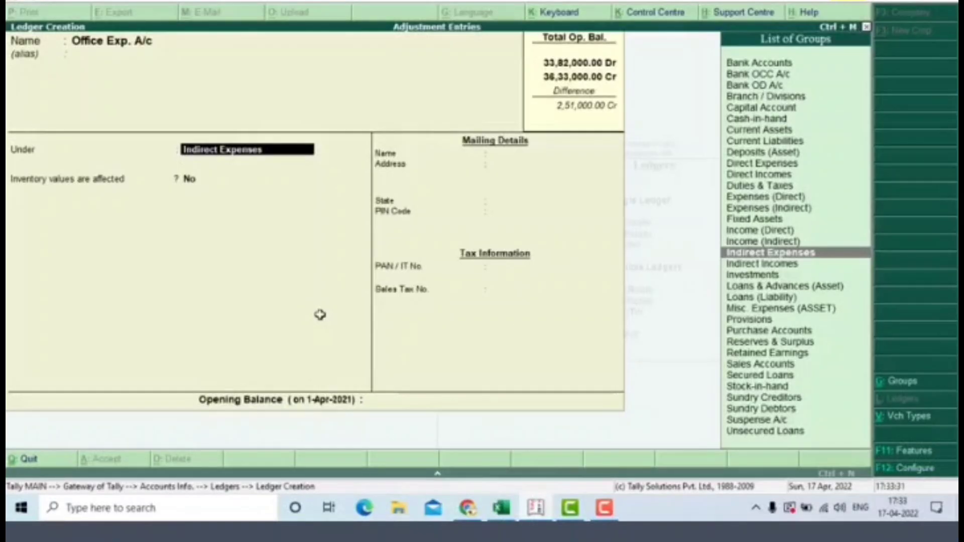
key(Return)
key(Return)
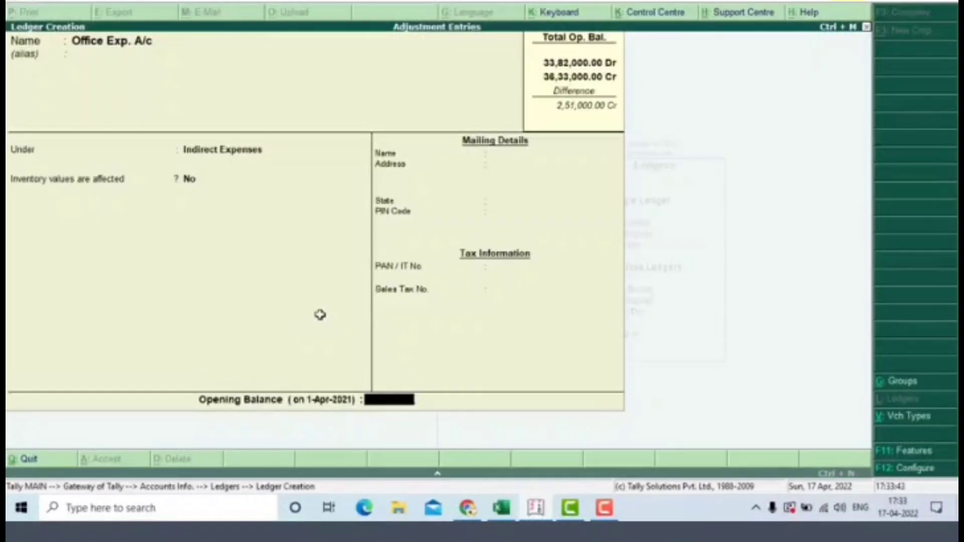
Step: Look up the office expenses amount in Excel, enter 15000 Dr as the ledger's opening balance in Tally and save it
key(alt+Tab)
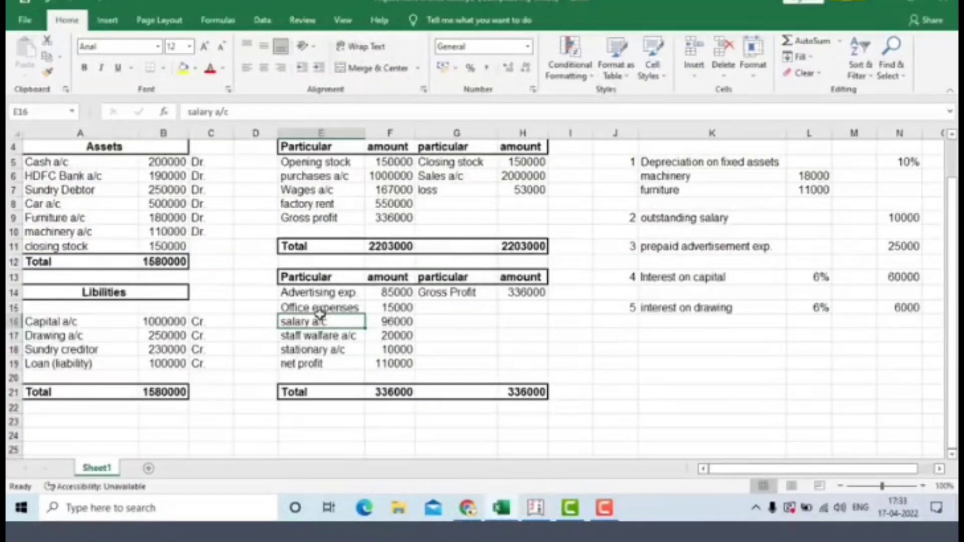
key(alt+Tab)
text(15)
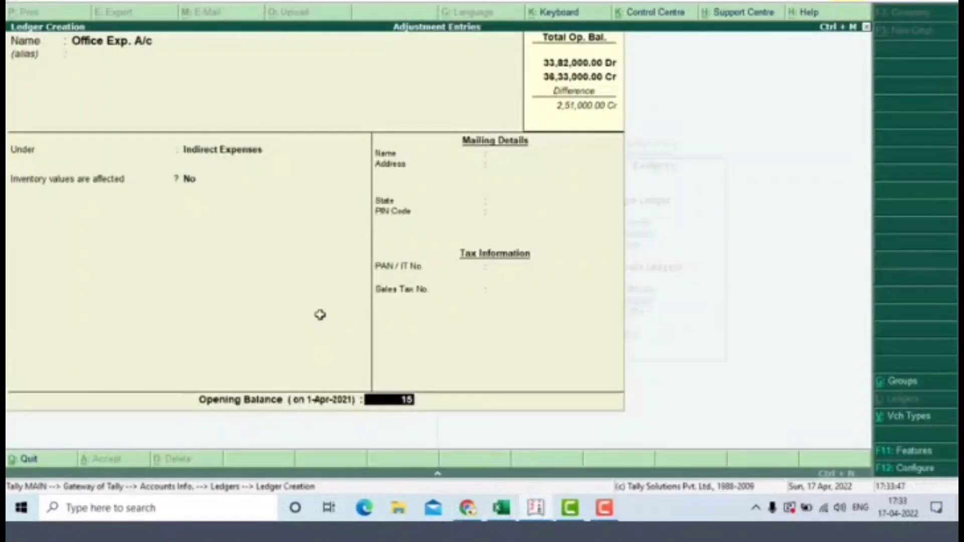
text(000)
key(Return)
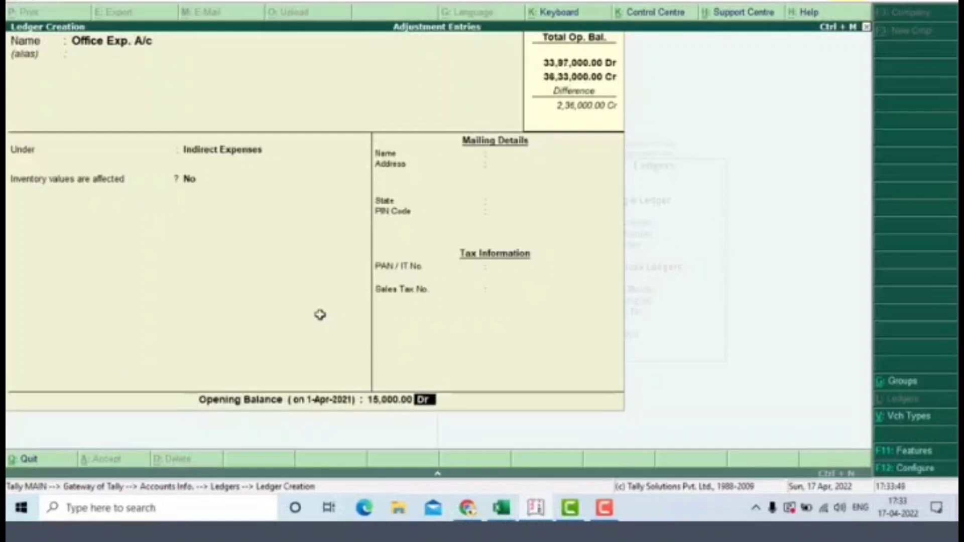
key(Return)
key(Return)
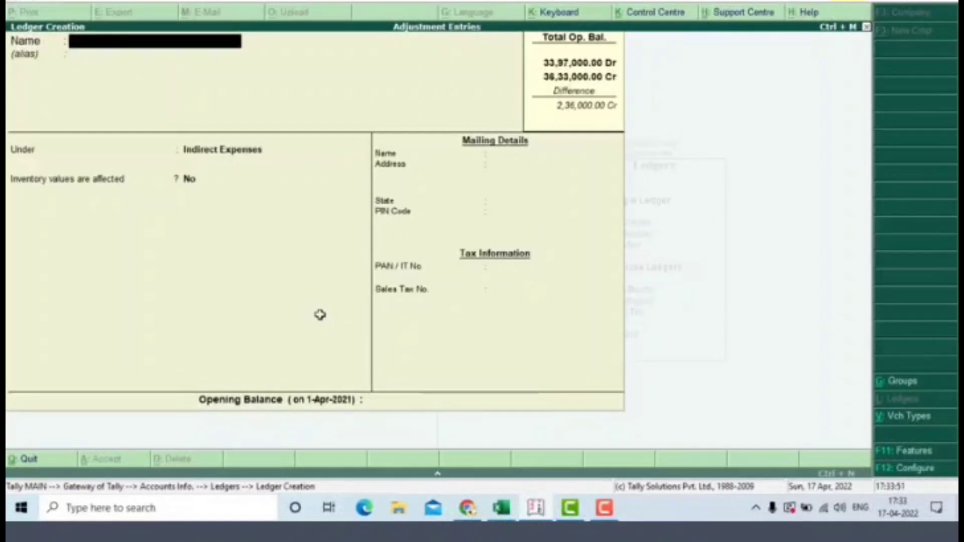
Step: Find the staff welfare entry in Excel and name the new Tally ledger Staff Walfare A/c, spelled as in the sheet
key(alt+Tab)
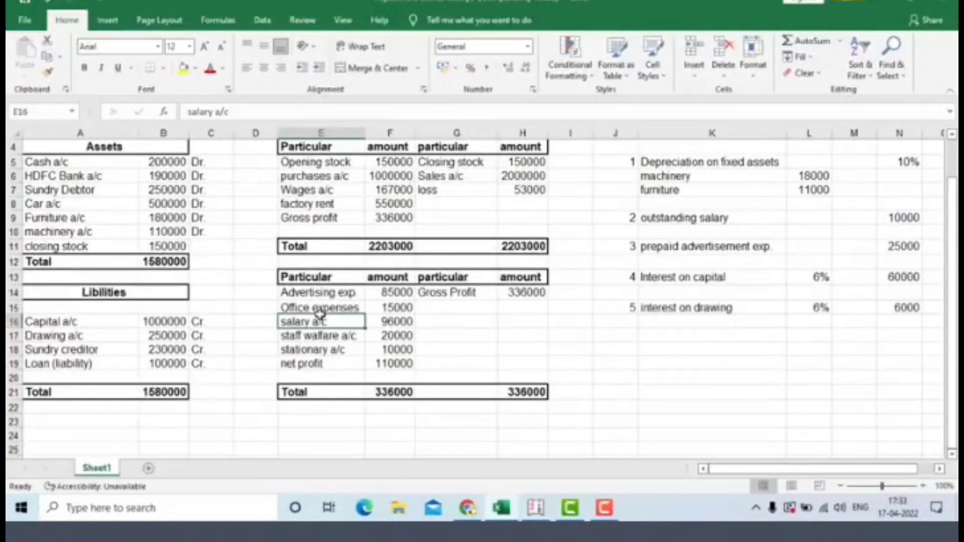
key(Down)
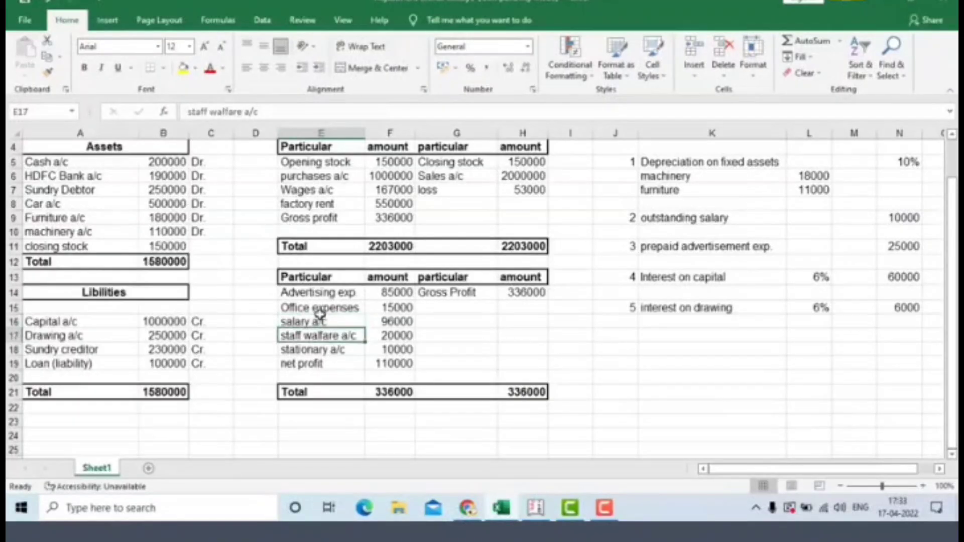
key(alt+Tab)
text(Sta)
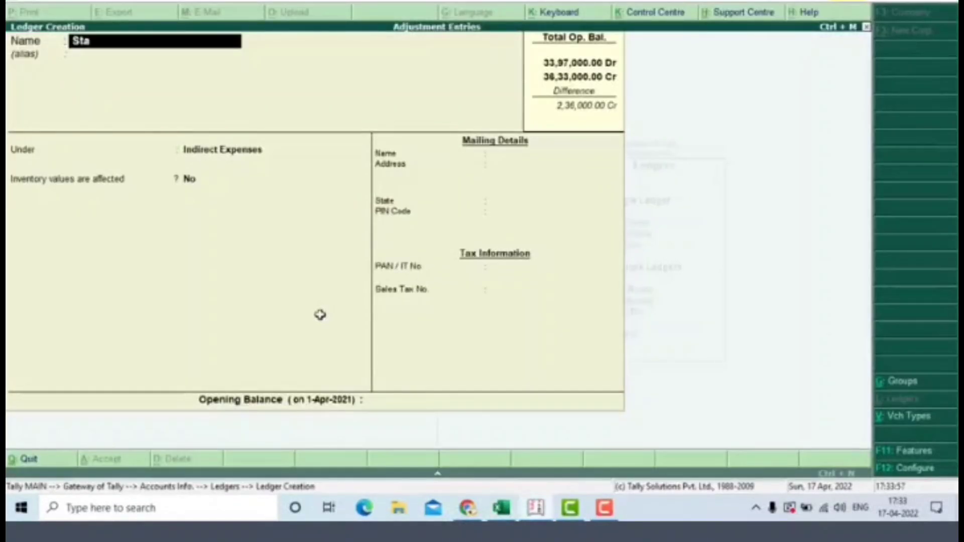
text(ff Wa)
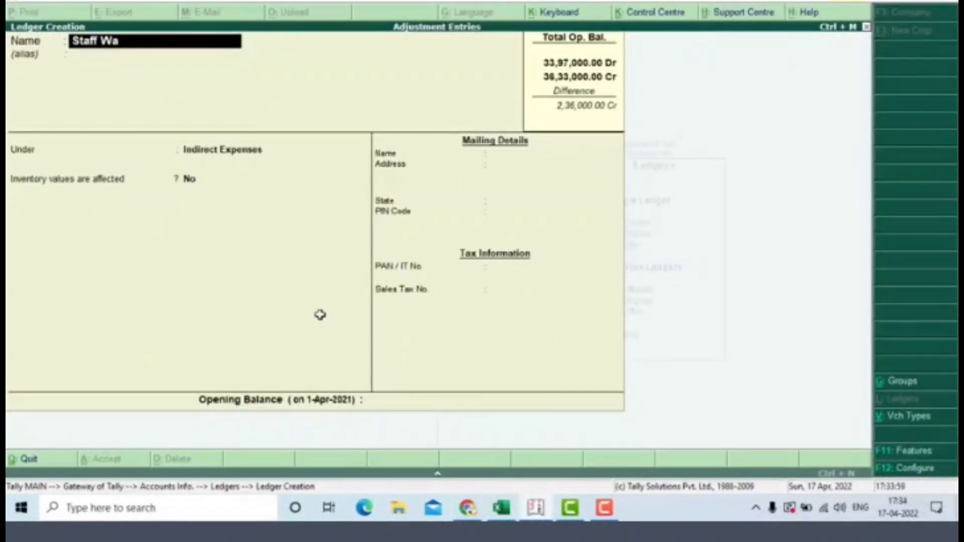
text(lefare a)
key(BackSpace)
key(BackSpace)
key(BackSpace)
key(BackSpace)
key(BackSpace)
key(BackSpace)
key(BackSpace)
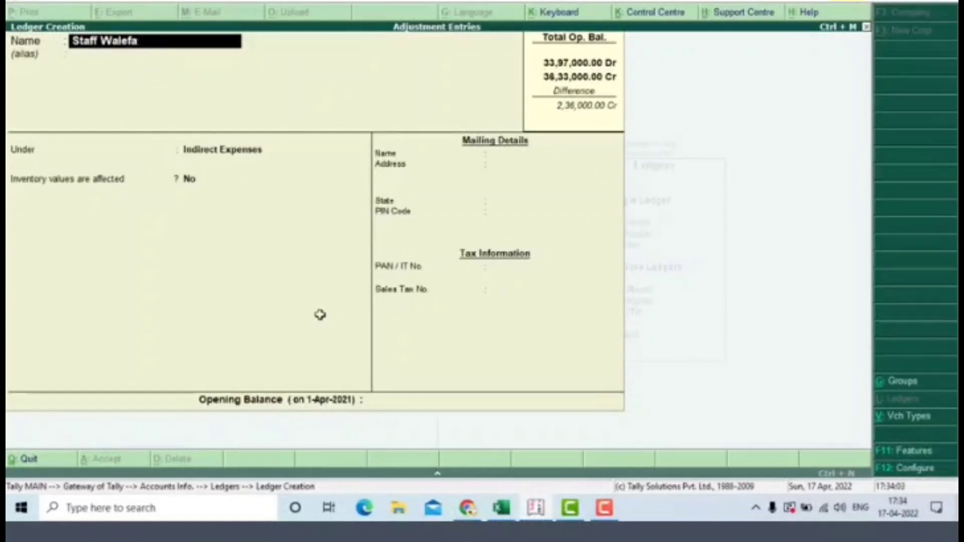
key(BackSpace)
key(BackSpace)
text(a)
text(lw)
key(BackSpace)
text(fare)
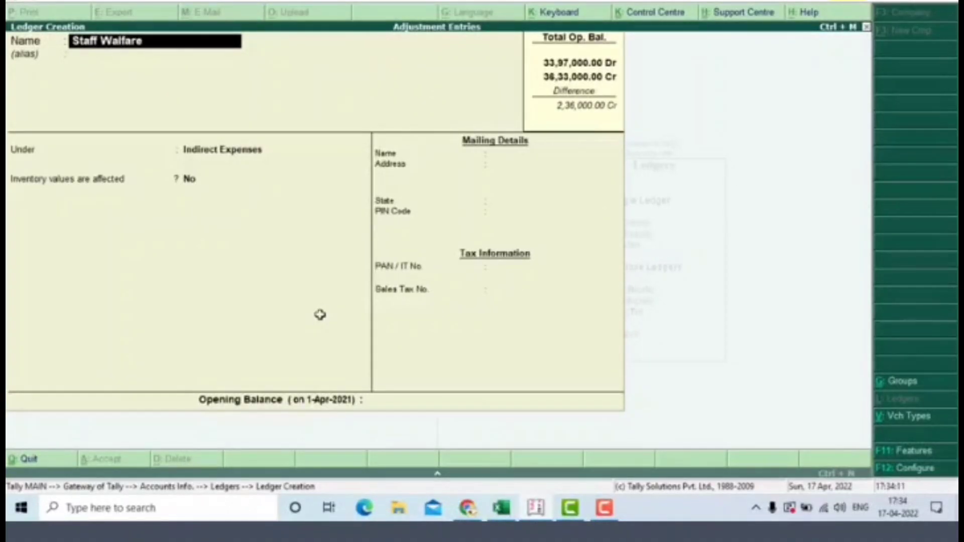
text( a/c)
Step: Keep the Staff Walfare A/c ledger under Indirect Expenses without affecting inventory values, and proceed to its opening balance
key(Return)
key(Return)
key(Return)
key(Return)
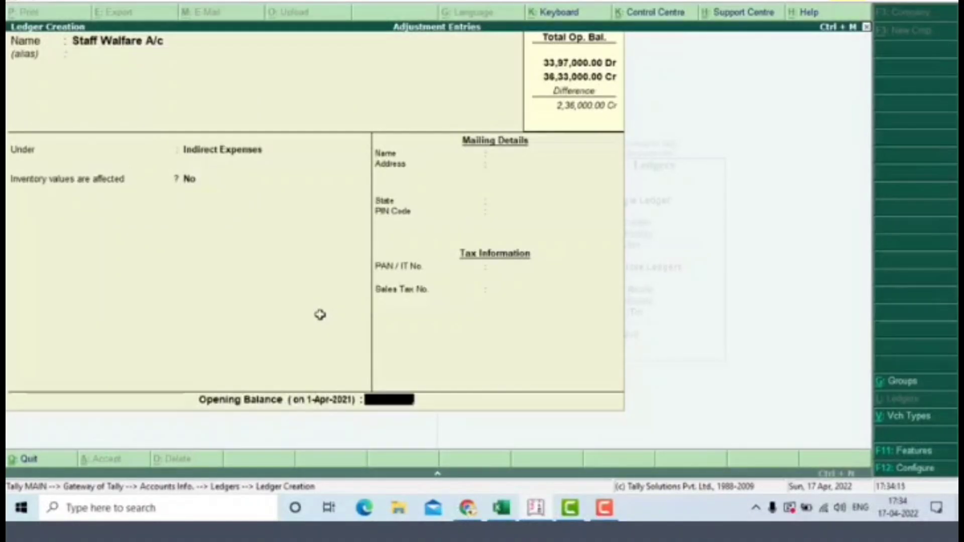
Step: Look up the staff welfare amount in Excel, enter 20000 Dr as the ledger's opening balance in Tally and save it
key(alt+Tab)
key(alt+Tab)
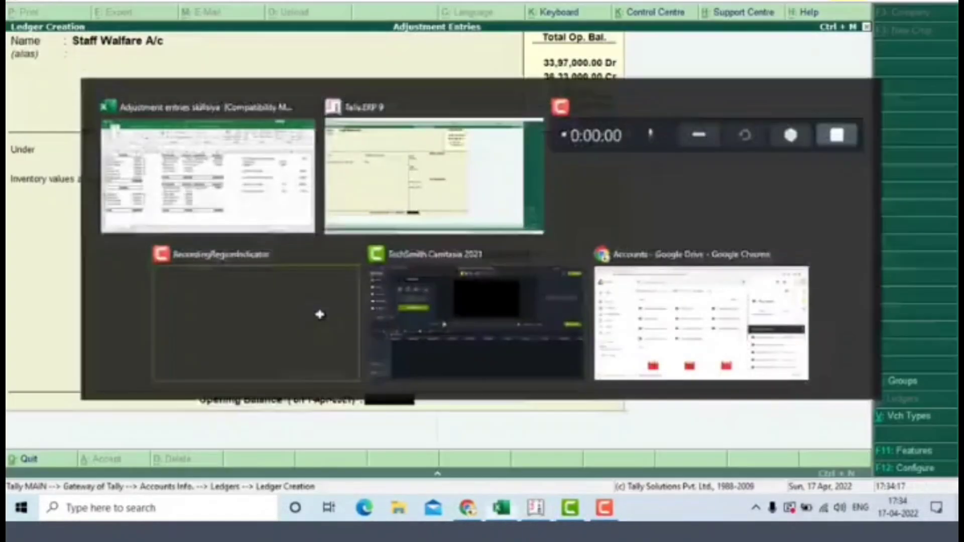
text(20,000)
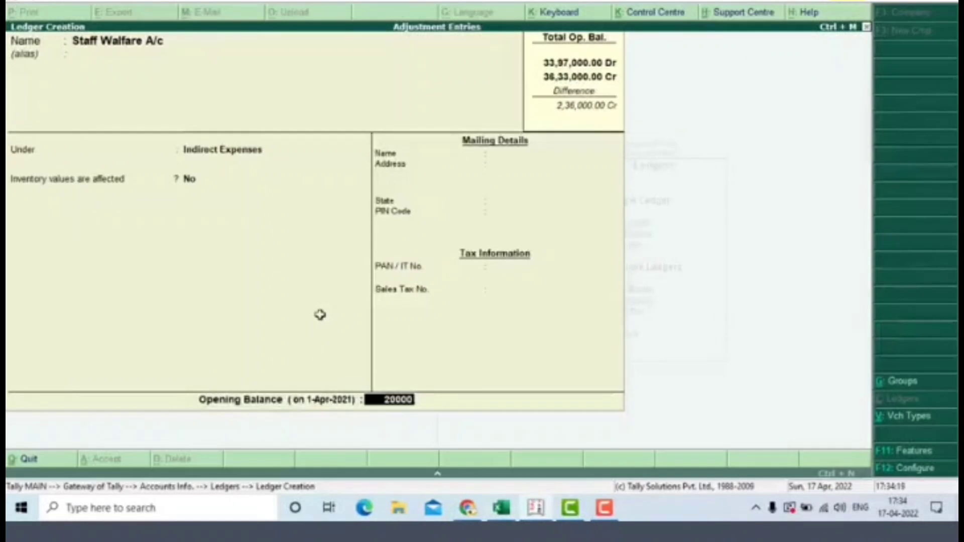
key(Return)
key(Return)
key(Return)
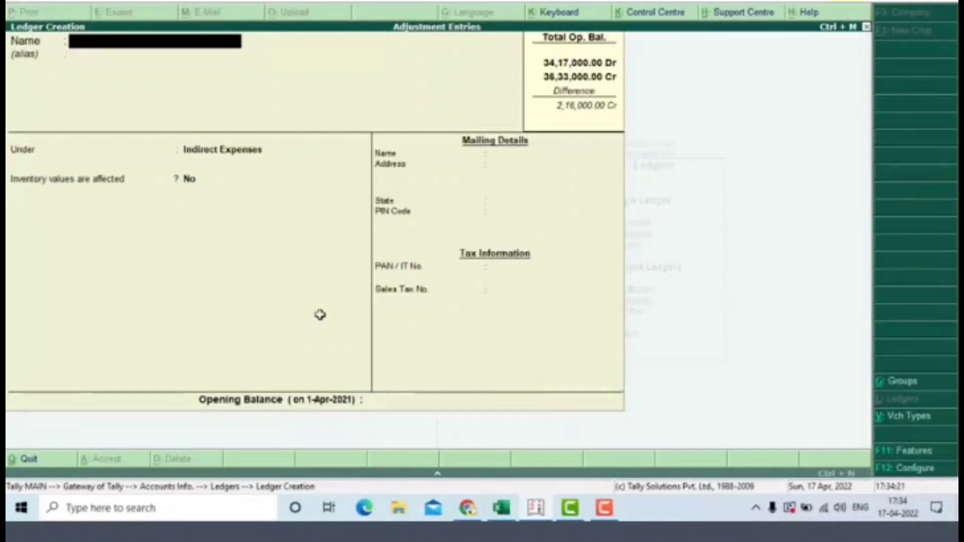
Step: Find the next expense in Excel and name a new Tally ledger Stationary A/c under Indirect Expenses, without affecting inventory values
key(alt+Tab)
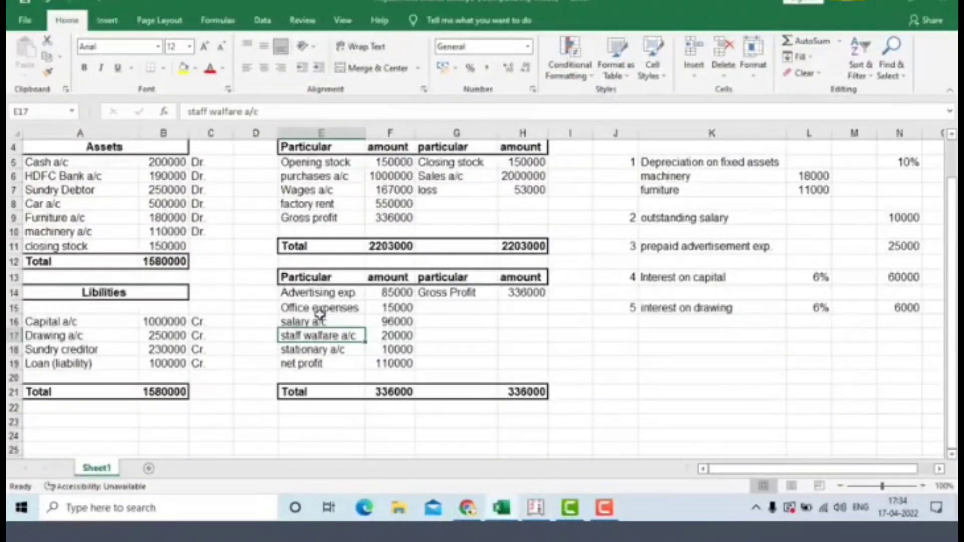
key(Down)
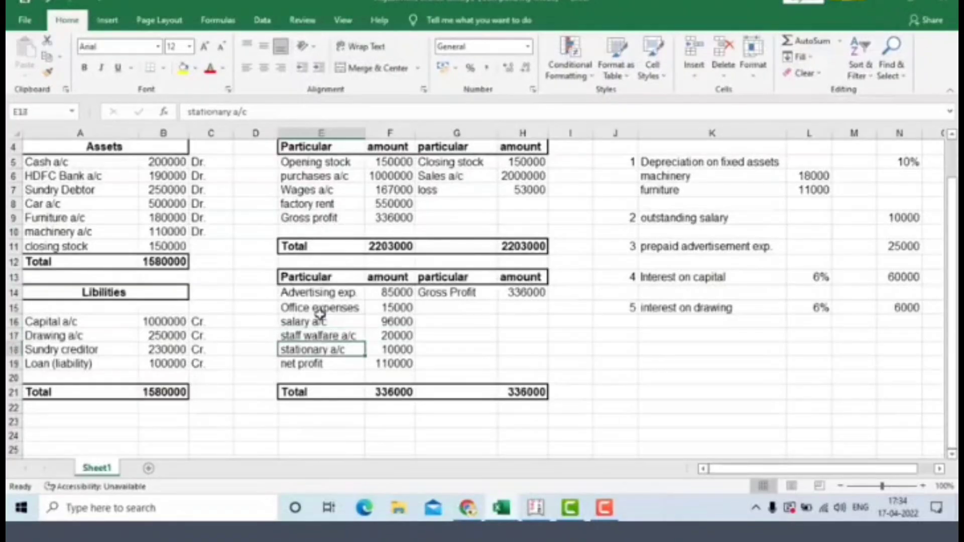
key(alt+Tab)
text(Stat)
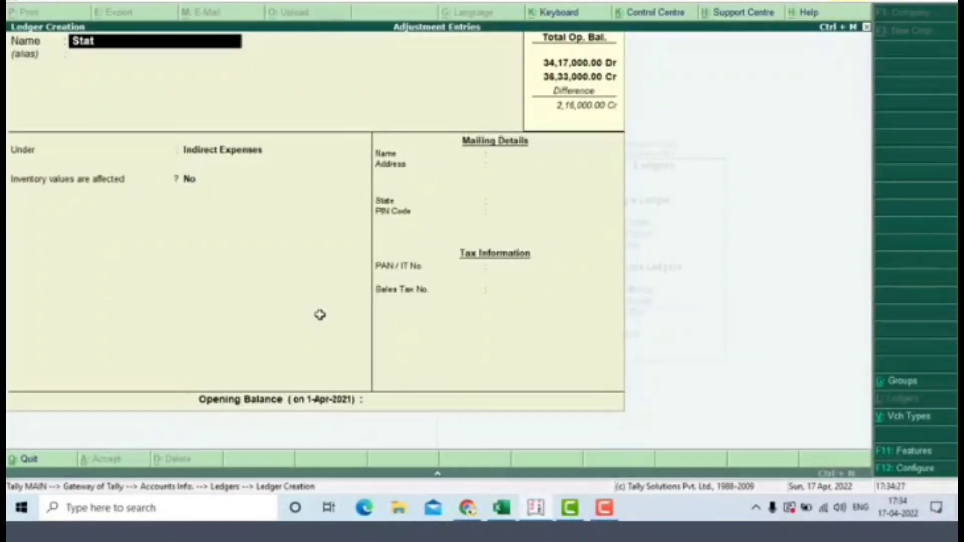
text(ionary a)
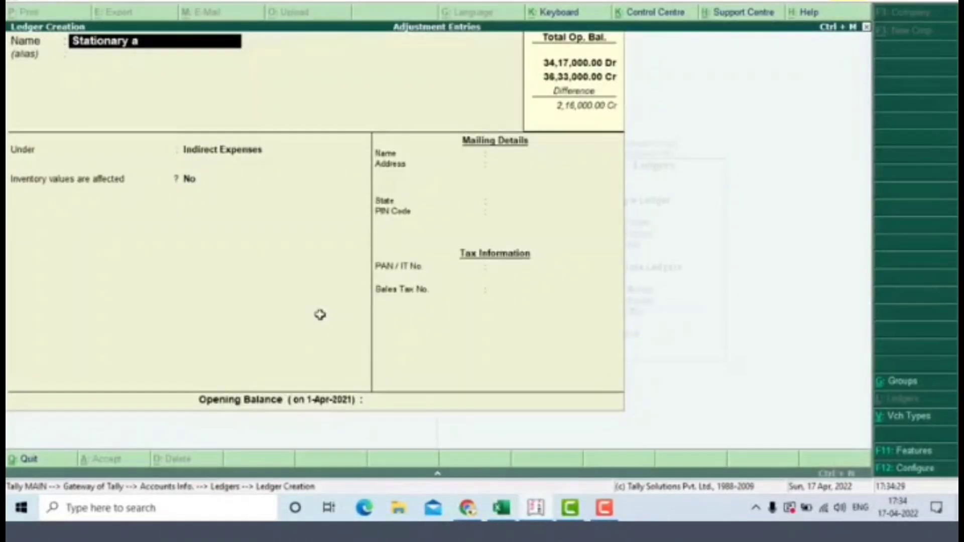
text(/c)
key(Return)
key(Return)
key(Return)
key(Return)
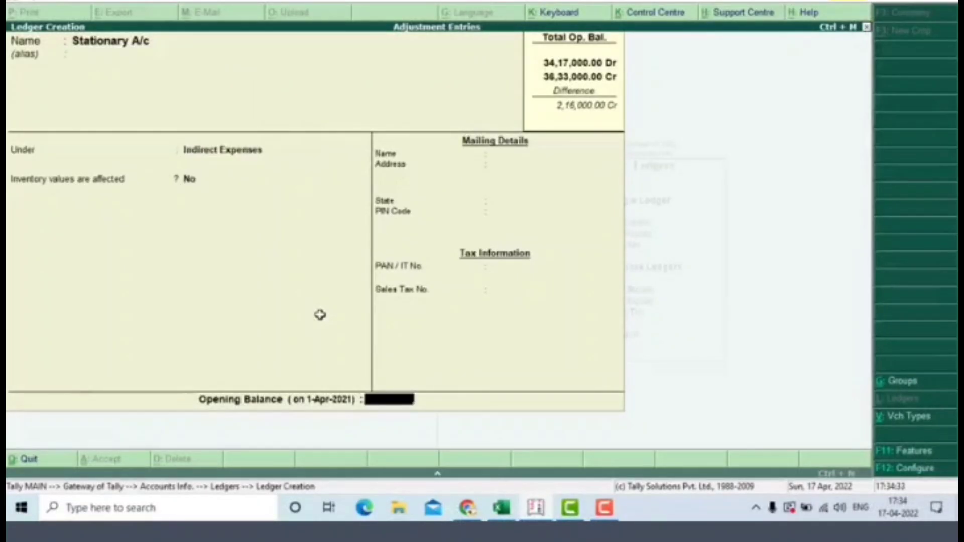
Step: Look up the stationary amount in Excel, enter 10000 Dr as the ledger's opening balance in Tally and save it
key(alt+Tab)
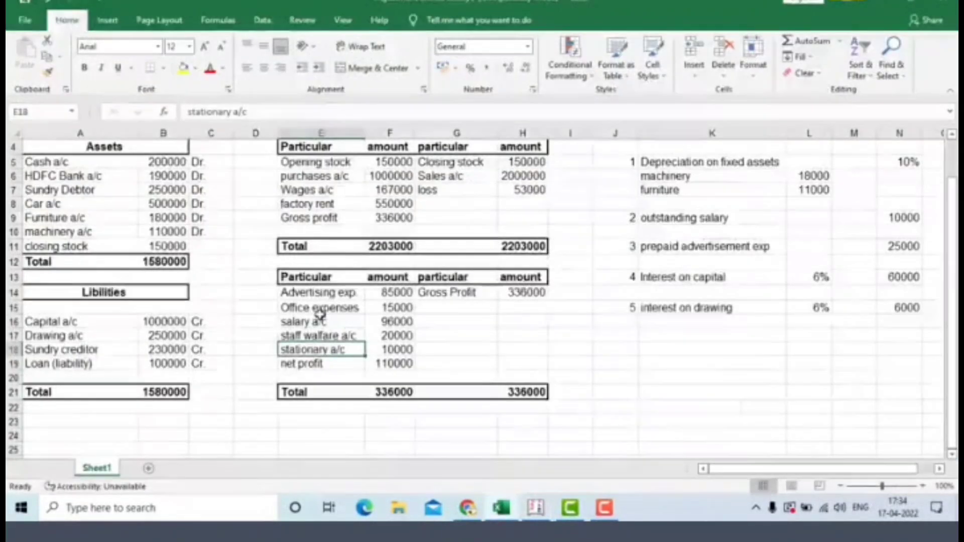
key(alt+Tab)
text(100000.00)
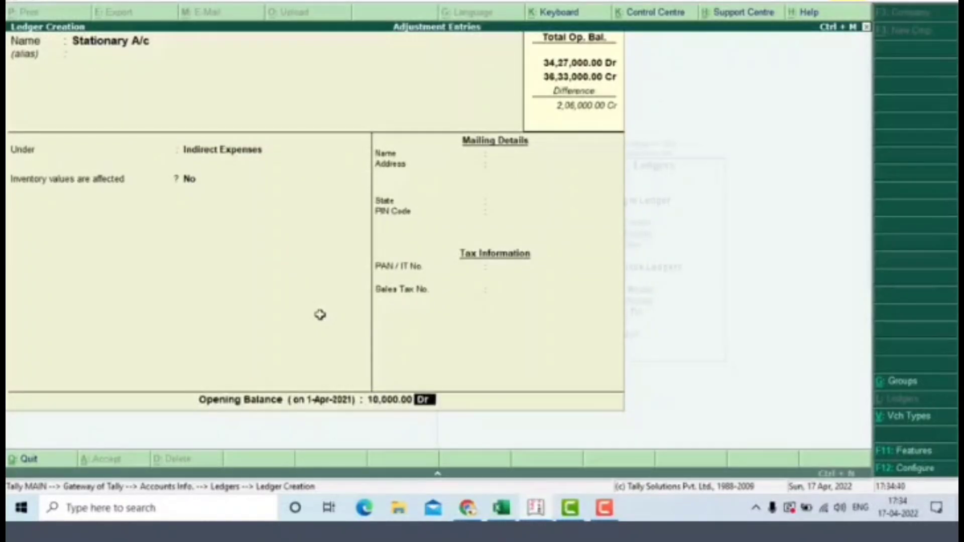
key(Return)
key(Return)
Step: Check the Excel sheet for remaining expenses, and open Tally's Profit & Loss A/c report in detailed form
key(alt+Tab)
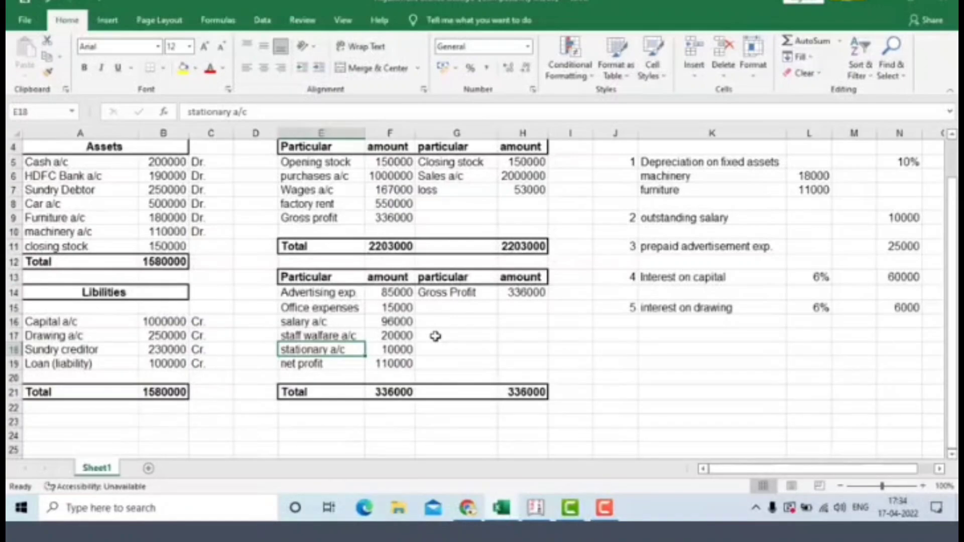
key(alt+Tab)
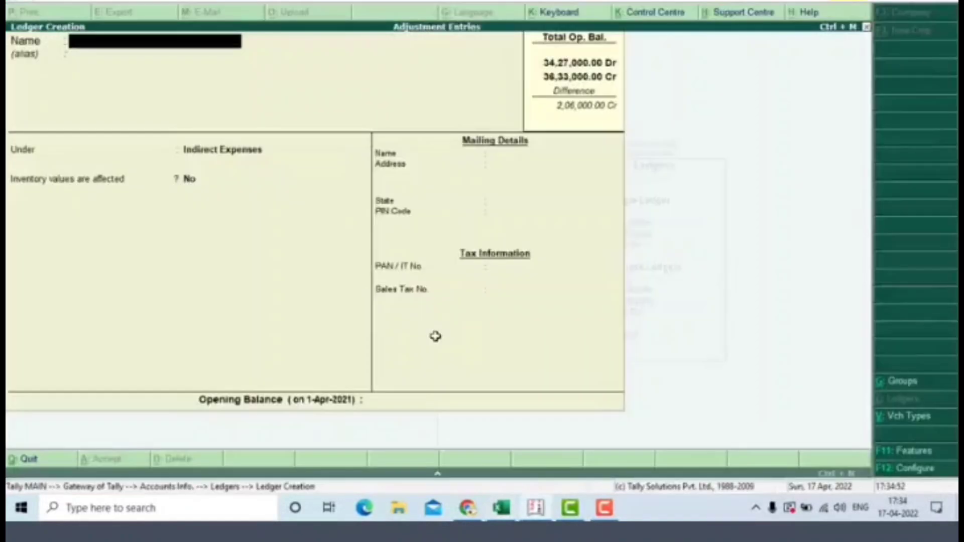
key(Escape)
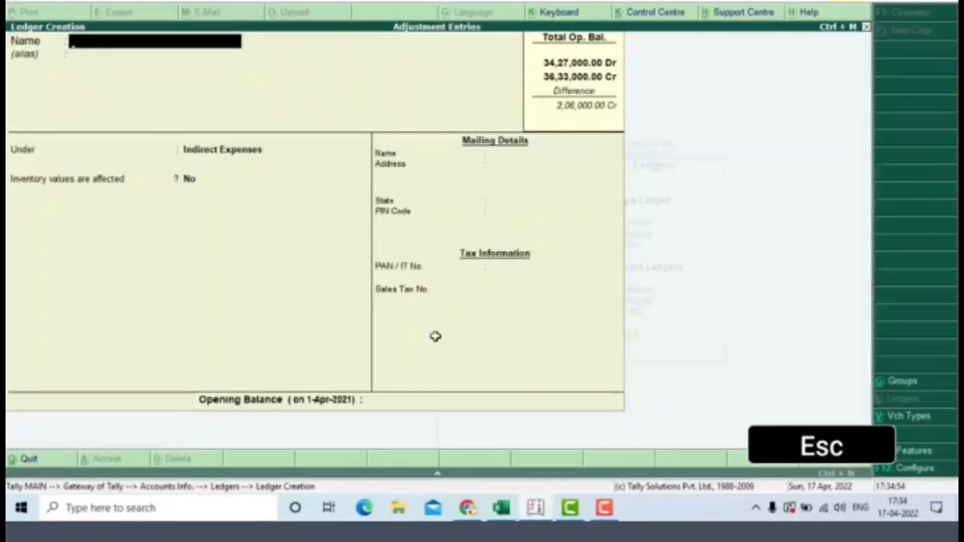
key(Escape)
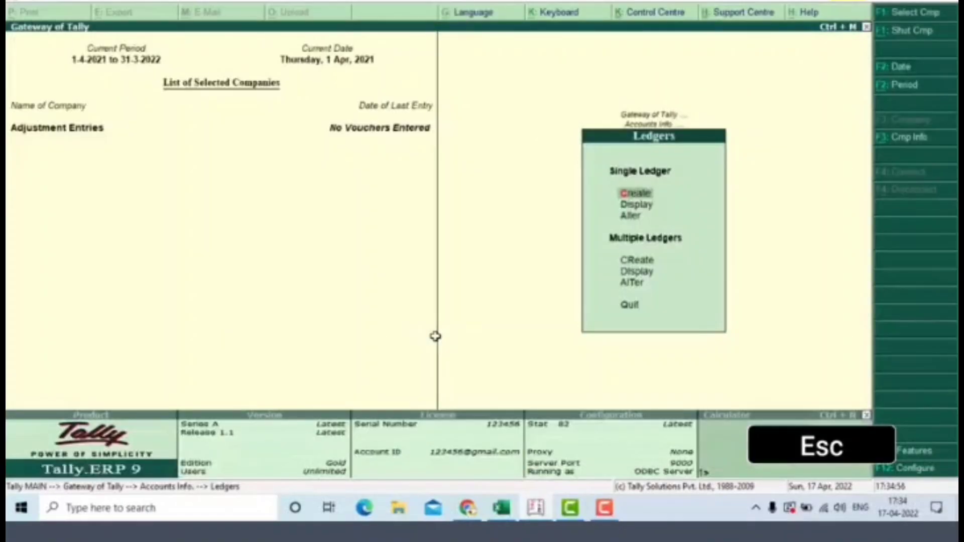
key(Escape)
key(Escape)
key(Down)
key(Down)
key(Down)
key(Down)
key(Down)
key(Down)
key(Down)
key(Down)
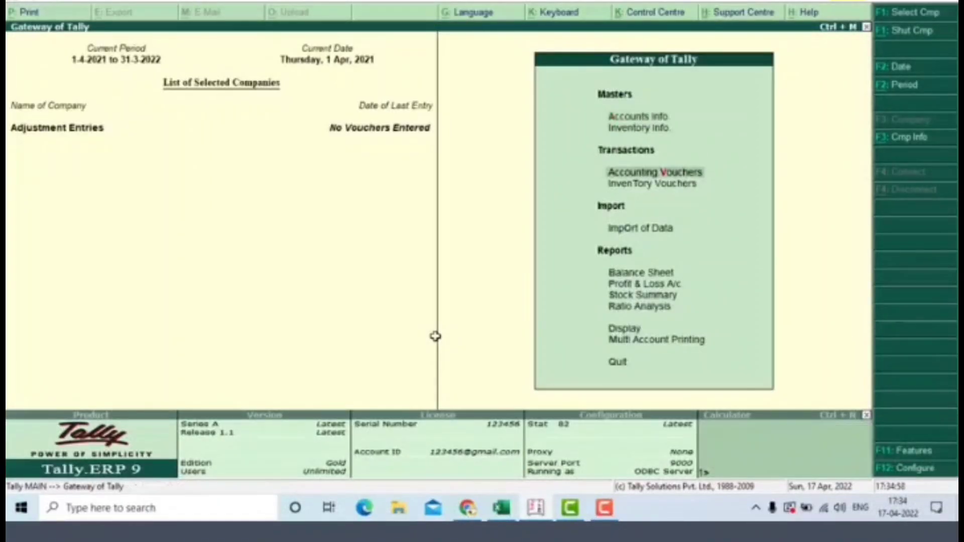
key(Up)
key(Up)
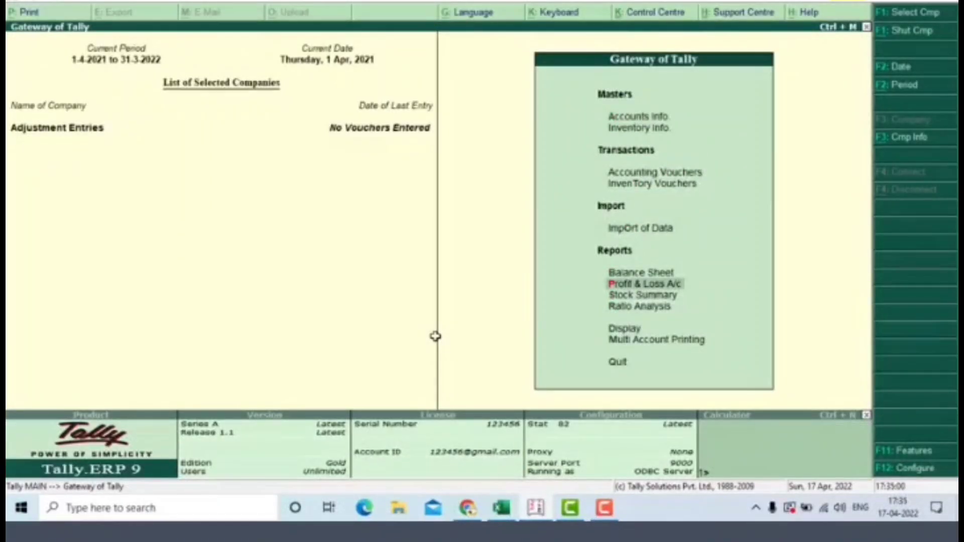
key(Return)
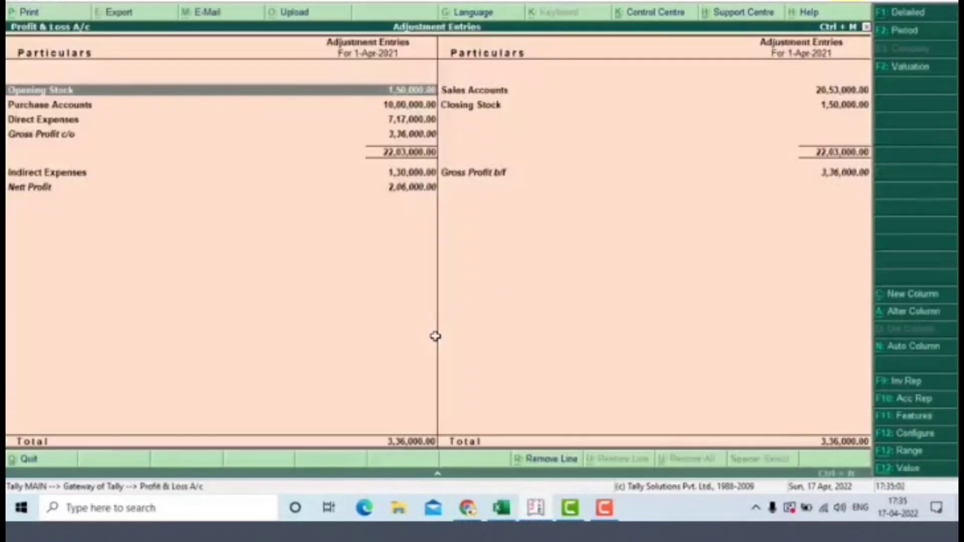
key(alt+F1)
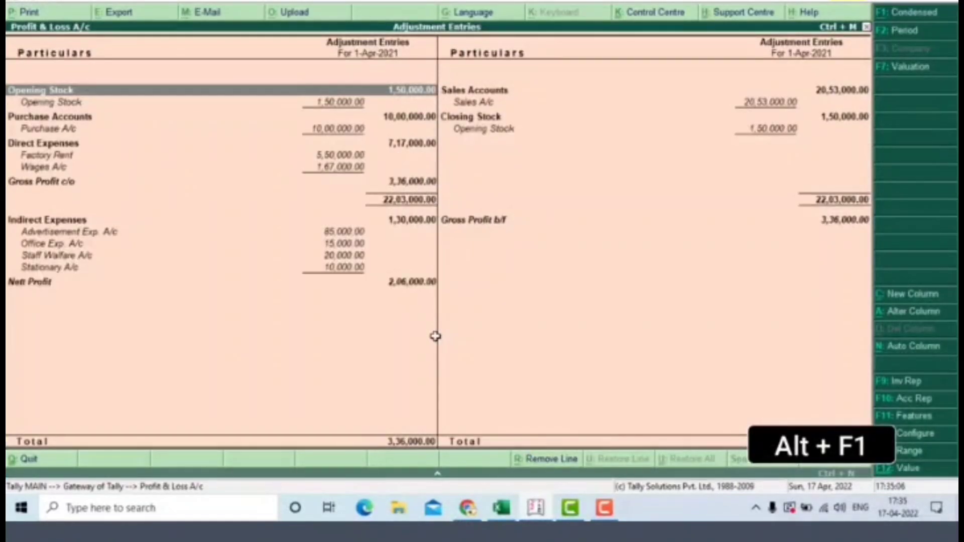
Step: Examine the direct and indirect expense ledgers and the net profit in the detailed Profit & Loss A/c
key(Down)
key(Down)
key(Down)
key(Down)
key(Down)
key(Down)
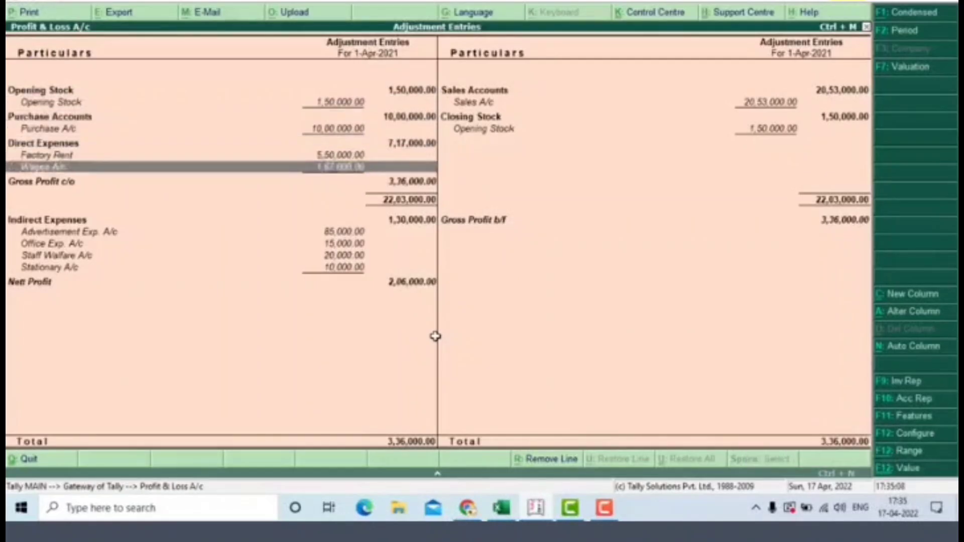
key(Down)
key(Down)
key(Down)
key(Down)
key(Down)
key(Down)
key(Down)
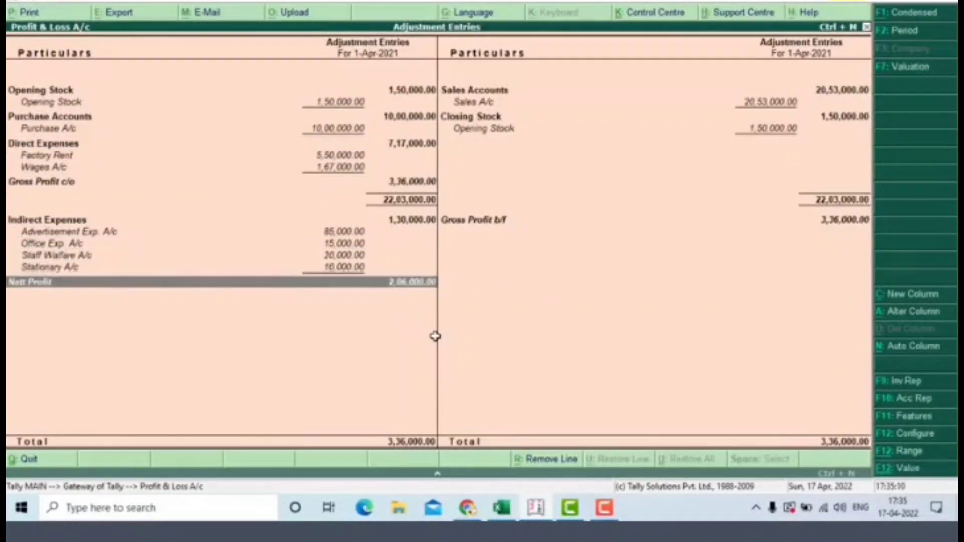
key(Up)
key(Up)
key(Up)
key(Up)
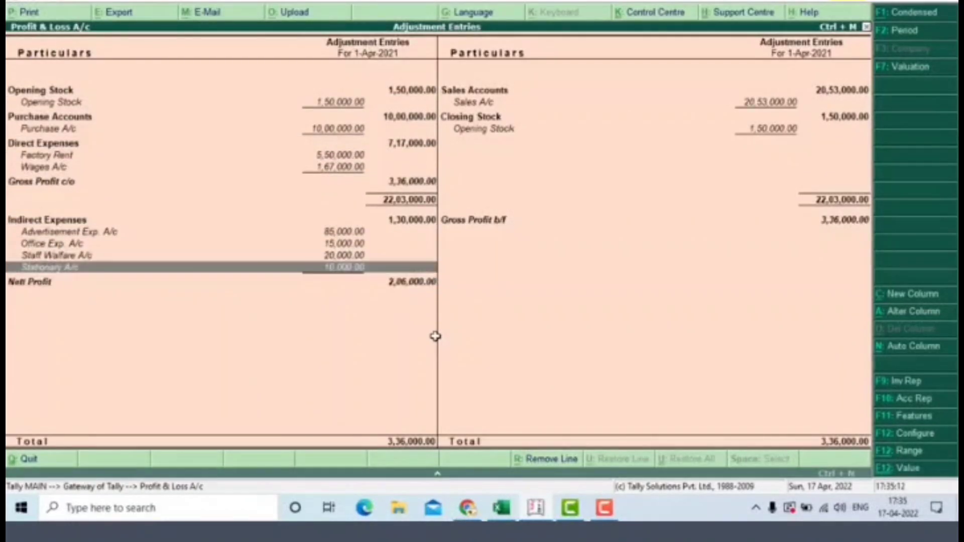
key(Down)
key(Down)
key(Down)
key(Up)
key(Up)
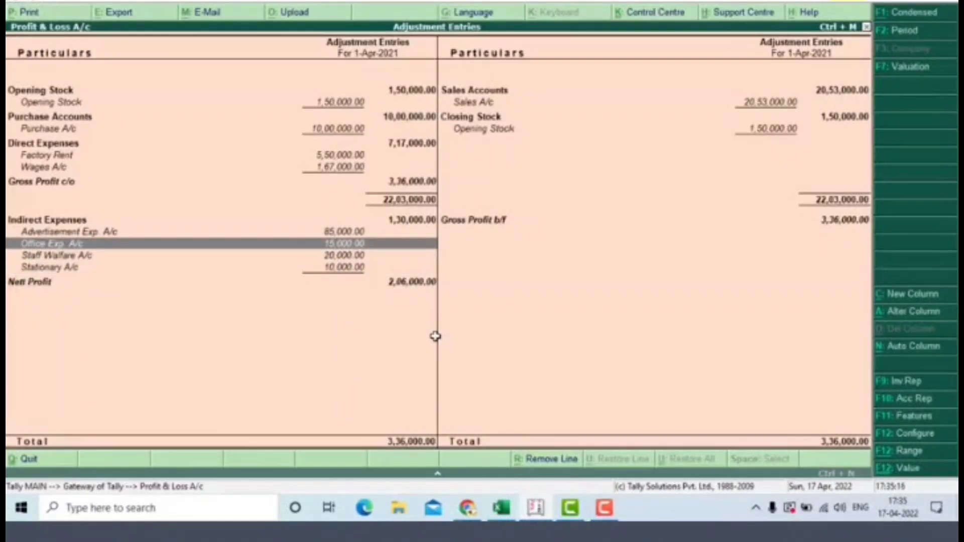
Step: Check the Excel profit and loss expenses and amounts for one missing from Tally, and close the Tally report
key(alt+Tab)
key(Right)
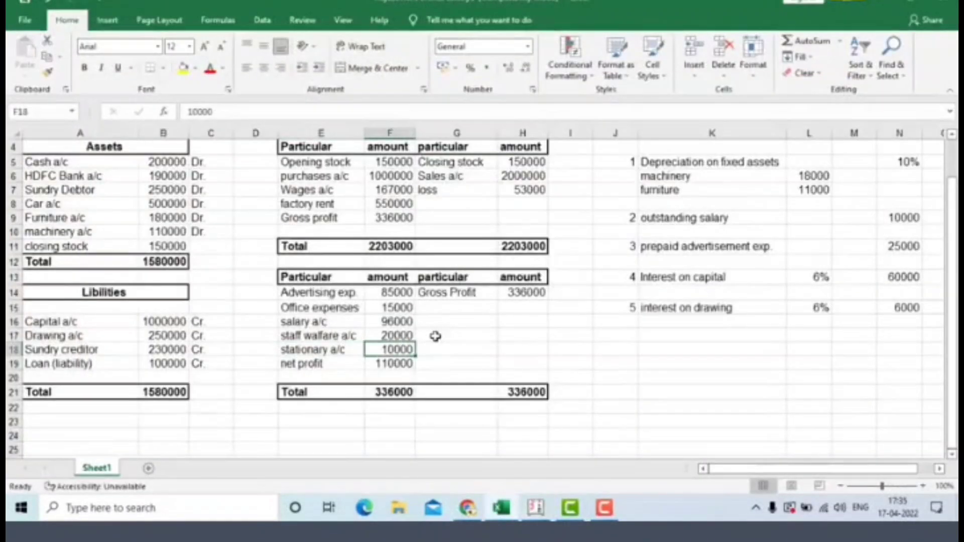
key(Right)
key(Up)
key(Up)
key(Up)
key(Up)
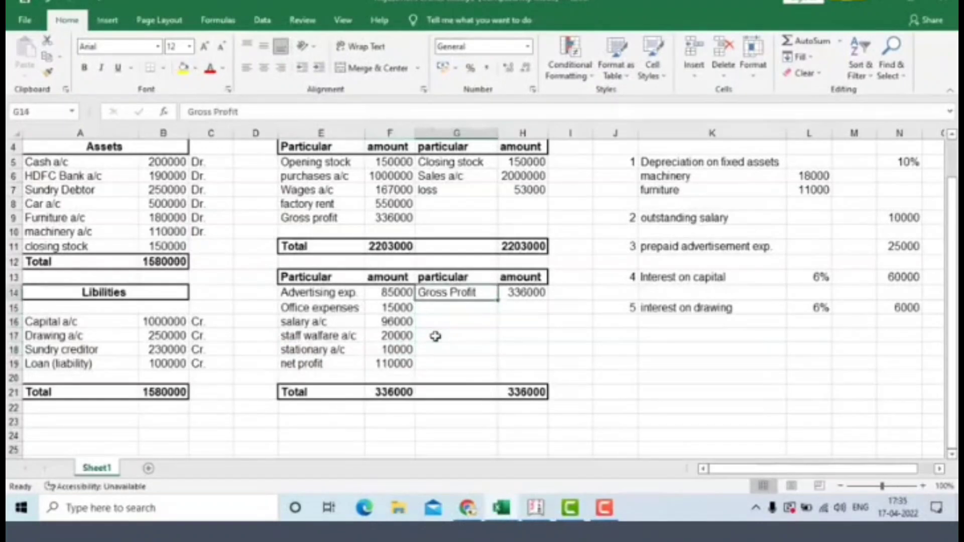
key(Left)
key(Down)
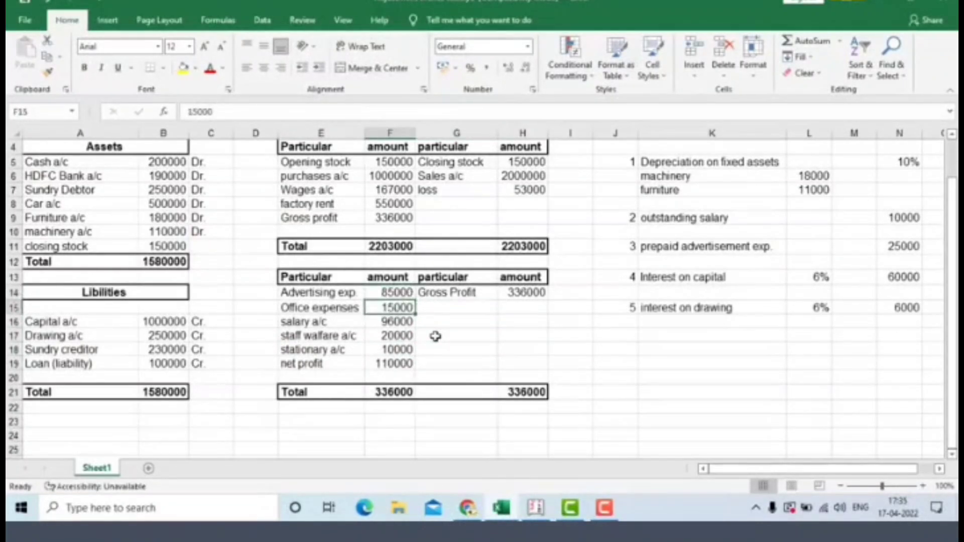
key(Down)
key(Left)
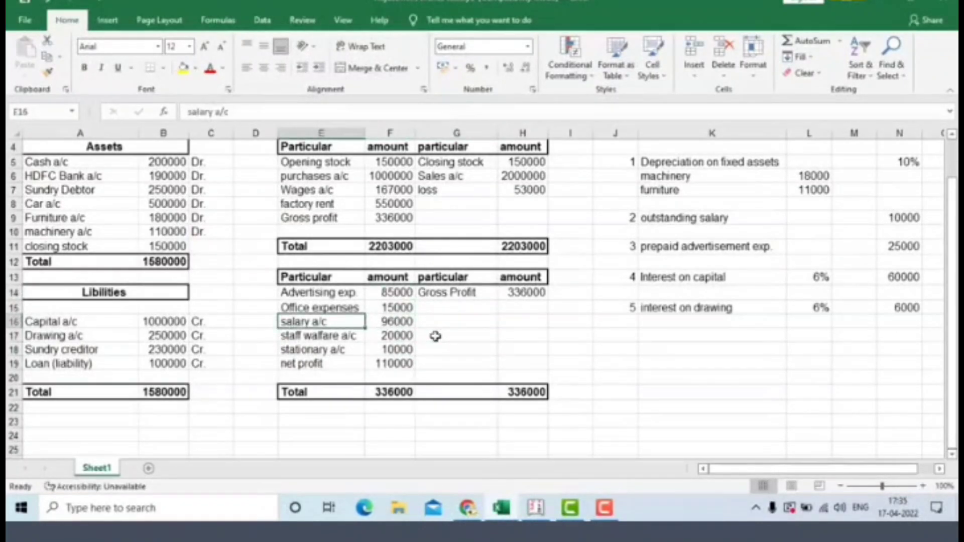
key(Right)
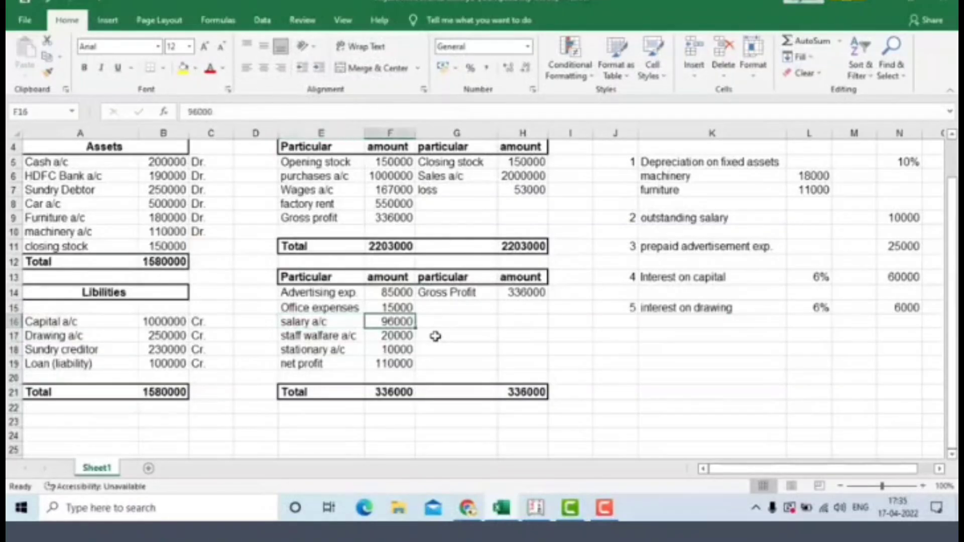
key(alt+Tab)
key(Escape)
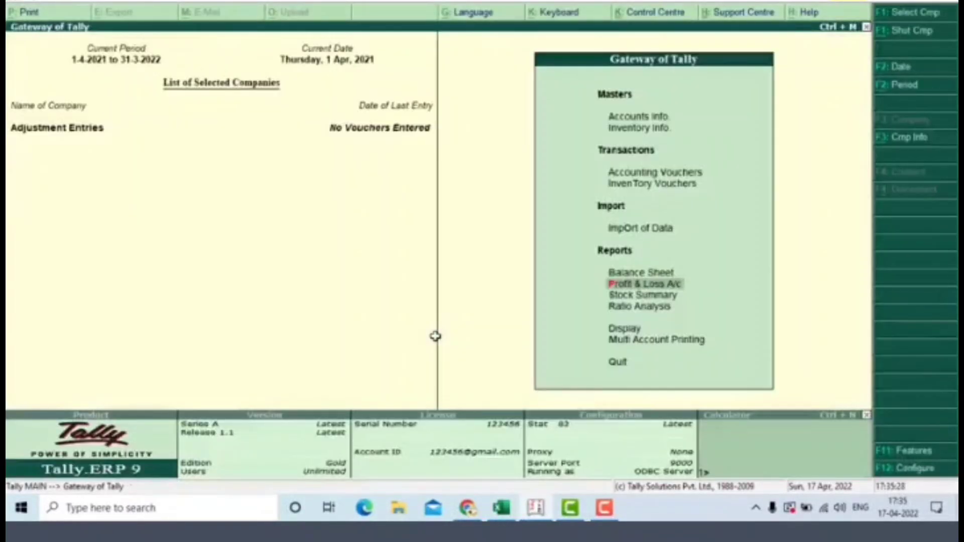
Step: Open the Ledgers menu in the accounts masters of the Adjustment Entries company
key(Up)
key(Up)
key(Up)
key(Up)
key(Up)
key(Up)
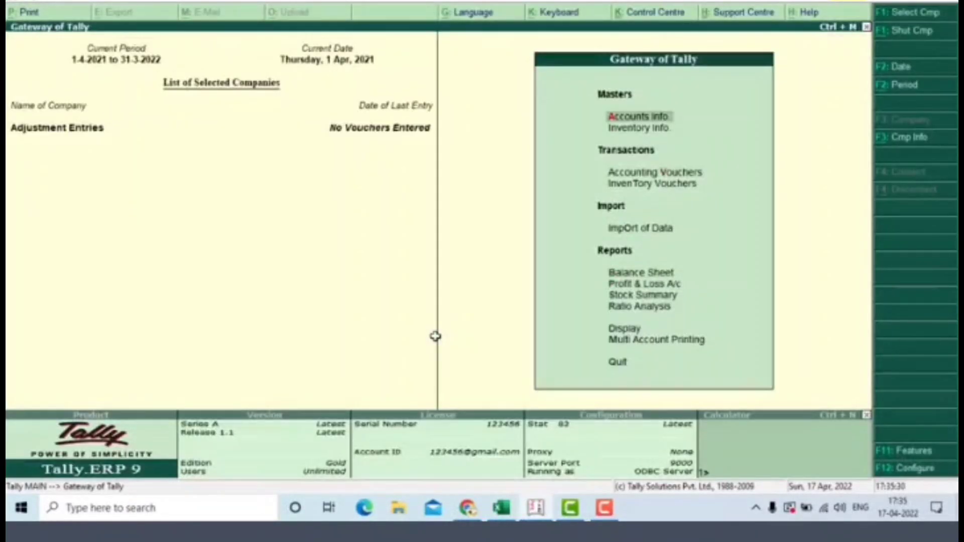
key(Return)
key(Down)
key(Return)
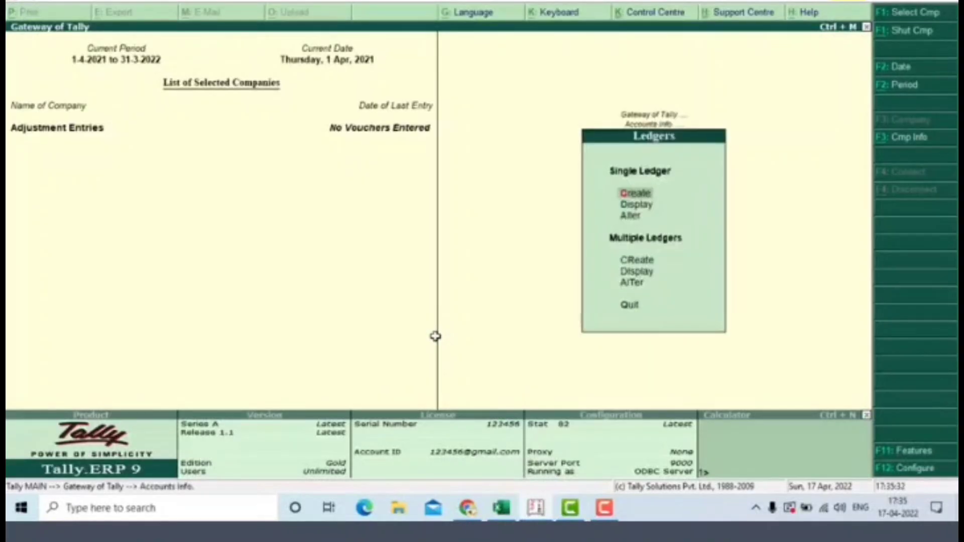
key(Down)
key(Down)
key(Return)
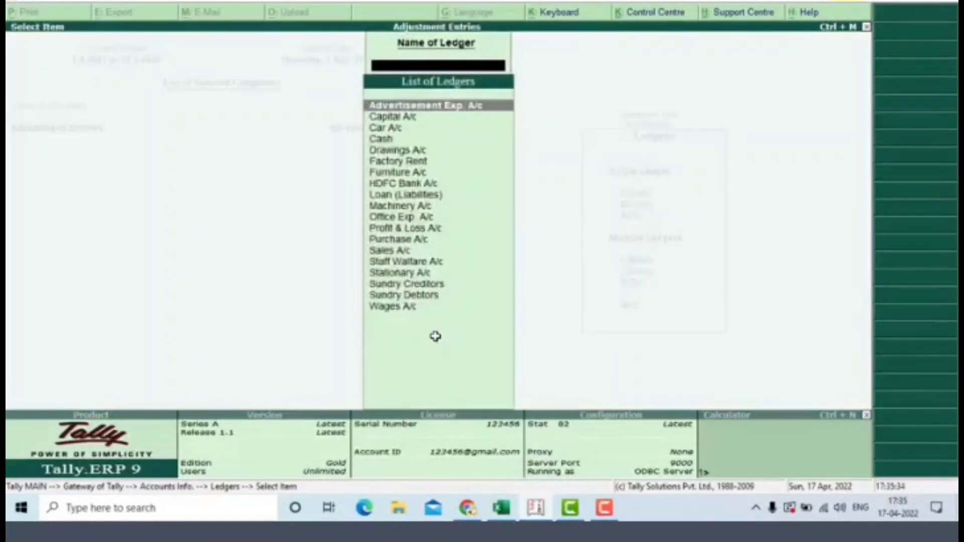
key(Escape)
key(Up)
key(Up)
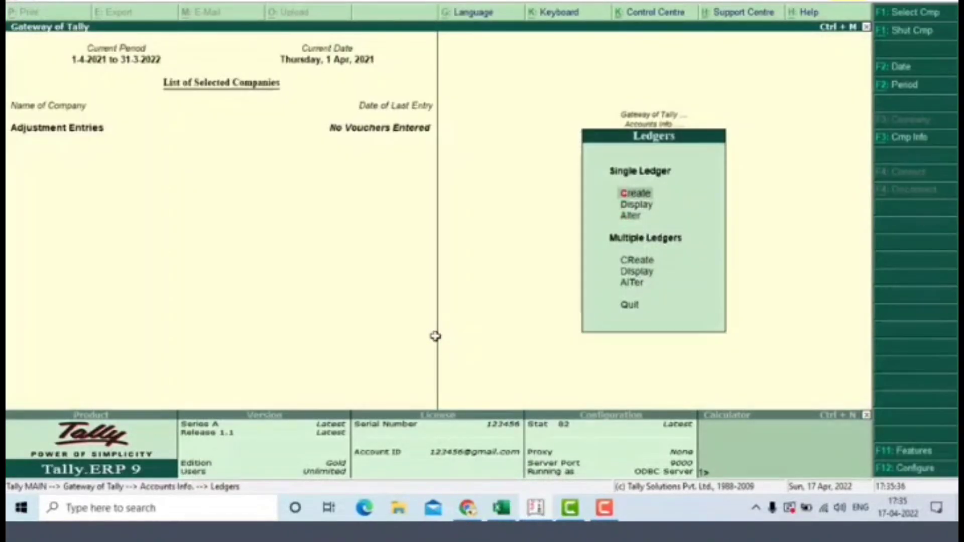
Step: Start a new single ledger named Salary A/c under Indirect Expenses, with inventory values not affected
key(Return)
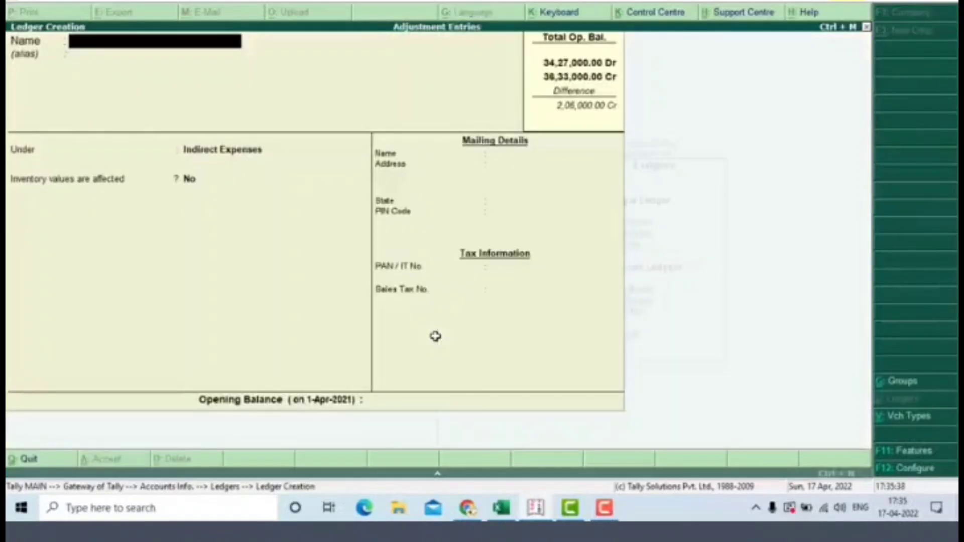
text(Salay a)
key(BackSpace)
key(BackSpace)
key(BackSpace)
text(s)
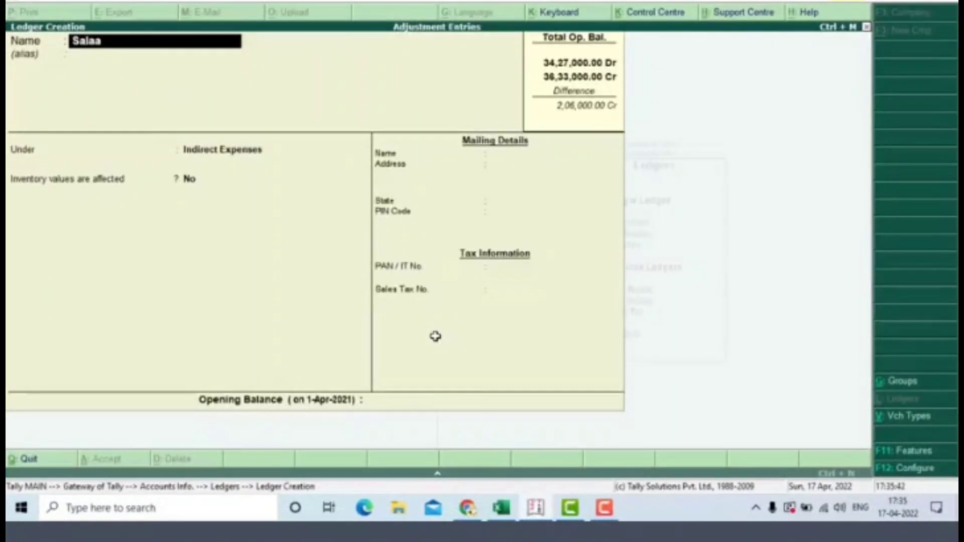
key(BackSpace)
key(BackSpace)
text(ary a/c)
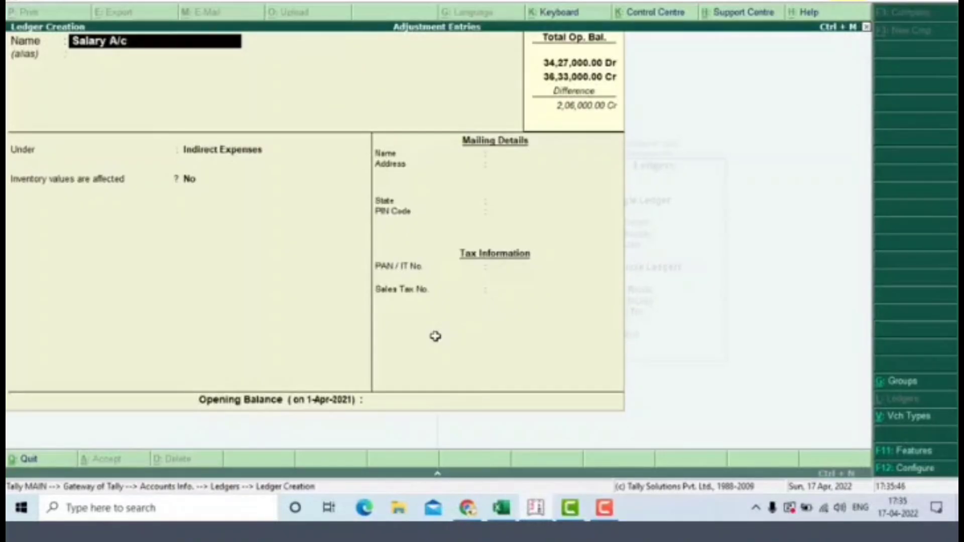
key(Return)
key(Return)
key(Return)
key(Return)
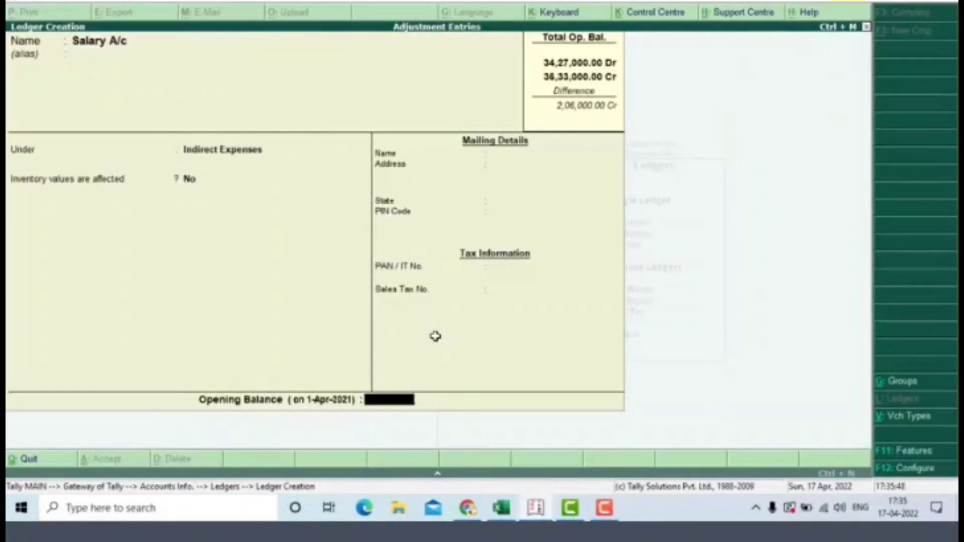
Step: Give the Salary A/c ledger a debit opening balance of 96,000, save it and leave ledger creation
text(96000)
key(Return)
key(Return)
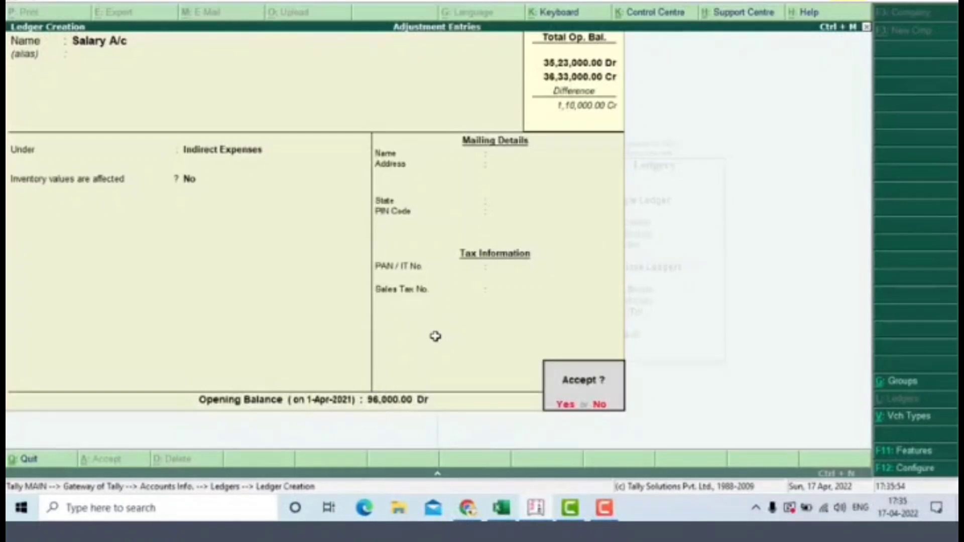
key(Return)
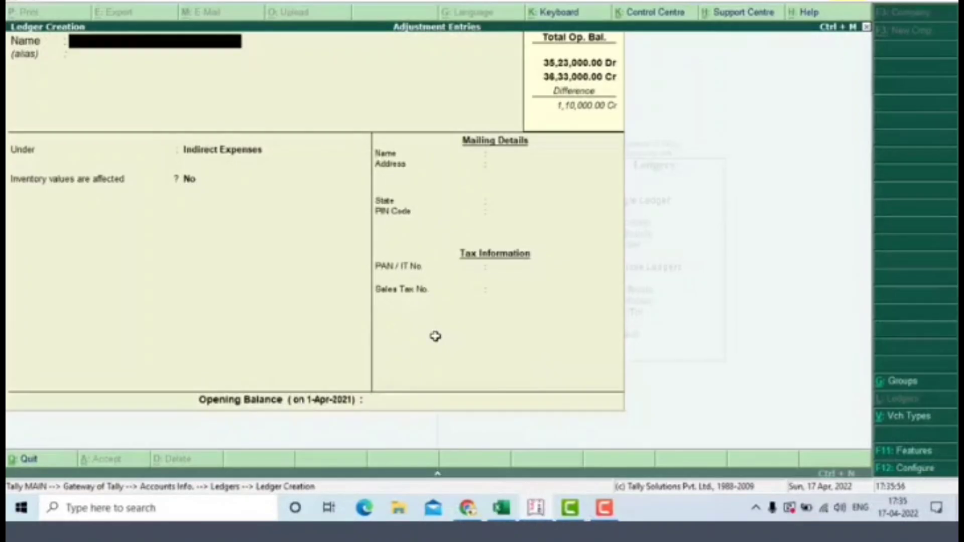
key(Escape)
key(Return)
key(Escape)
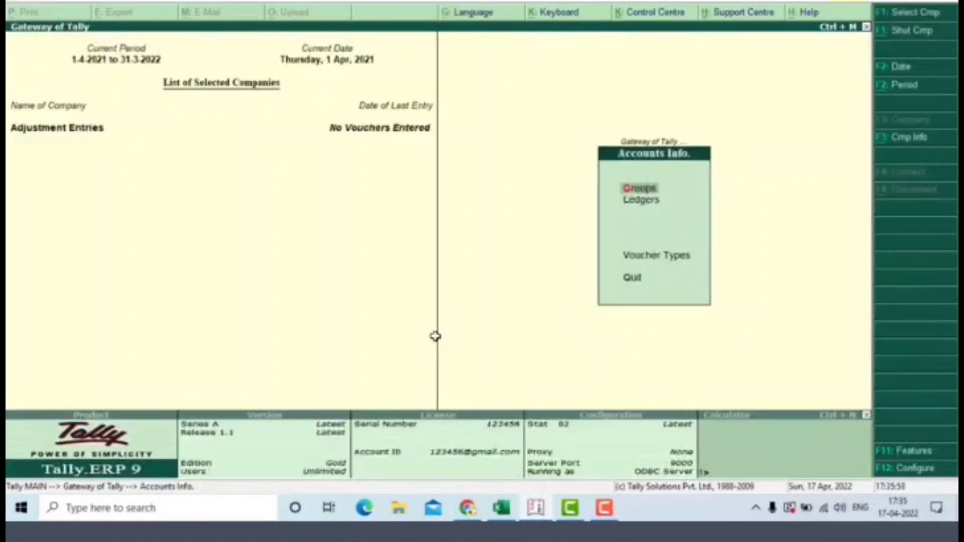
Step: Examine the Profit & Loss A/c report in detailed form, checking the direct and indirect expenses
key(Escape)
key(Down)
key(Down)
key(Down)
key(Down)
key(Down)
key(Down)
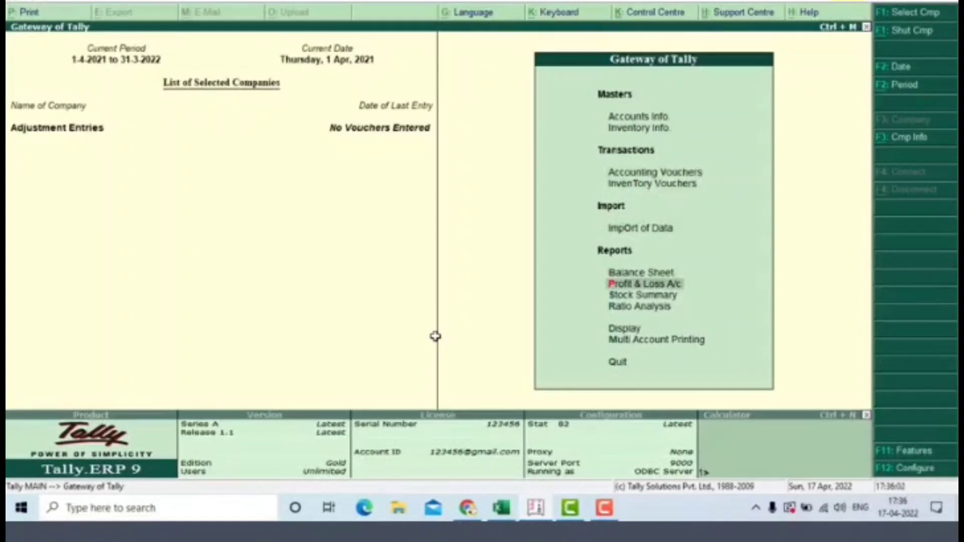
key(Return)
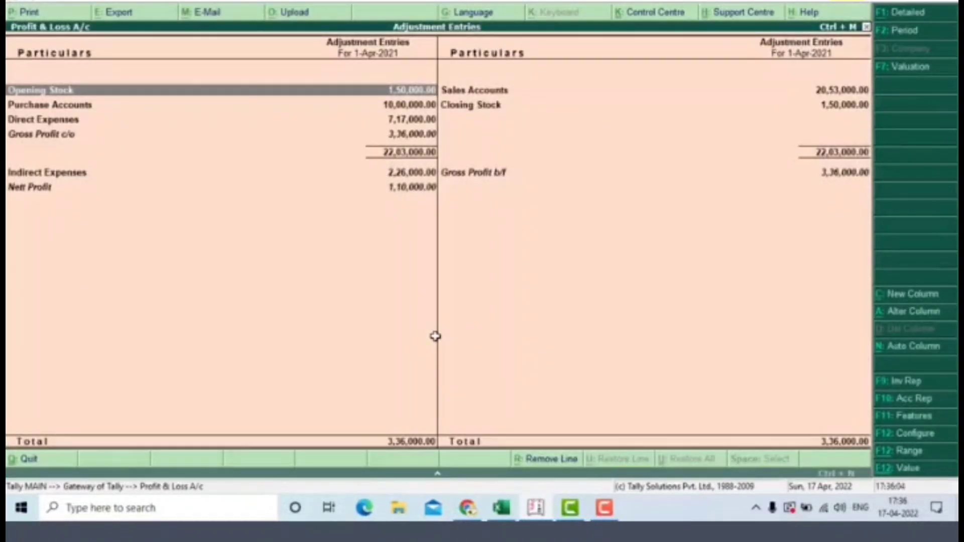
key(alt+F1)
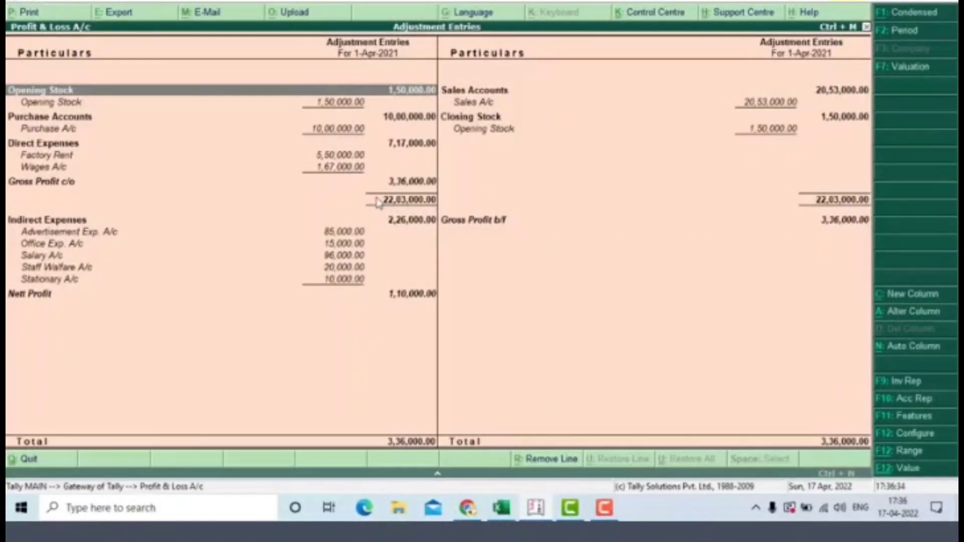
key(Escape)
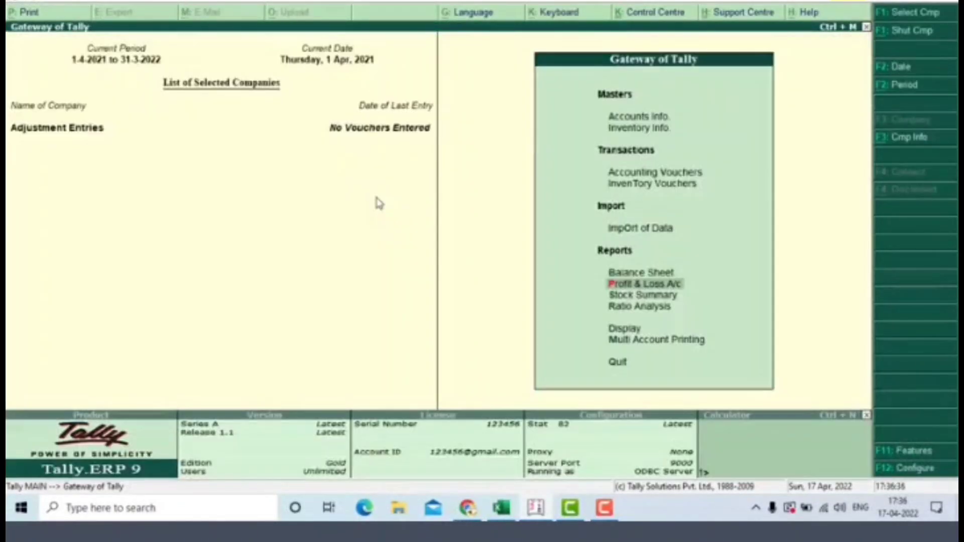
Step: Examine the Balance Sheet in detailed form, going through its liabilities and assets
key(Up)
key(Return)
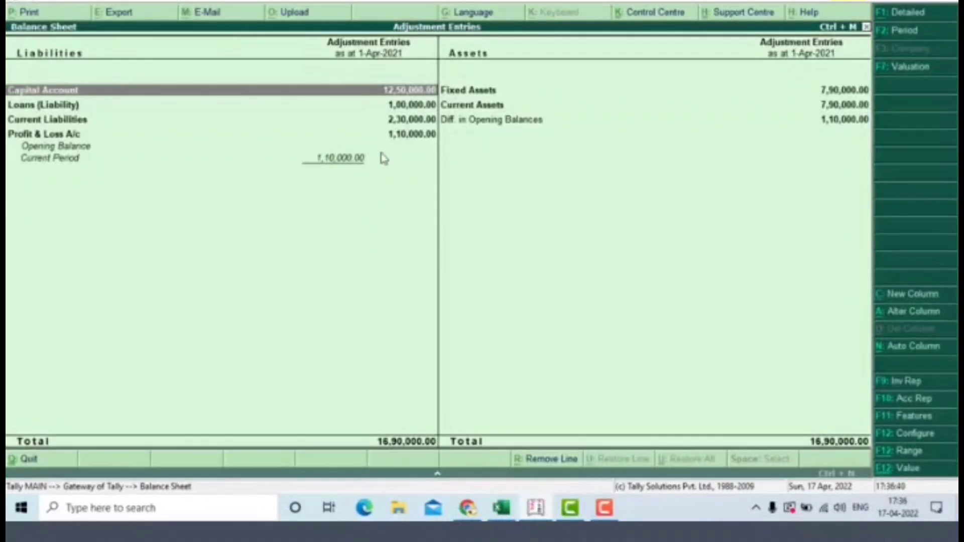
key(alt+F1)
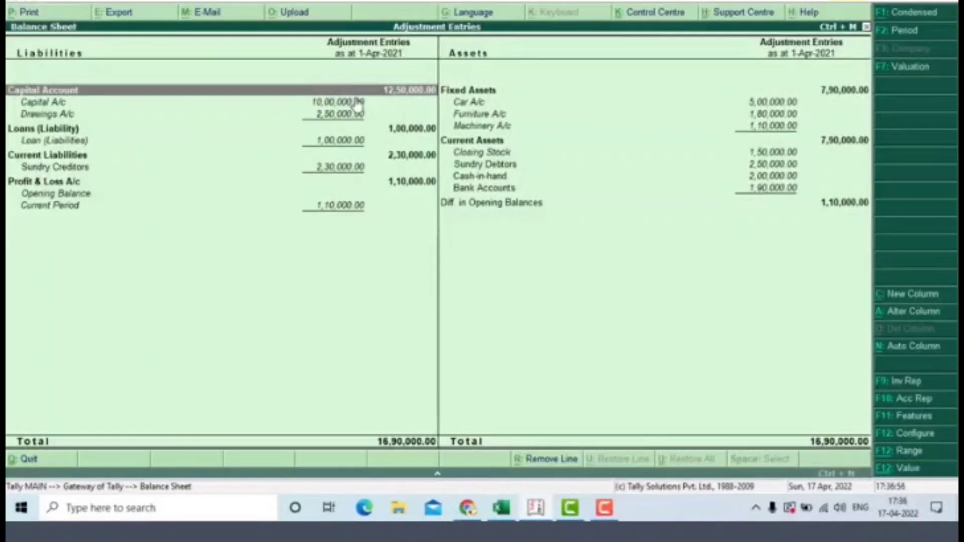
key(Right)
key(Down)
key(Down)
key(Down)
key(Down)
key(Down)
key(Down)
key(Down)
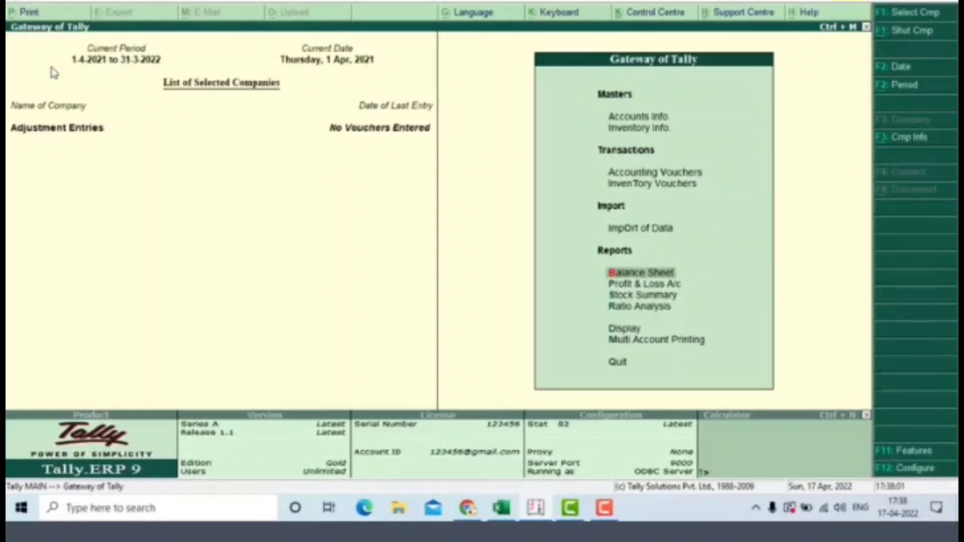
Step: Display the Trial Balance in detailed form
key(Down)
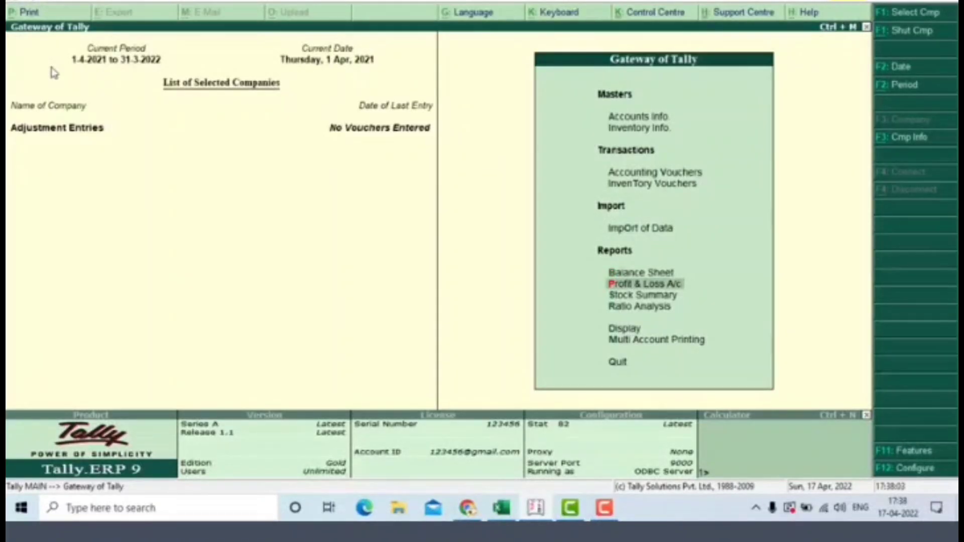
key(Down)
key(Down)
key(Down)
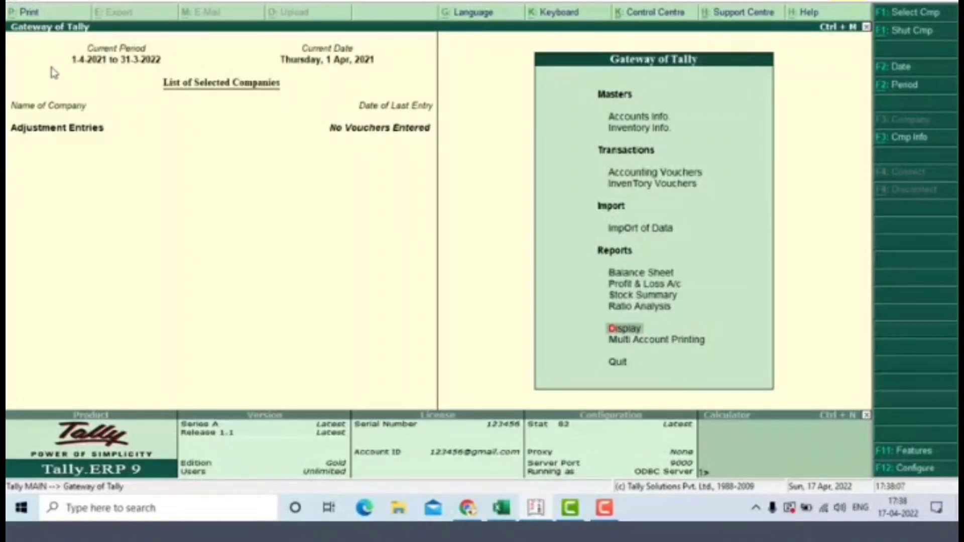
key(Return)
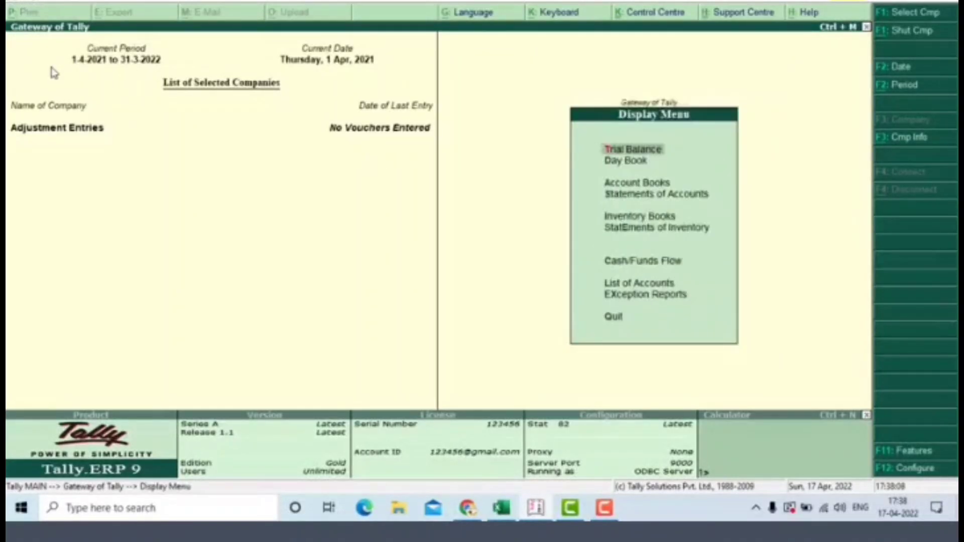
key(Return)
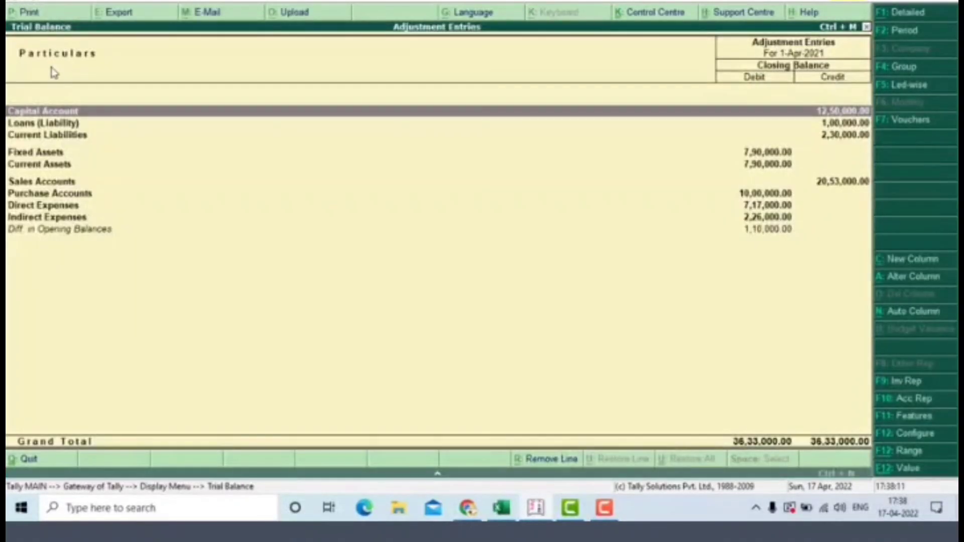
key(alt+F1)
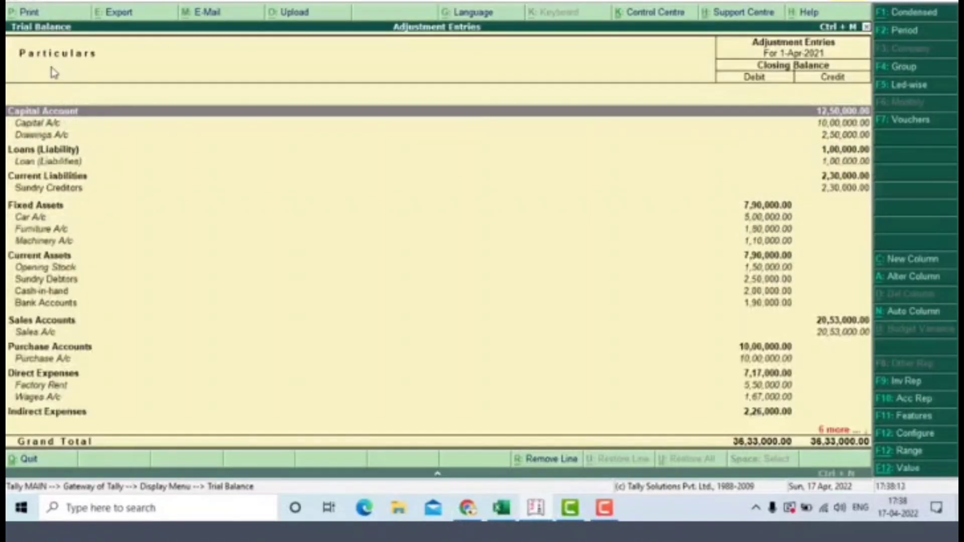
Step: Review all ledger balances in the Trial Balance from Capital Account to Stationary A/c, and return to the Gateway
key(Down)
key(Down)
key(Down)
key(Down)
key(Down)
key(Down)
key(Down)
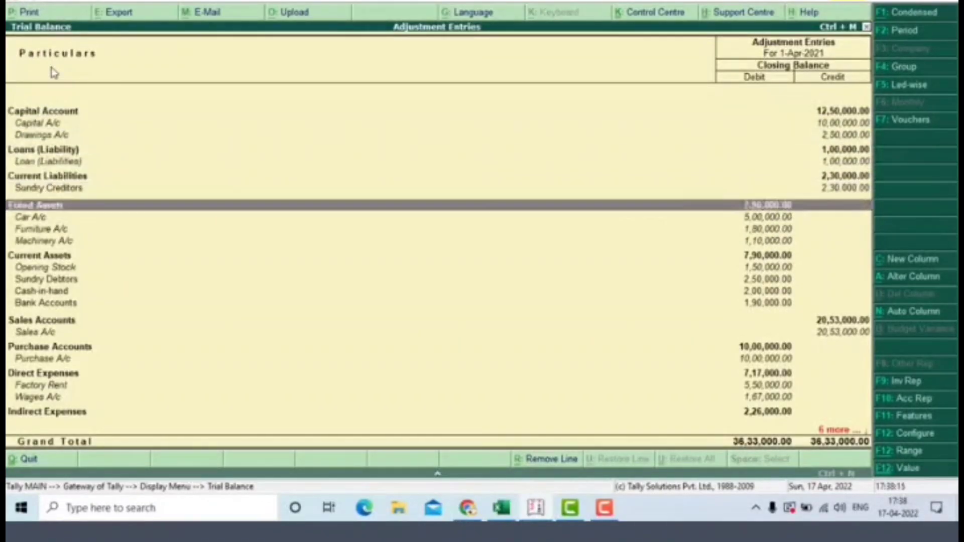
key(Down)
key(Down)
key(Down)
key(Down)
key(Down)
key(Down)
key(Down)
key(Down)
key(Down)
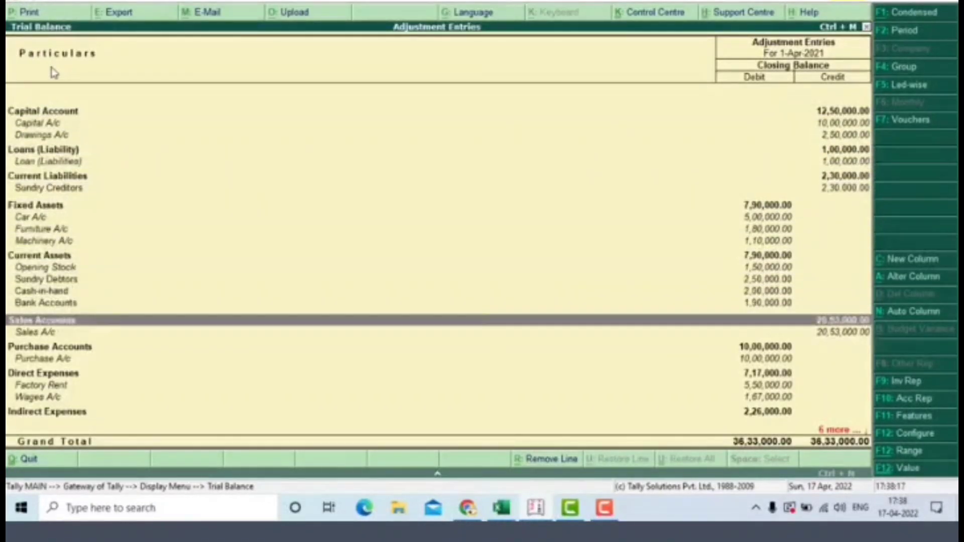
key(Down)
key(Down)
key(Down)
key(Down)
key(Down)
key(Down)
key(Down)
key(Down)
key(Down)
key(Down)
key(Down)
key(Down)
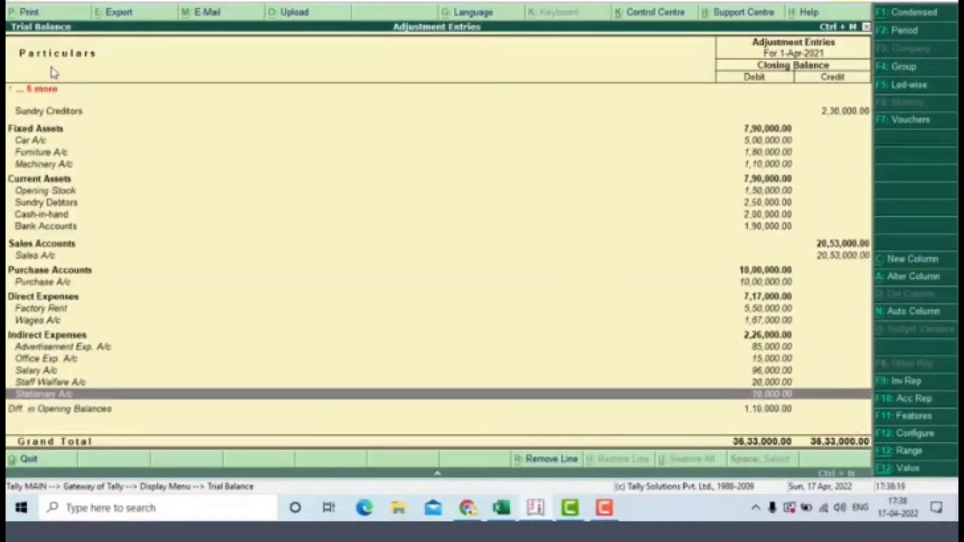
key(Up)
key(Up)
key(Up)
key(Up)
key(Up)
key(Up)
key(Up)
key(Up)
key(Up)
key(Up)
key(Up)
key(Up)
key(Up)
key(Up)
key(Up)
key(Up)
key(Up)
key(Up)
key(Up)
key(Up)
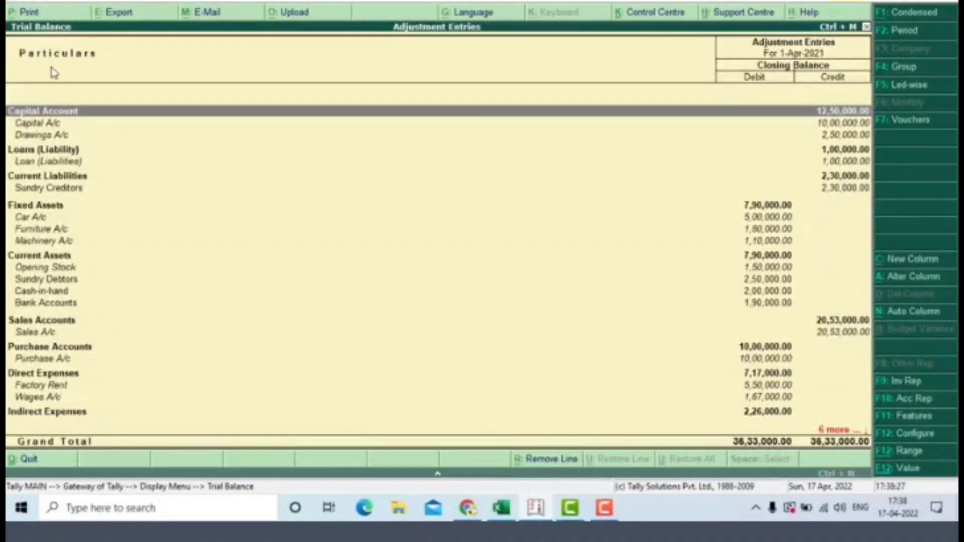
key(Escape)
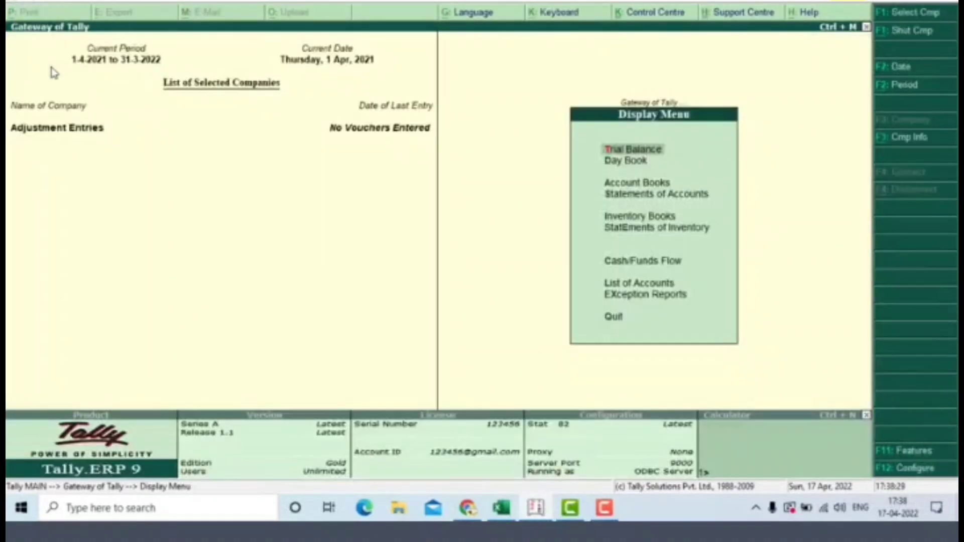
key(Escape)
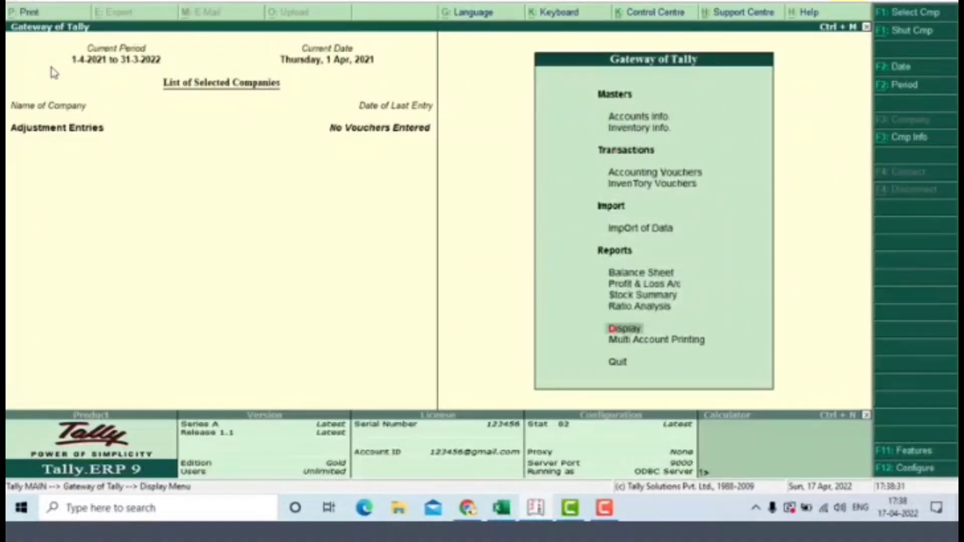
key(Up)
key(Up)
key(Up)
key(Up)
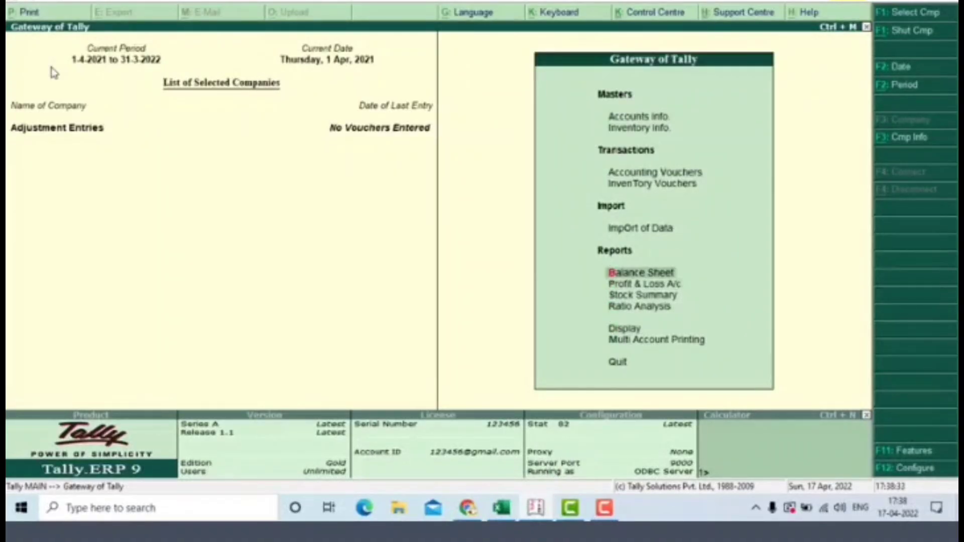
key(Down)
key(Down)
key(Up)
key(Up)
Step: Switch to the Excel sheet and examine the fixed-asset depreciation adjustment, its rate, and the car, furniture and machinery accounts
key(alt+Tab)
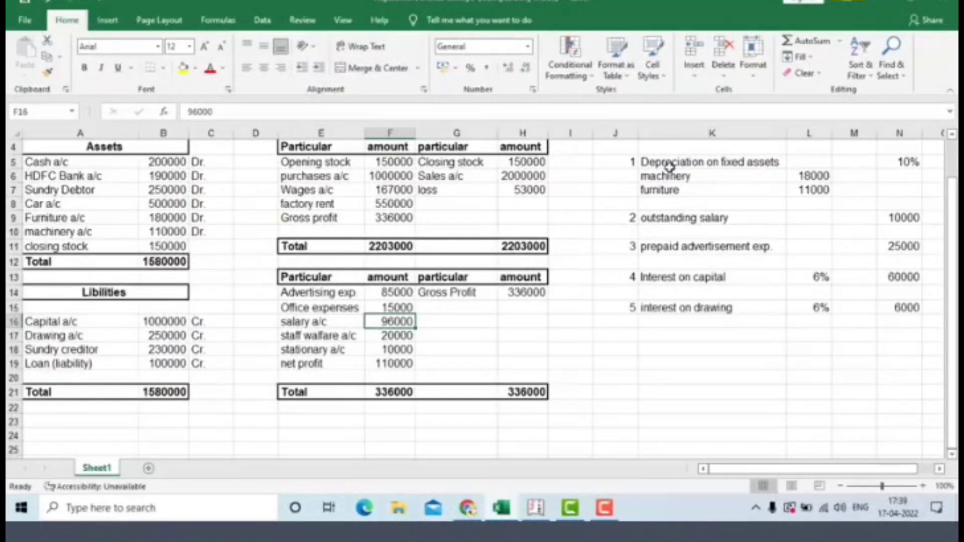
key(Right)
key(Right)
key(Right)
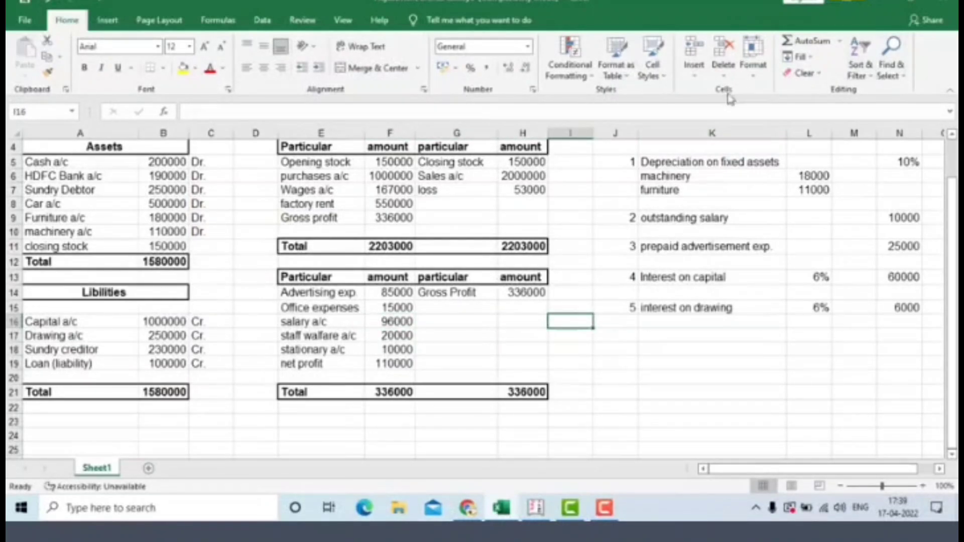
click(908, 164)
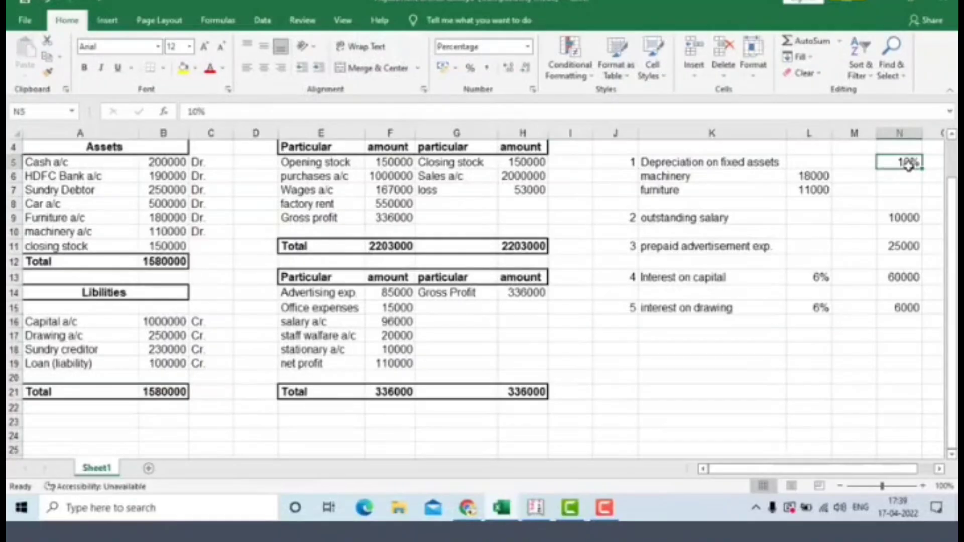
click(56, 206)
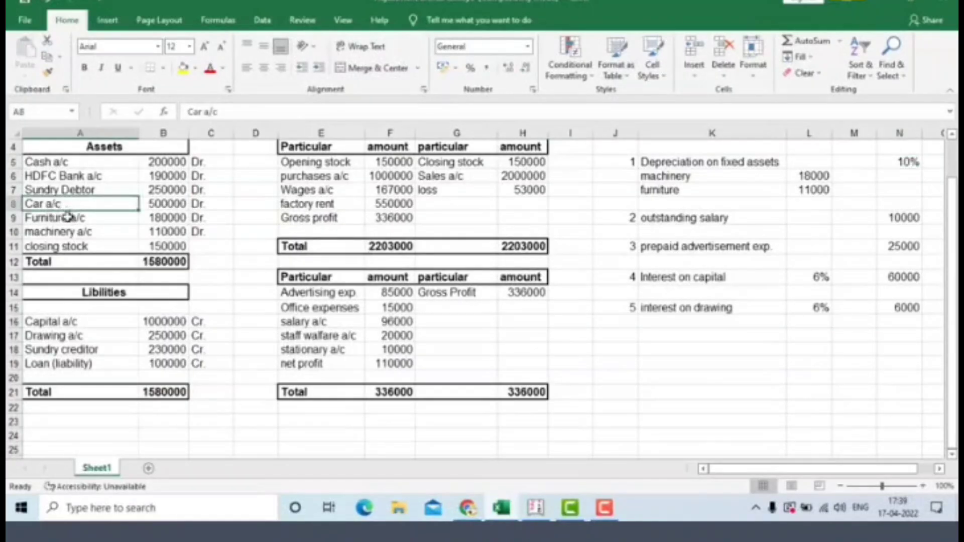
click(68, 219)
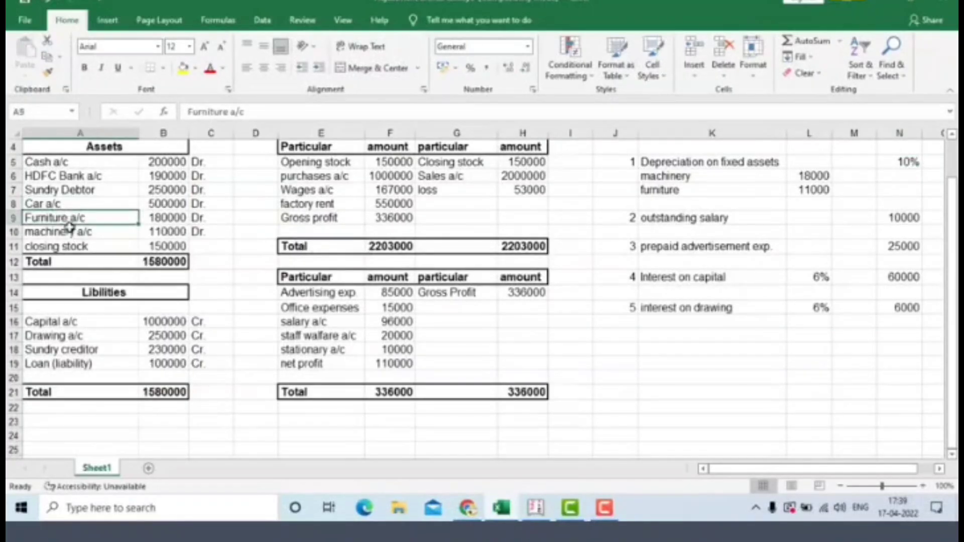
click(71, 232)
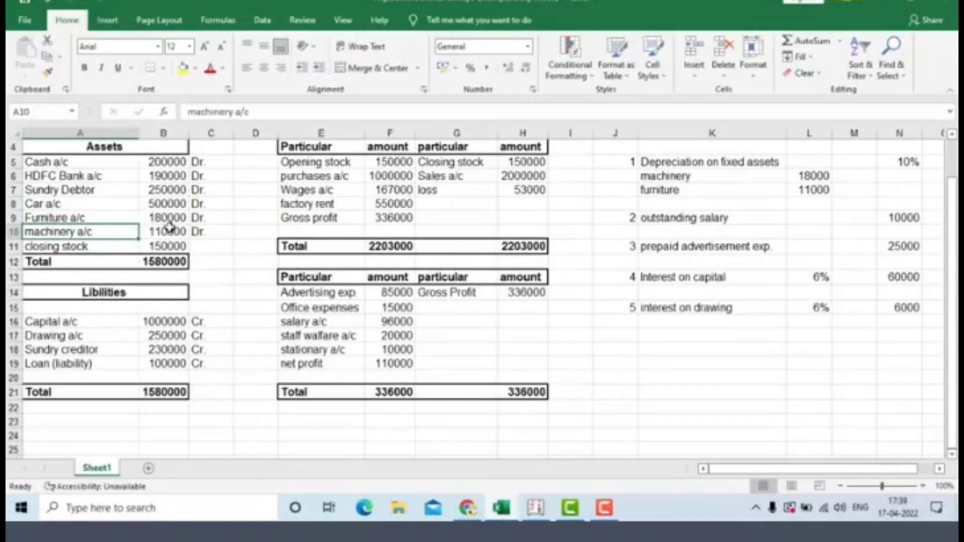
Step: Add "car" below furniture in the list of fixed assets to depreciate
click(653, 205)
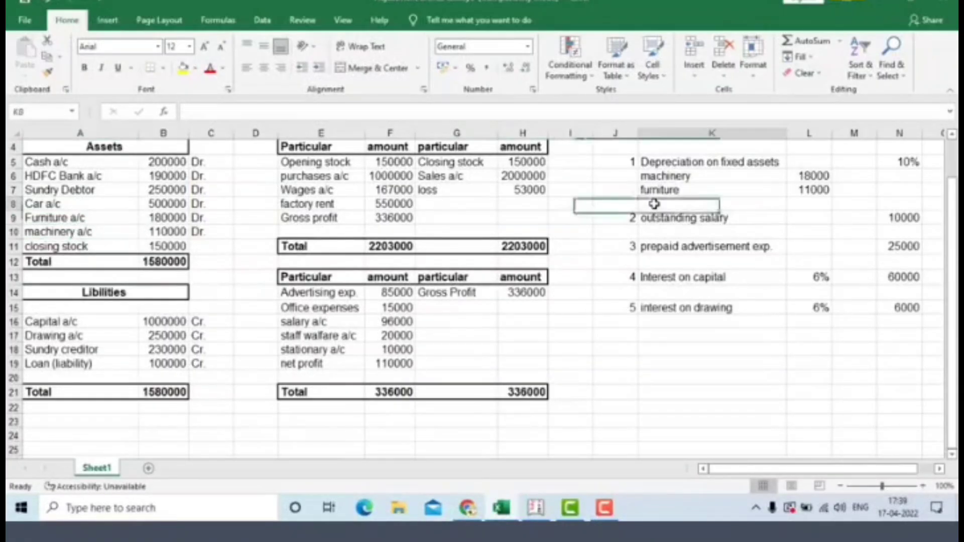
text(ca)
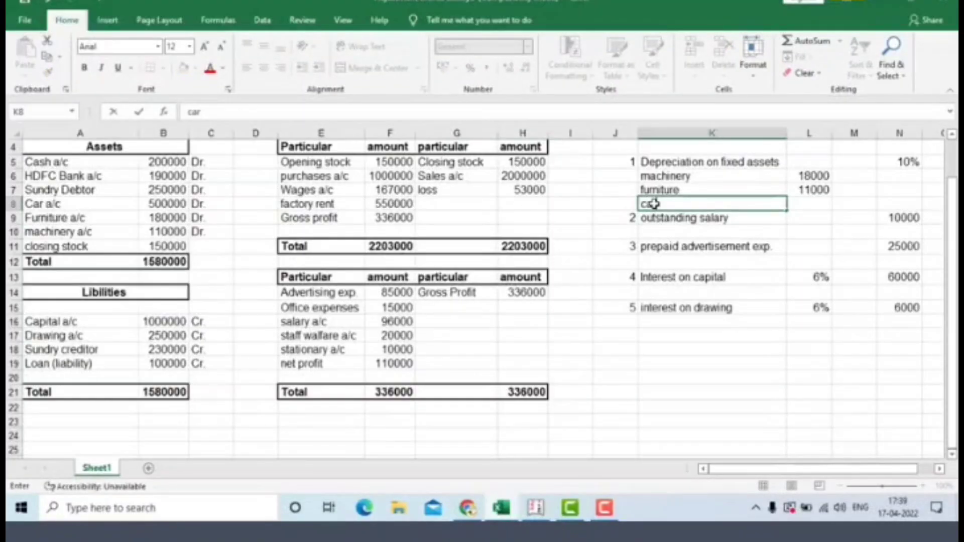
text(r)
key(Tab)
Step: Go through the remaining adjustments in the sheet: outstanding salary, prepaid advertisement expense, interest on capital and interest on drawing
key(Tab)
key(Tab)
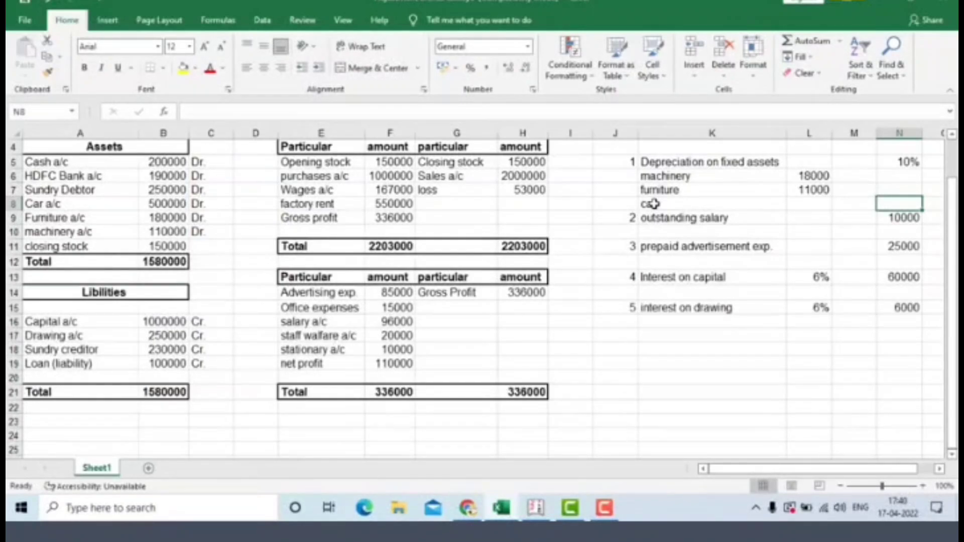
key(Down)
key(Down)
key(Down)
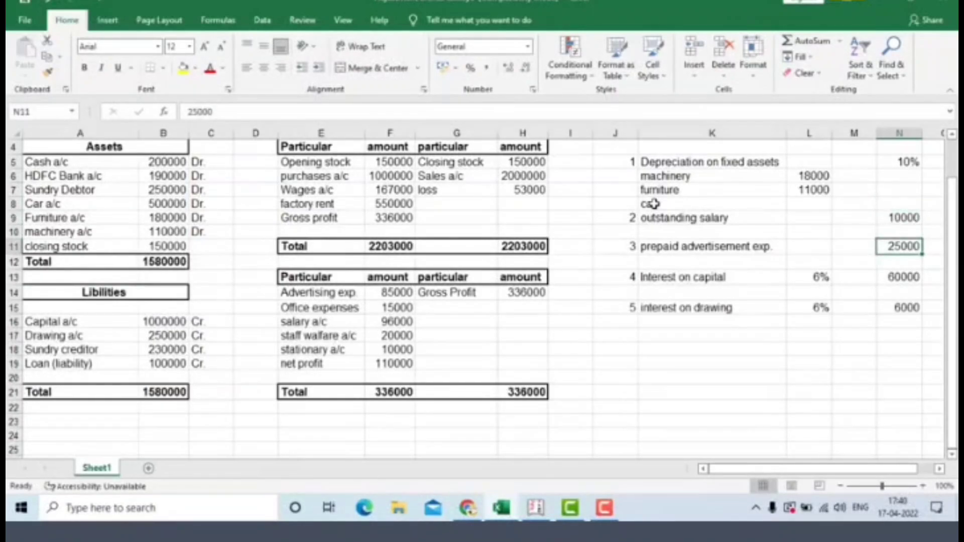
key(Left)
key(Left)
key(Left)
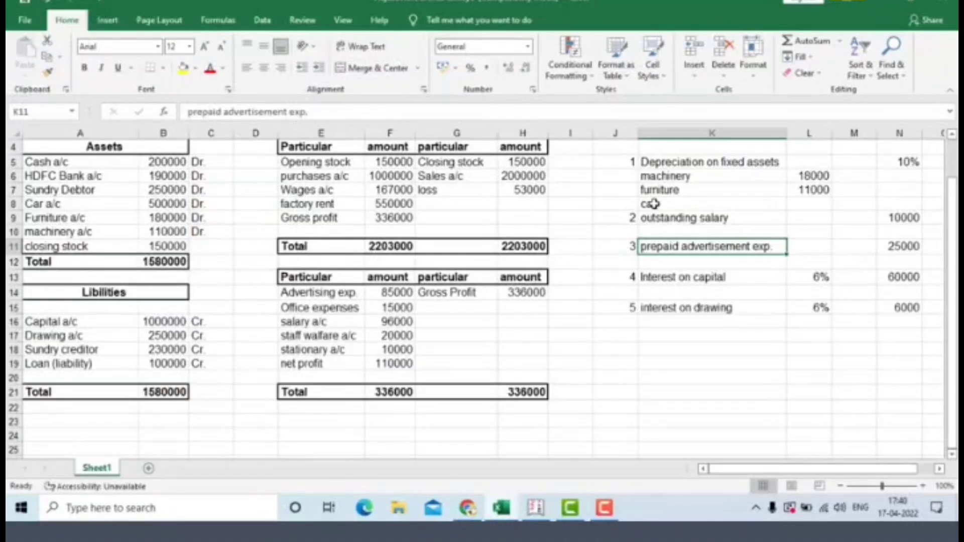
key(Down)
key(Down)
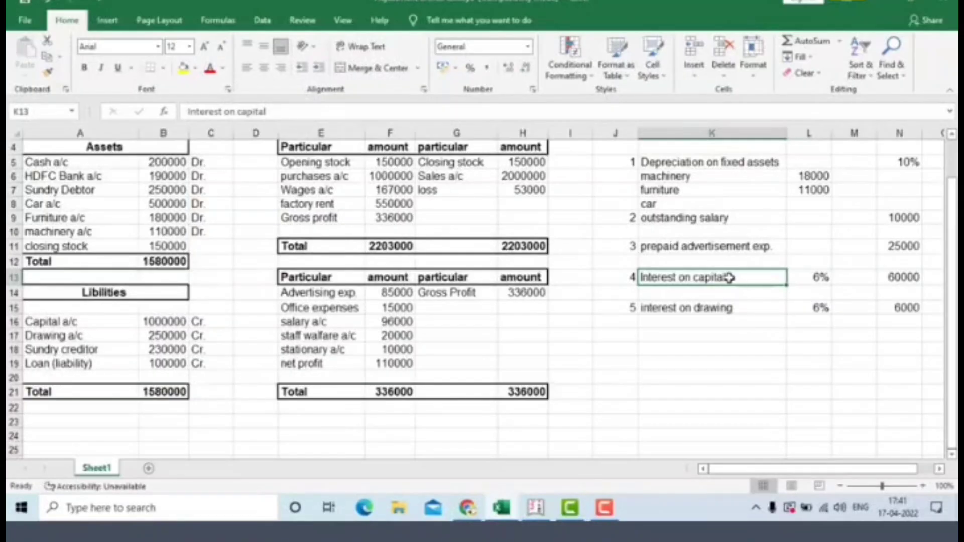
click(695, 308)
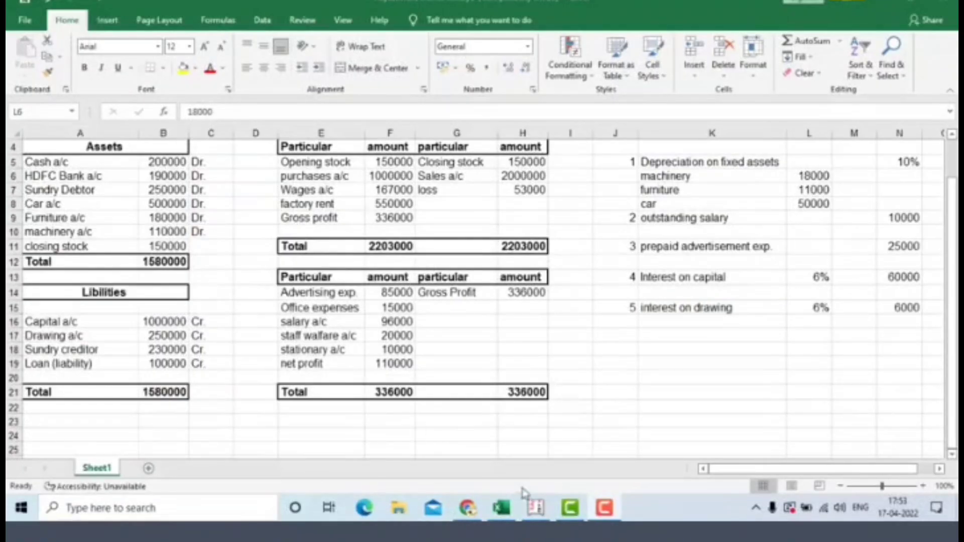
Step: Switch to Tally and open a new Journal voucher for the Adjustment Entries company
click(536, 509)
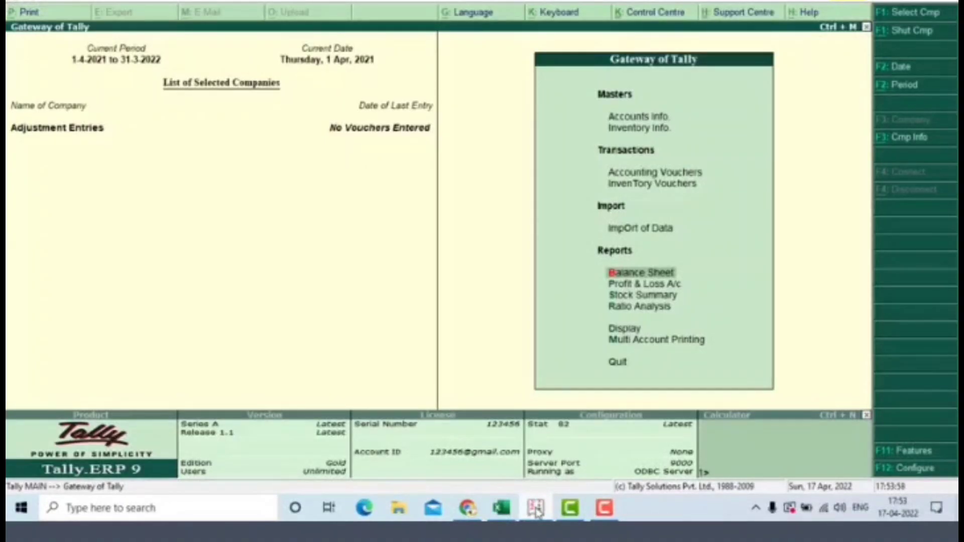
key(Down)
key(Down)
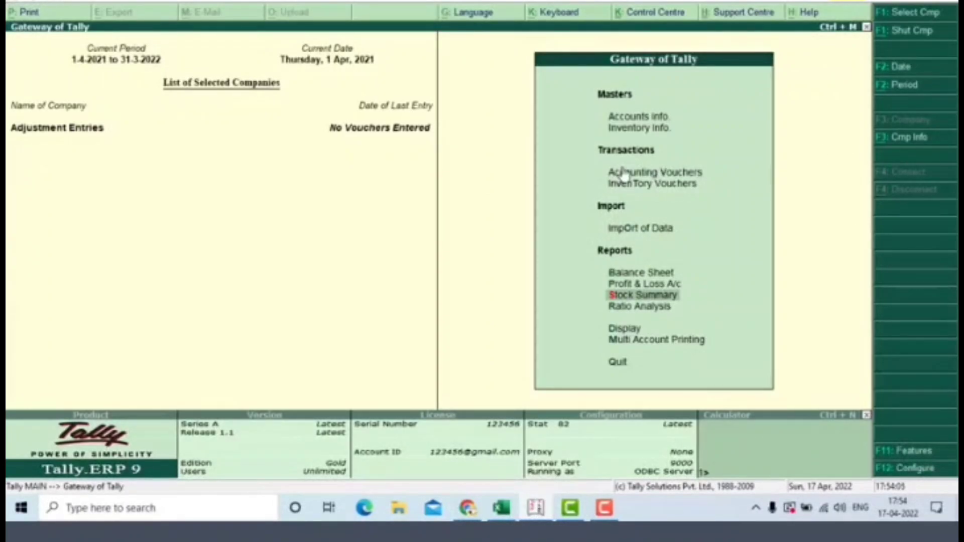
key(Down)
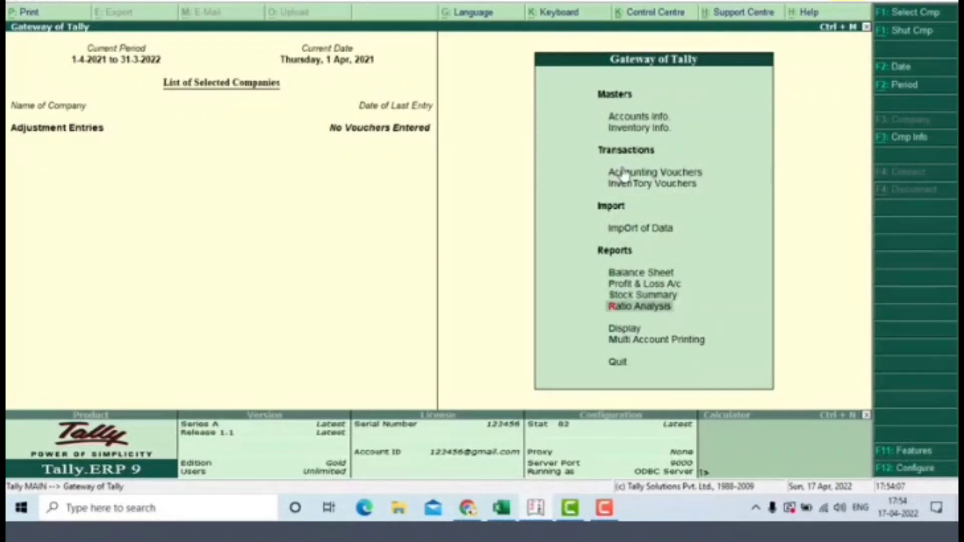
click(624, 175)
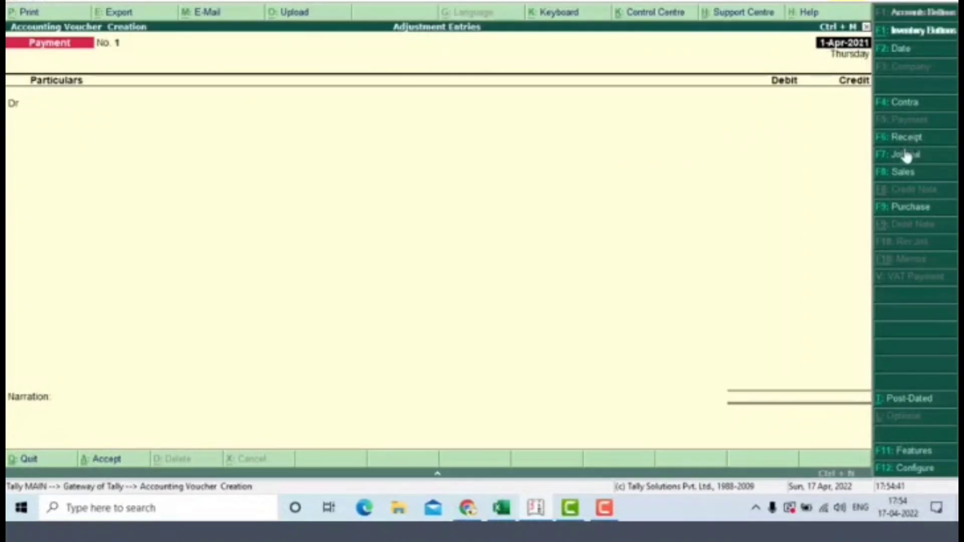
click(901, 159)
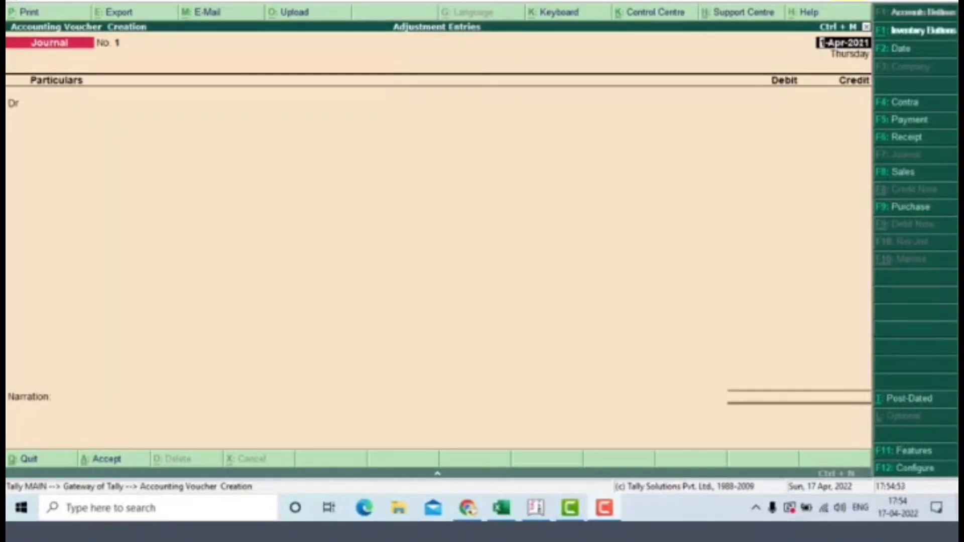
Step: Check the machinery depreciation amount in the Excel sheet, and return to the Journal voucher in Tally
key(alt+Tab)
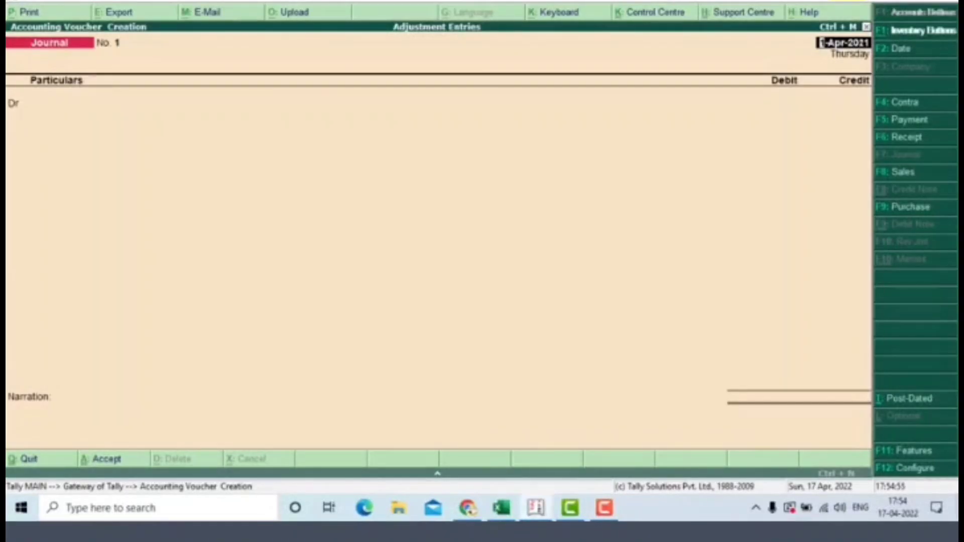
key(alt+Tab)
key(alt+Tab)
key(alt+Tab)
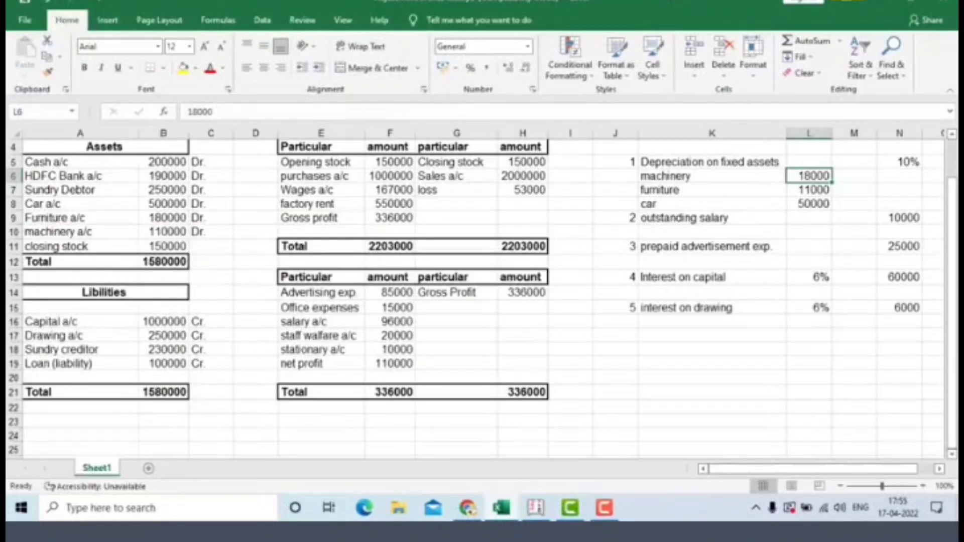
key(alt+Tab)
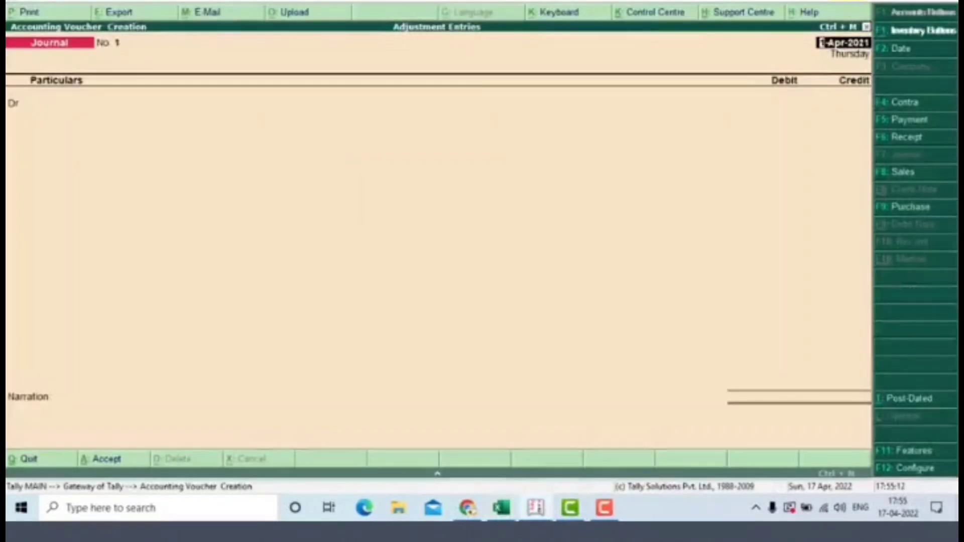
Step: Create the ledger Depreciation A/c under Indirect Expenses from the voucher's debit line, with inventory values not affected
key(Return)
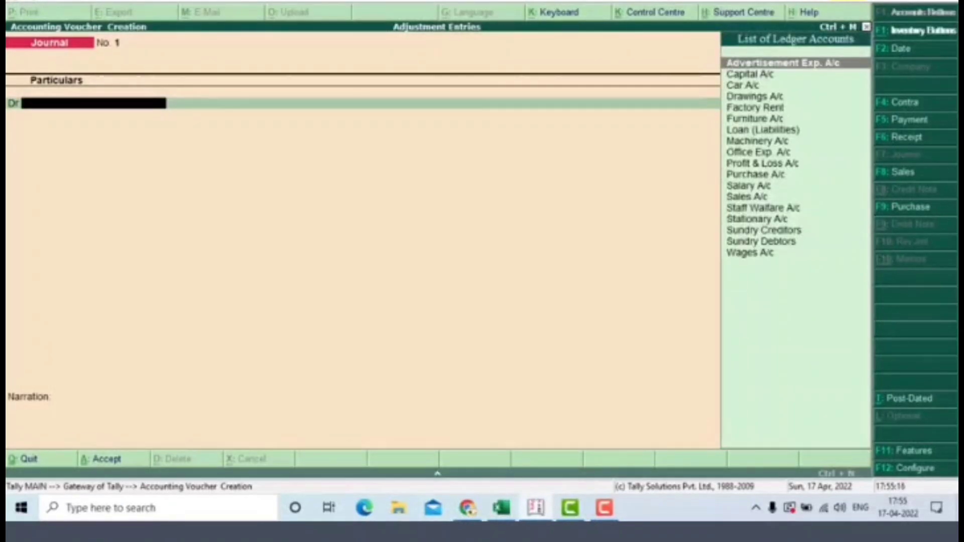
key(alt+c)
text(De)
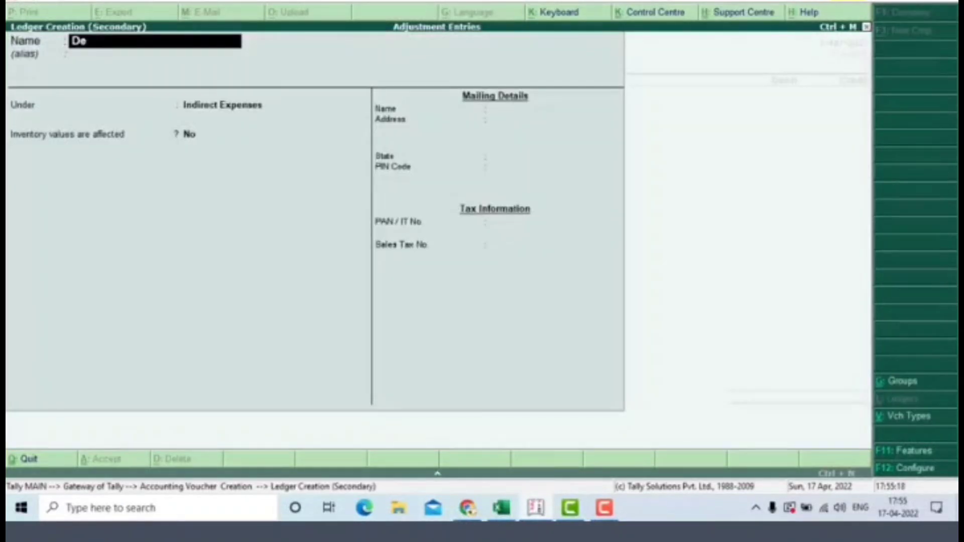
text(preciation)
key(BackSpace)
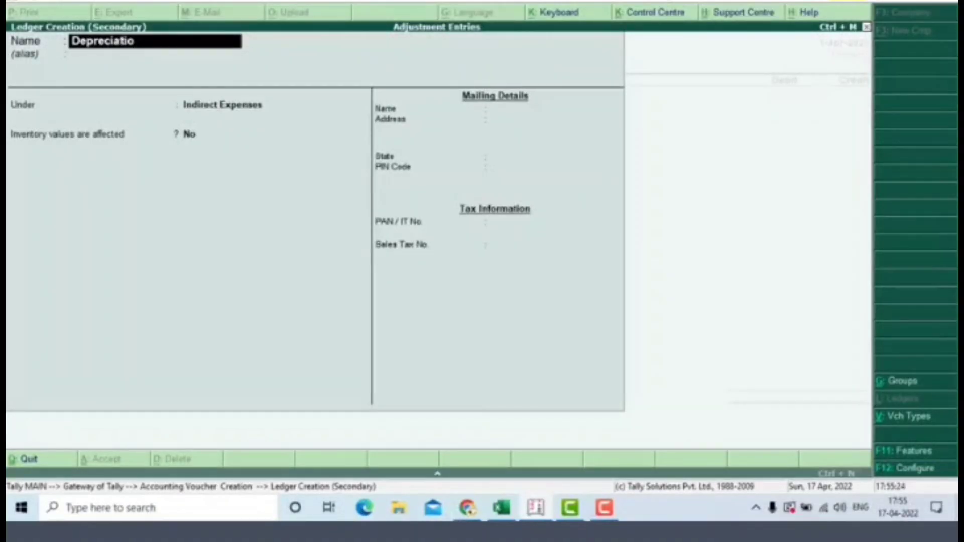
text(n a/c)
key(Return)
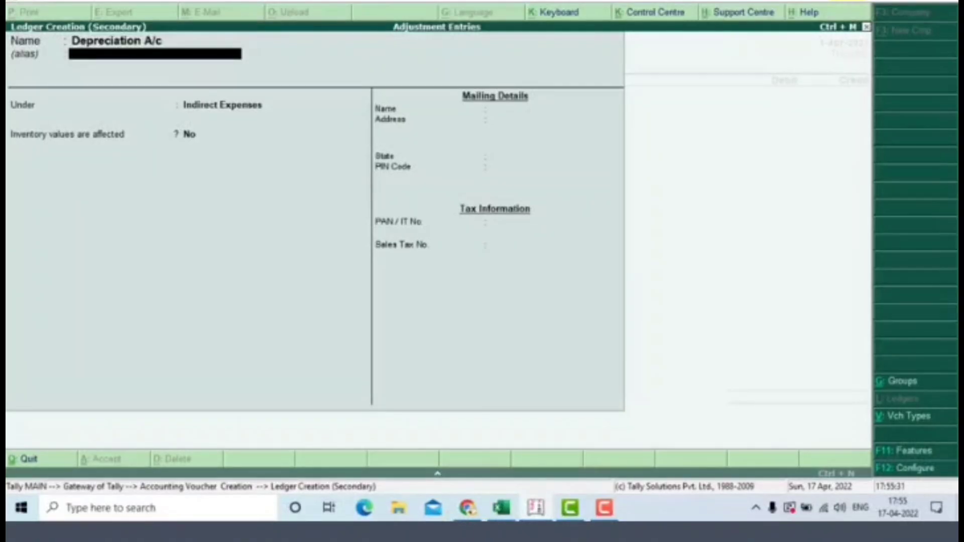
key(Return)
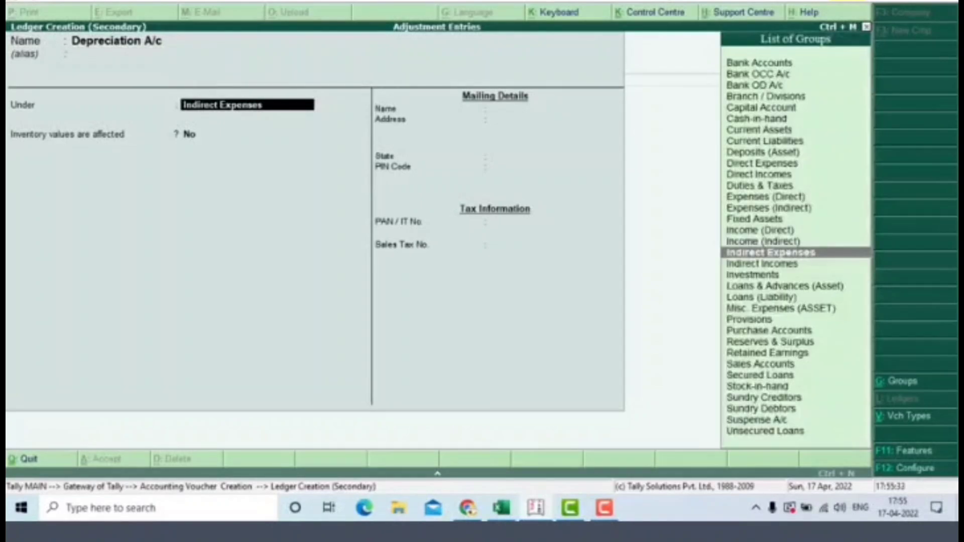
key(Return)
key(Return)
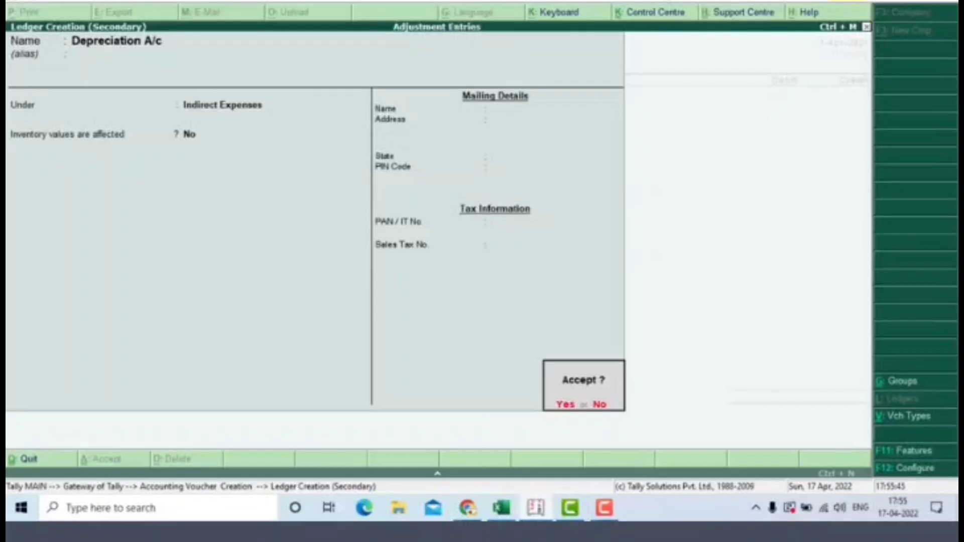
key(Return)
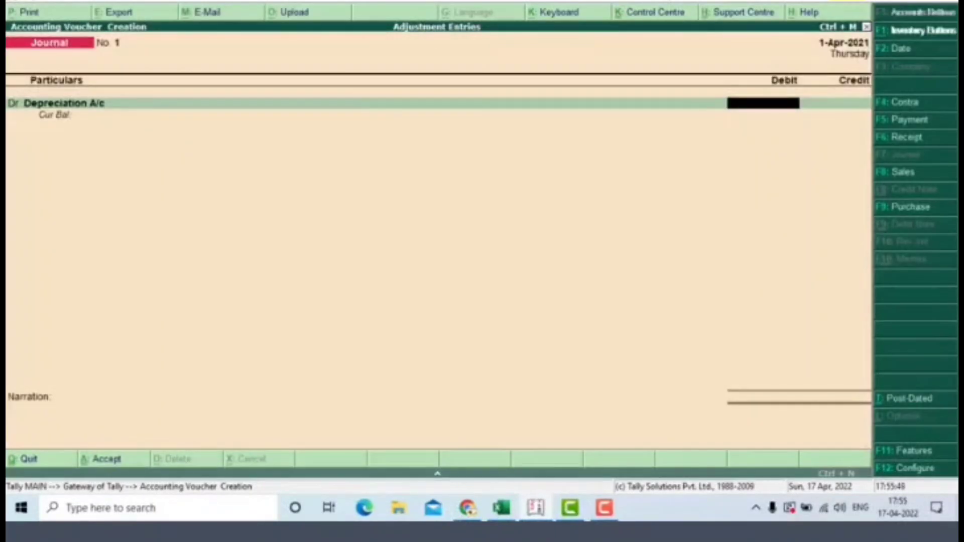
Step: Look up the machinery depreciation in the Excel sheet and debit Depreciation A/c with 18000 in the Tally journal
key(alt+Tab)
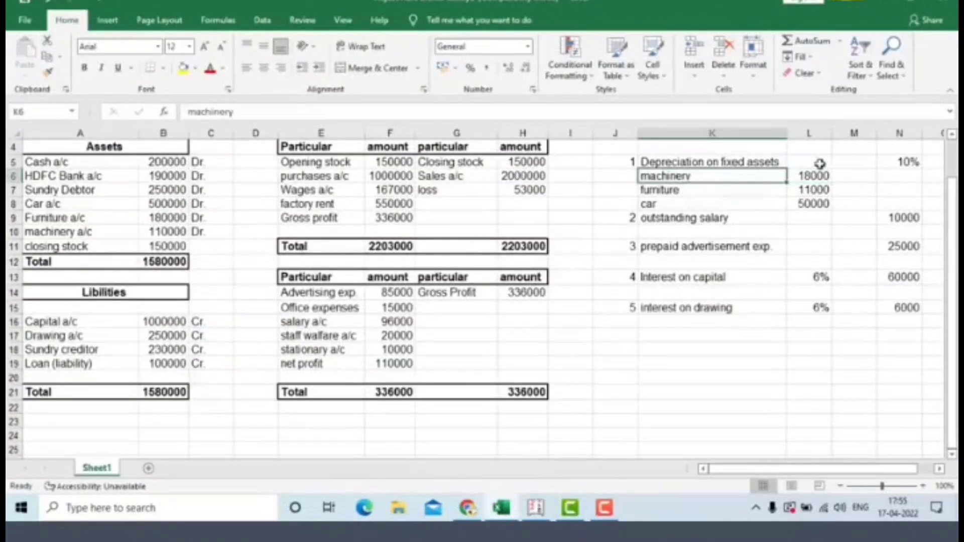
click(815, 179)
key(alt+Tab)
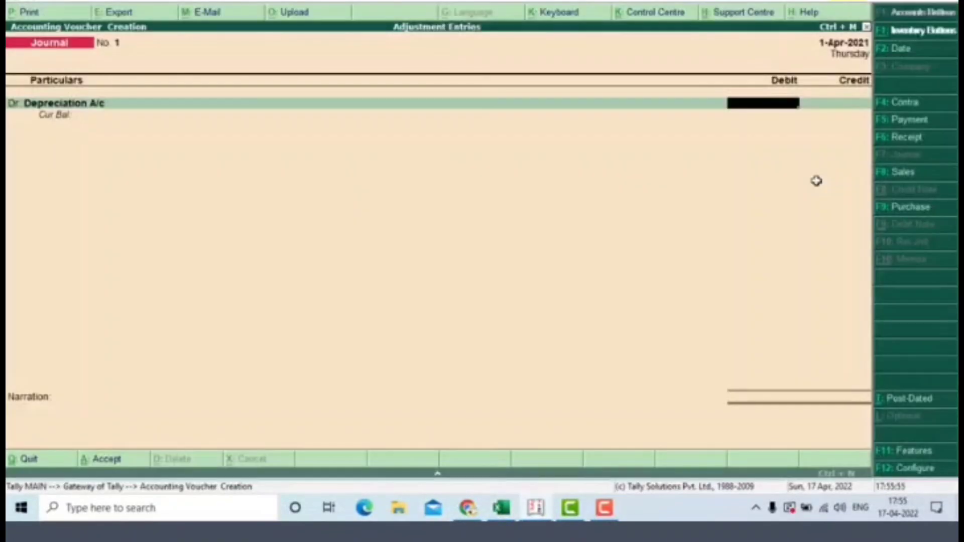
text(18000)
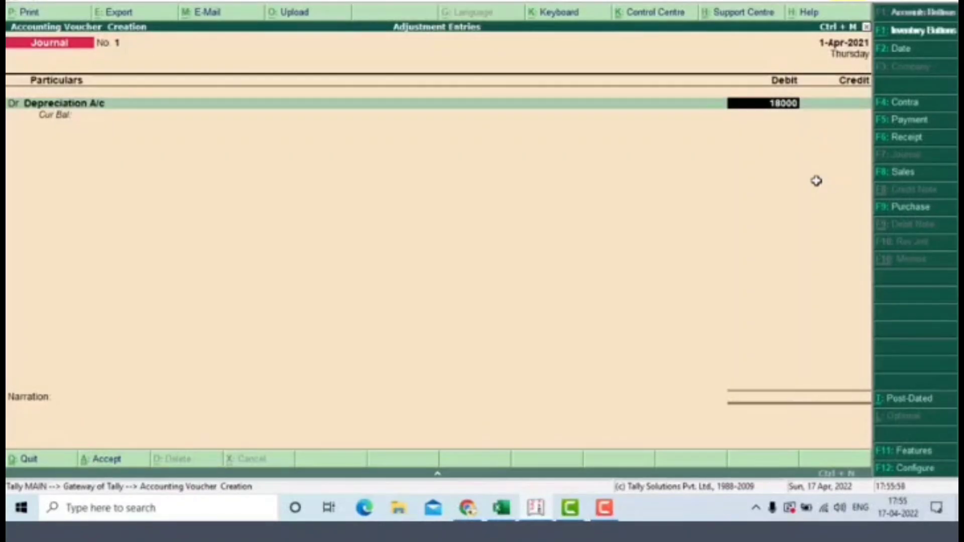
key(Return)
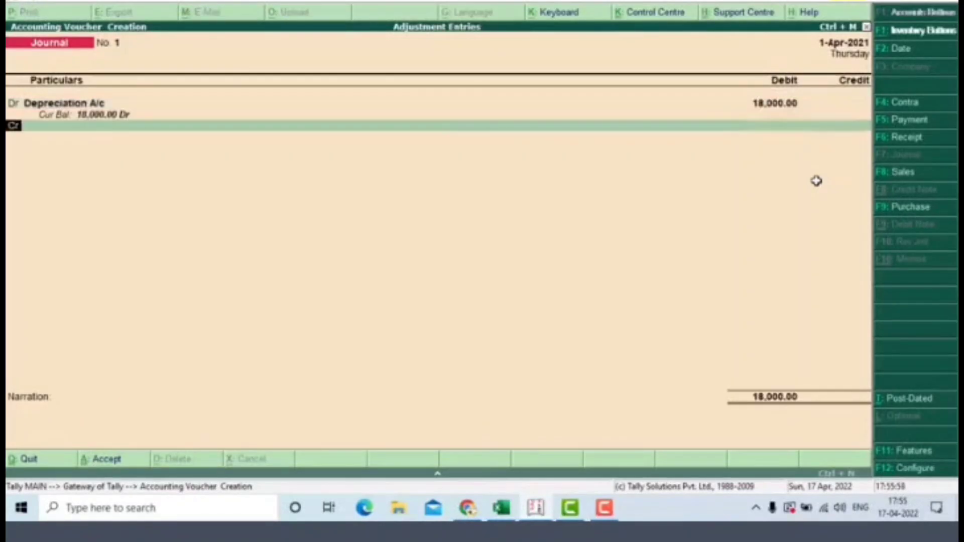
Step: Credit Machinery A/c with 18,000 in the journal voucher and proceed to the narration
key(Return)
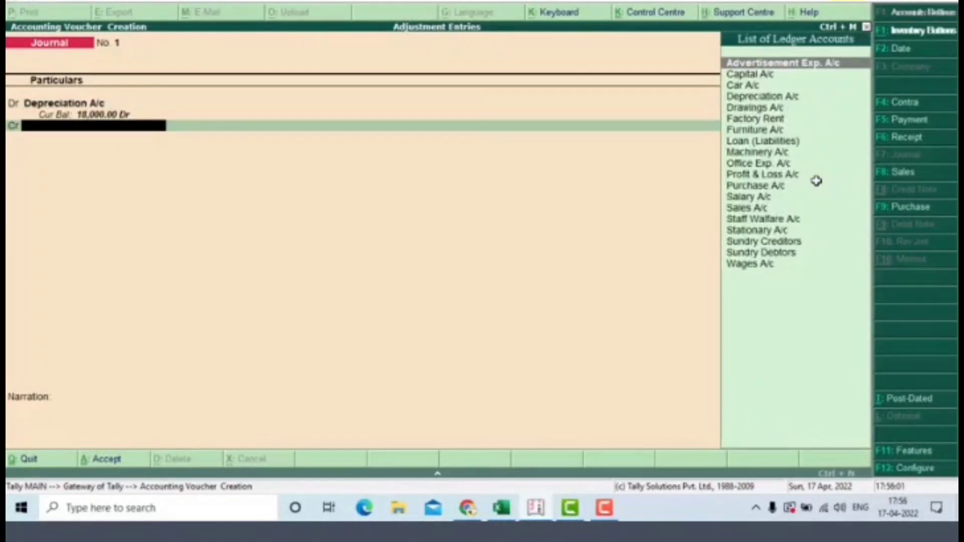
text(Ma)
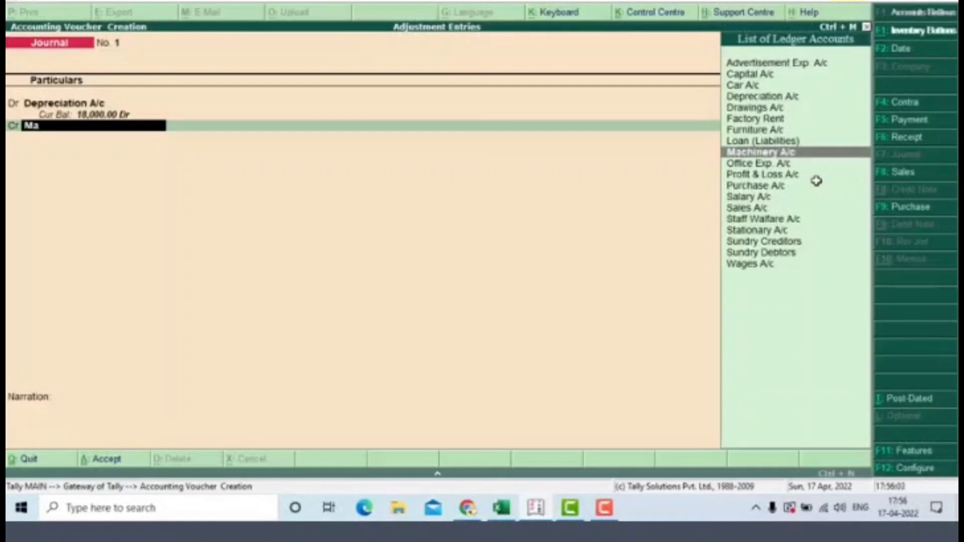
key(Return)
key(Return)
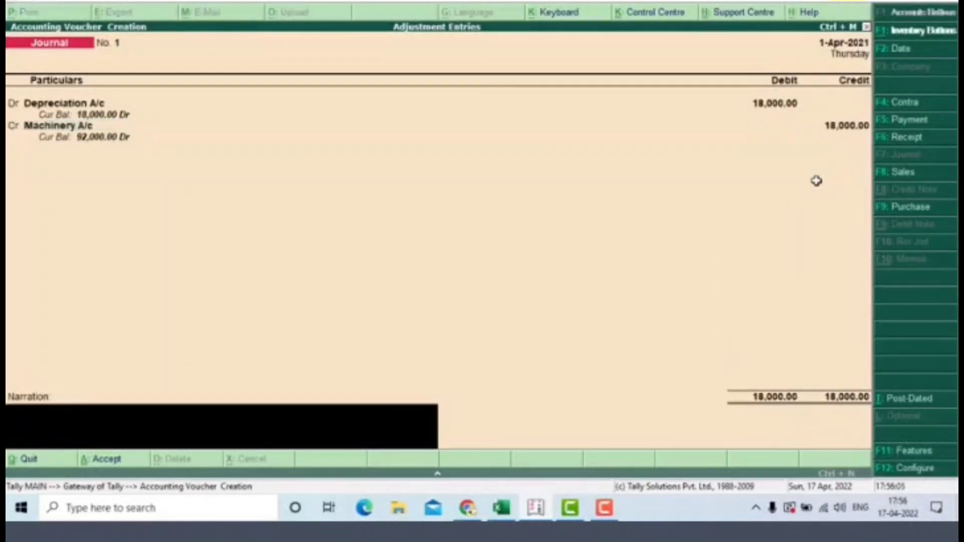
Step: Enter the narration "being dep. impose" for the machinery depreciation entry and save the journal voucher
text(being de)
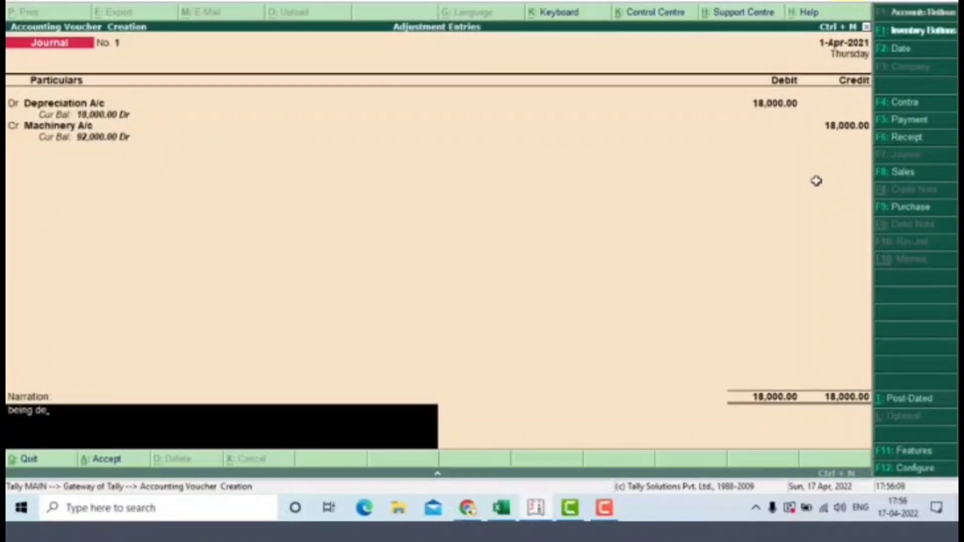
text(p. in)
key(BackSpace)
text(mpose)
key(Return)
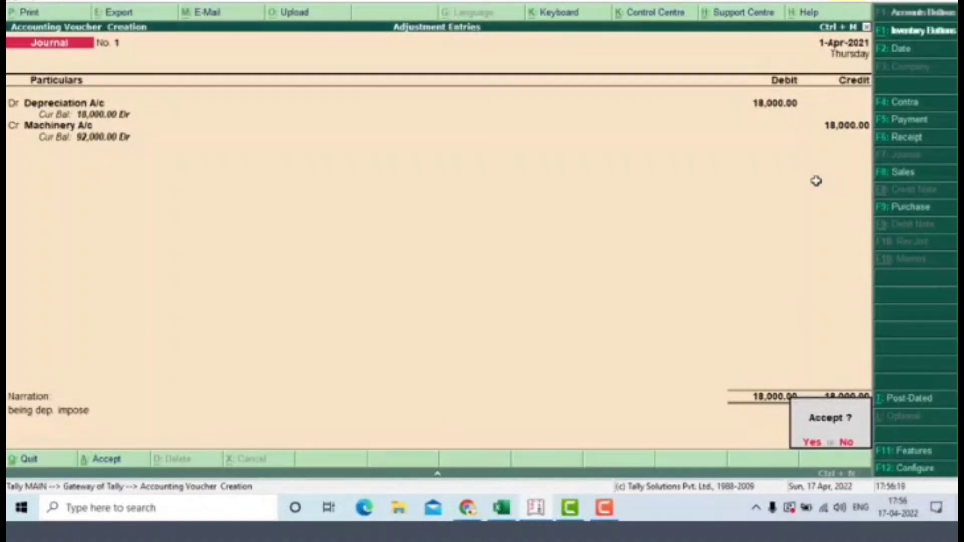
key(Return)
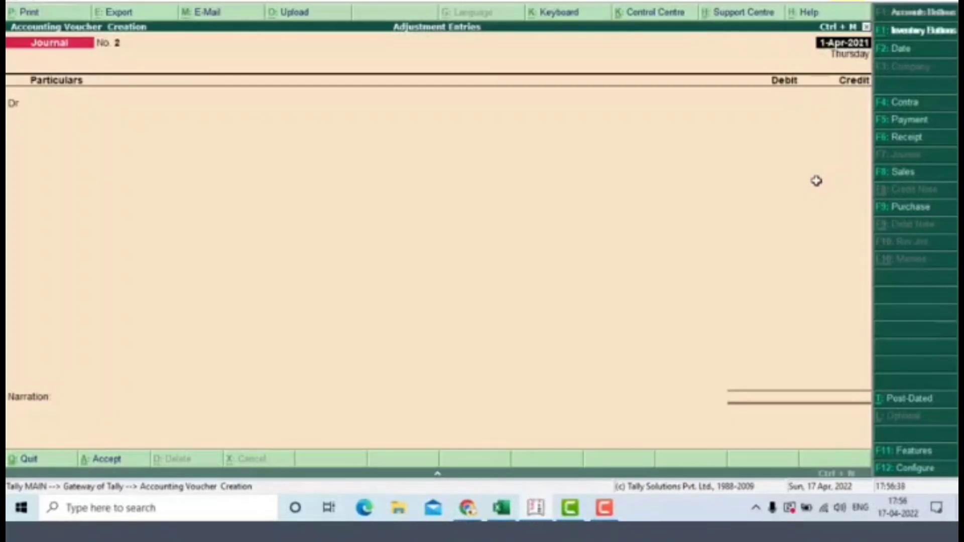
Step: Look up the furniture depreciation in the Excel sheet and debit Depreciation A/c with 11000 in the new Tally journal voucher
key(Return)
key(alt+Tab)
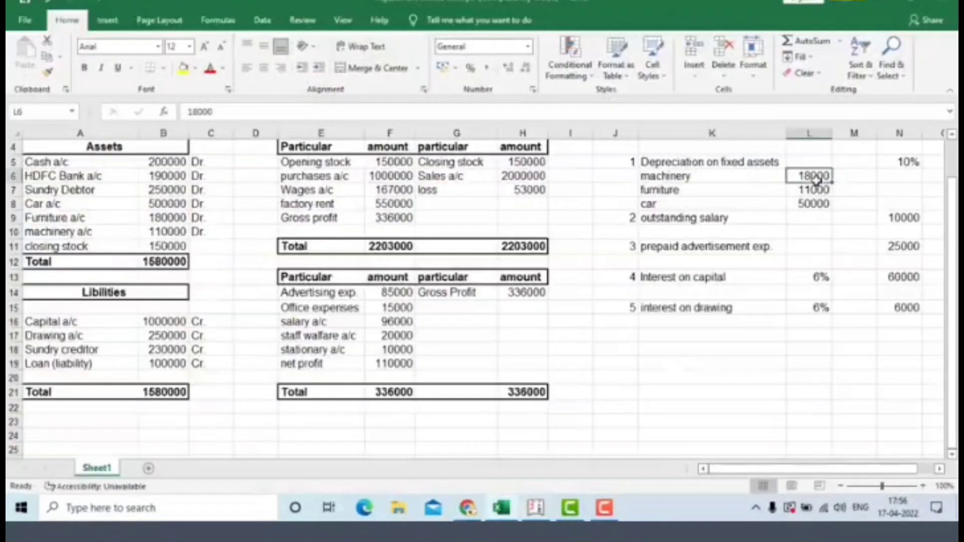
key(Down)
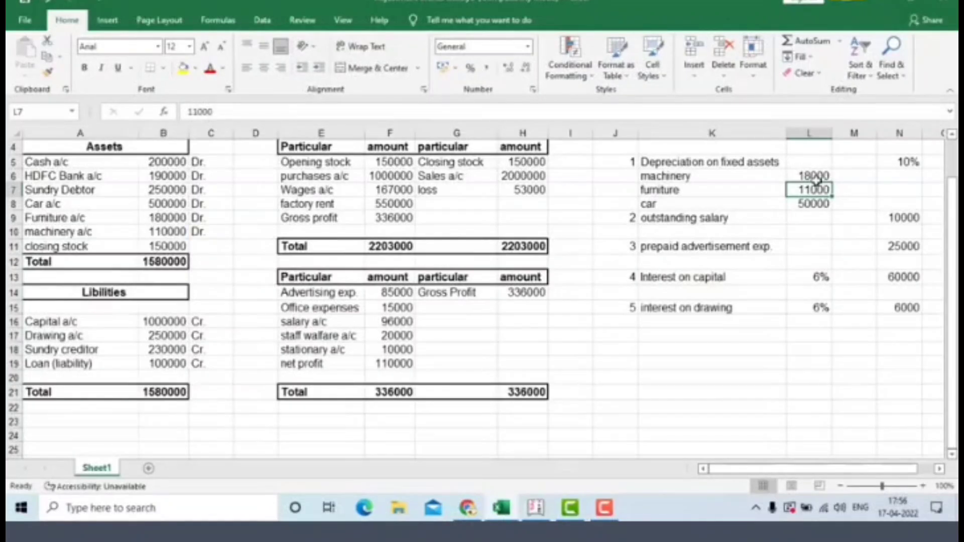
key(alt+Tab)
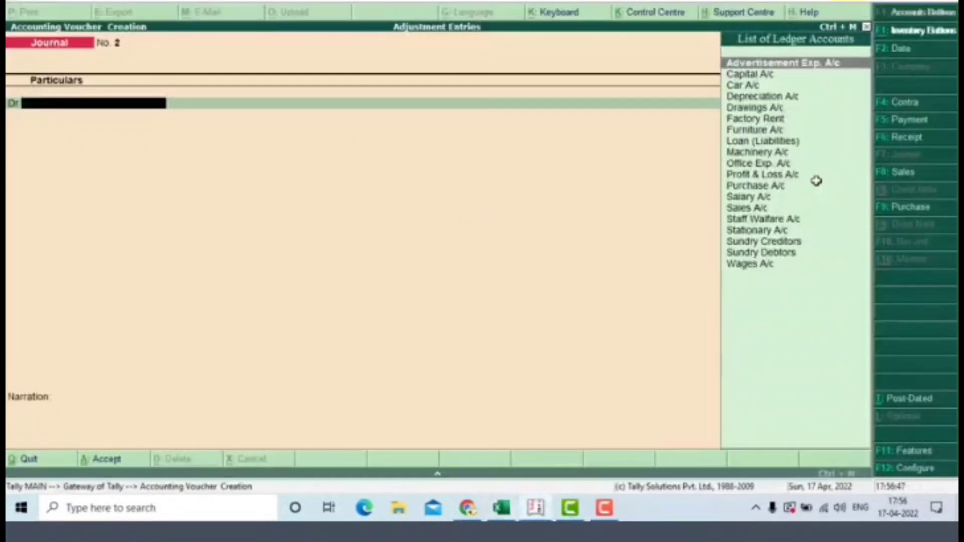
text(De)
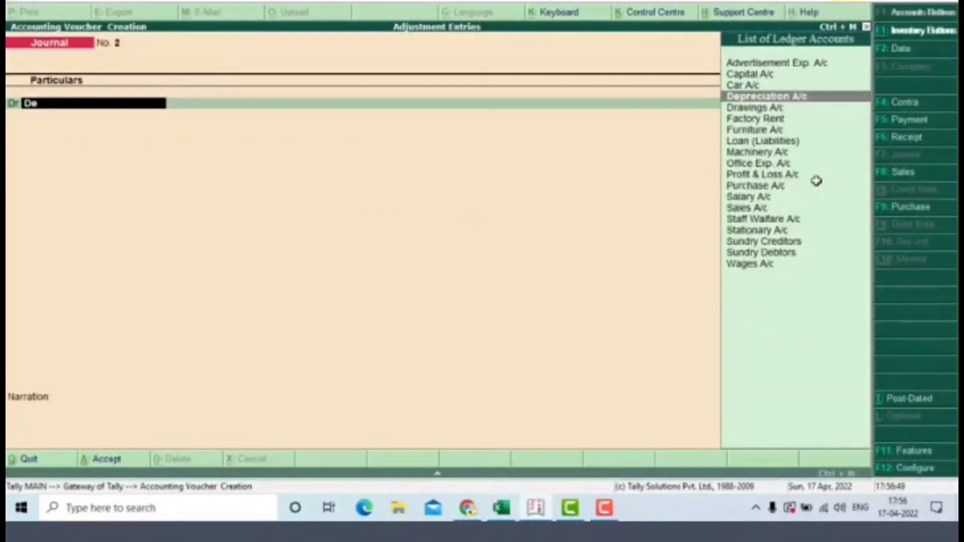
key(Return)
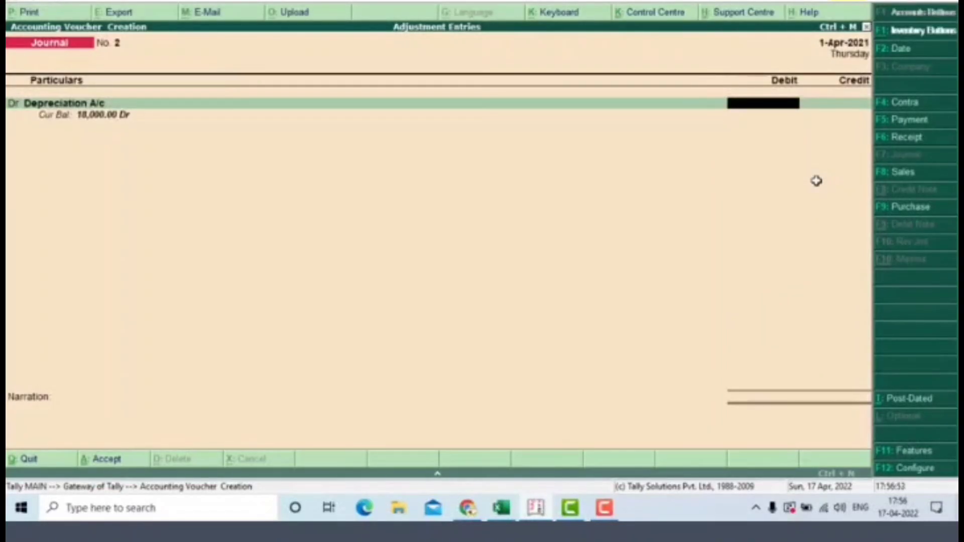
key(alt+Tab)
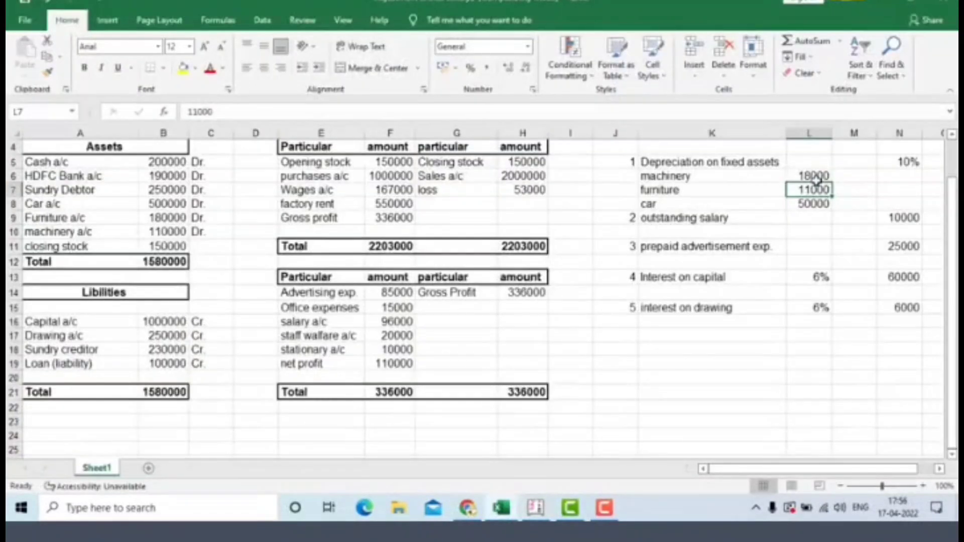
key(alt+Tab)
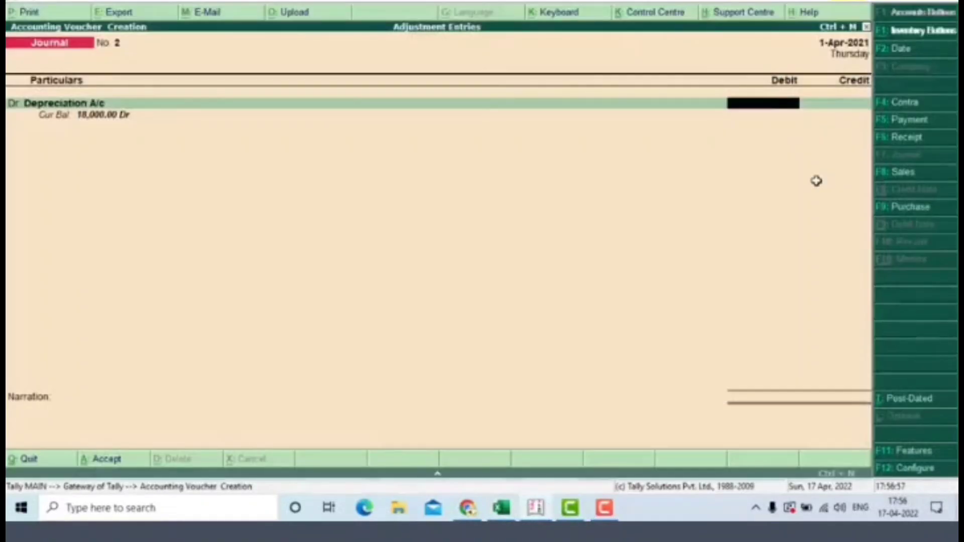
text(11,)
text(00)
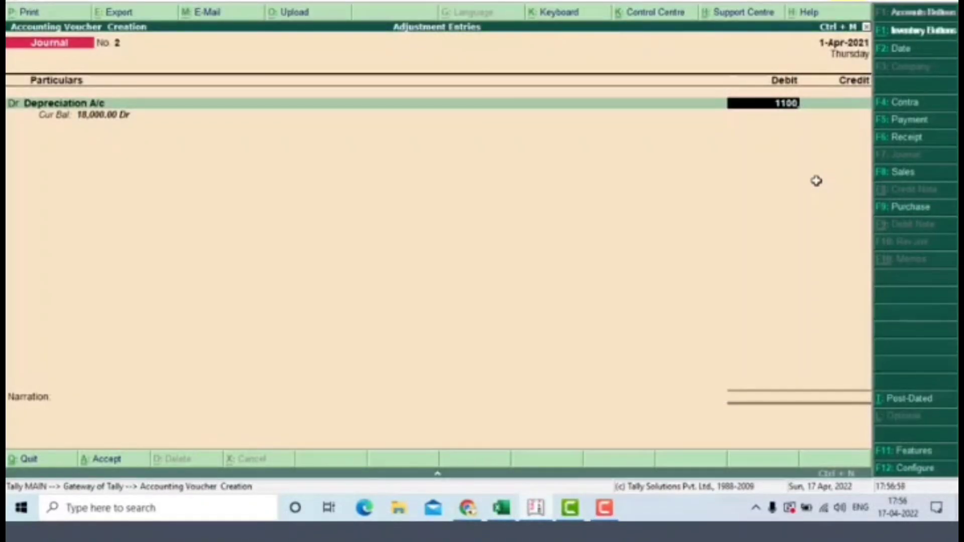
text(0)
key(Return)
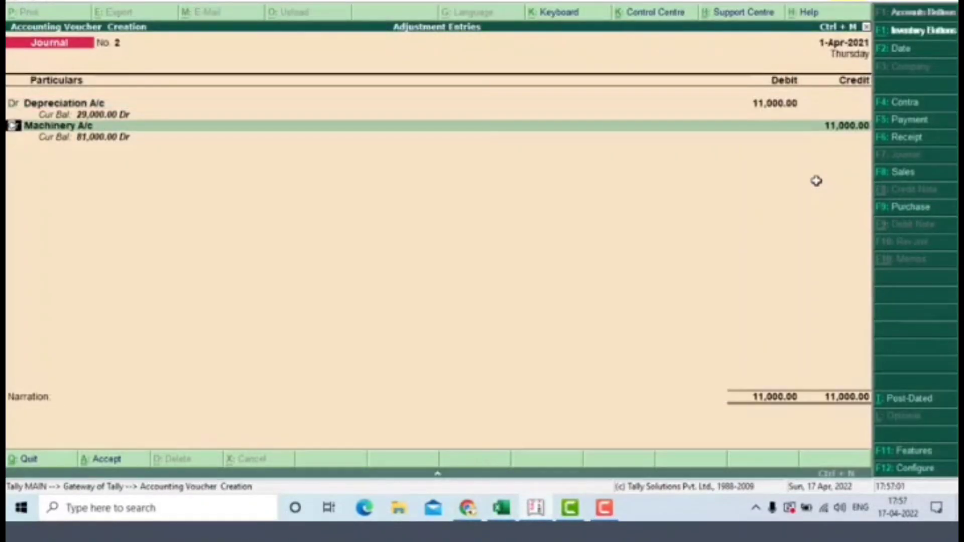
Step: Replace Machinery A/c on the credit line with Furniture A/c for 11,000 and proceed to the narration
key(Return)
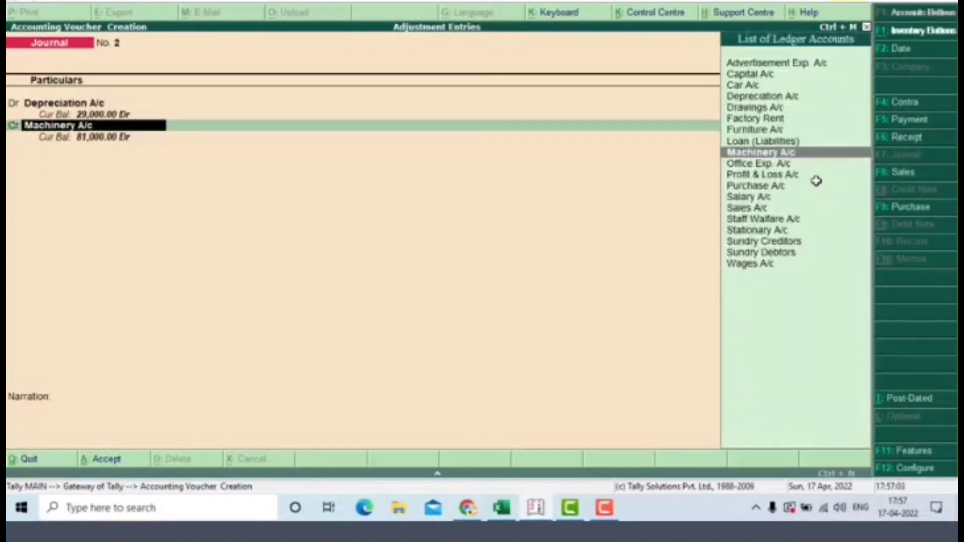
key(alt+Tab)
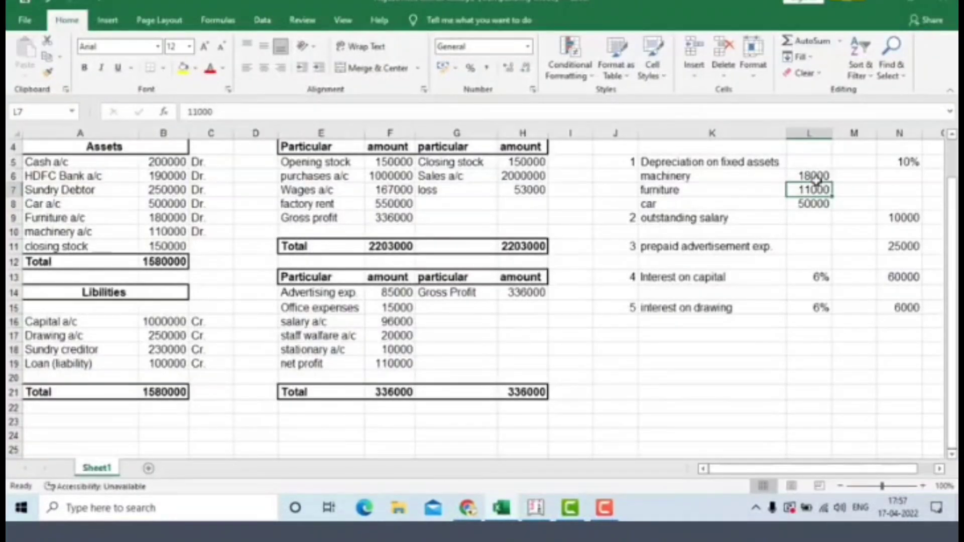
key(alt+Tab)
text(Fu)
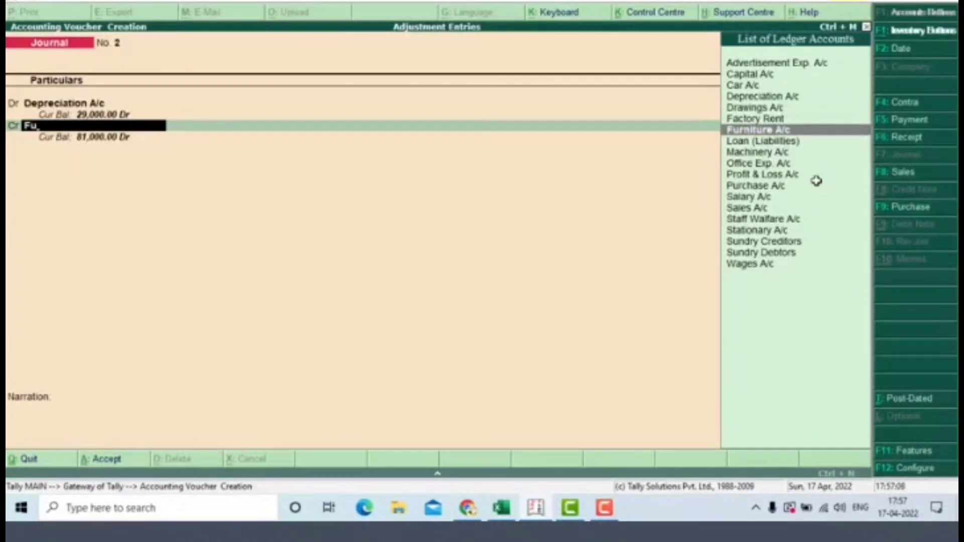
key(Return)
key(Return)
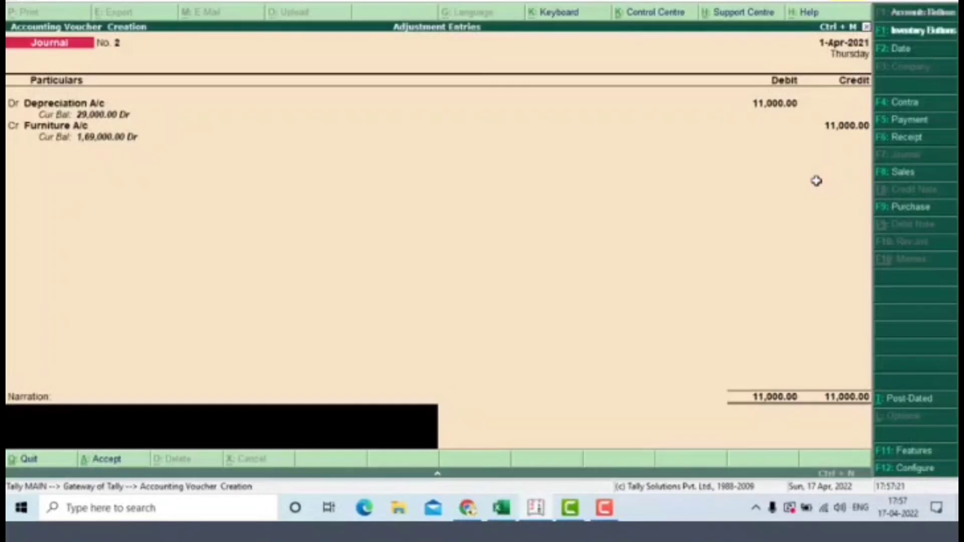
Step: Add the narration "being dep. impose" to the furniture depreciation entry and save the voucher
text(being dep impose)
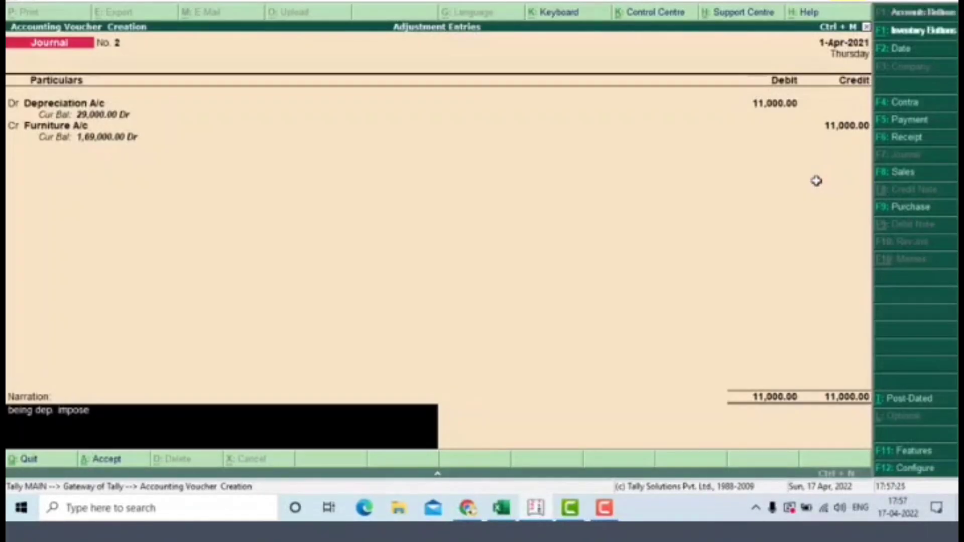
key(Return)
key(Return)
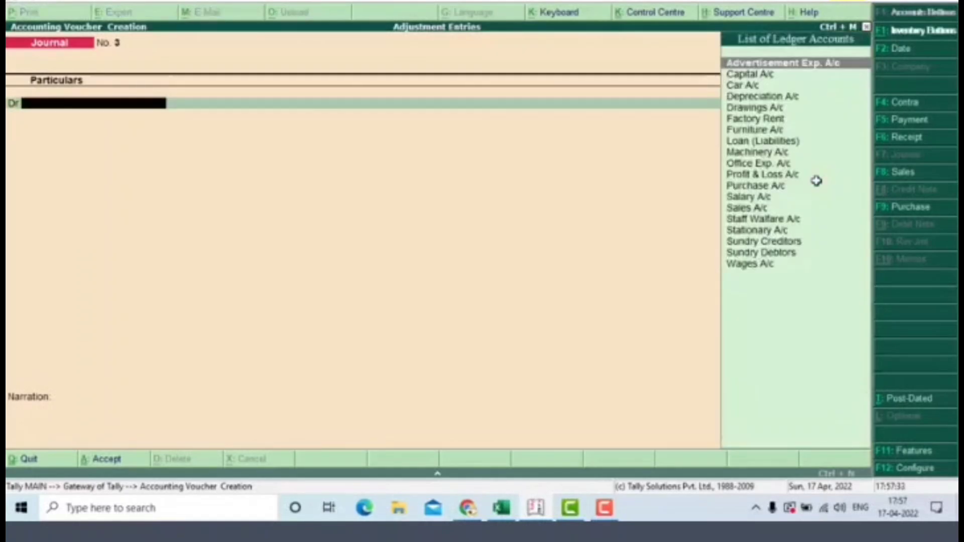
Step: Look up the car depreciation in the Excel sheet and debit Depreciation A/c with 50000 in the third Tally journal voucher
key(alt+Tab)
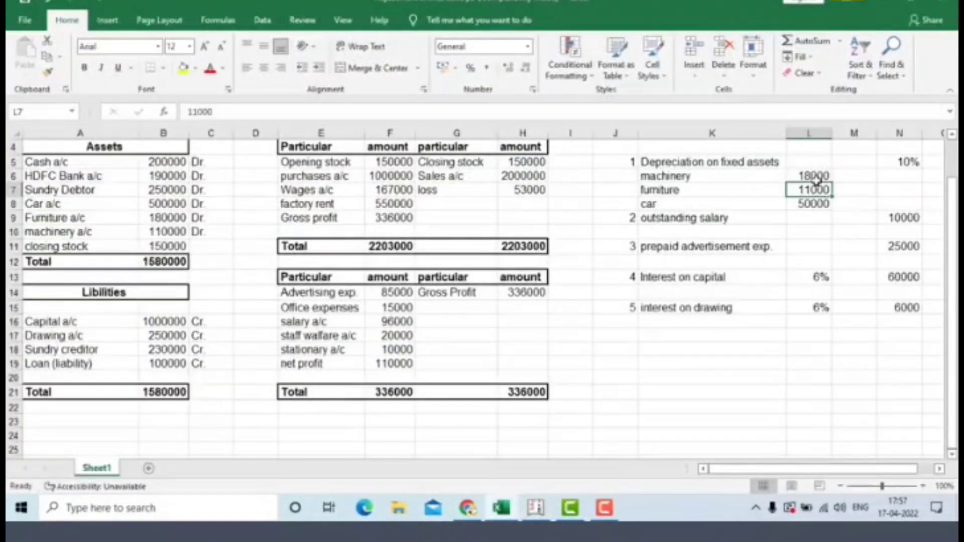
key(alt+Tab)
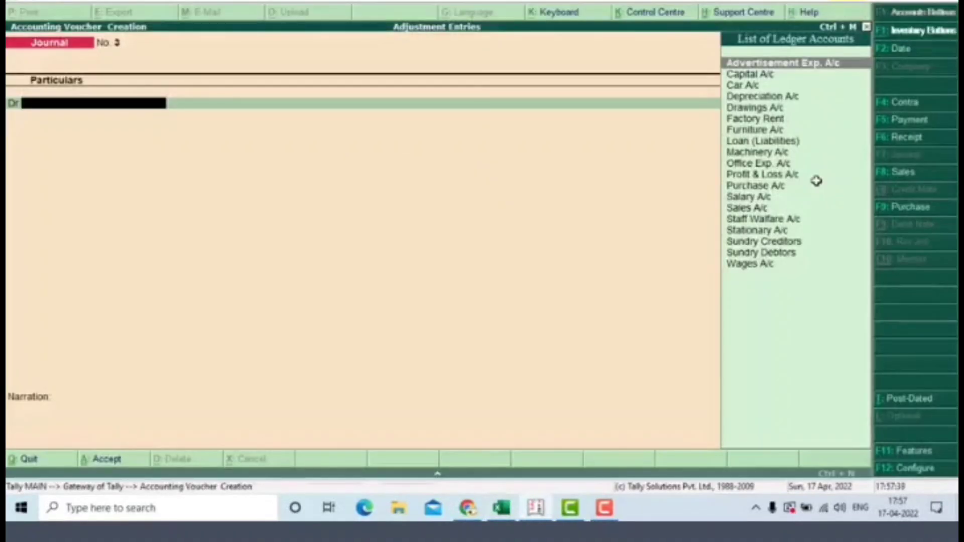
text(De)
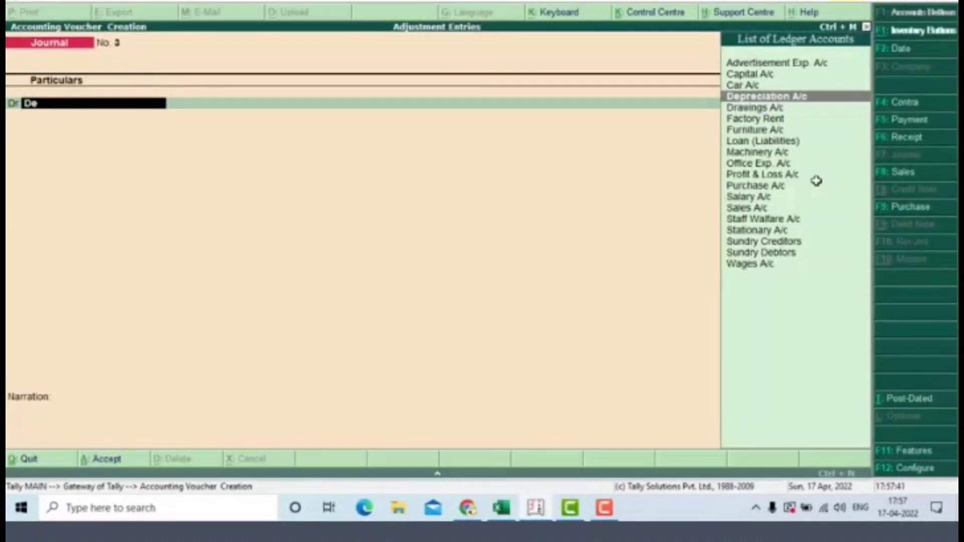
key(Return)
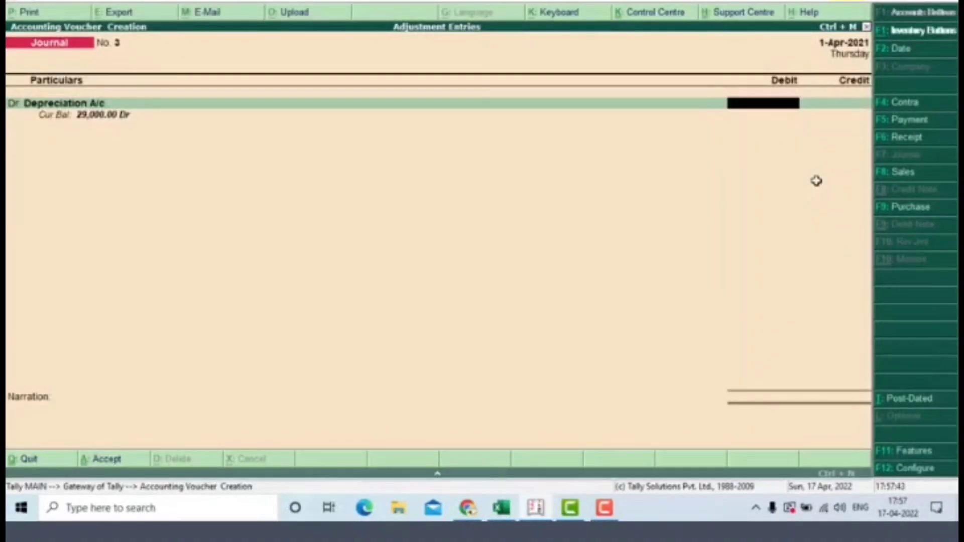
text(50000)
key(Return)
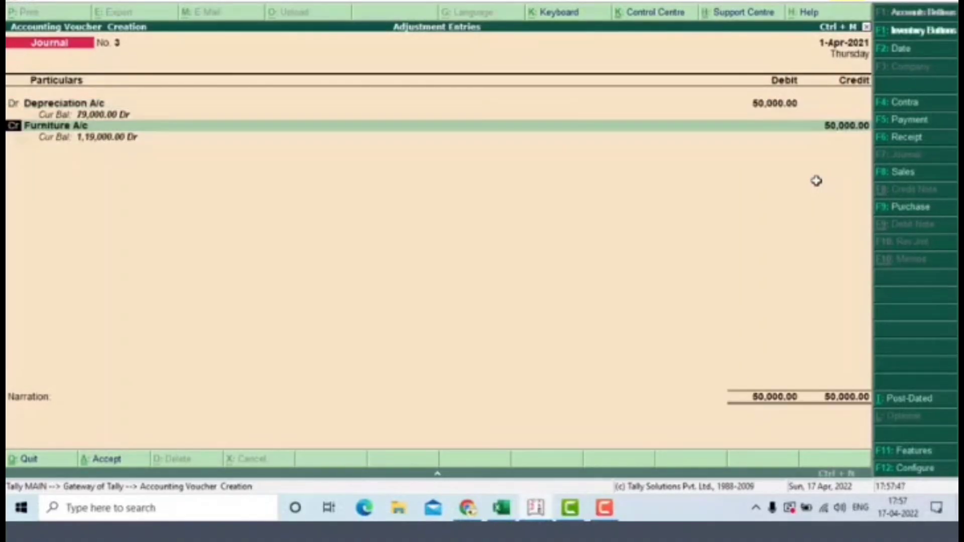
Step: Change the credit ledger from Furniture A/c to Car A/c for 50,000 and proceed to the narration
key(Return)
key(BackSpace)
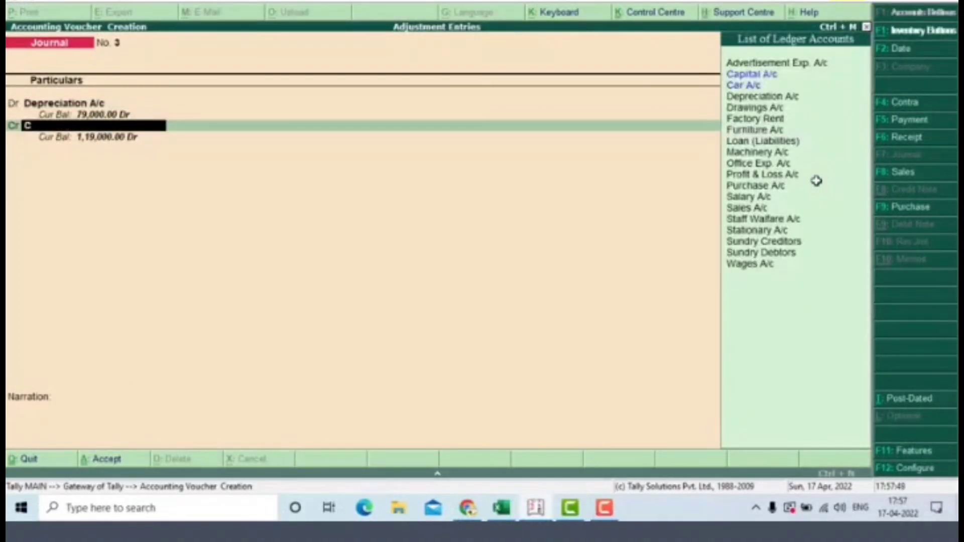
text(Car)
key(Return)
key(Return)
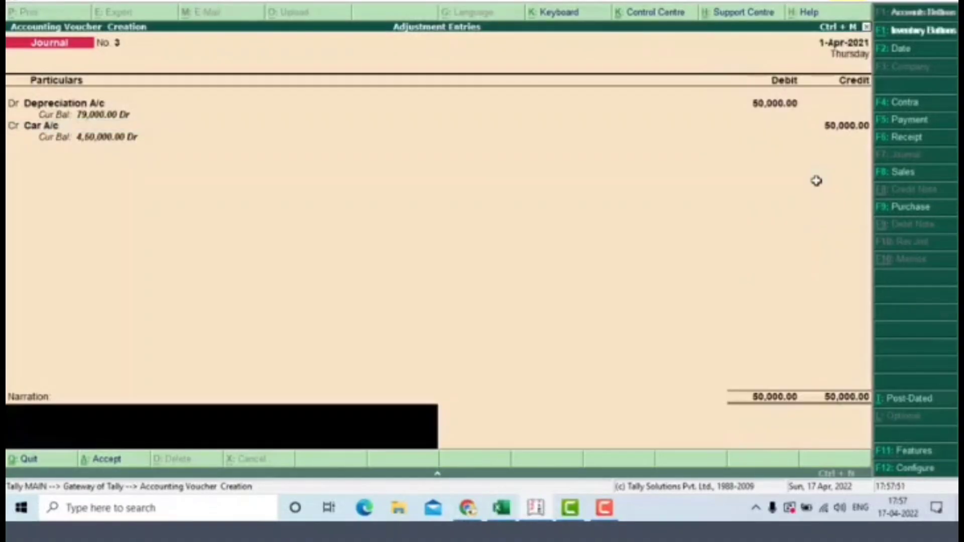
Step: Enter the narration "being dep. impose" for the car depreciation entry and save the journal voucher
text(being dep impose,)
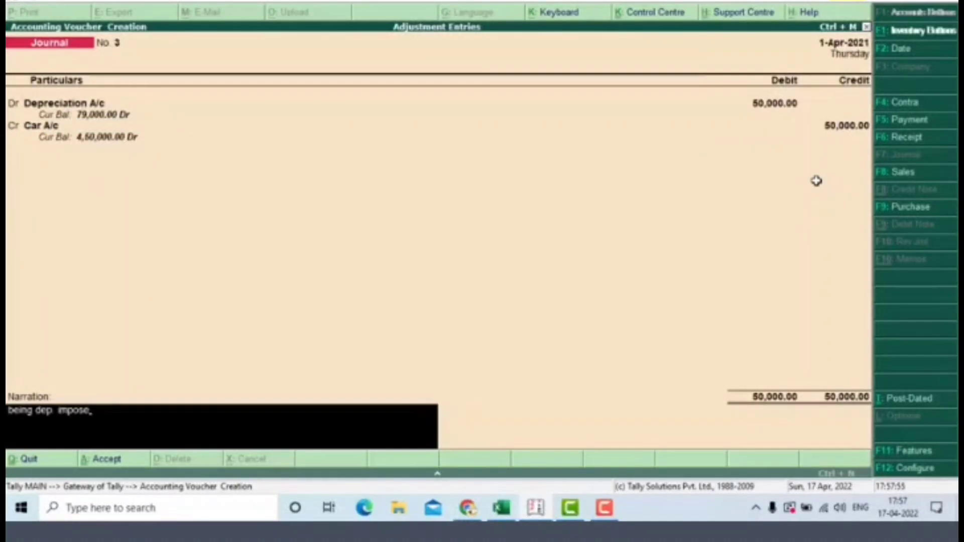
key(Return)
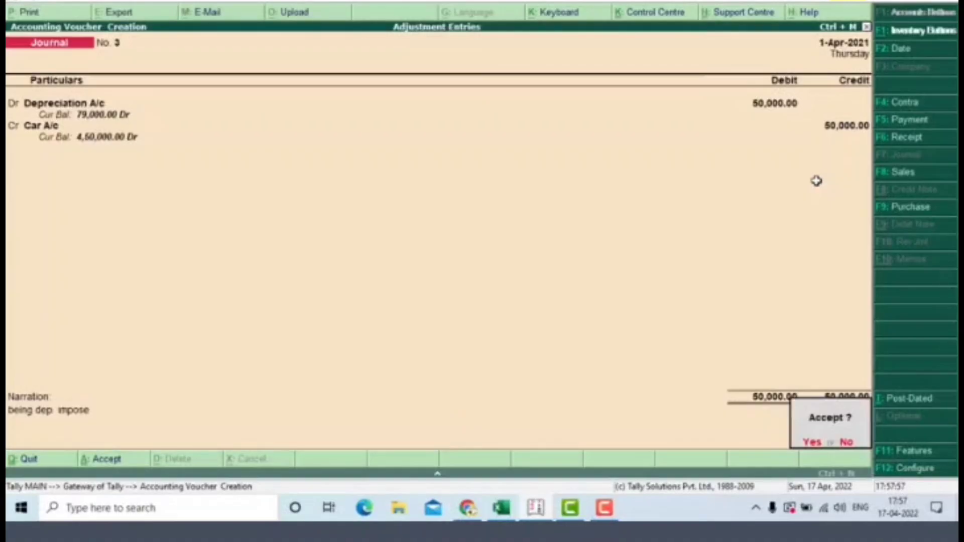
key(Return)
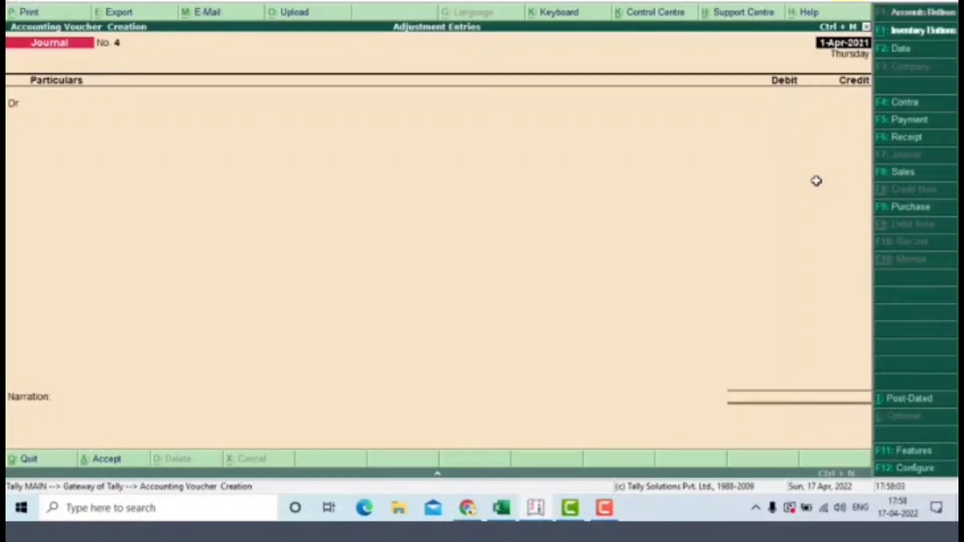
Step: Review the furniture, car and machinery balances in the Excel assets list, and return to Tally
key(alt+Tab)
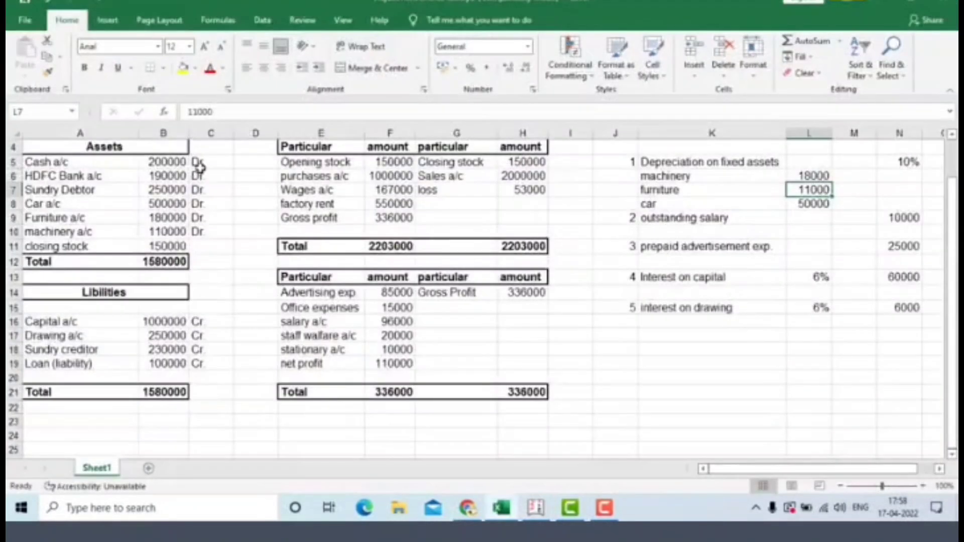
click(171, 223)
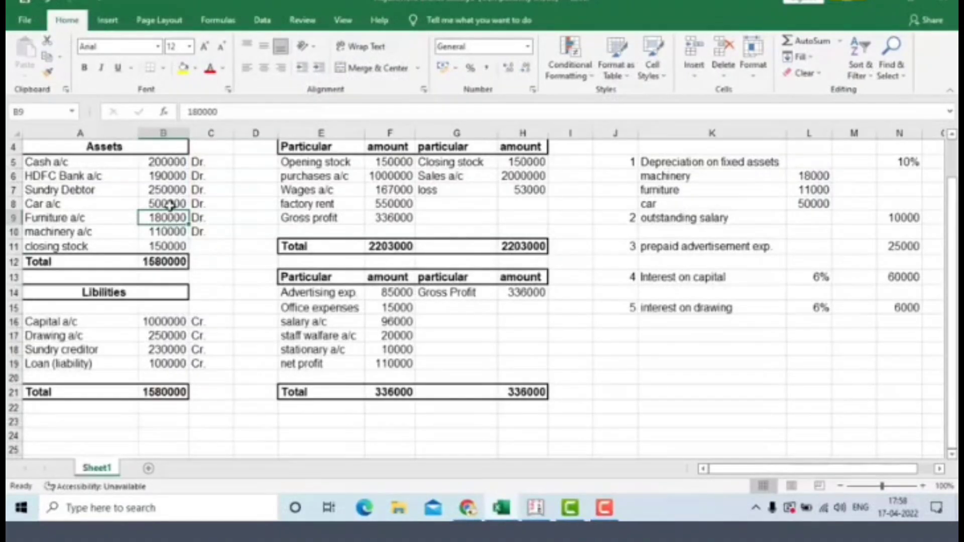
click(169, 205)
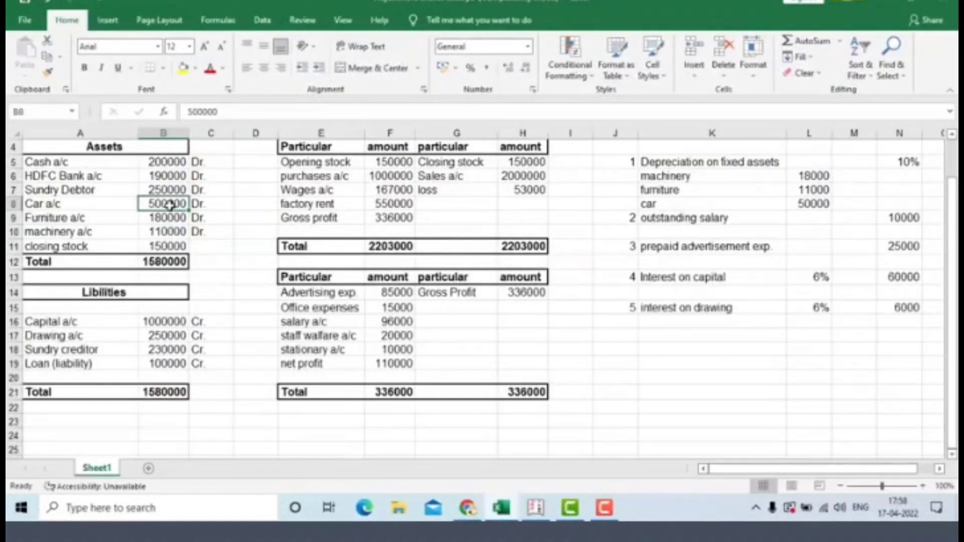
click(168, 232)
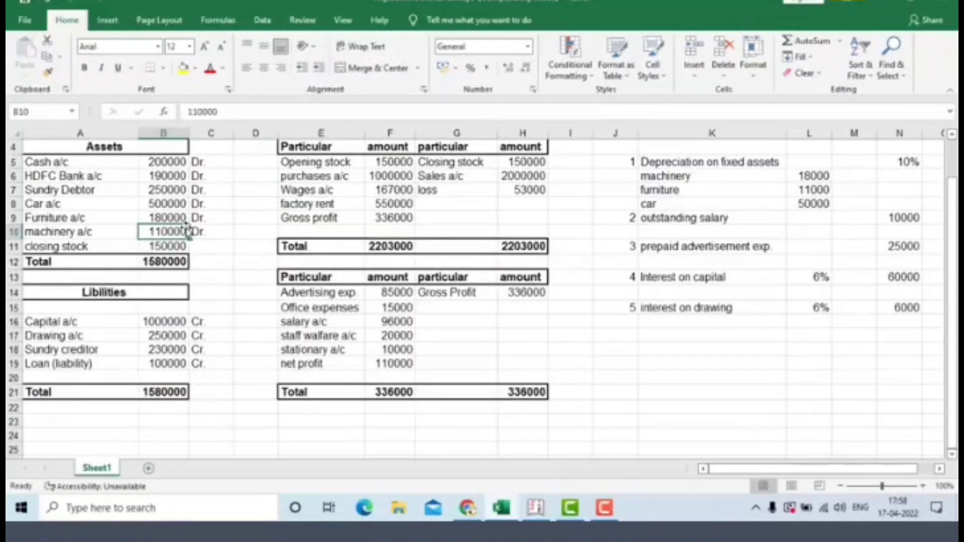
key(alt+Tab)
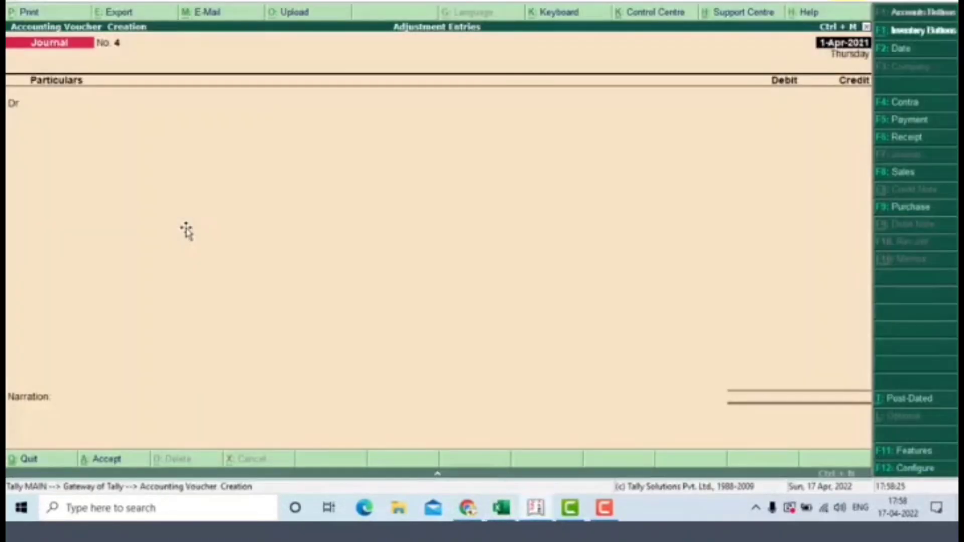
Step: Leave the blank journal voucher and open the Balance Sheet in detailed view
key(Escape)
key(y)
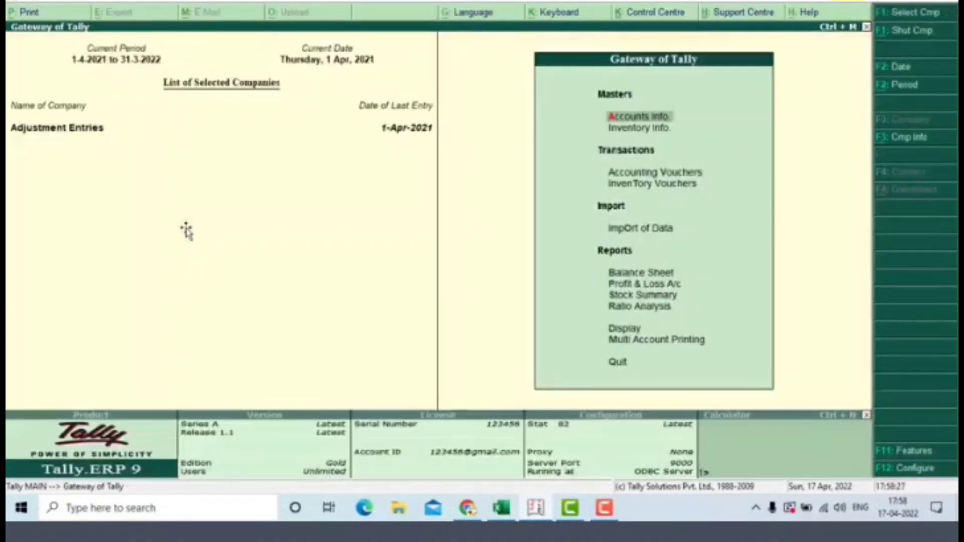
key(Down)
key(Down)
key(Down)
key(Down)
key(Down)
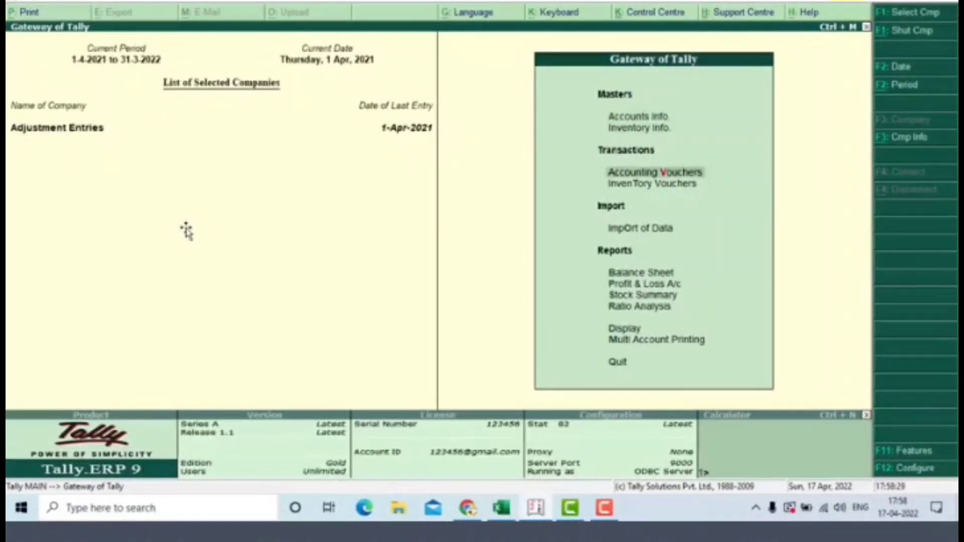
key(Return)
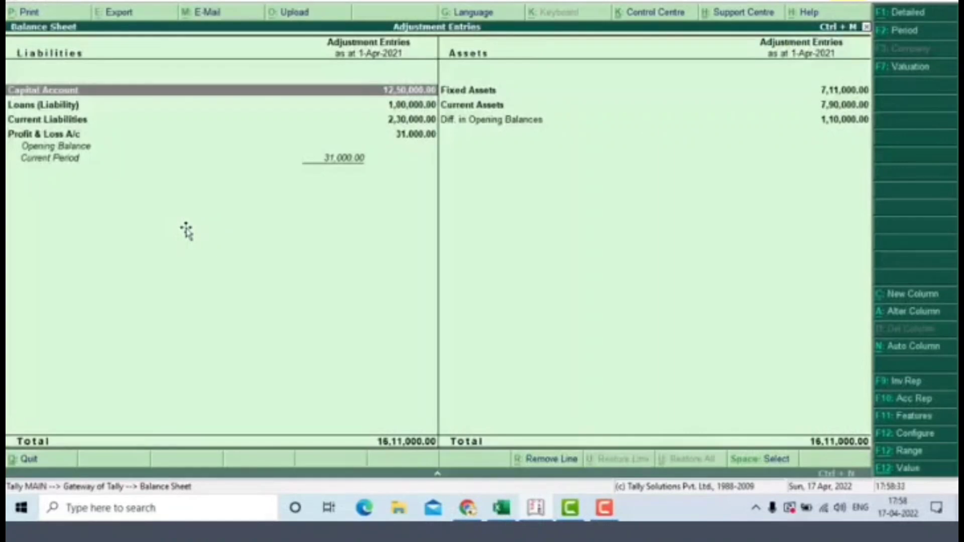
key(alt+F1)
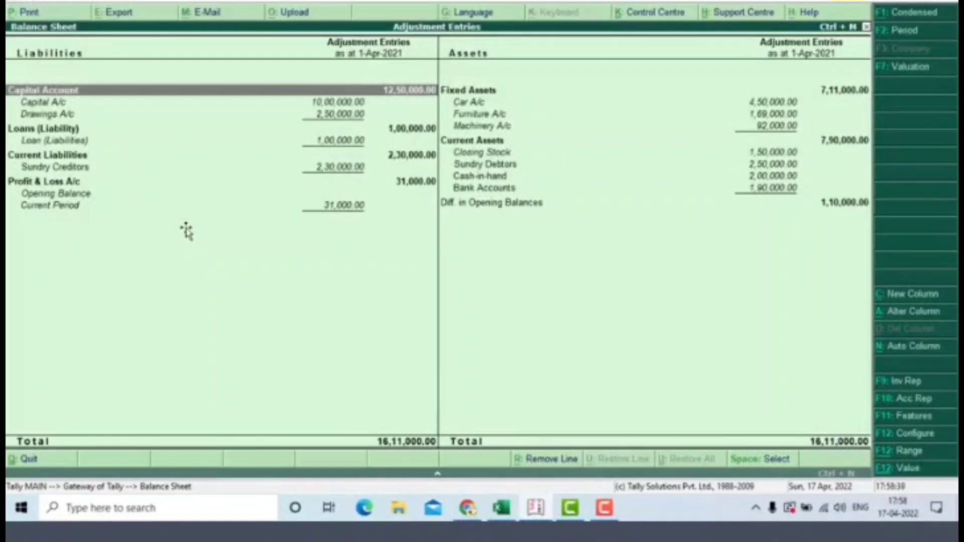
Step: Compare the car, furniture and machinery balances in the Balance Sheet with the Excel assets list, and return to Tally
key(Down)
key(Down)
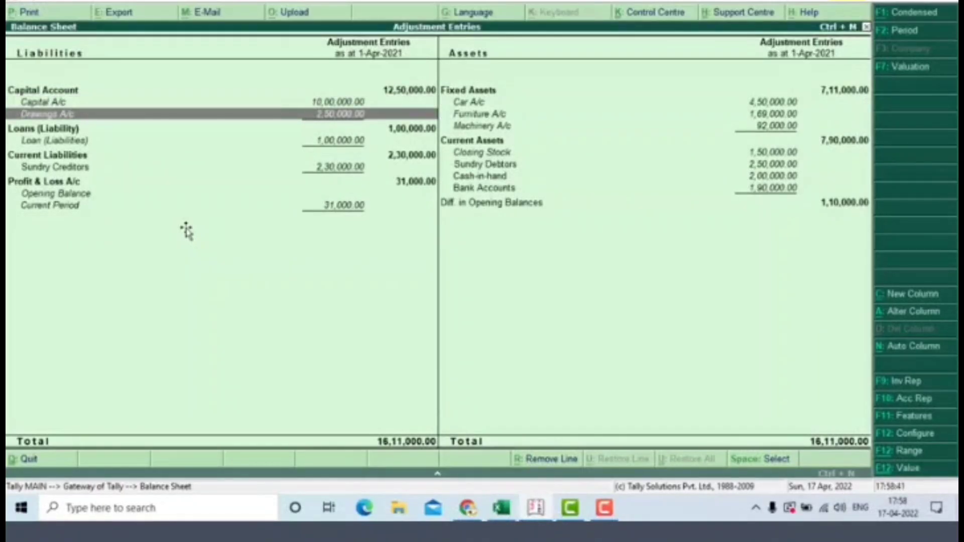
key(Up)
key(Right)
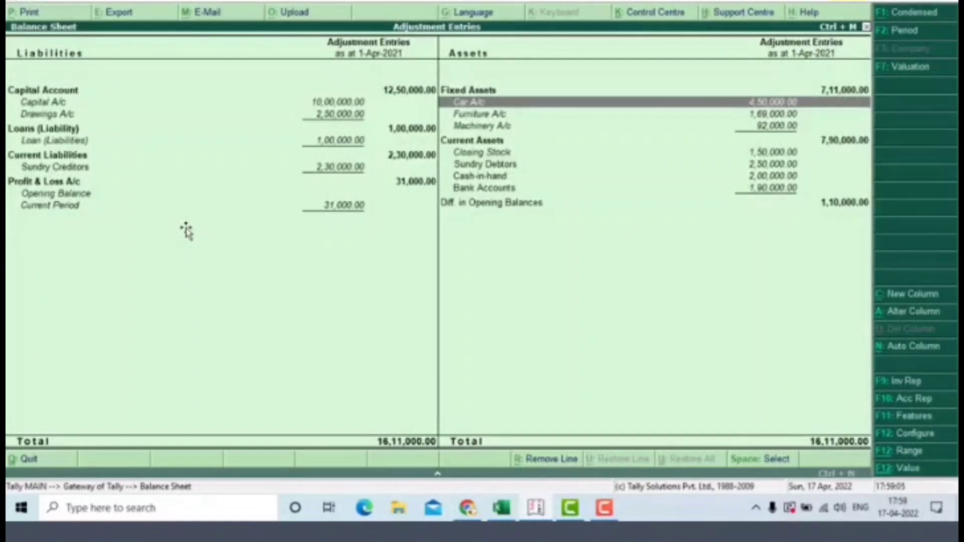
key(alt+Tab)
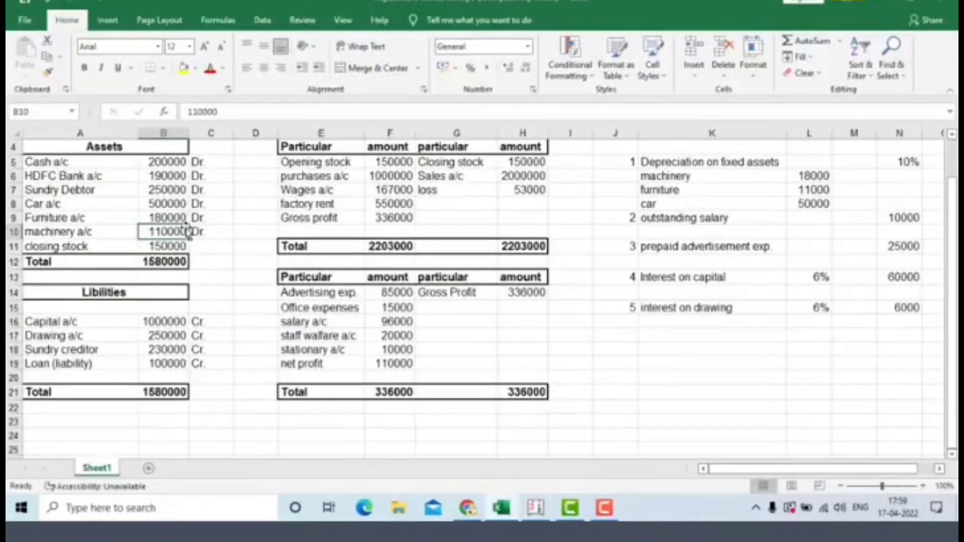
key(alt+Tab)
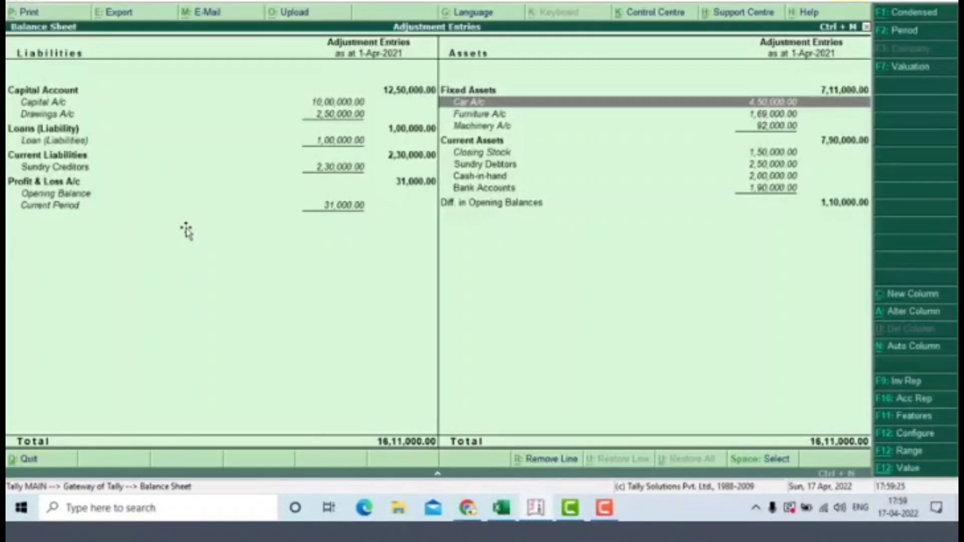
Step: Close the Balance Sheet and open the Profit & Loss A/c in detailed view
key(Escape)
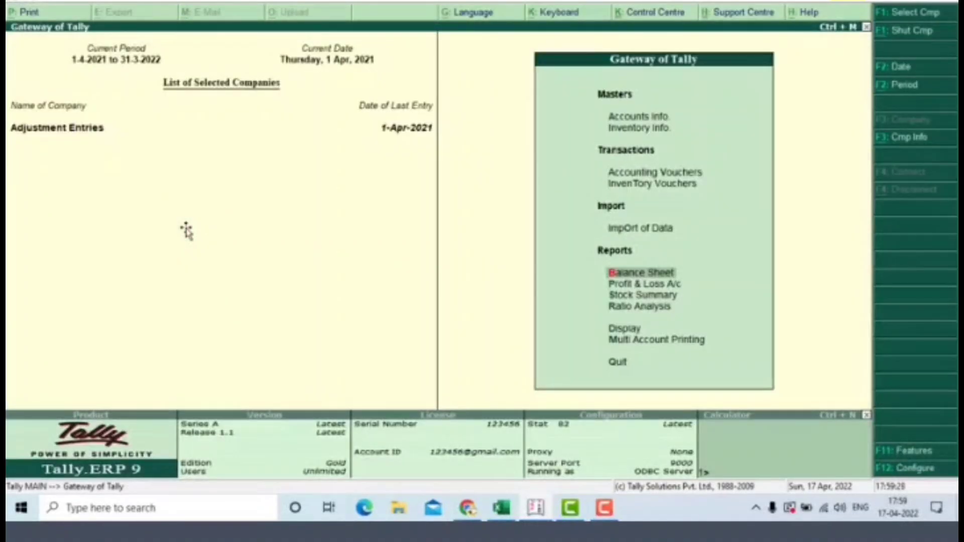
key(Down)
key(Return)
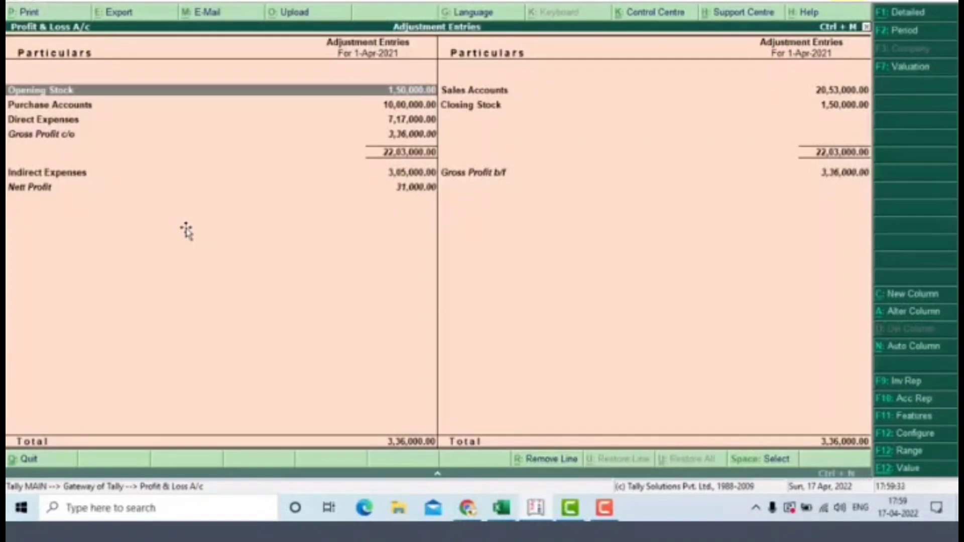
key(XF86MonBrightnessDown)
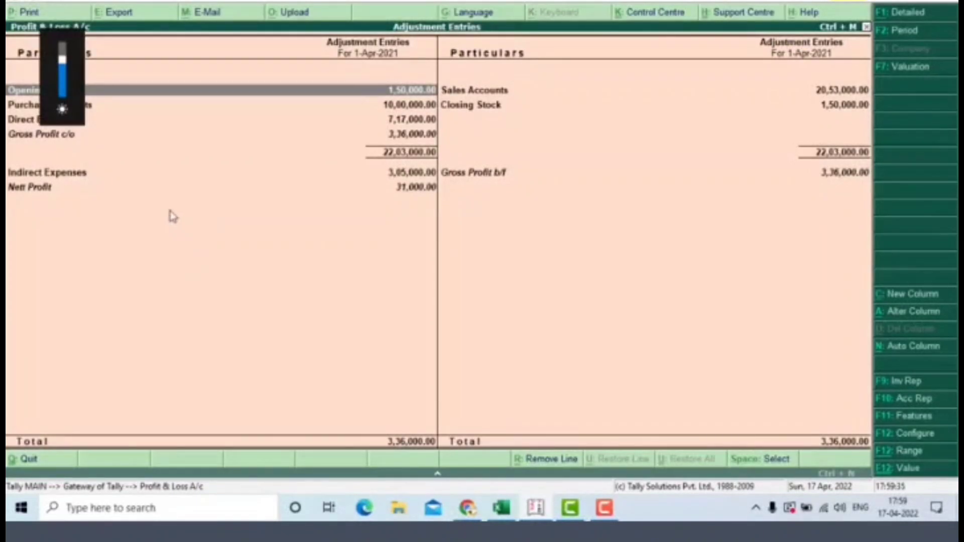
key(alt+F1)
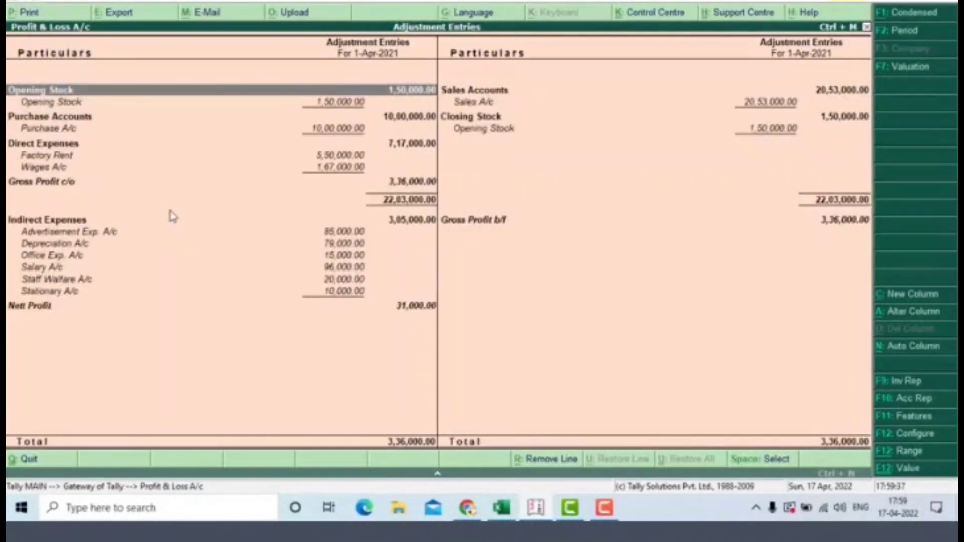
Step: Drill into Depreciation A/c under Indirect Expenses to review its April vouchers, and return to the Profit & Loss A/c
key(Down)
key(Down)
key(Down)
key(Down)
key(Down)
key(Down)
key(Down)
key(Down)
key(Down)
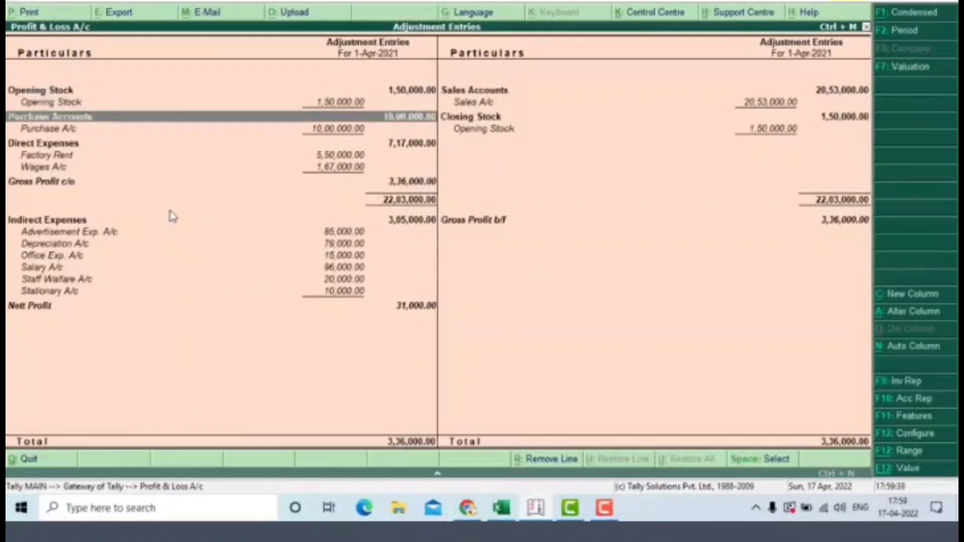
key(Down)
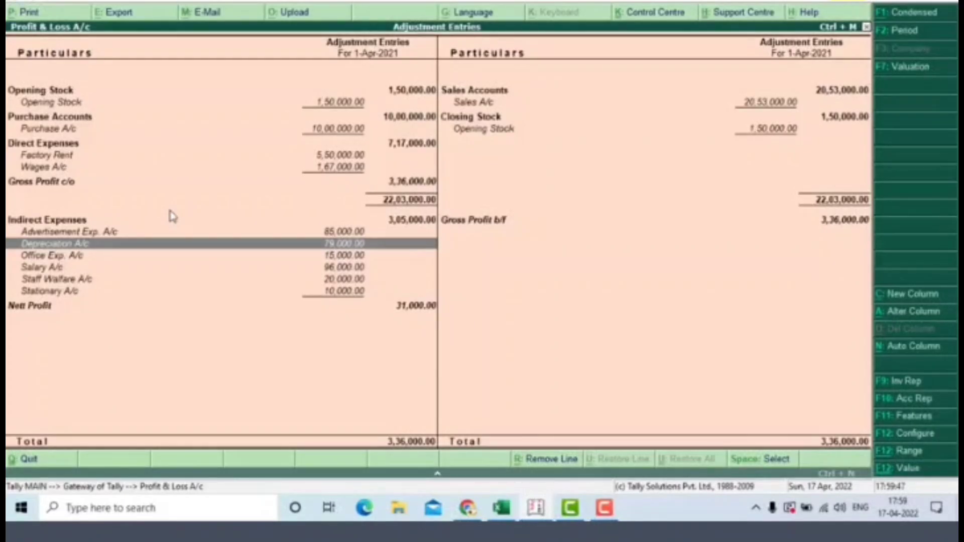
key(Return)
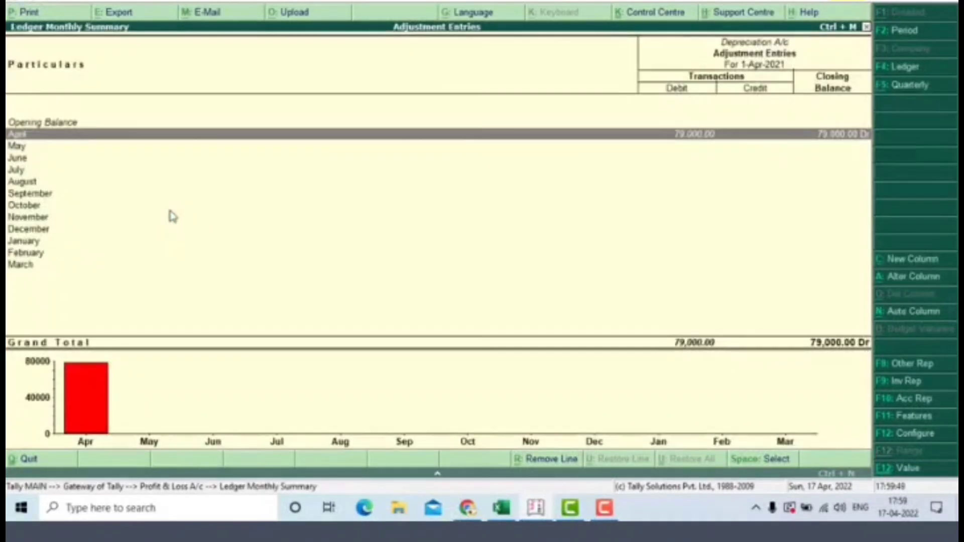
key(Return)
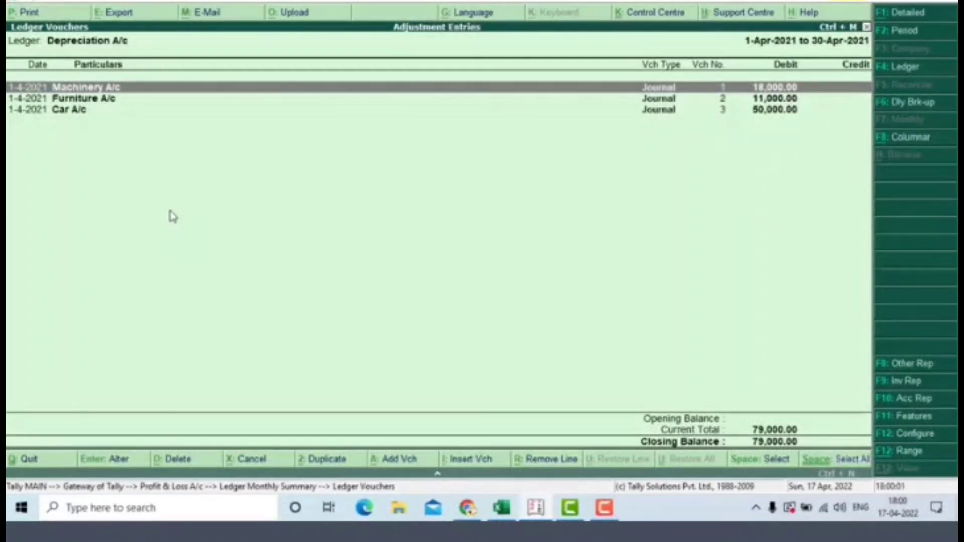
key(Escape)
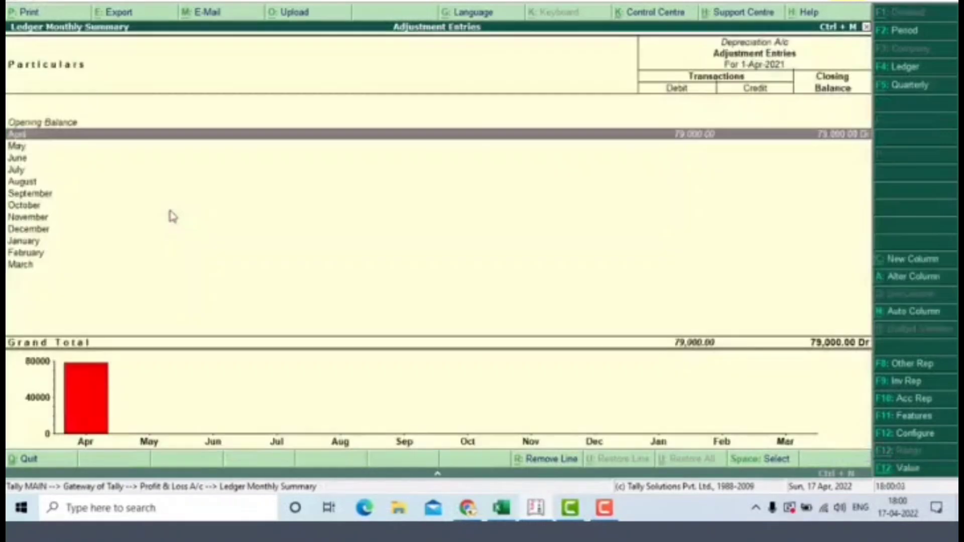
key(Escape)
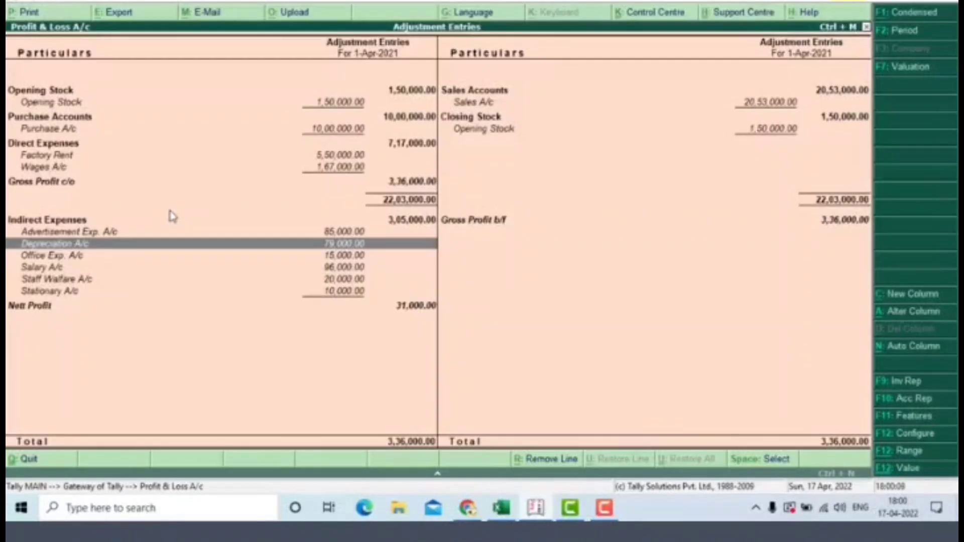
Step: Close the Profit & Loss A/c and reopen the Balance Sheet in detailed view
key(Escape)
key(Down)
key(Down)
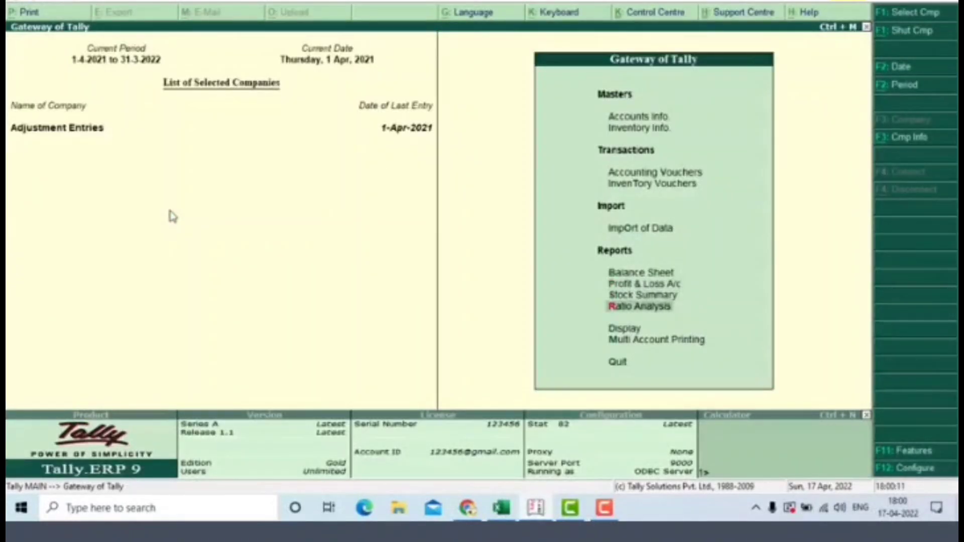
key(Up)
key(Up)
key(Up)
key(Return)
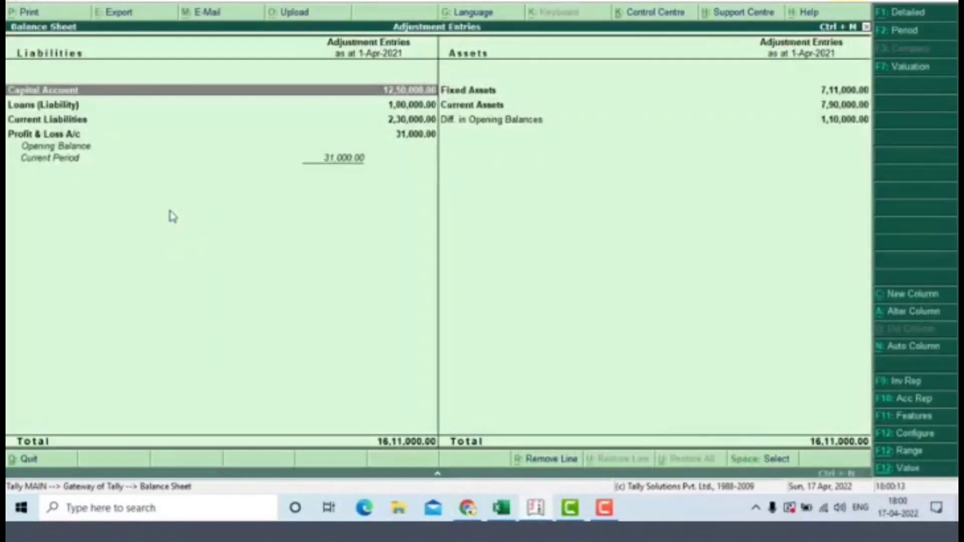
key(alt+F1)
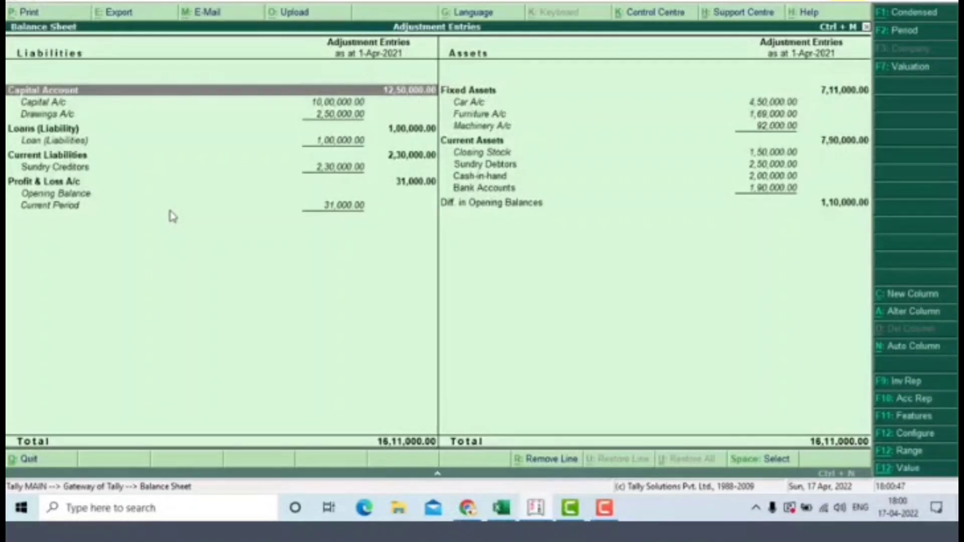
Step: Switch to the Excel sheet, review the assets list, look up the outstanding salary adjustment, and return to Tally
key(alt+Tab)
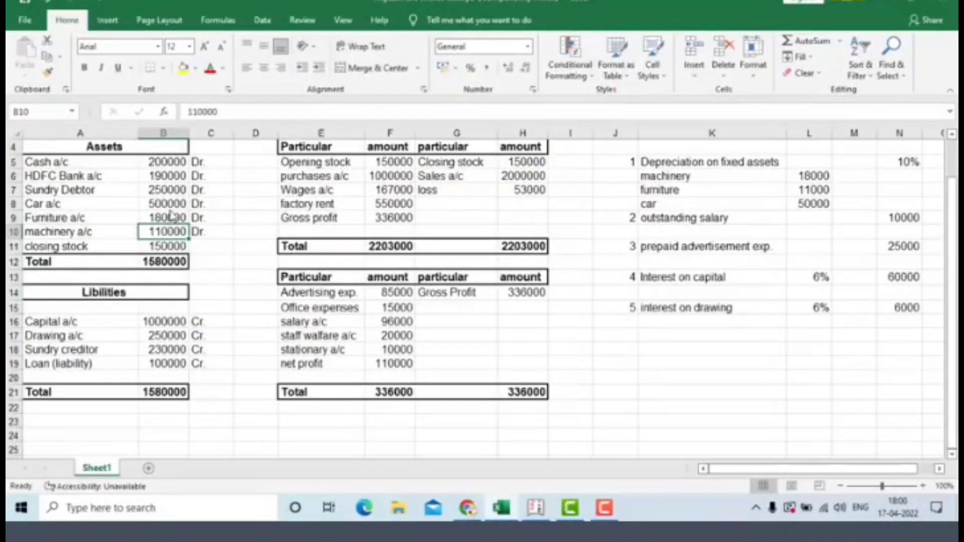
key(Down)
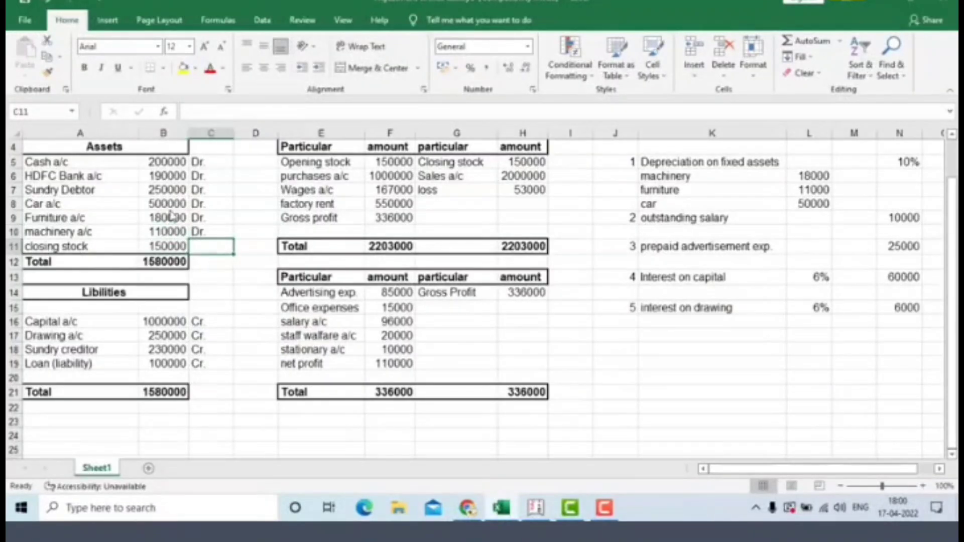
key(Up)
key(Up)
key(Up)
key(Up)
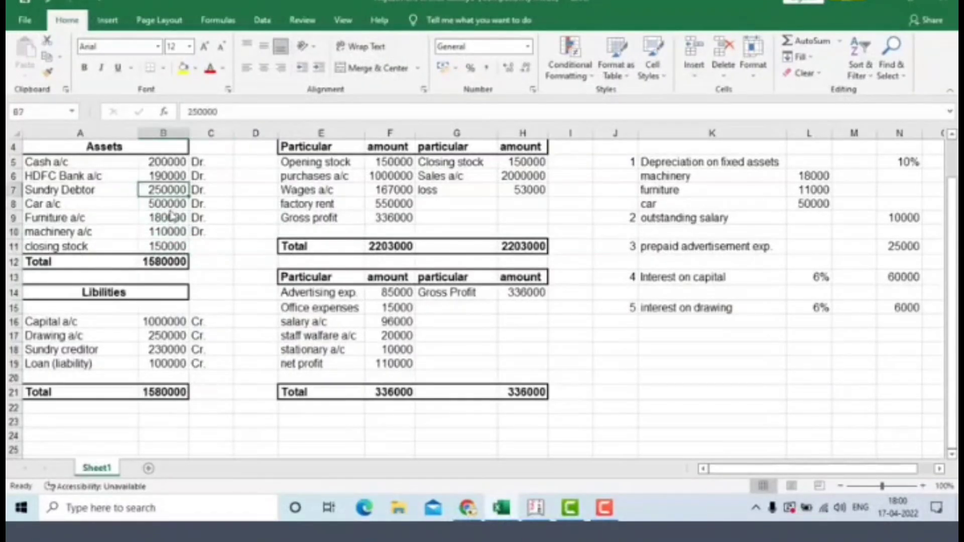
key(Right)
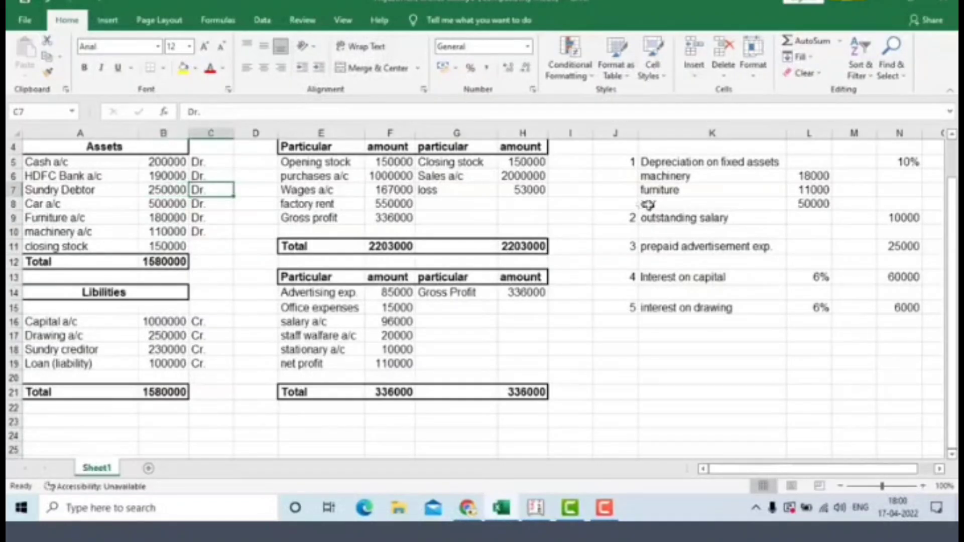
click(654, 219)
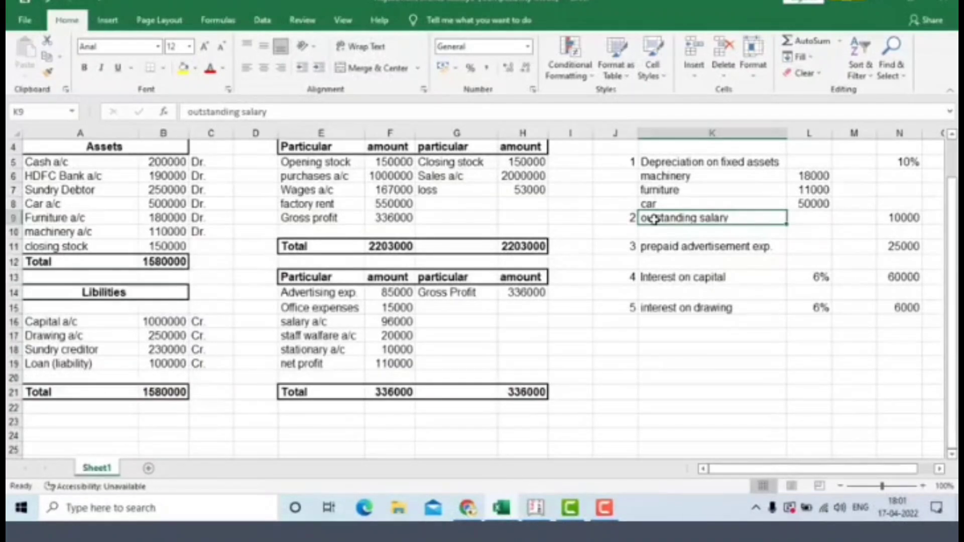
key(alt+Tab)
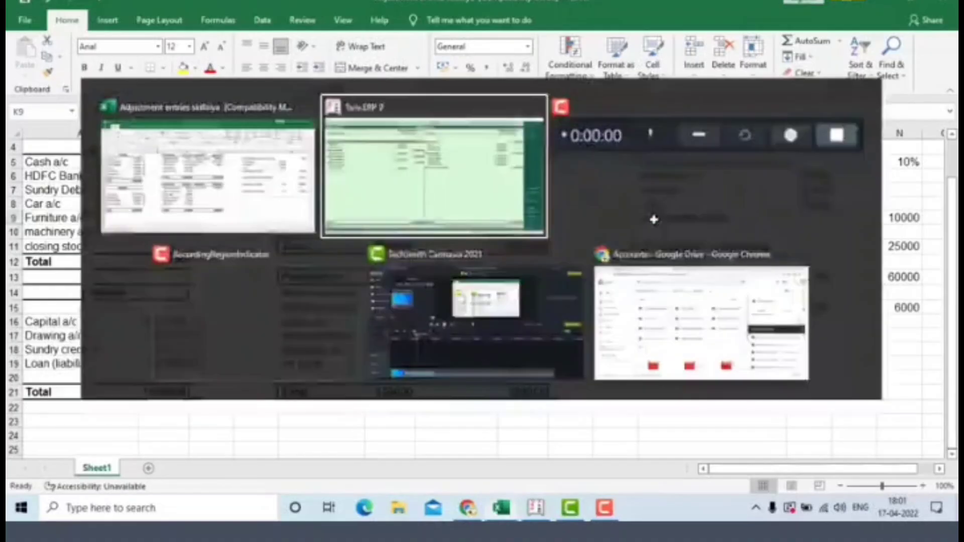
Step: Close the Balance Sheet and start journal voucher No. 4 dated 1-Apr-2021
key(Escape)
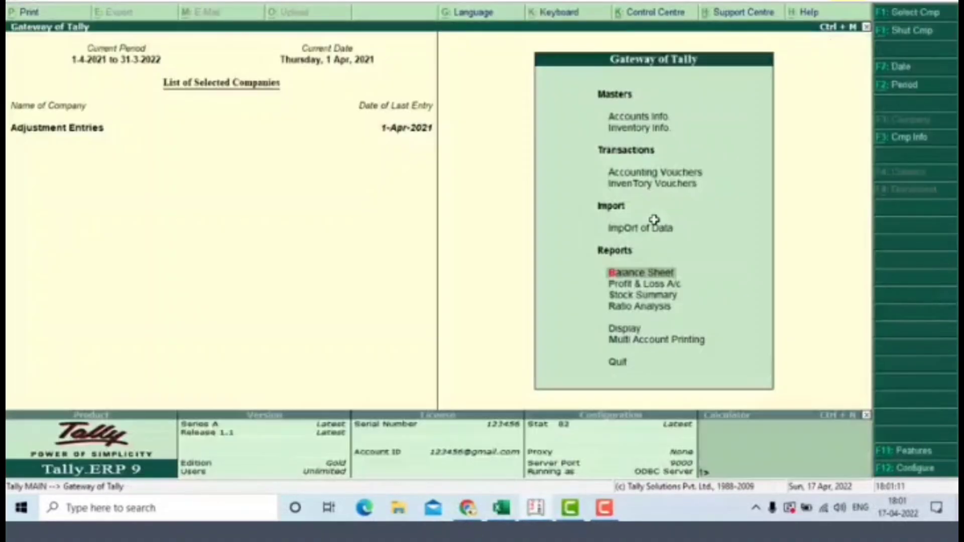
key(Up)
key(Up)
key(Up)
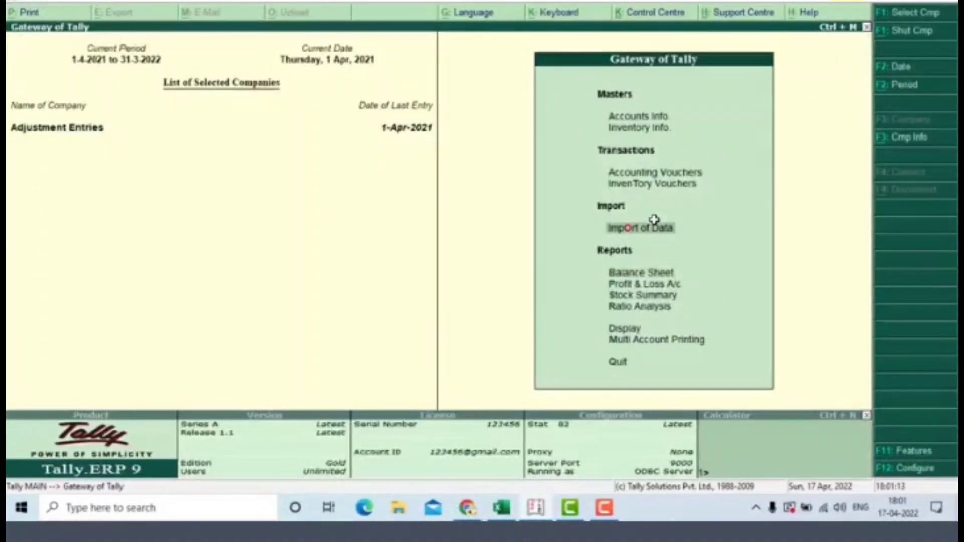
key(Return)
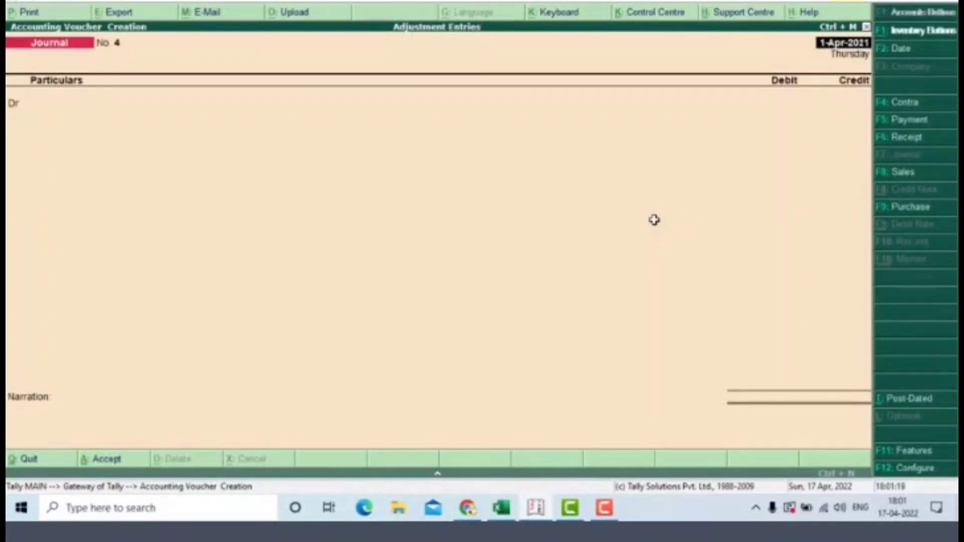
key(Return)
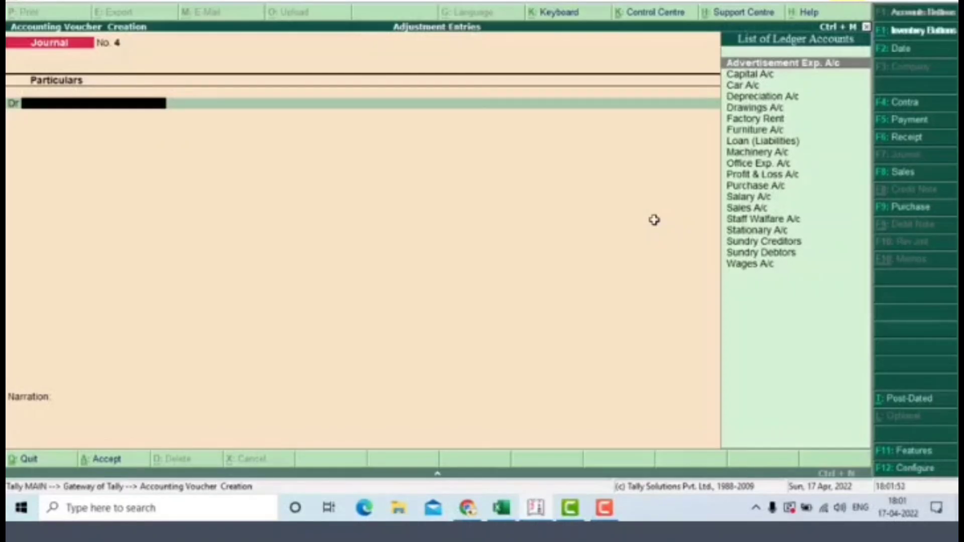
Step: Debit Salary A/c with 20,000 in journal voucher No. 4
key(Down)
key(Down)
key(Down)
key(Down)
key(Down)
key(Down)
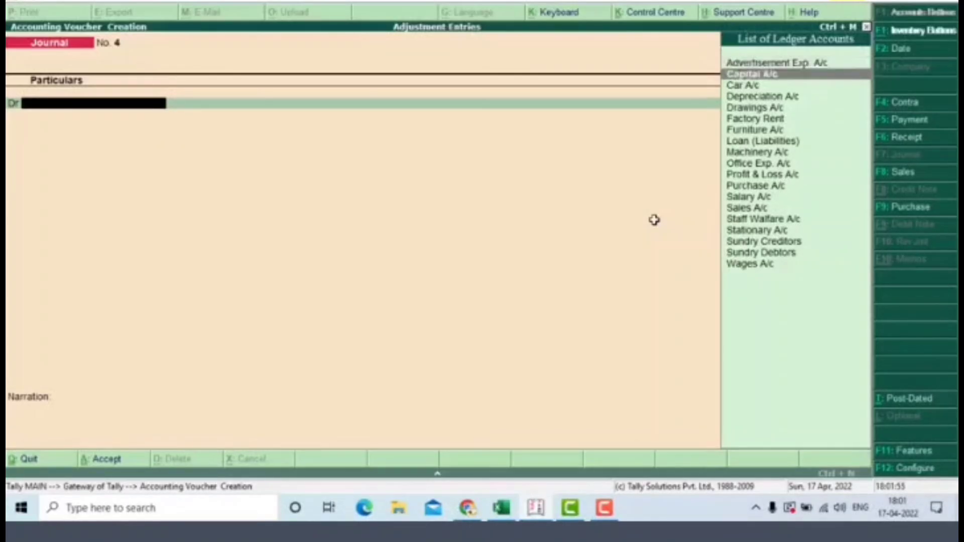
key(Down)
key(Down)
key(Down)
key(Down)
key(Down)
key(Down)
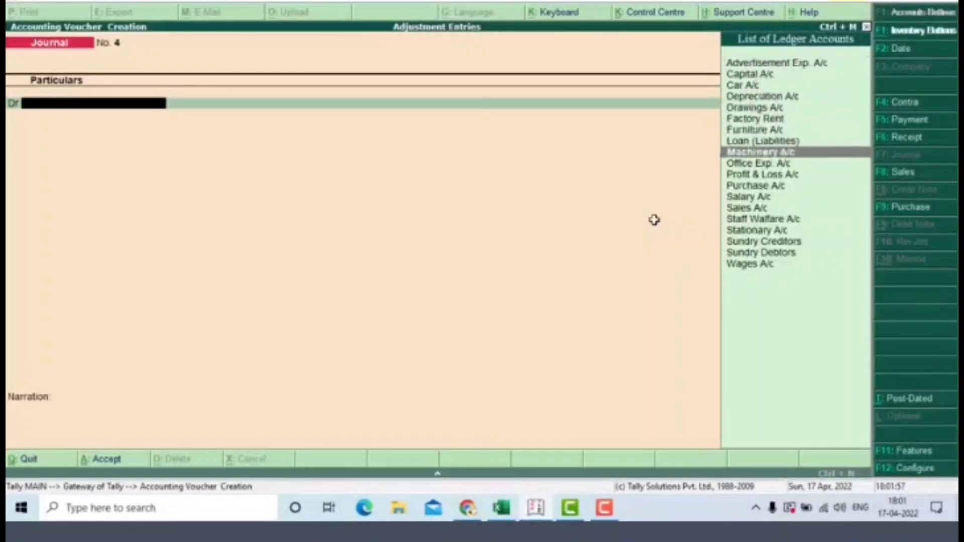
key(Return)
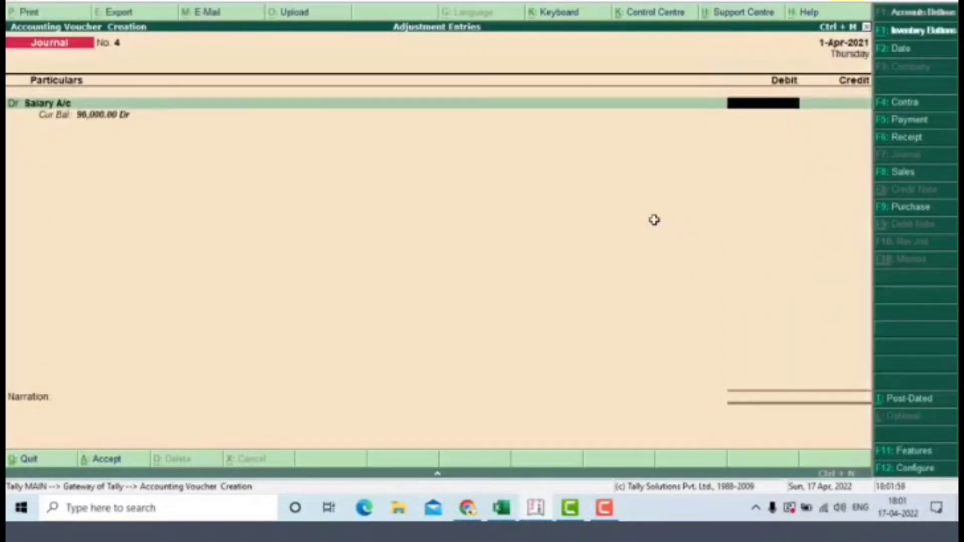
text(20000)
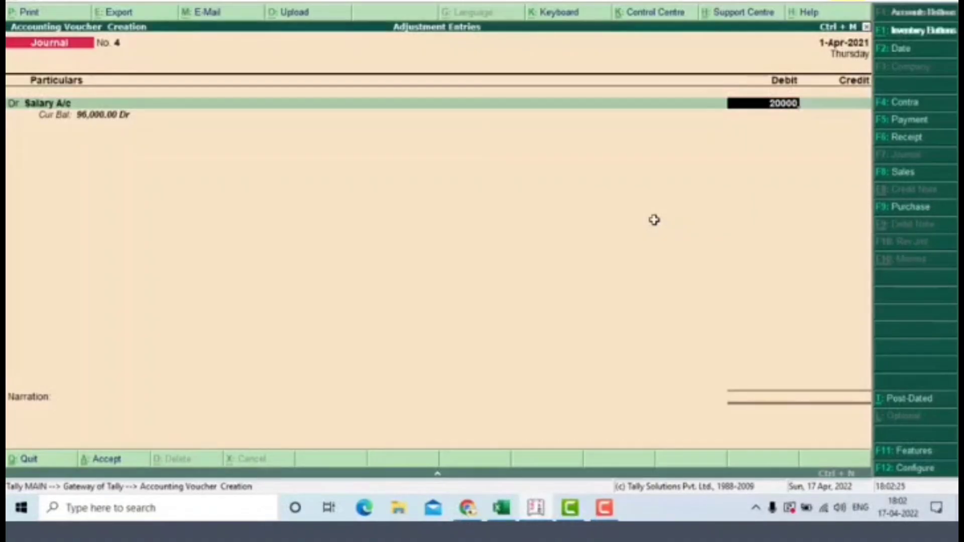
key(Return)
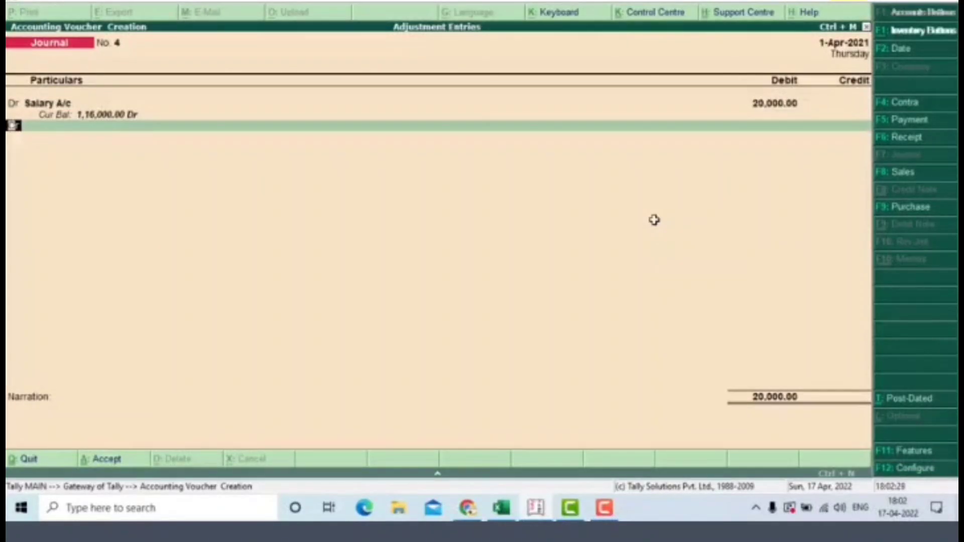
Step: Start a new ledger from the voucher's credit line and name it Outstanding Salary, without an alias
key(Return)
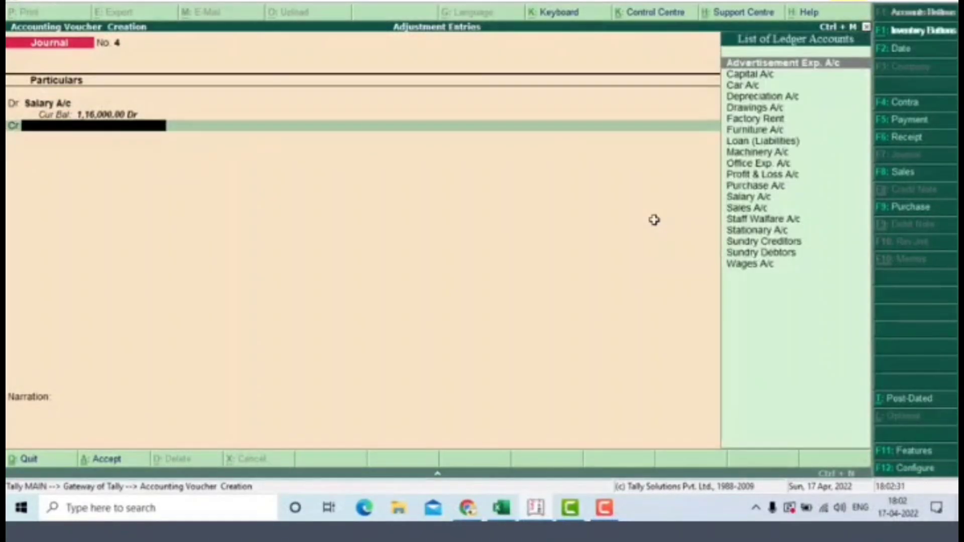
text(O)
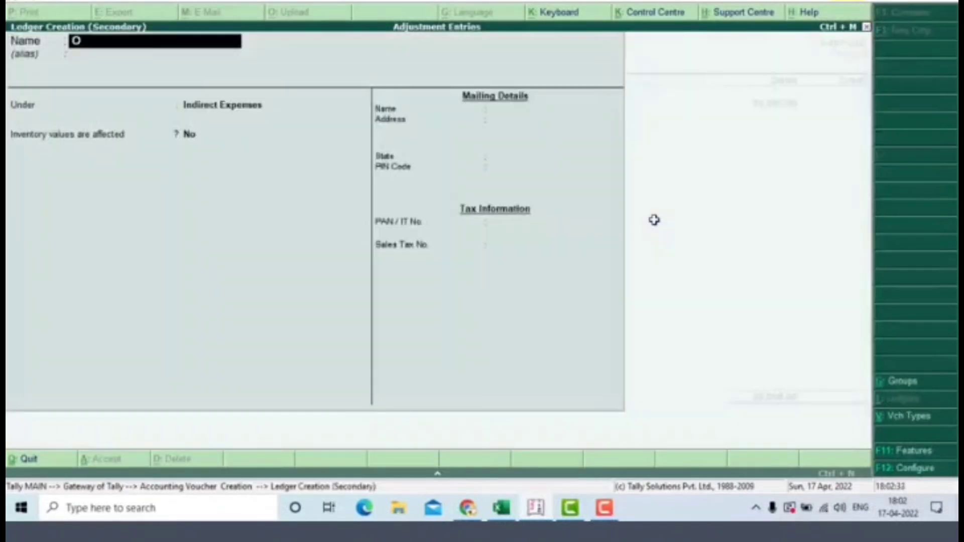
text(utst)
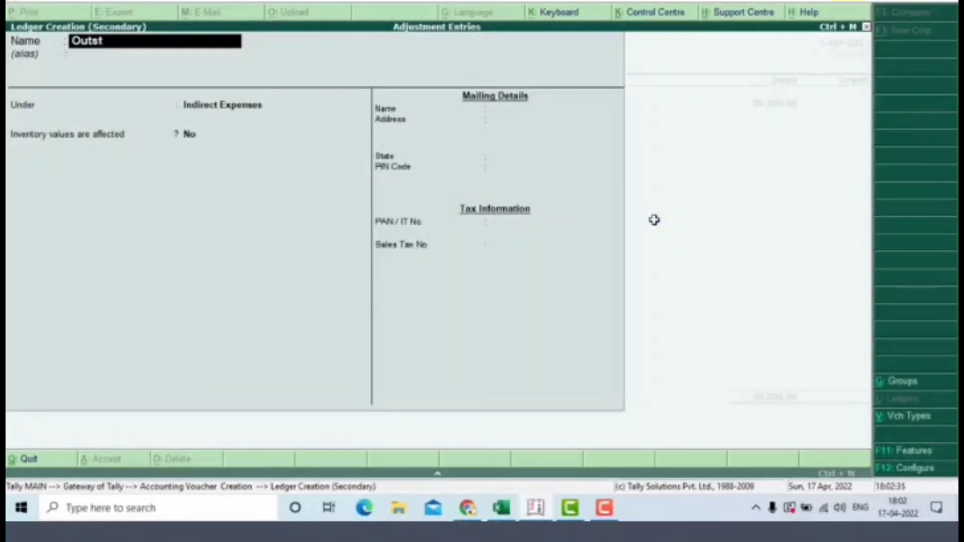
text(anding Sa)
key(BackSpace)
text(Salary)
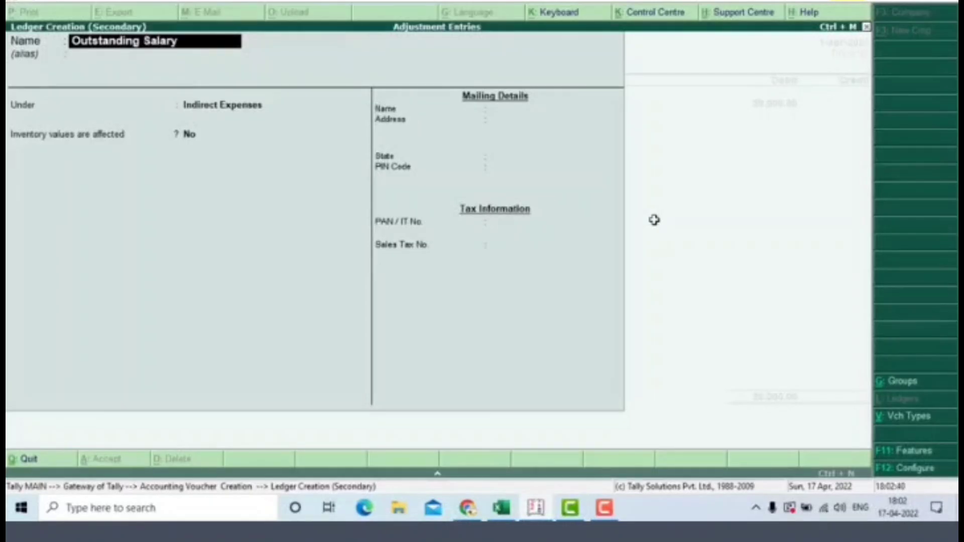
key(Return)
key(Return)
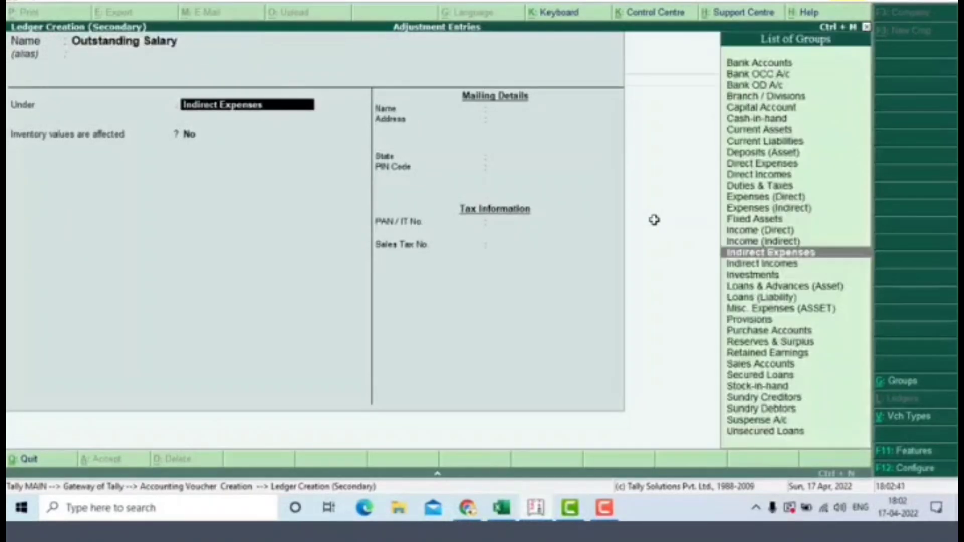
Step: Place the Outstanding Salary ledger under Current Liabilities, keep inventory values affected at No, and save it
text(L)
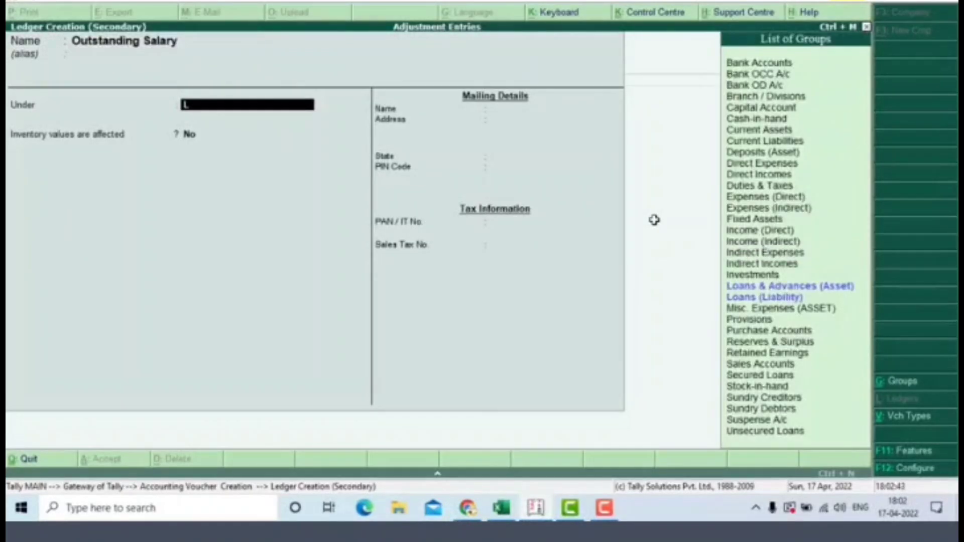
key(Down)
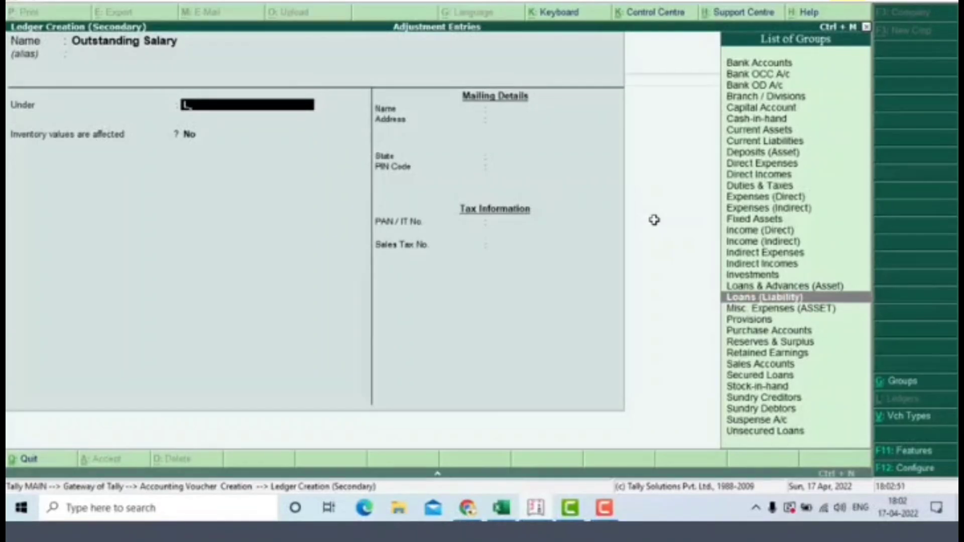
text(iab)
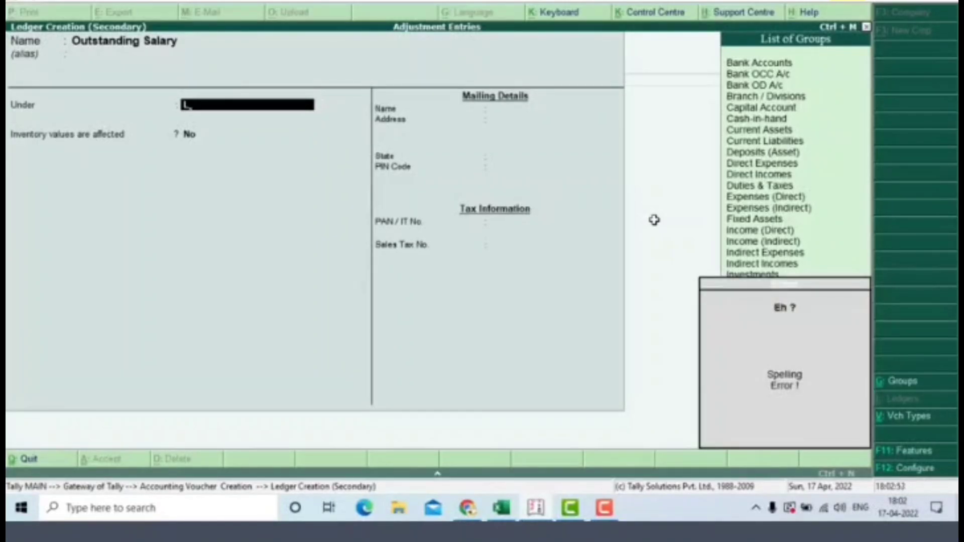
key(Up)
key(Up)
key(Up)
key(Up)
key(Up)
key(Up)
key(Up)
key(Up)
key(Up)
key(Up)
key(Up)
key(Up)
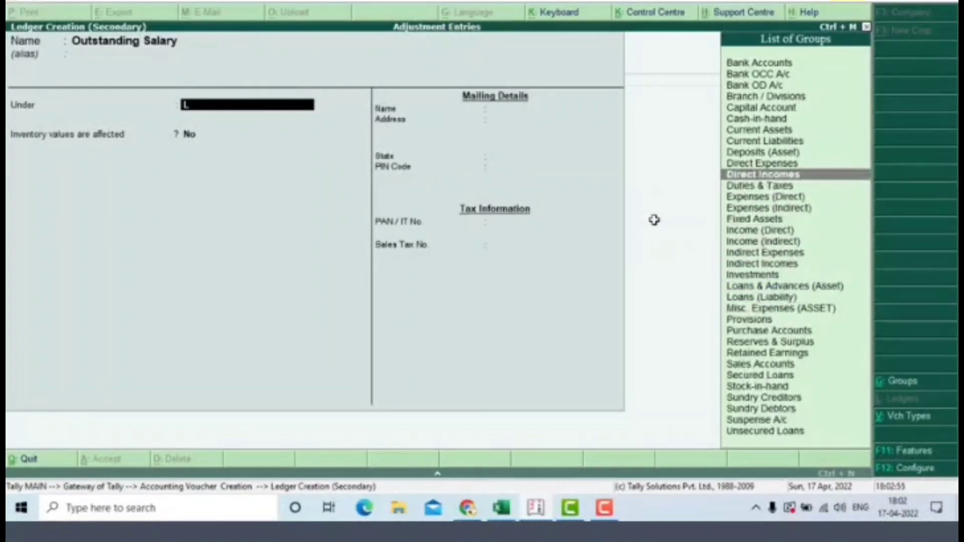
key(Up)
key(Up)
key(Up)
key(Return)
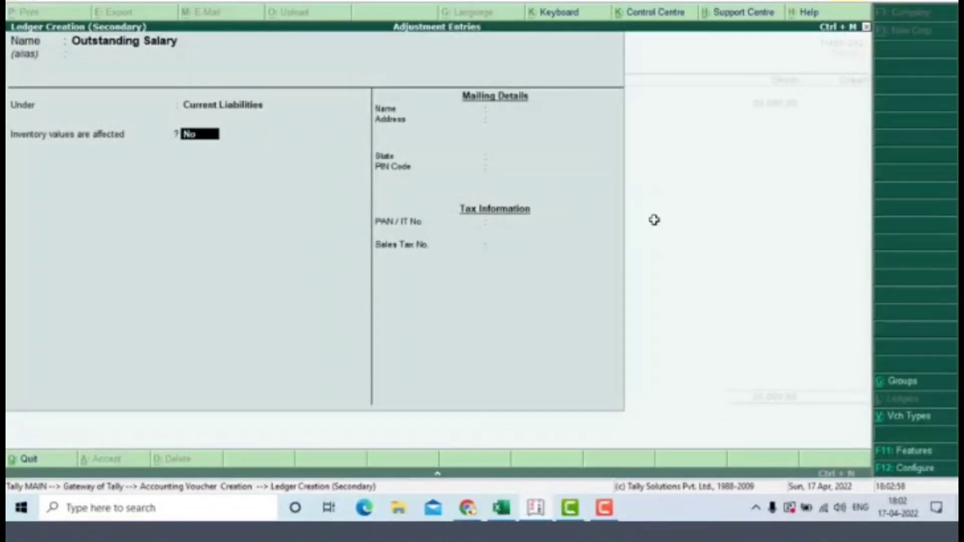
key(Return)
key(Return)
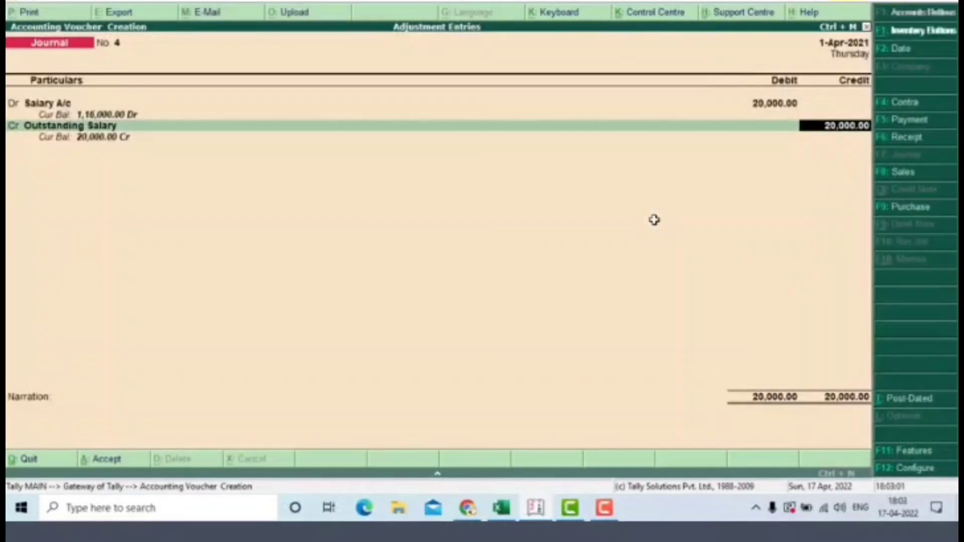
Step: Accept the 20,000 credit to Outstanding Salary, add the narration "being outanding salary due", and save the voucher
key(Return)
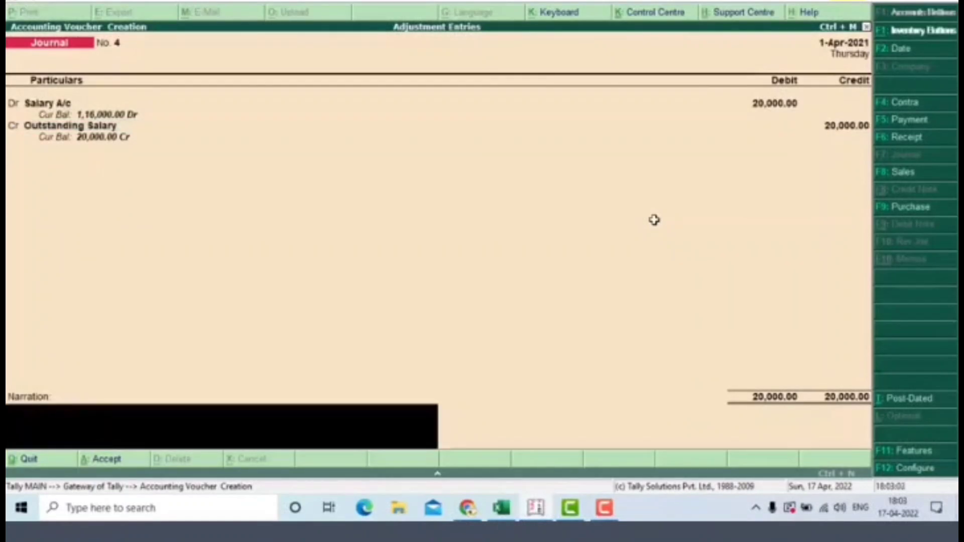
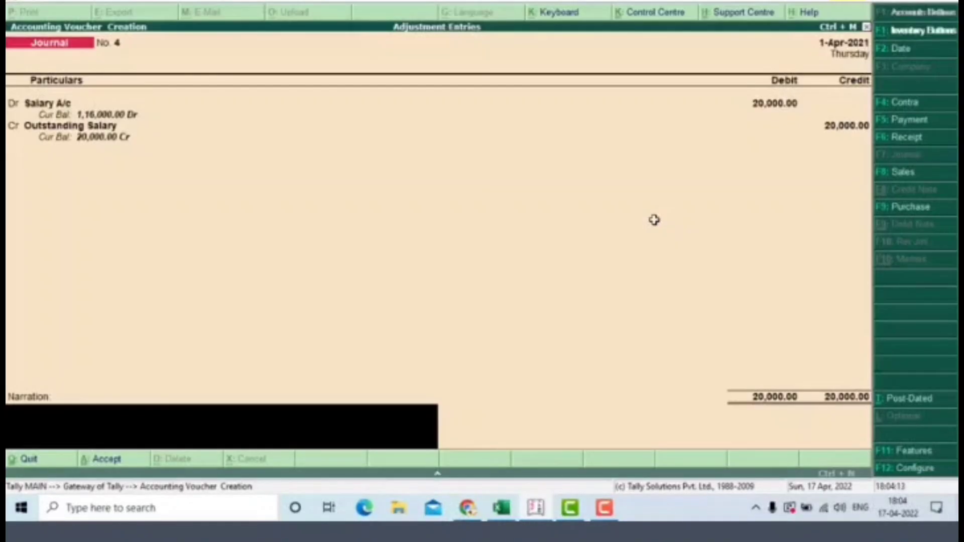
text(being outanding)
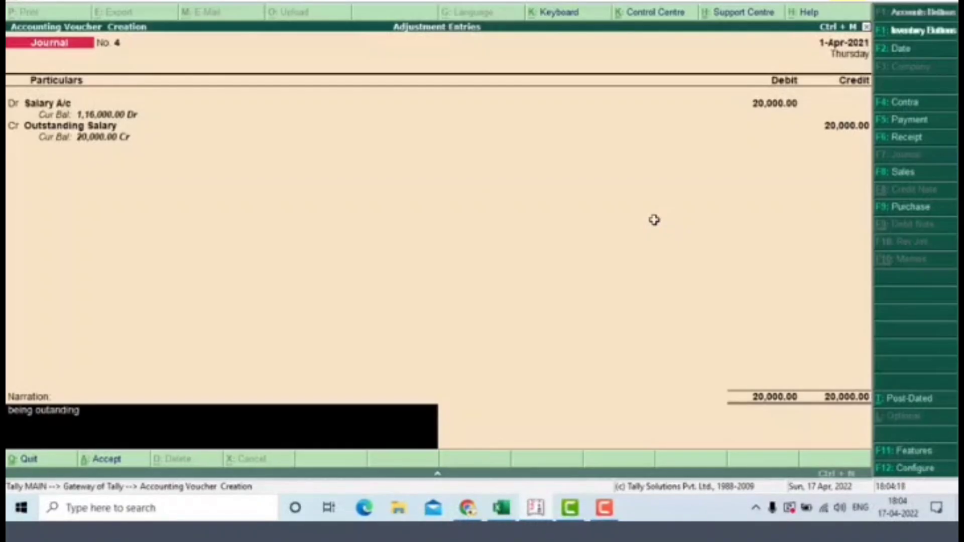
text( sala)
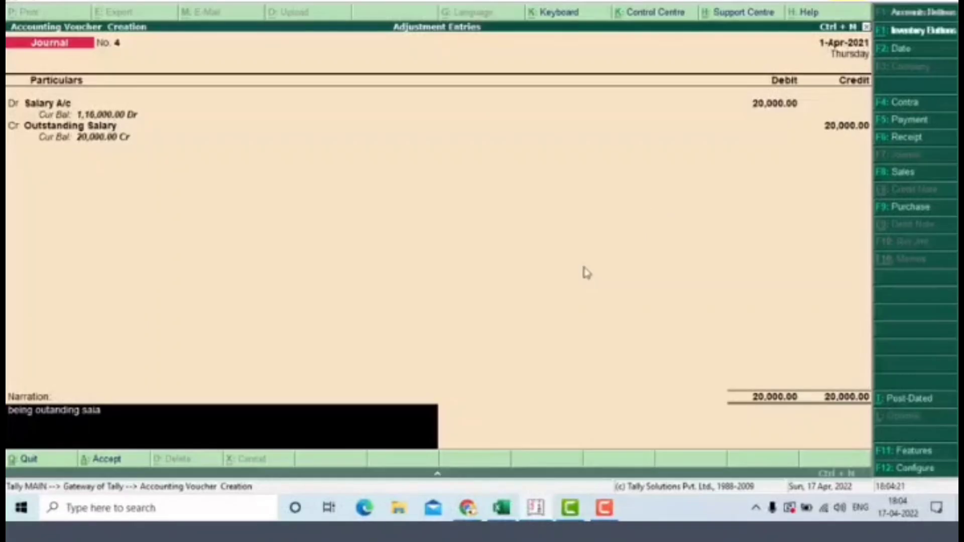
text(ry due)
key(Return)
key(Return)
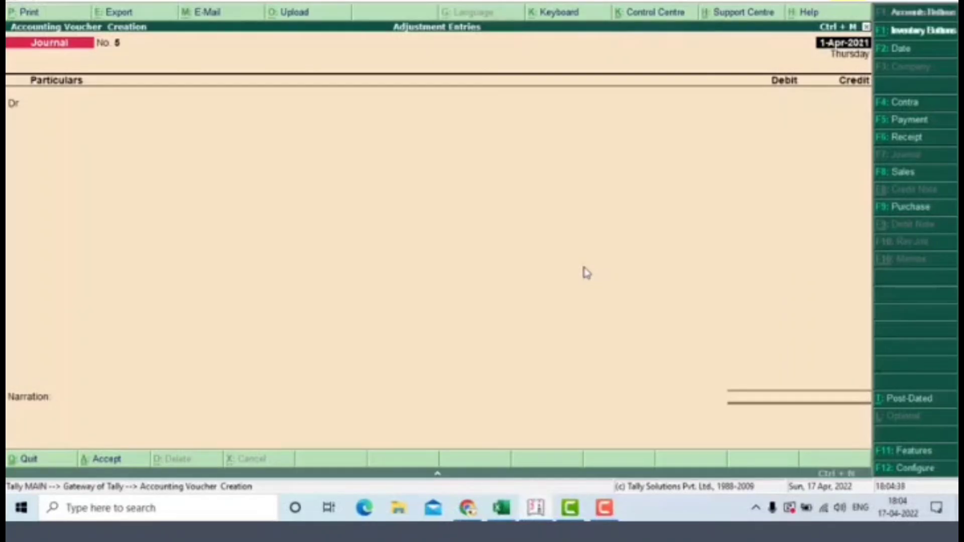
Step: Leave voucher entry and open the Profit & Loss A/c in detailed view
key(Escape)
key(Return)
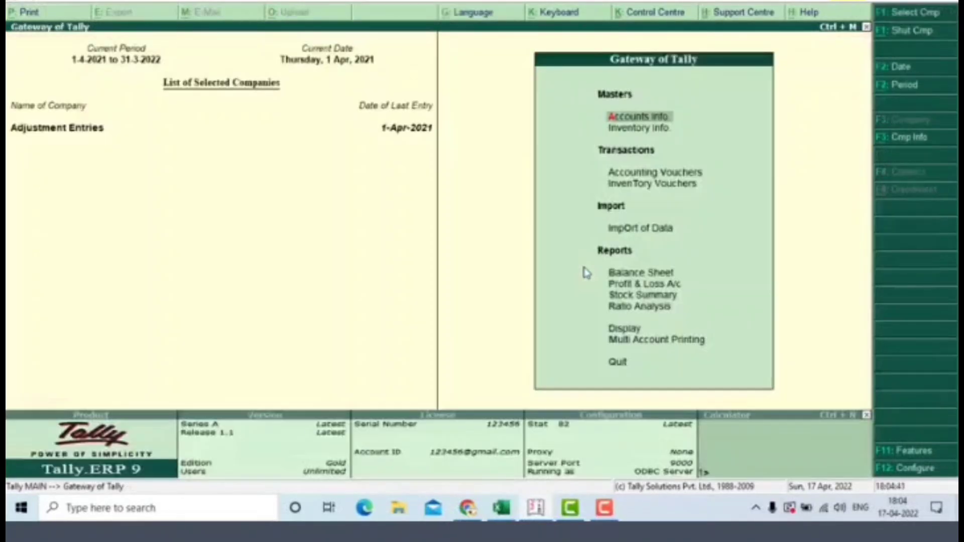
key(Down)
key(Down)
key(Down)
key(Down)
key(Down)
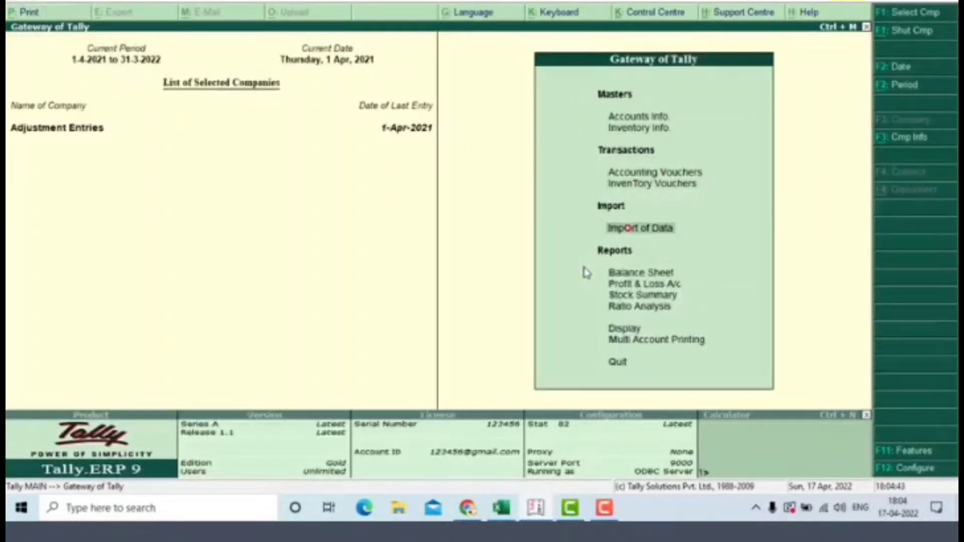
key(Down)
key(Return)
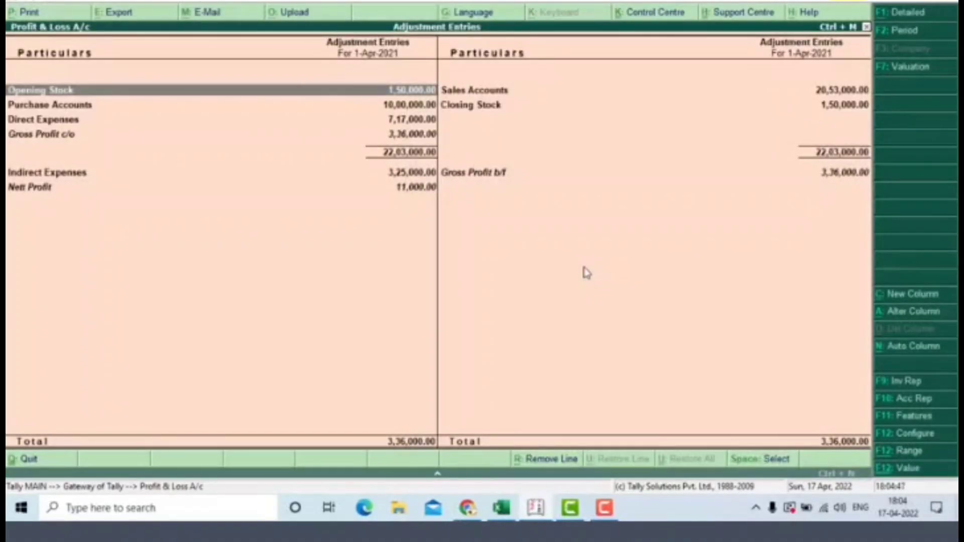
key(alt+F1)
Step: Drill into Salary A/c under Indirect Expenses to review its April vouchers, and return to the Profit & Loss A/c
key(Down)
key(Down)
key(Down)
key(Down)
key(Down)
key(Down)
key(Down)
key(Down)
key(Down)
key(Down)
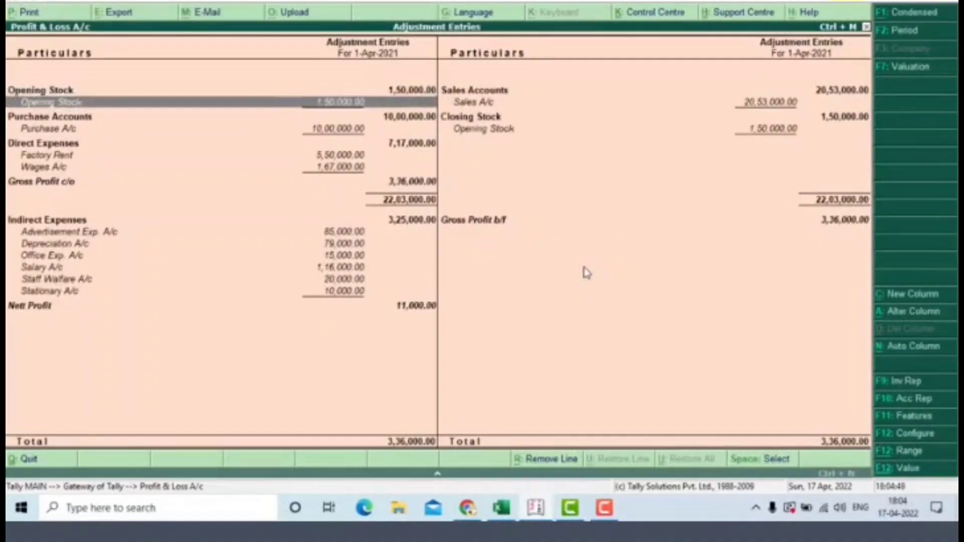
key(Down)
key(Down)
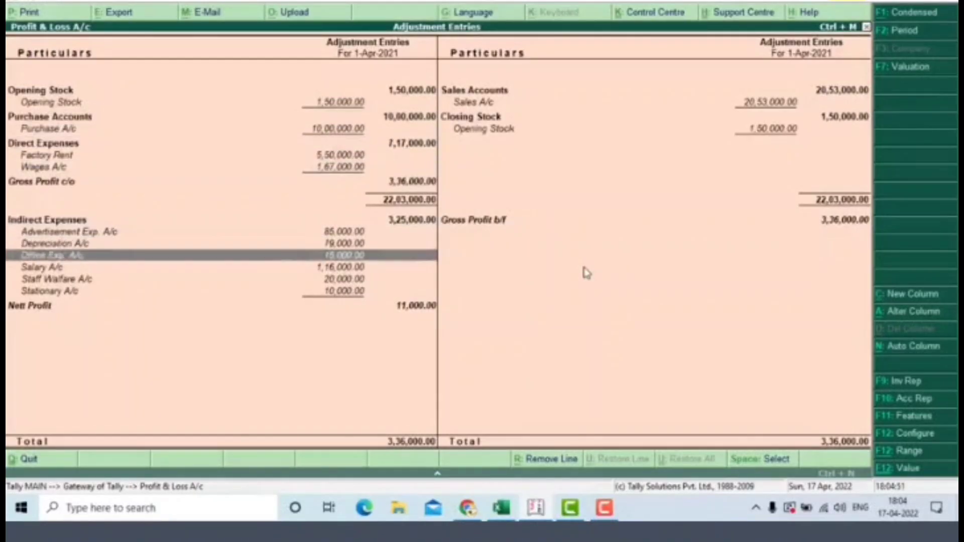
key(Return)
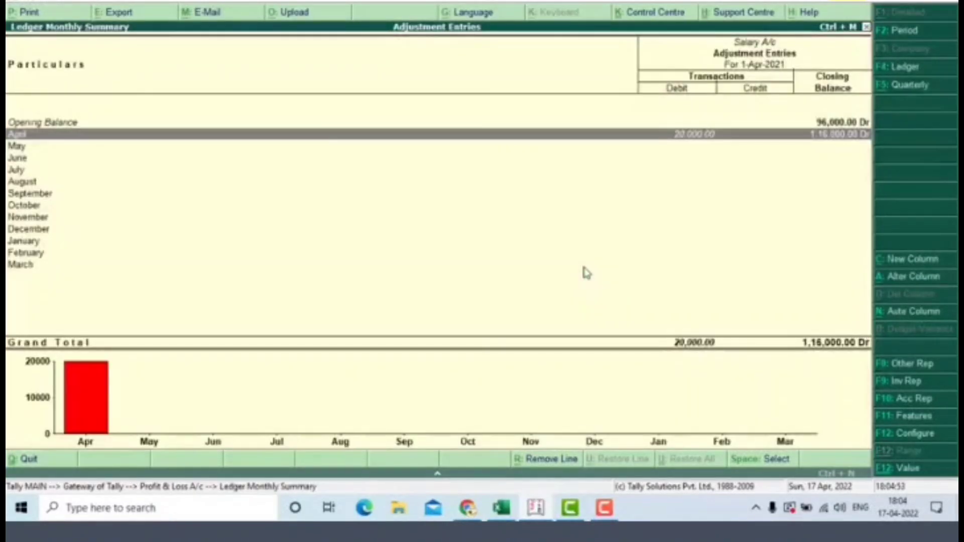
key(Return)
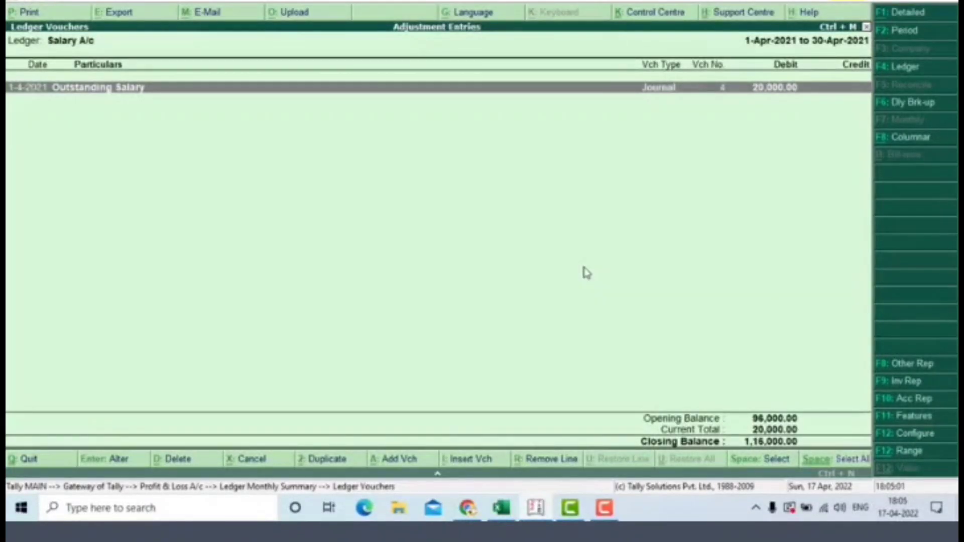
key(Escape)
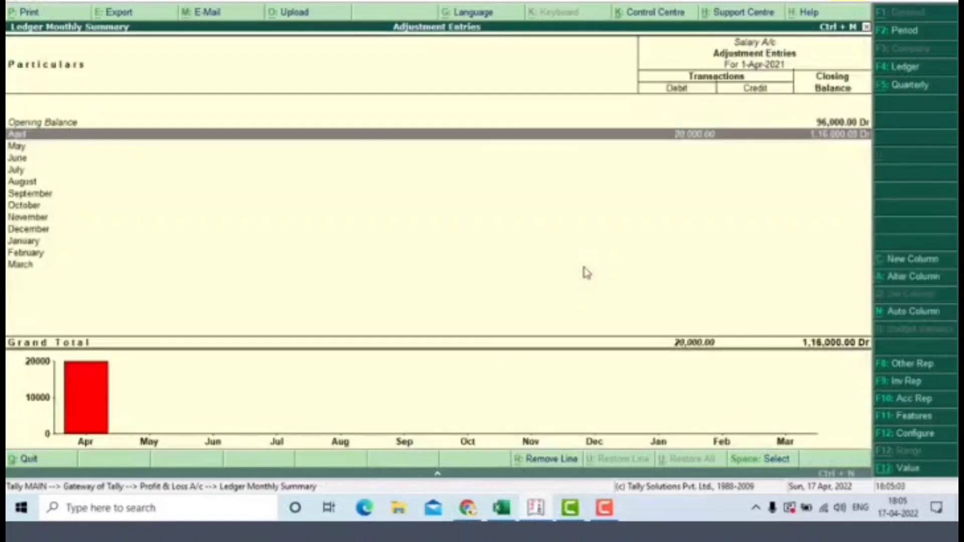
key(Escape)
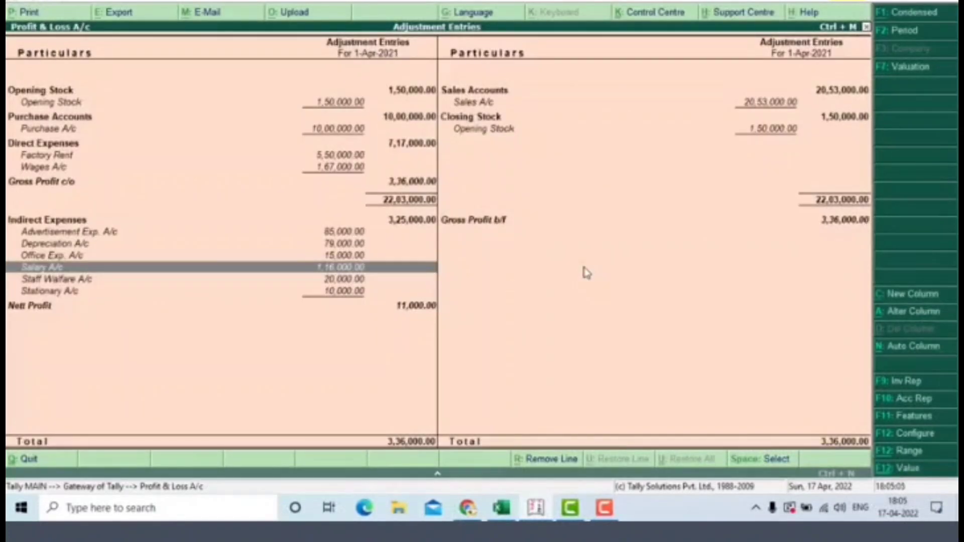
Step: Close the Profit & Loss A/c and open the Balance Sheet in detailed view
key(Escape)
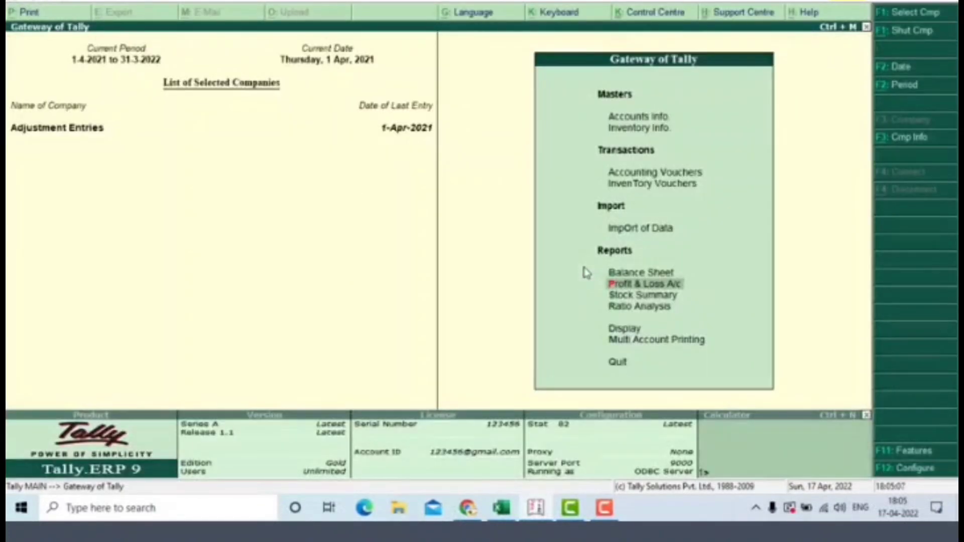
key(Up)
key(Return)
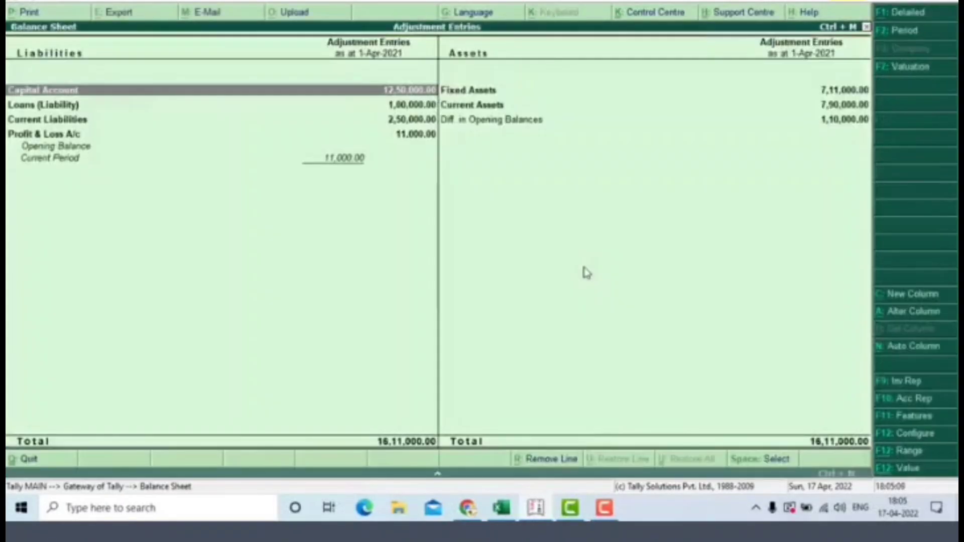
key(alt+F1)
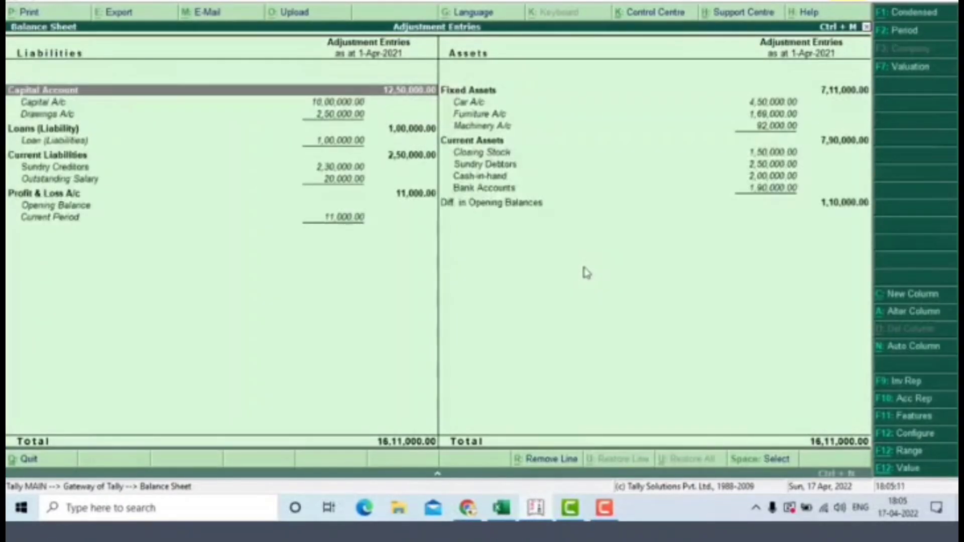
Step: Examine the Outstanding Salary line under Current Liabilities in the Balance Sheet
key(Down)
key(Down)
key(Down)
key(Down)
key(Down)
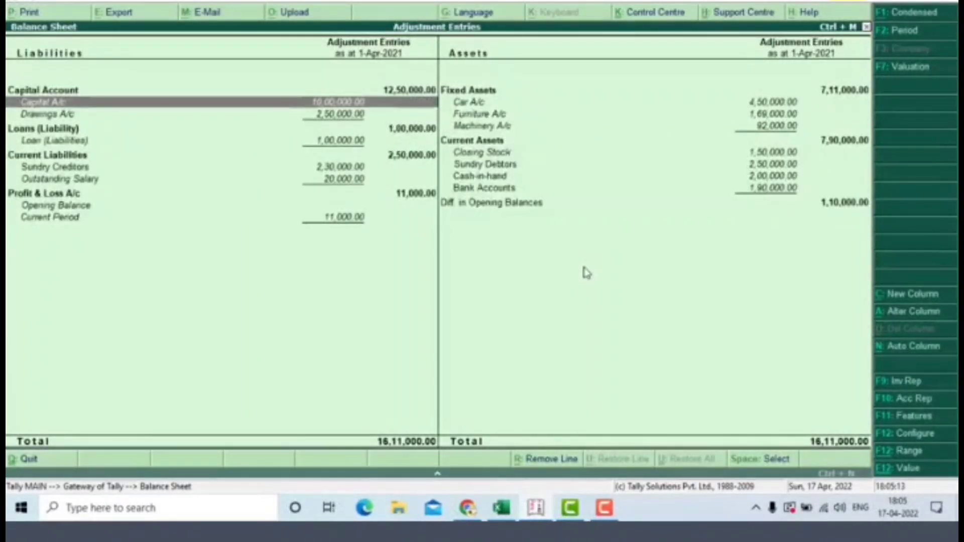
key(Down)
key(Down)
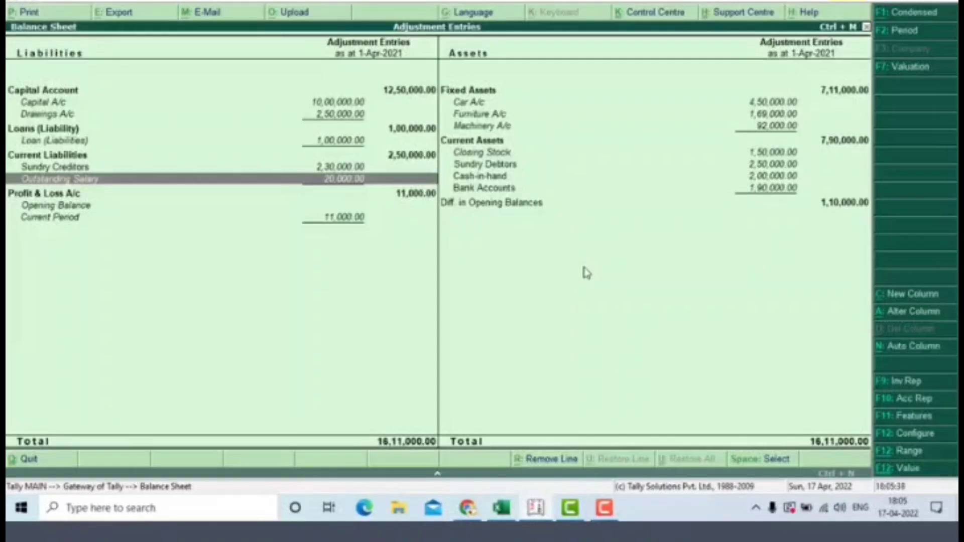
Step: Close the Balance Sheet and open accounting voucher entry for a new journal voucher
key(Escape)
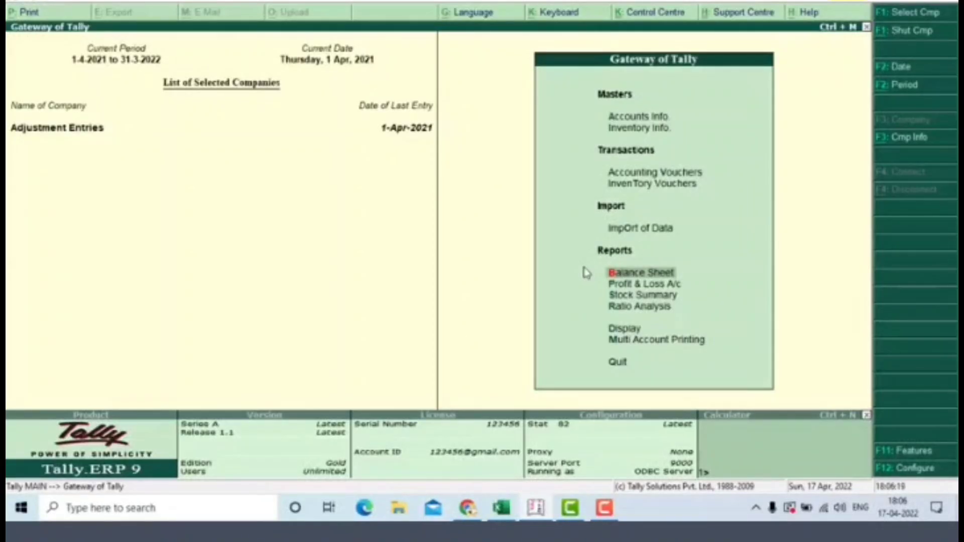
key(Up)
key(Up)
key(Up)
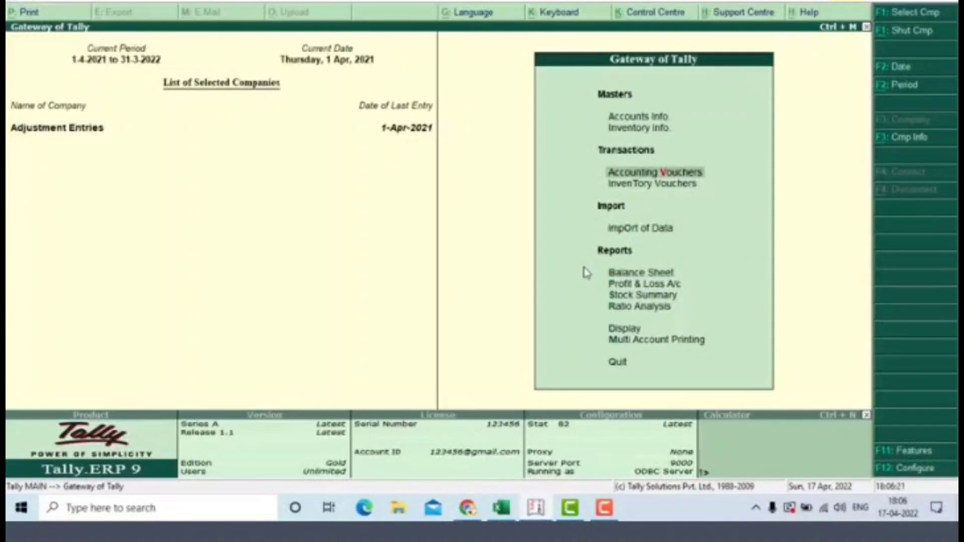
key(Return)
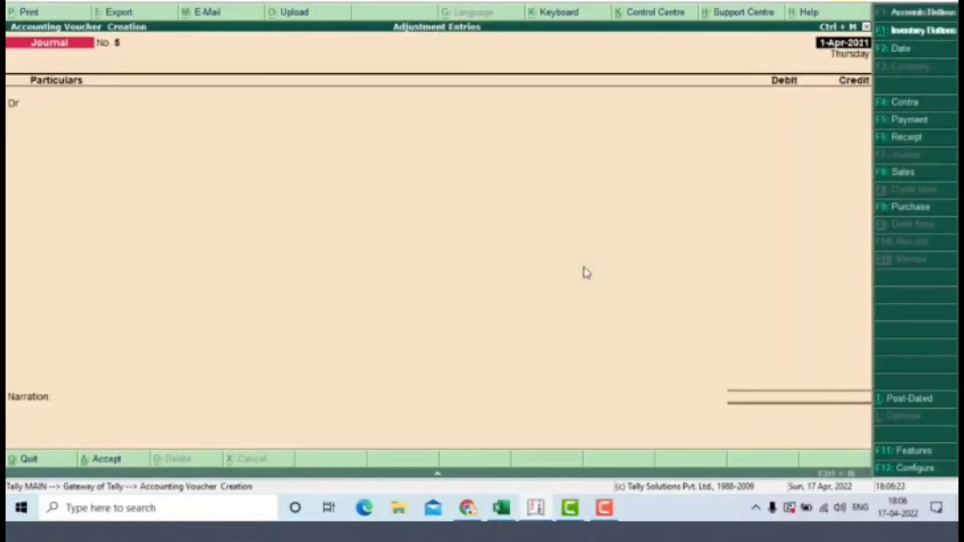
Step: Switch to the Excel sheet and review adjustment 3, the prepaid advertisement exp. entry, and its amount
key(alt+Tab)
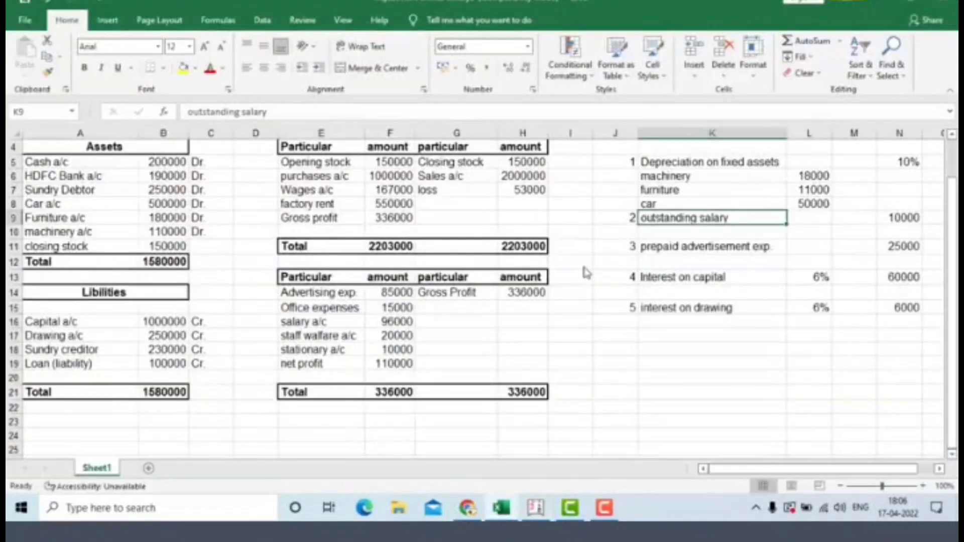
key(Right)
key(Down)
key(Down)
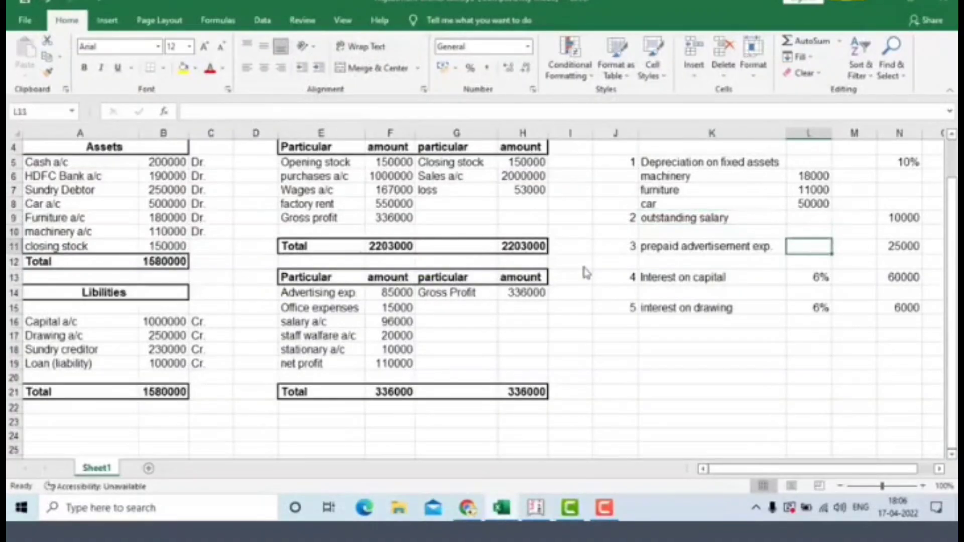
key(Left)
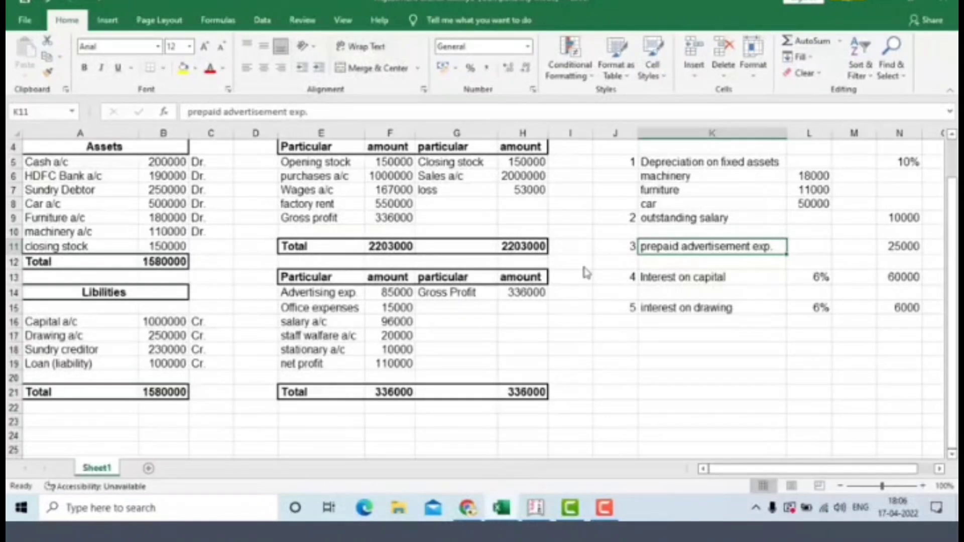
key(Right)
key(Right)
key(Right)
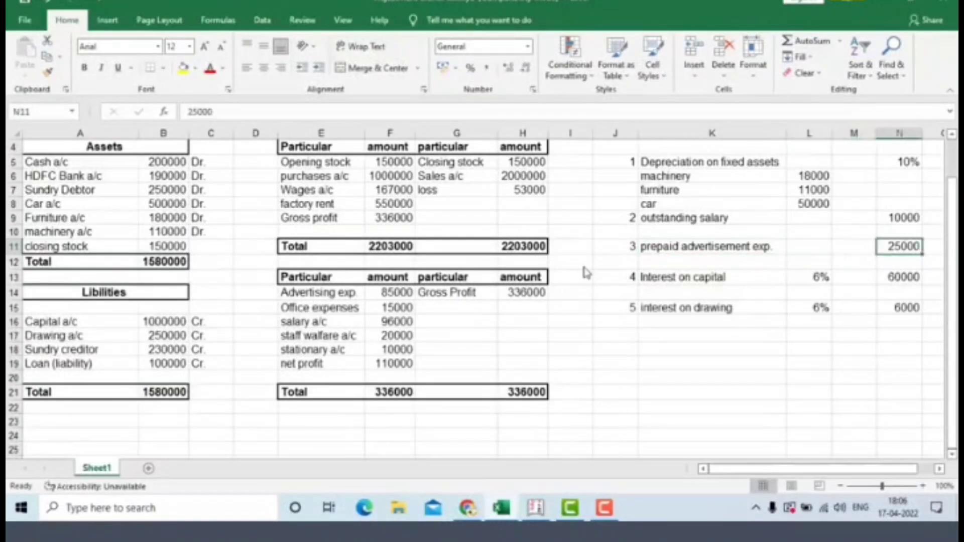
key(Left)
key(Left)
key(Left)
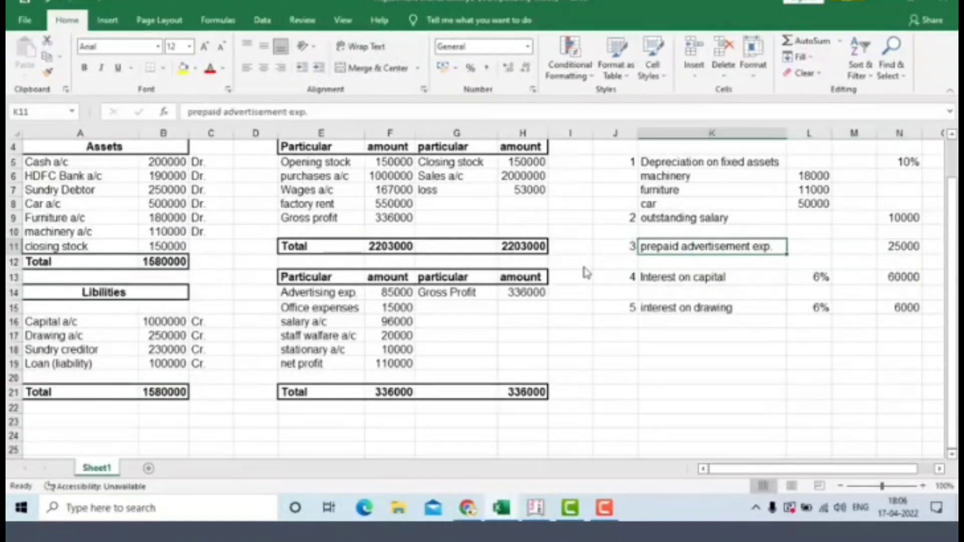
Step: Back in Tally, start a new ledger from the journal's debit line and name it Advance Adevertisment Exp
key(alt+Tab)
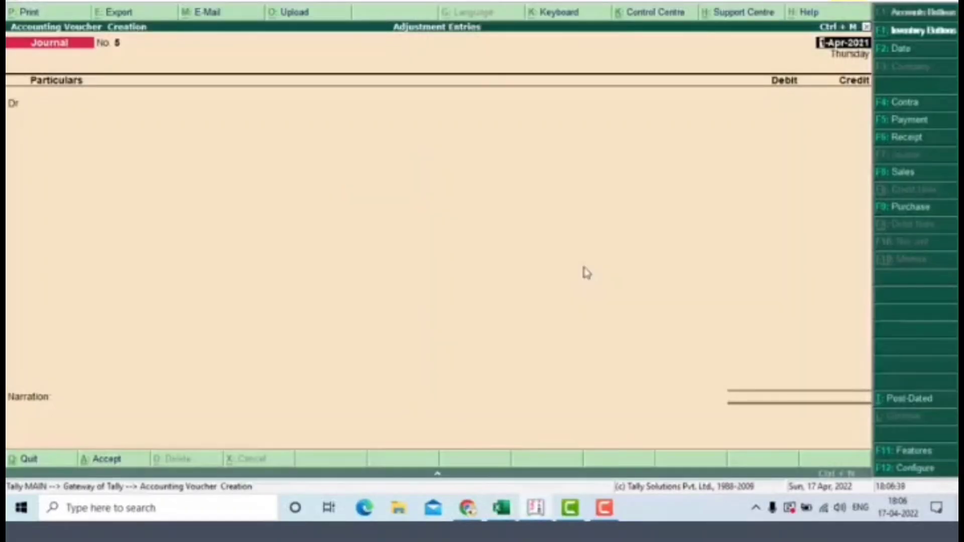
key(Return)
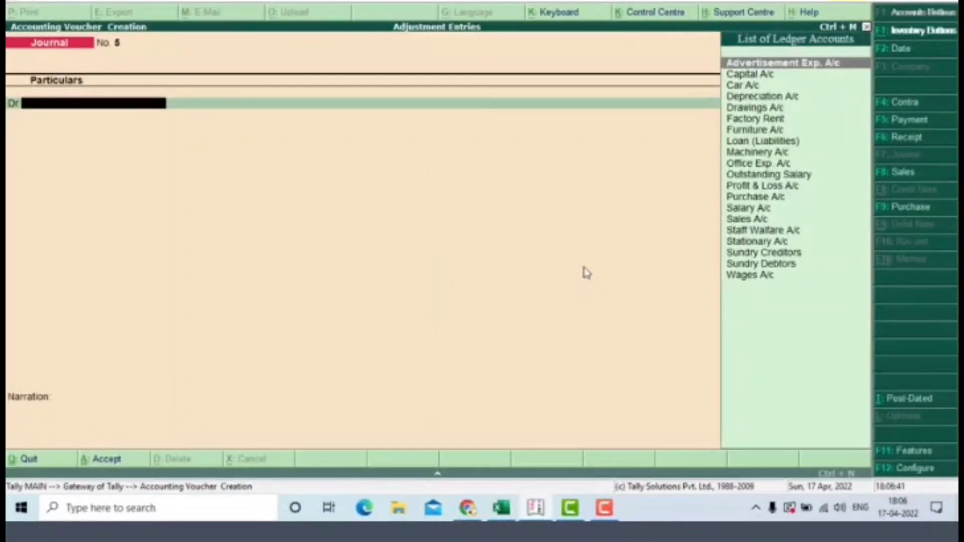
key(alt+c)
text(Adv)
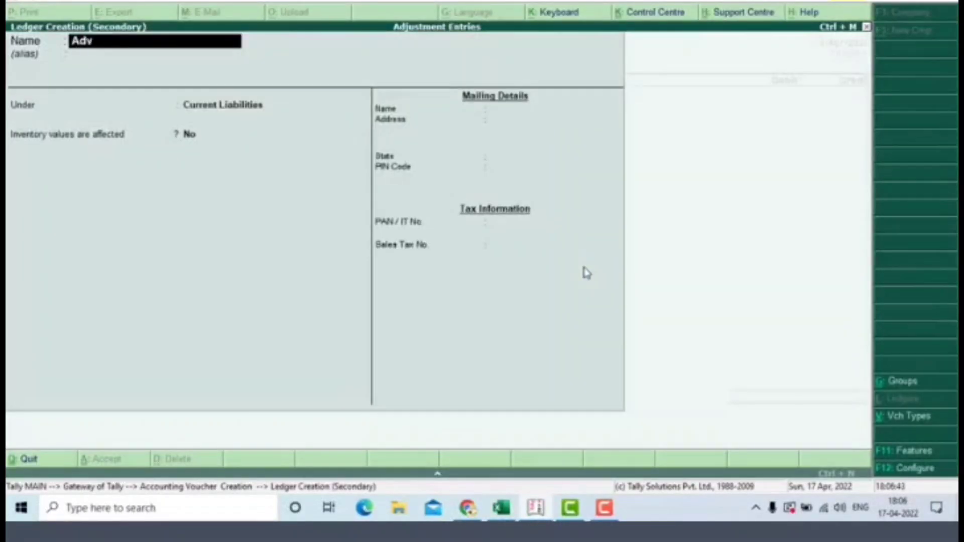
text(ance a)
text(deve)
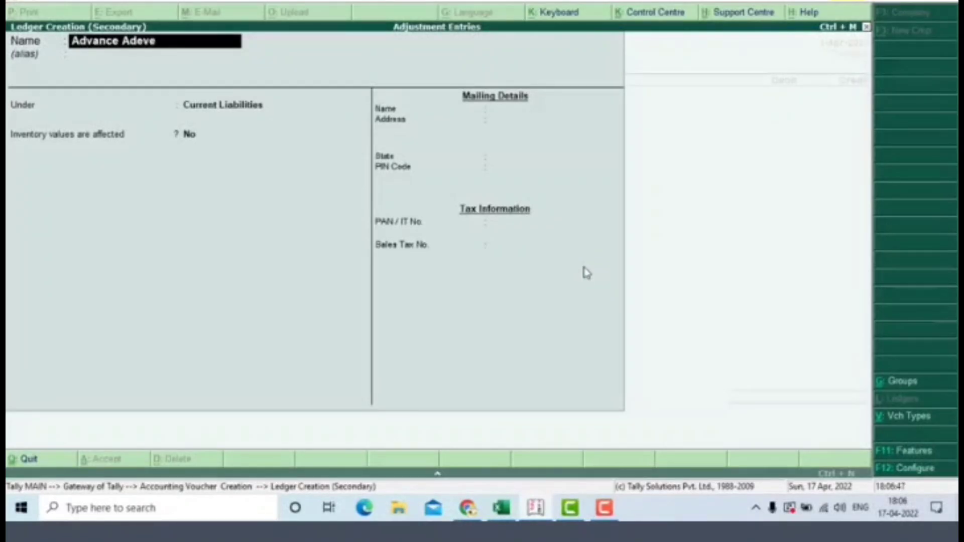
text(rtisment Exp)
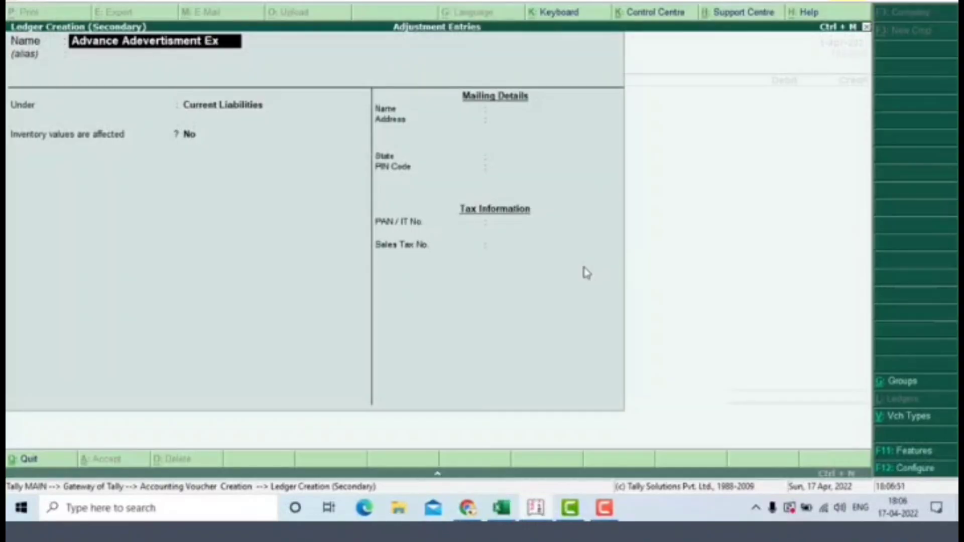
key(Return)
Step: Place the Advance Adevertisment Exp ledger under Loans & Advances (Asset), keep the remaining defaults, and save it
key(Return)
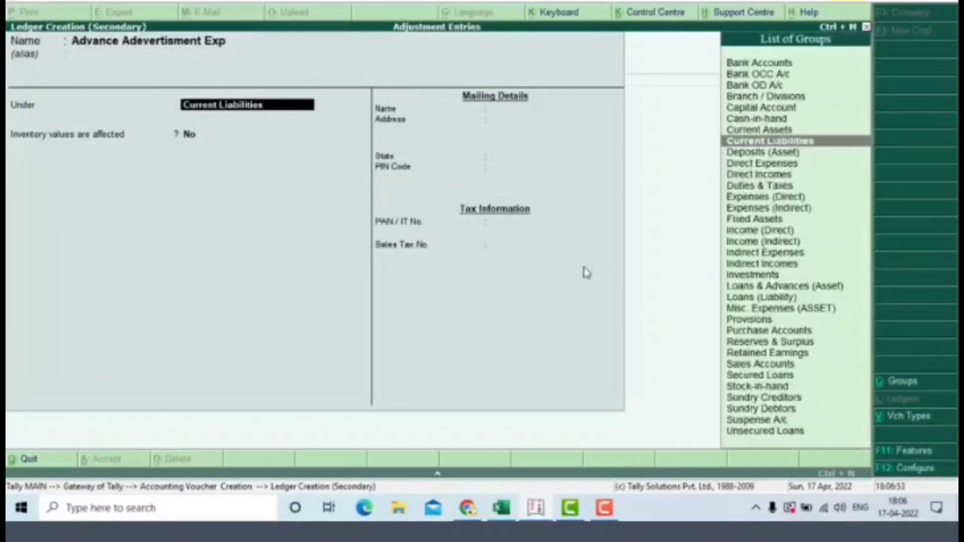
text(Loa)
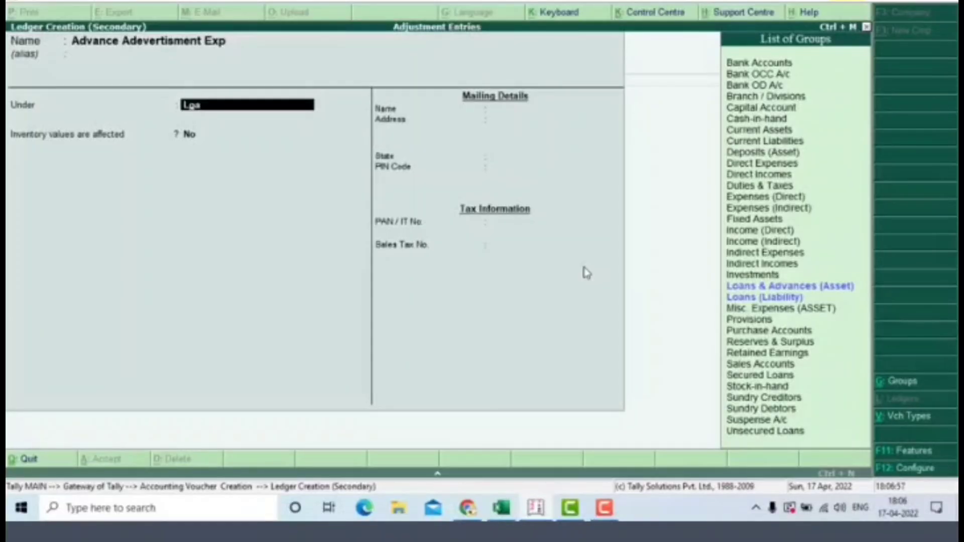
key(Down)
key(Return)
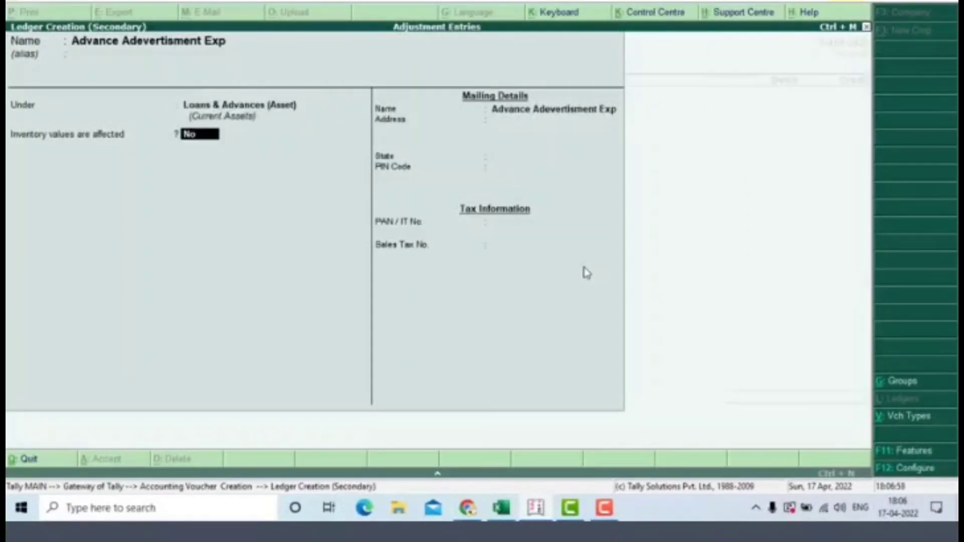
key(Return)
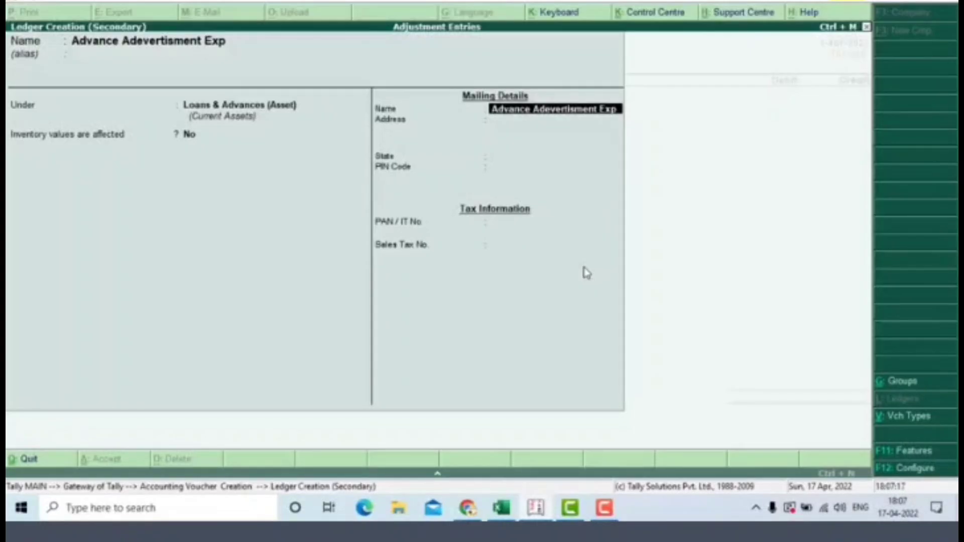
key(Return)
key(Return)
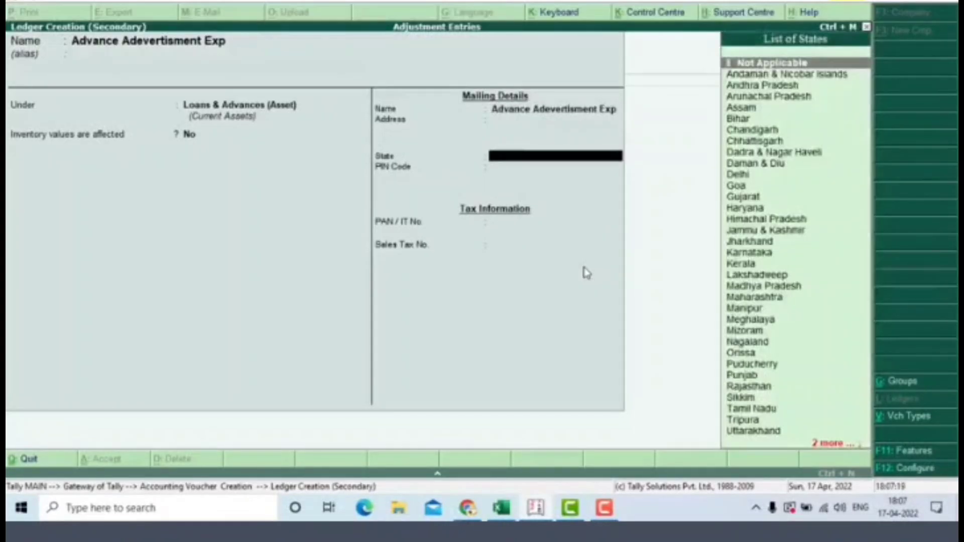
key(Return)
key(ctrl+a)
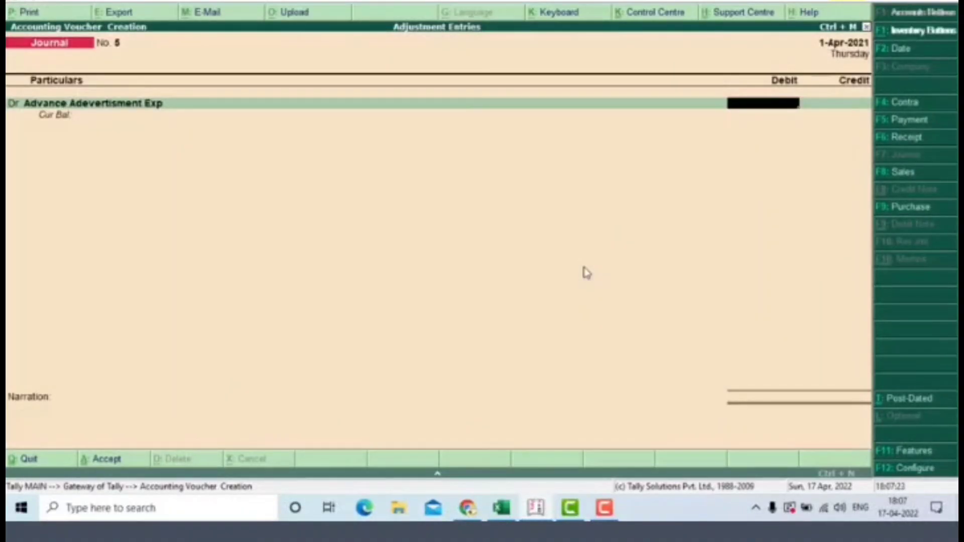
Step: Debit Advance Adevertisment Exp with 25000 and credit Advertisement Exp. A/c with the same amount
text(25000)
key(Return)
key(Return)
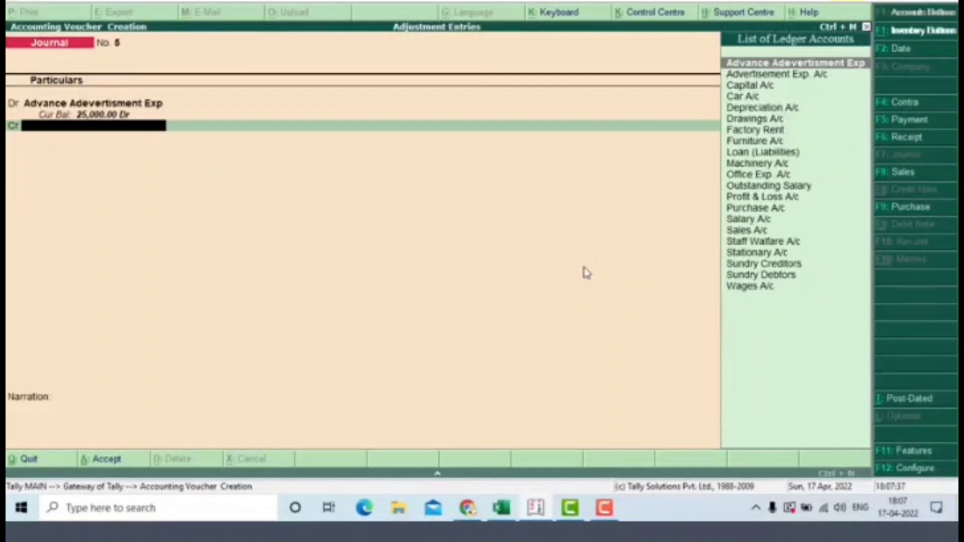
text(Ad)
key(Down)
key(Return)
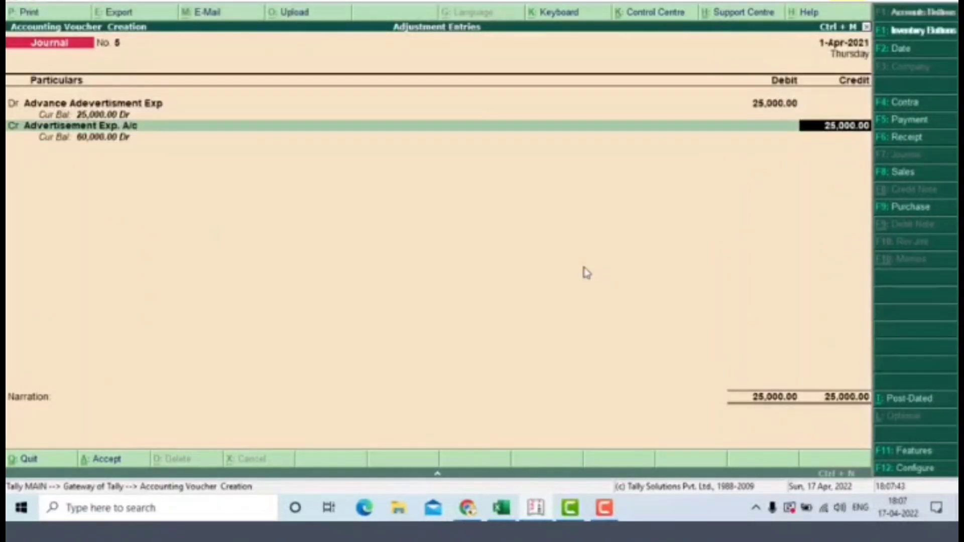
key(Return)
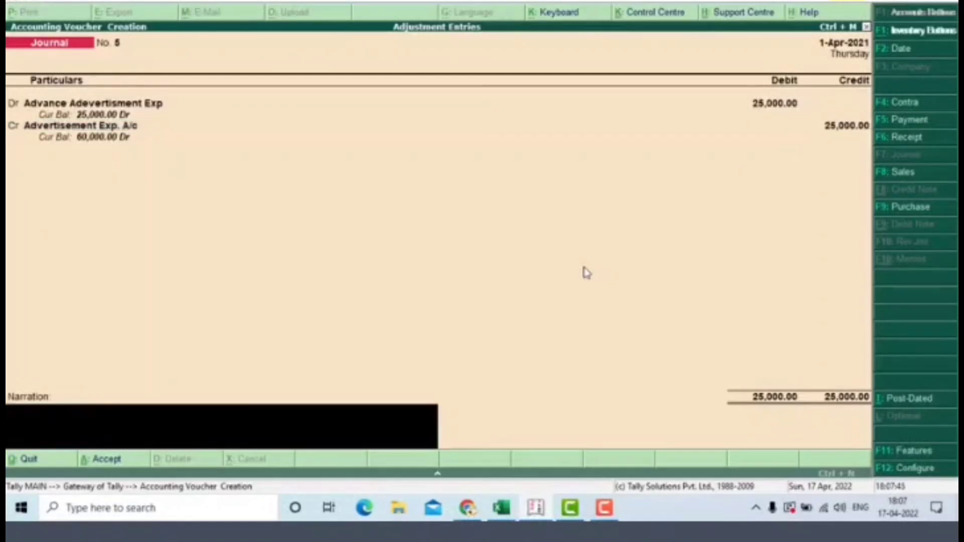
Step: Enter the narration "being advance due for adv. exp" and accept the journal voucher
text(being advace)
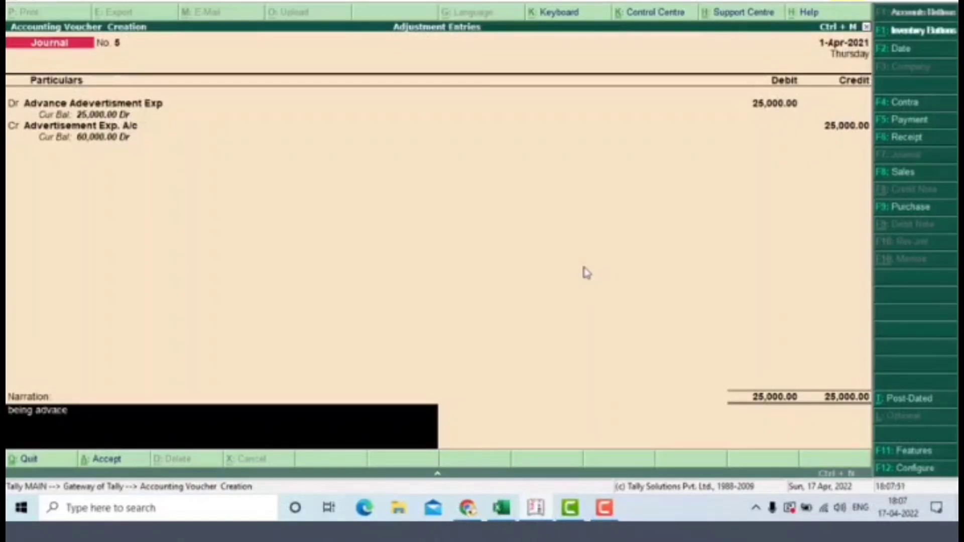
key(BackSpace)
key(BackSpace)
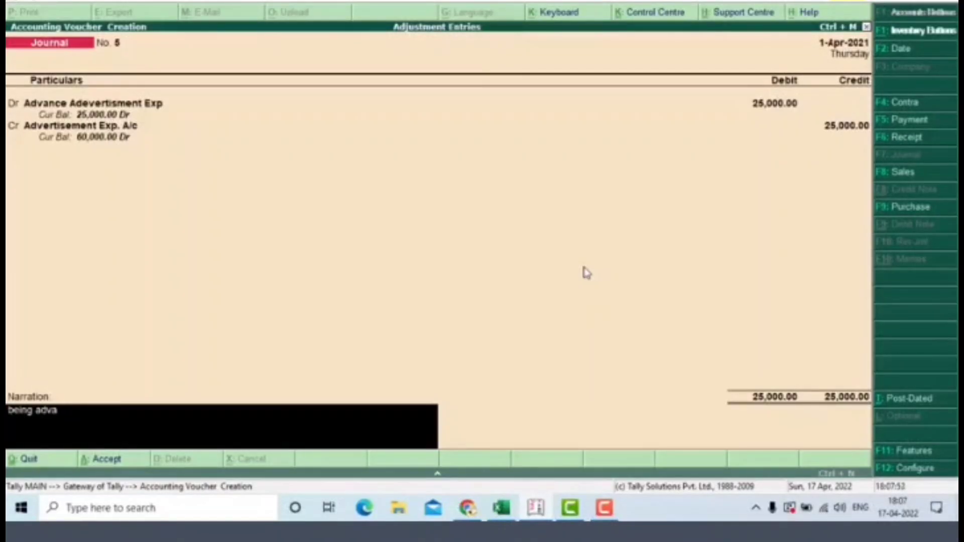
text(nce pai)
key(BackSpace)
key(BackSpace)
key(BackSpace)
key(BackSpace)
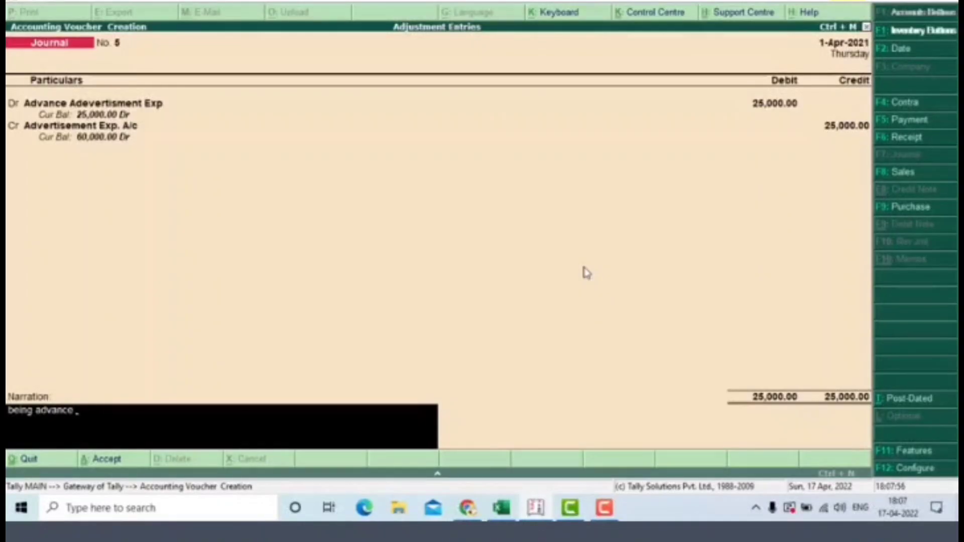
text(due for adv)
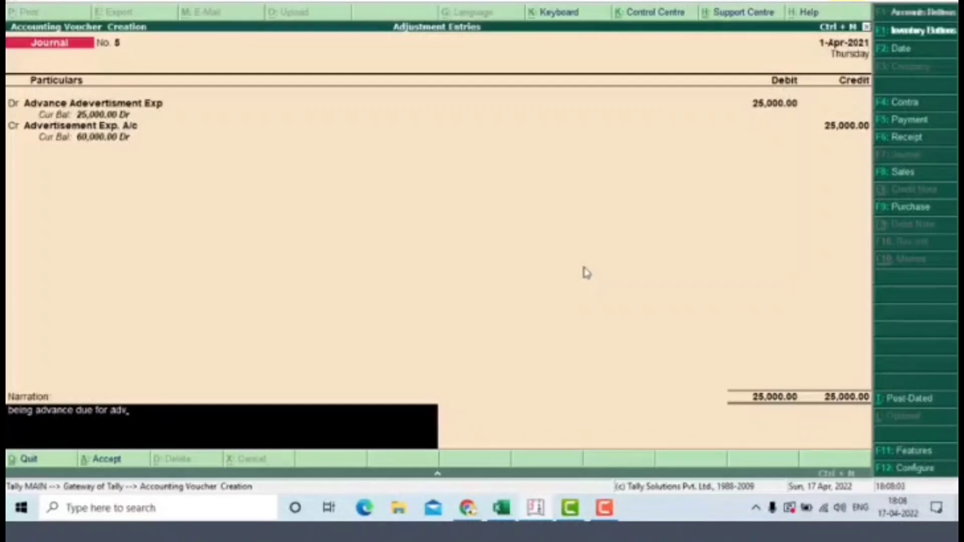
text(e)
key(BackSpace)
text(e)
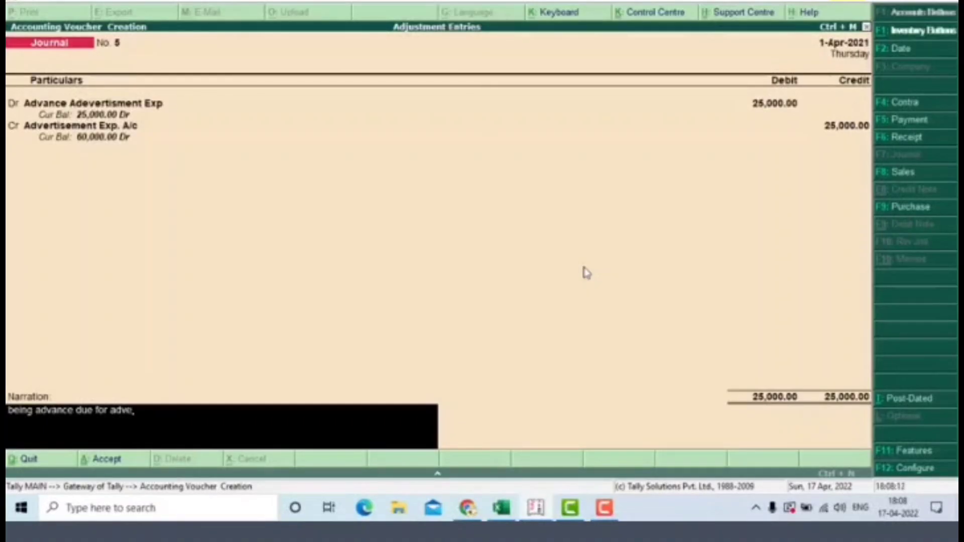
key(BackSpace)
text(. exp)
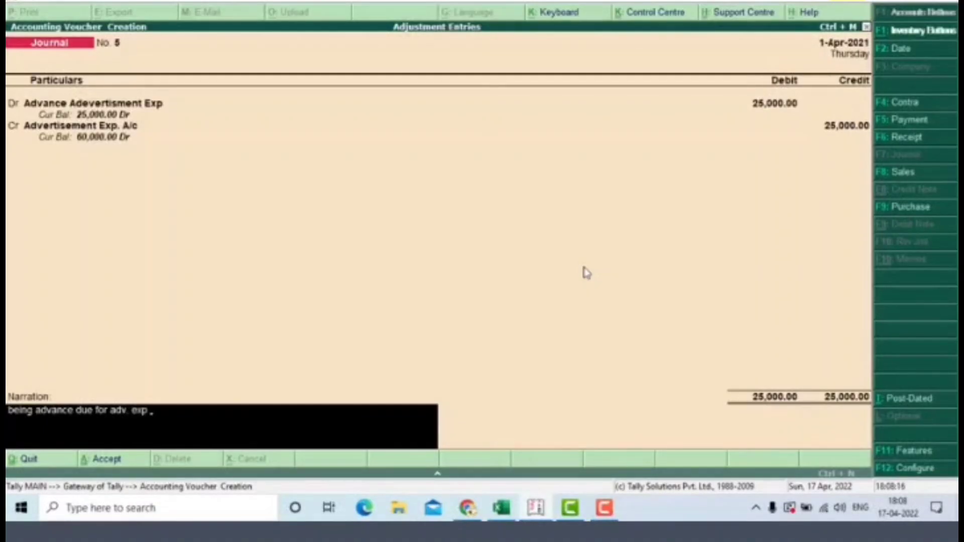
key(Return)
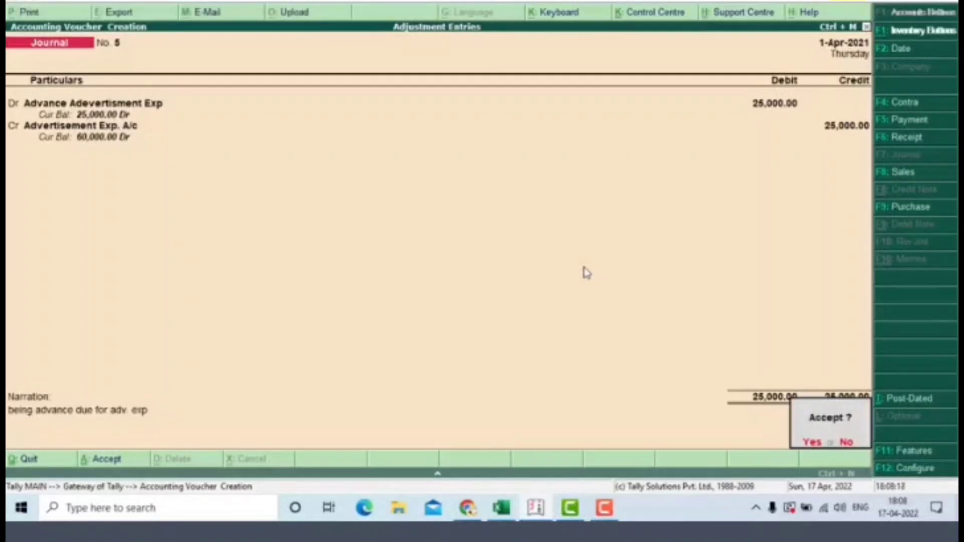
key(Return)
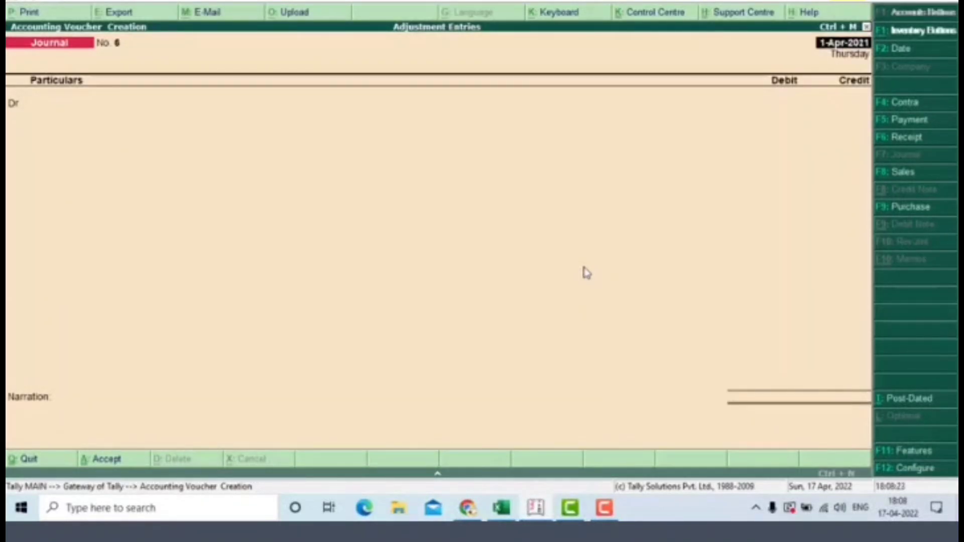
Step: Leave voucher entry and show the Profit & Loss A/c in detailed view
key(Escape)
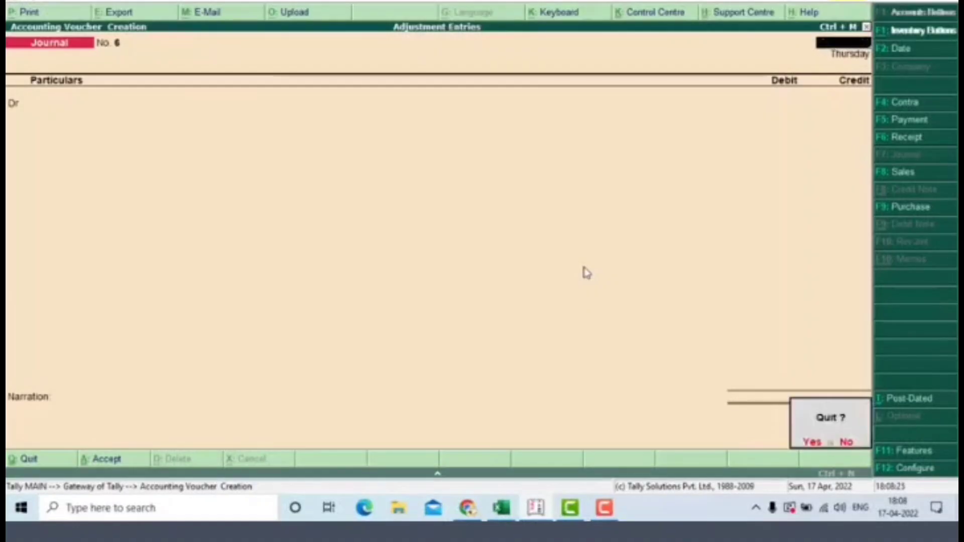
key(Return)
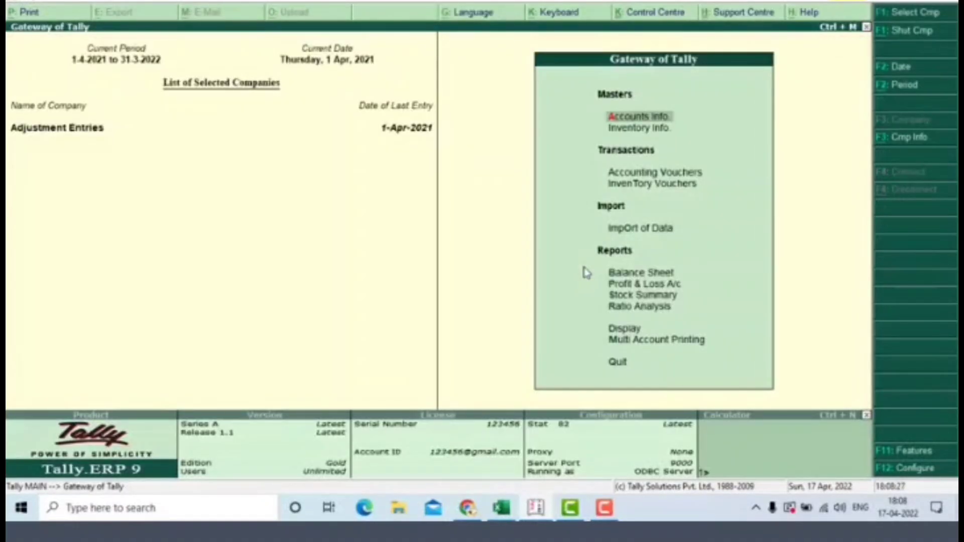
key(Down)
key(Down)
key(Down)
key(Down)
key(Down)
key(Down)
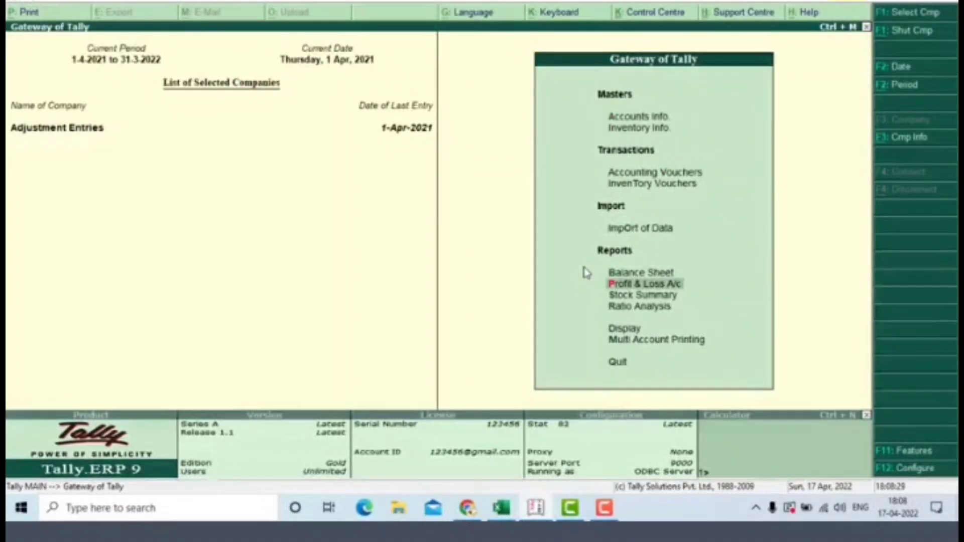
key(Return)
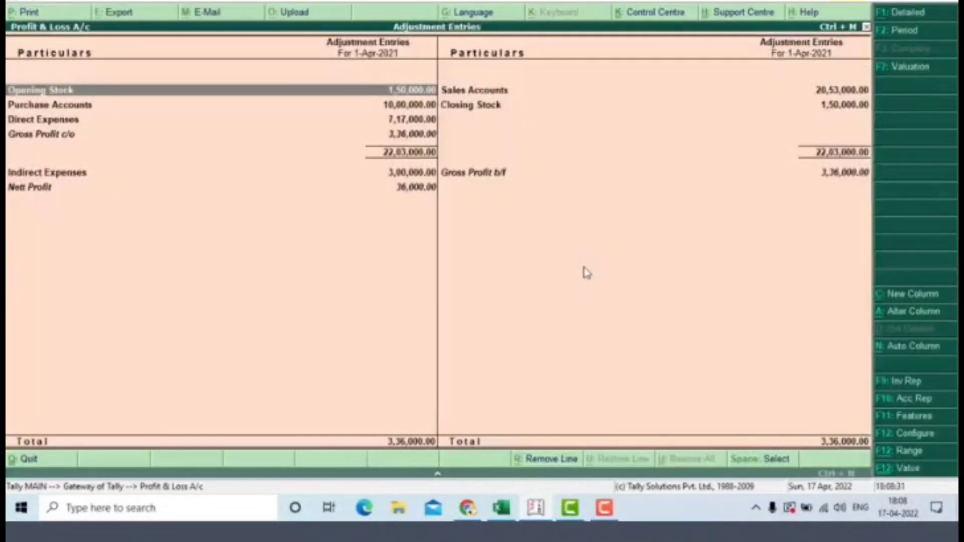
key(alt+F1)
Step: Examine the Advertisement Exp. A/c line in the Profit & Loss A/c and its ledger monthly summary, then leave the report
key(Down)
key(Down)
key(Down)
key(Down)
key(Down)
key(Down)
key(Down)
key(Down)
key(Down)
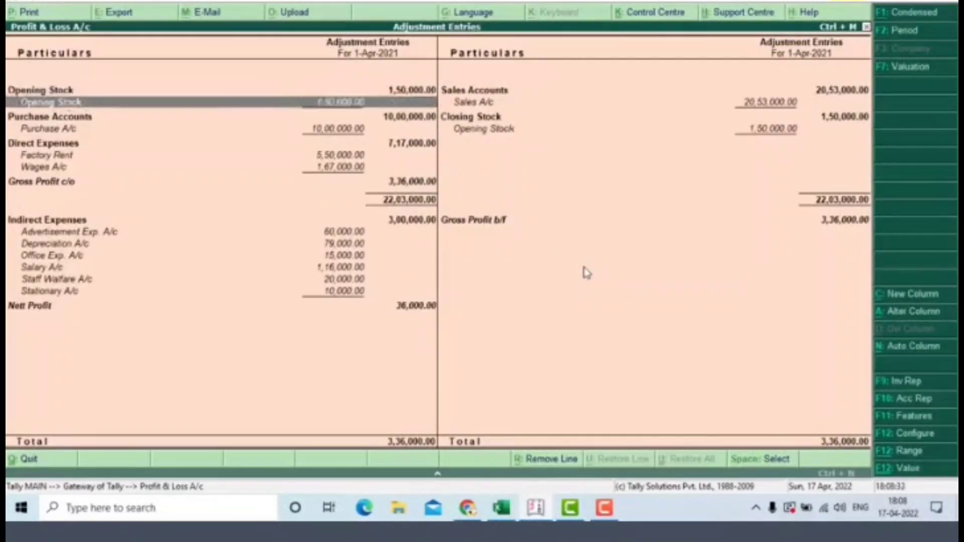
key(Down)
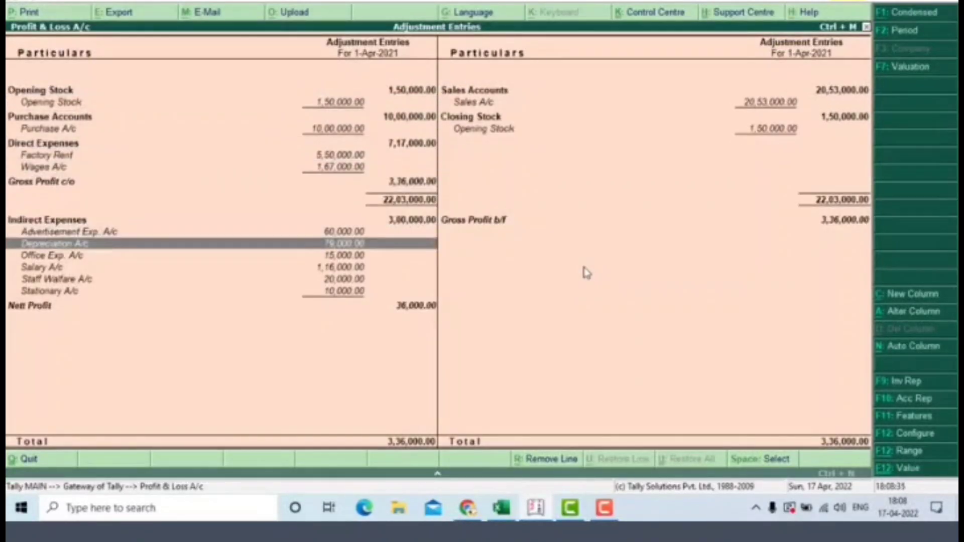
key(Up)
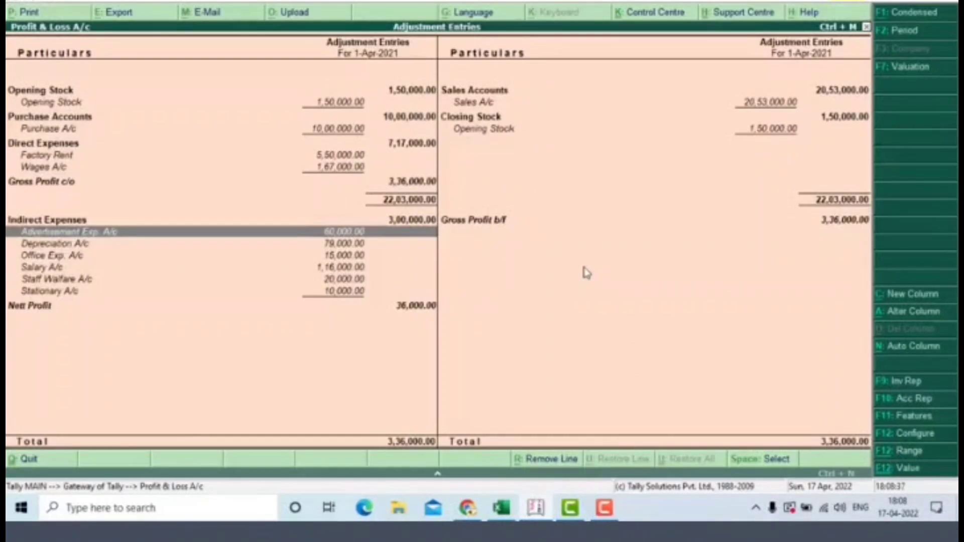
key(Return)
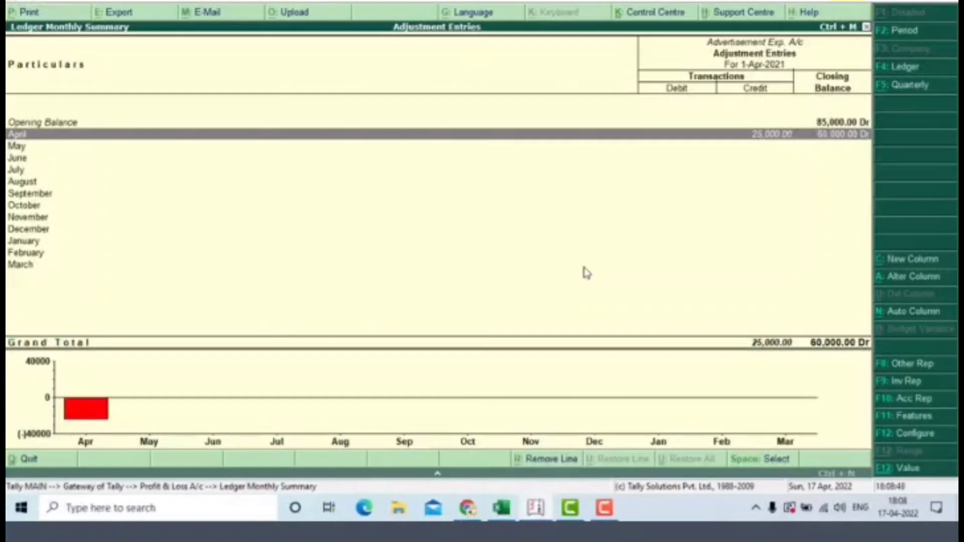
key(Escape)
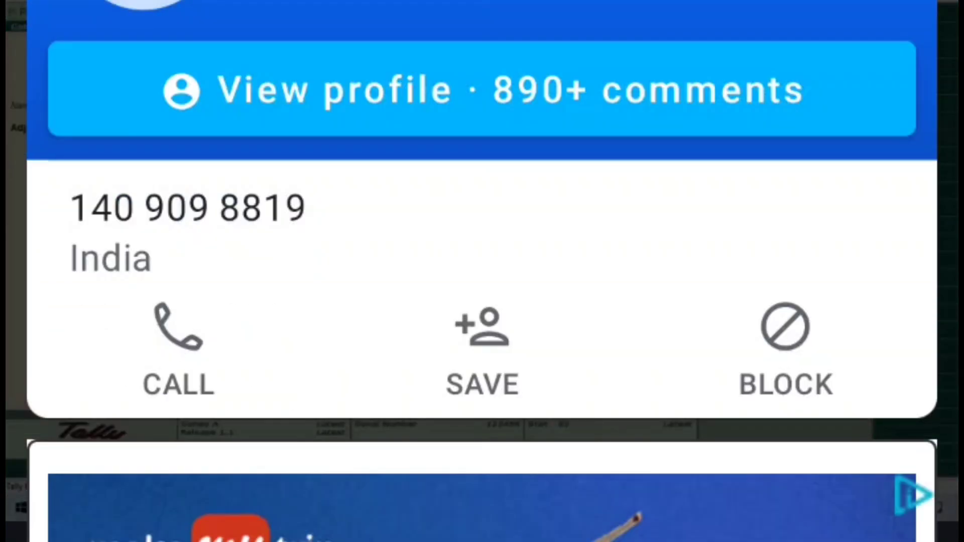
Step: Show the Balance Sheet in detailed view, examine the Loans & Advances (Asset) line, and return to the Gateway of Tally
key(Return)
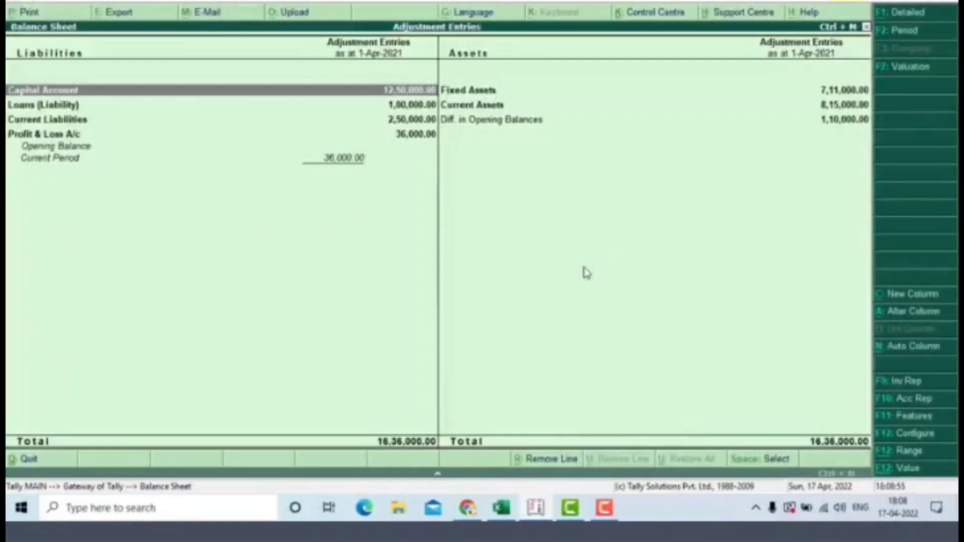
key(alt+F1)
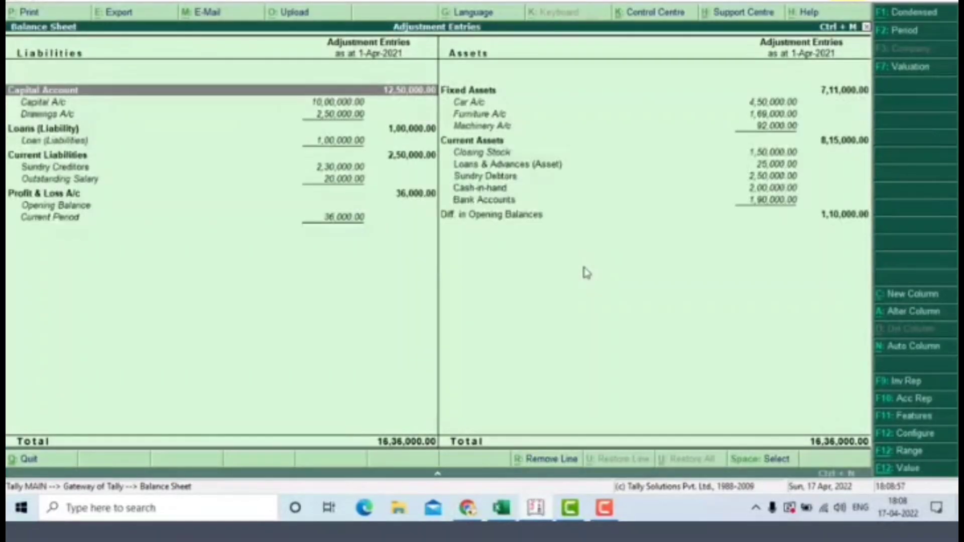
key(Down)
key(Down)
key(Right)
key(Left)
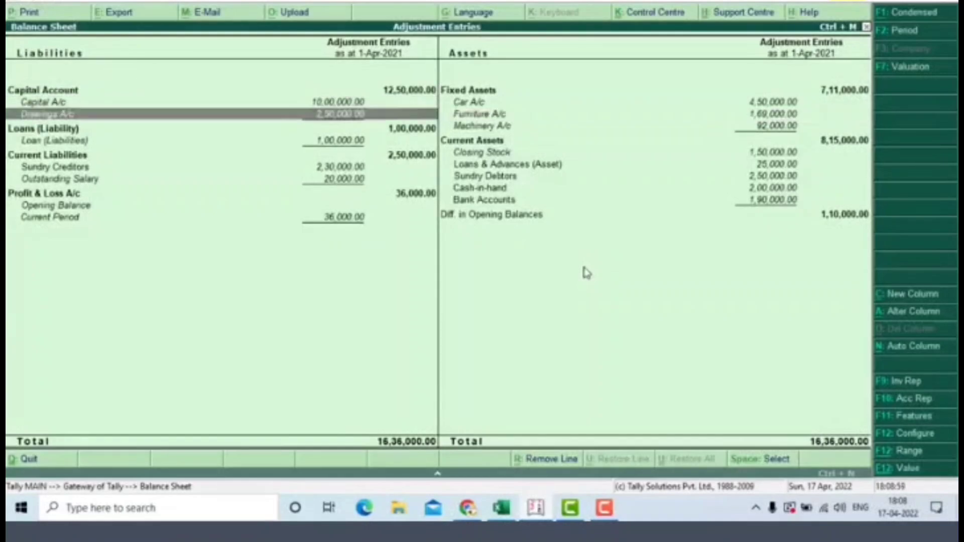
key(Down)
key(Down)
key(Right)
key(Down)
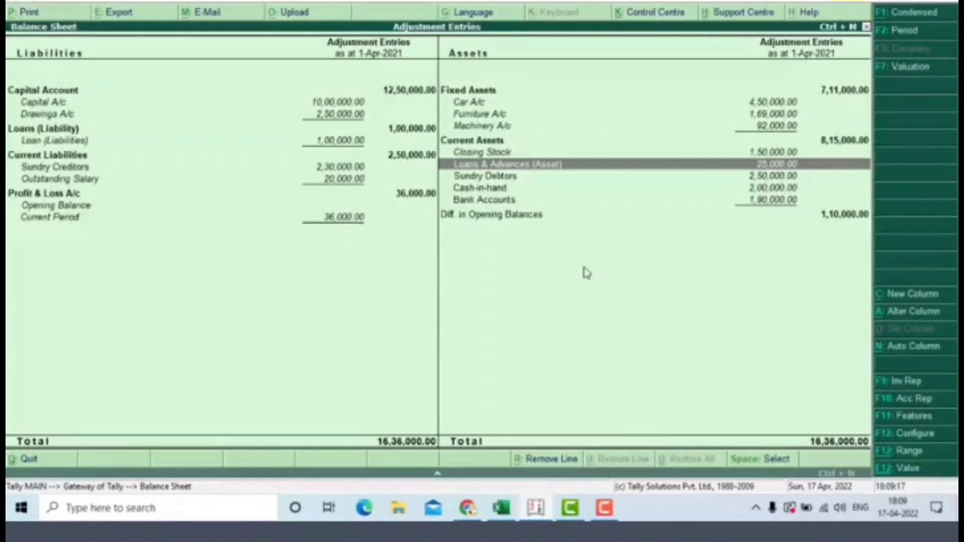
key(Escape)
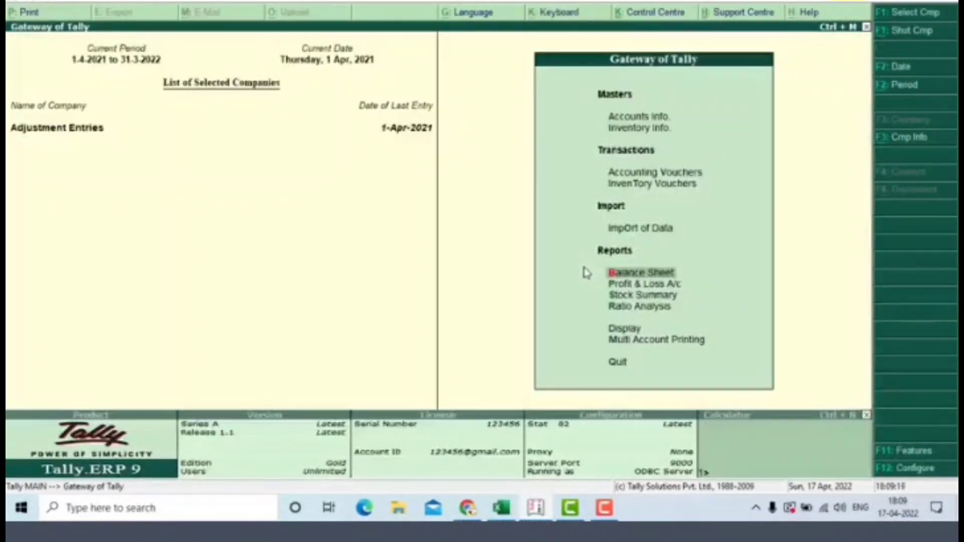
key(Escape)
key(n)
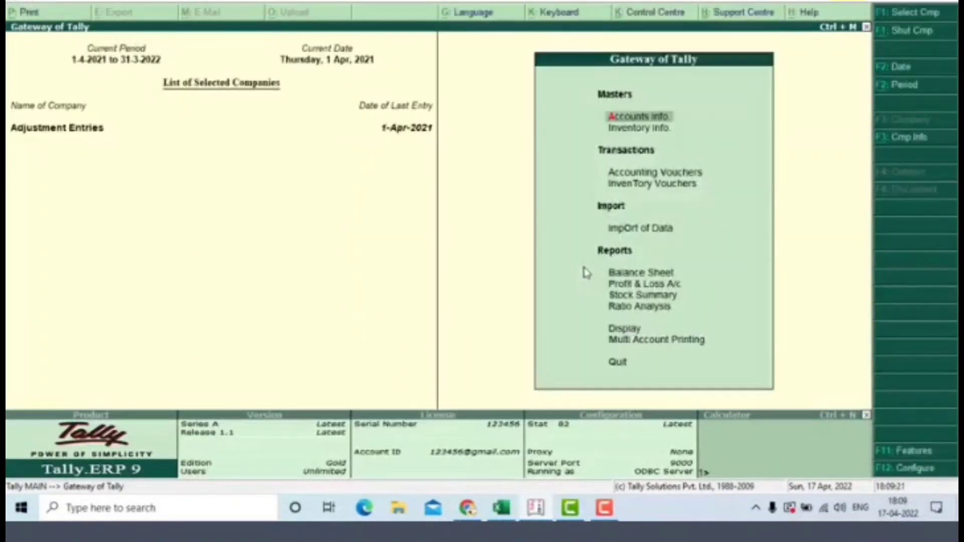
Step: Switch to the Excel sheet, examine the Interest on capital adjustment, and return to Tally
key(alt+Tab)
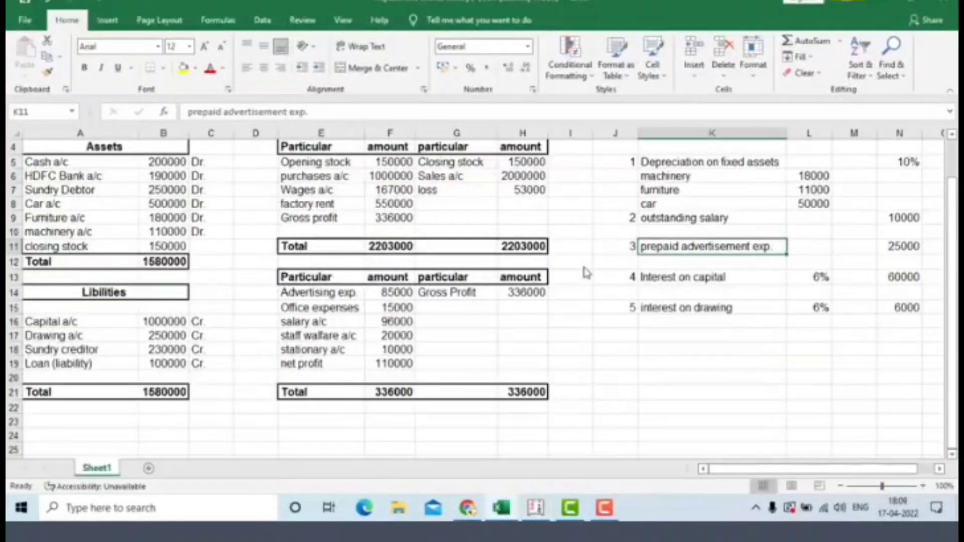
key(Down)
key(Down)
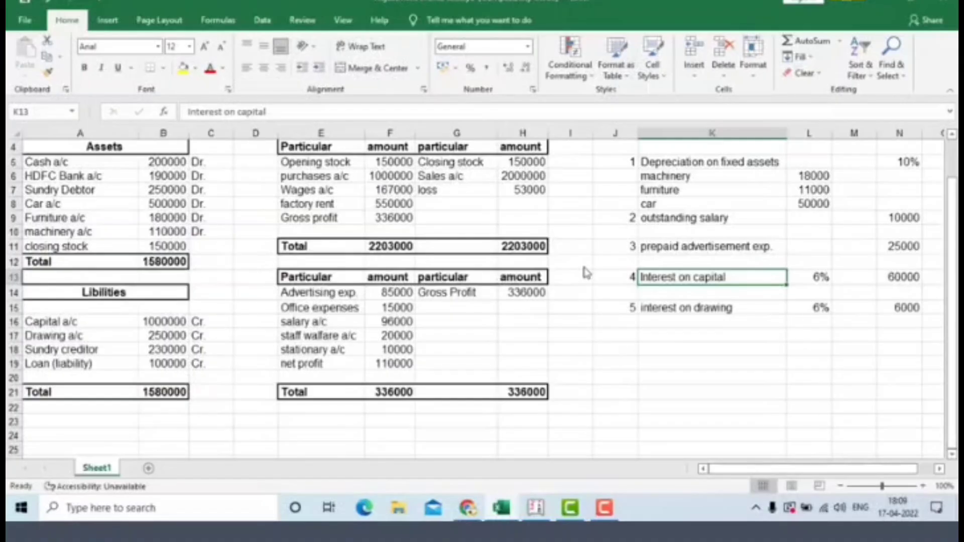
key(alt+Tab)
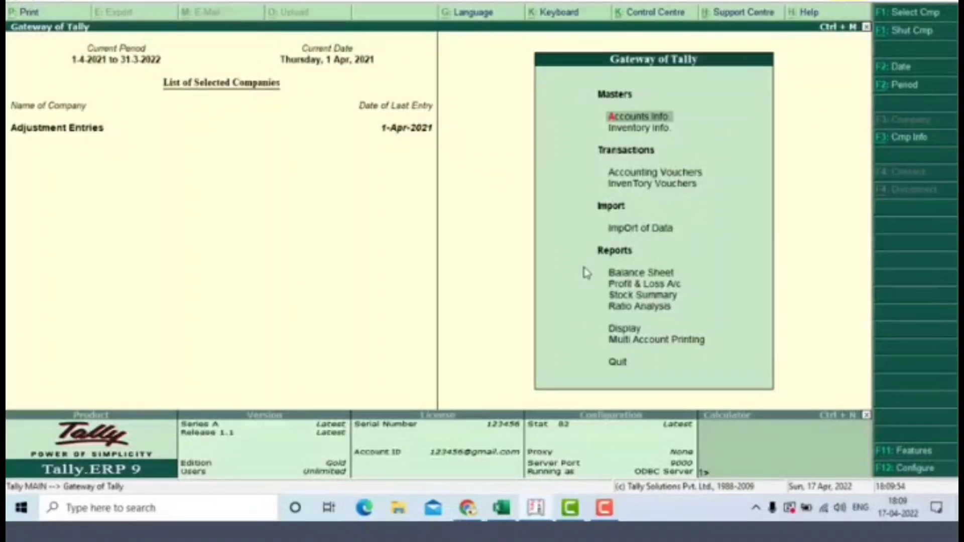
Step: Start a new journal voucher and debit Capital A/c with the 60000 interest amount from the Excel sheet
key(Down)
key(Down)
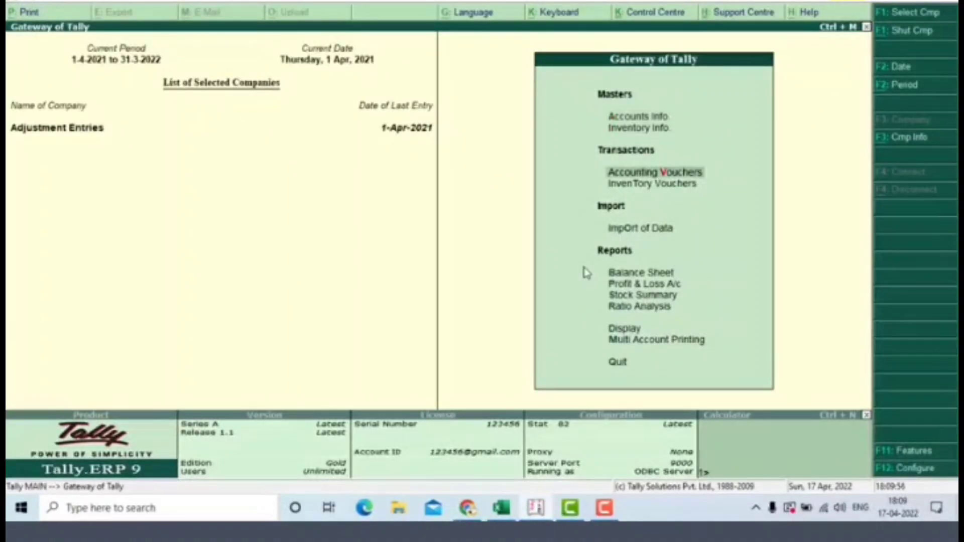
key(Return)
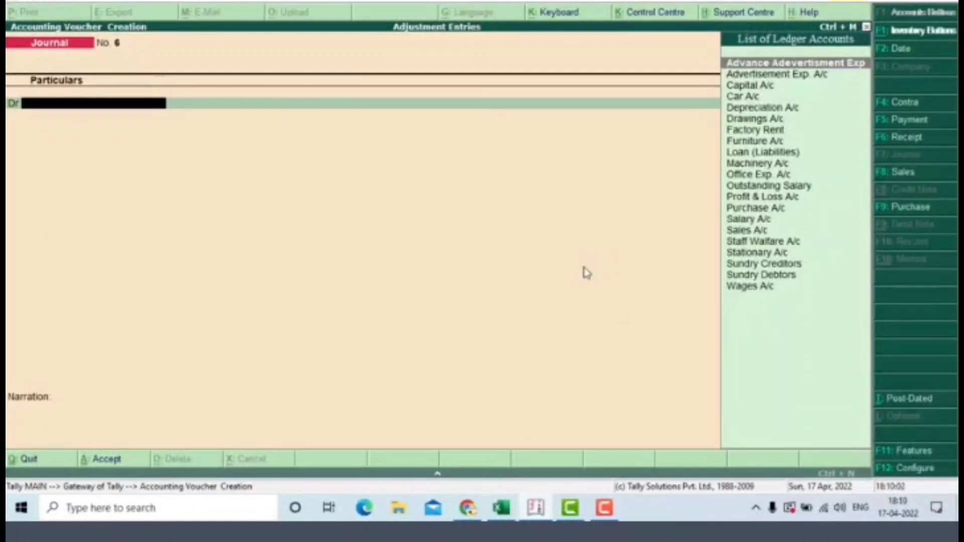
text(Cap)
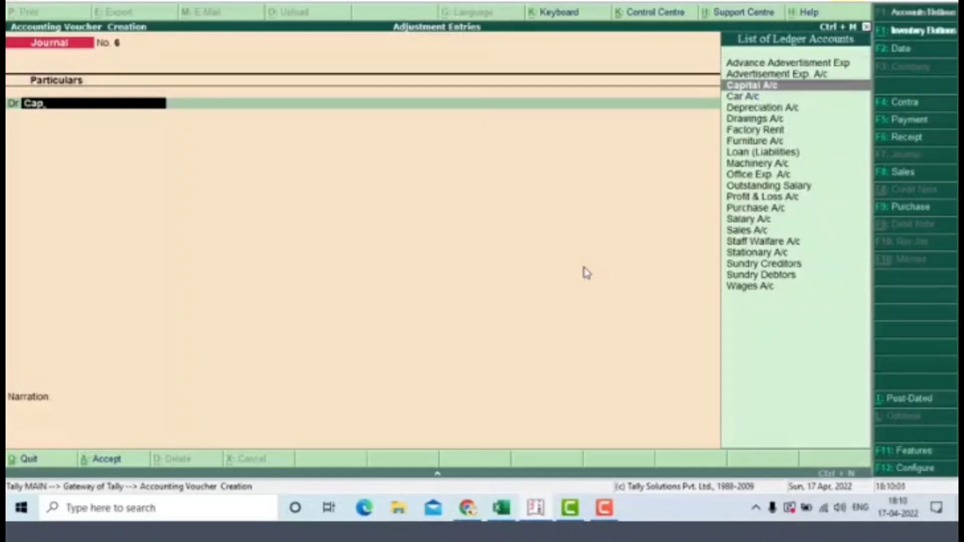
key(Return)
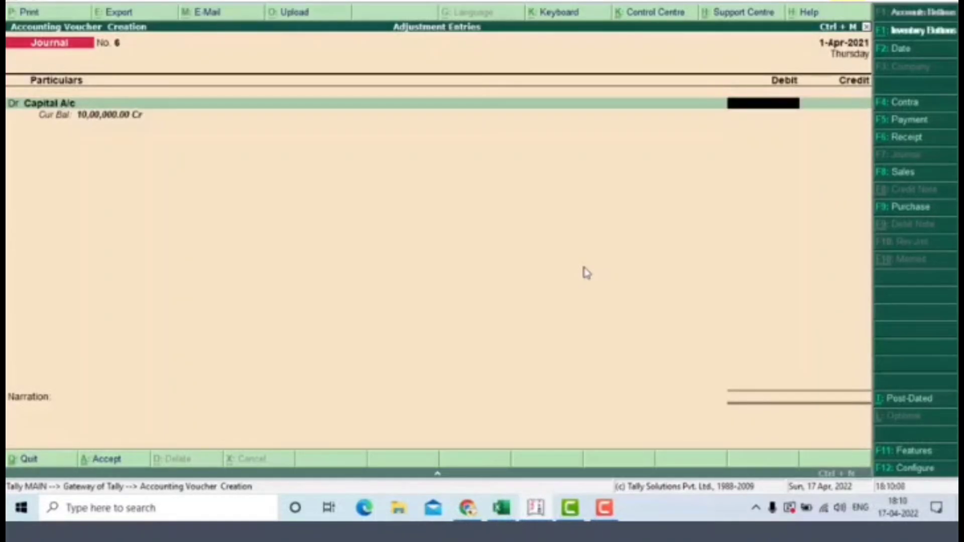
key(alt+Tab)
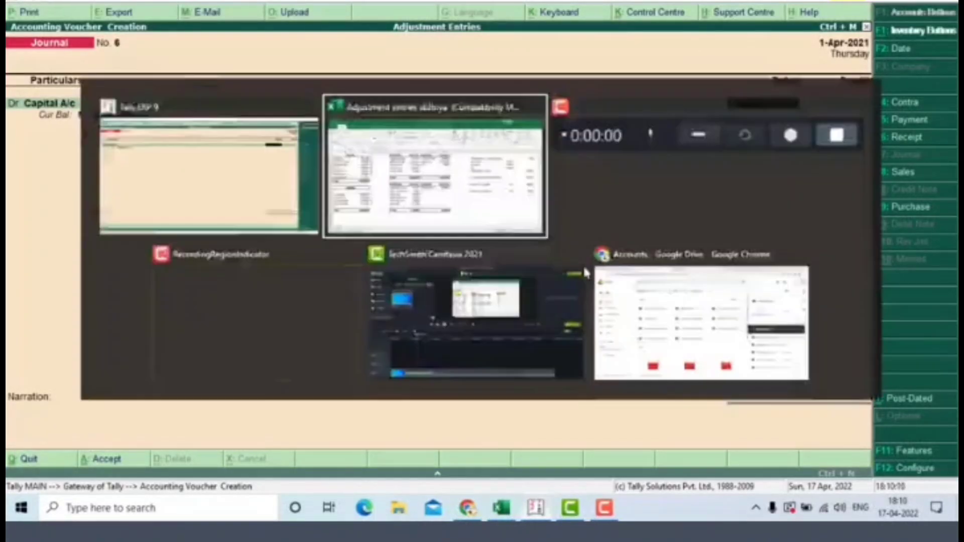
key(alt+Tab)
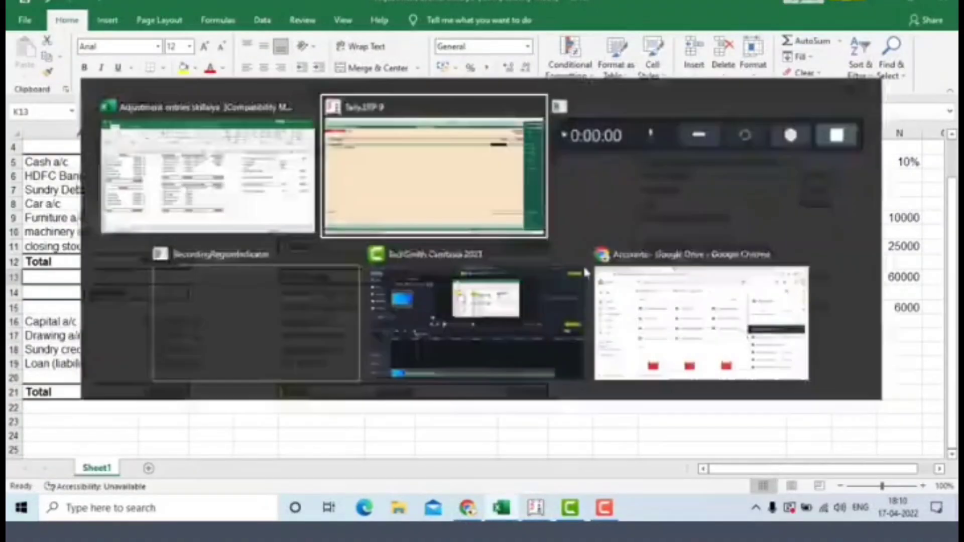
text(60000)
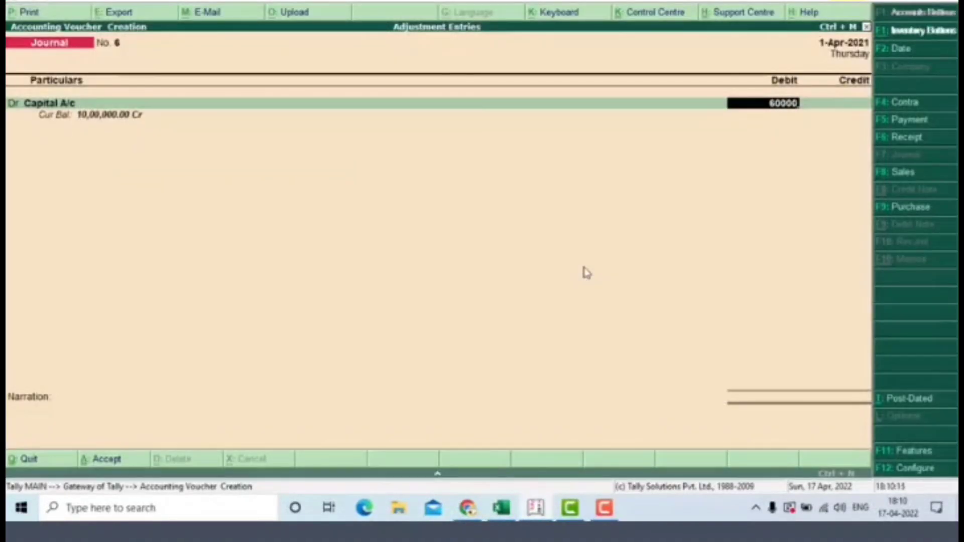
key(Return)
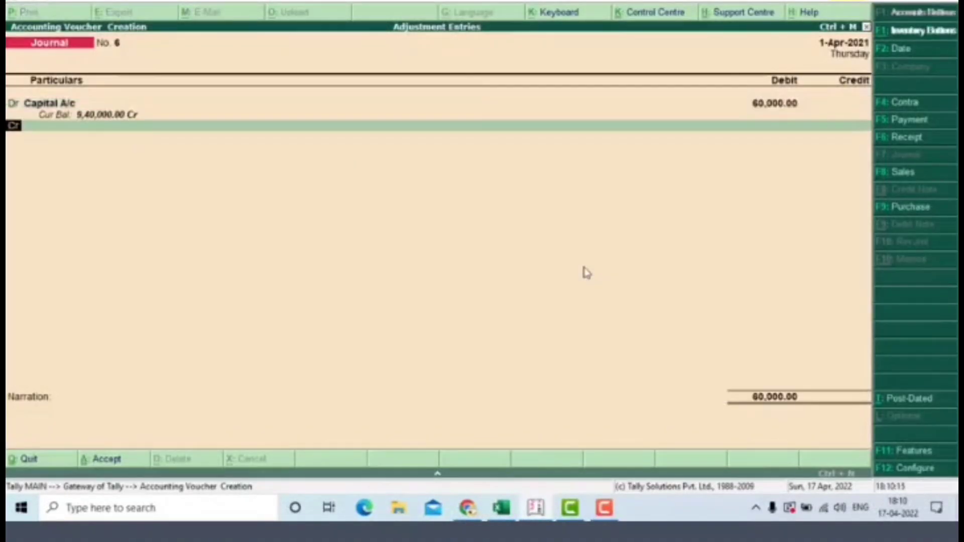
key(BackSpace)
key(BackSpace)
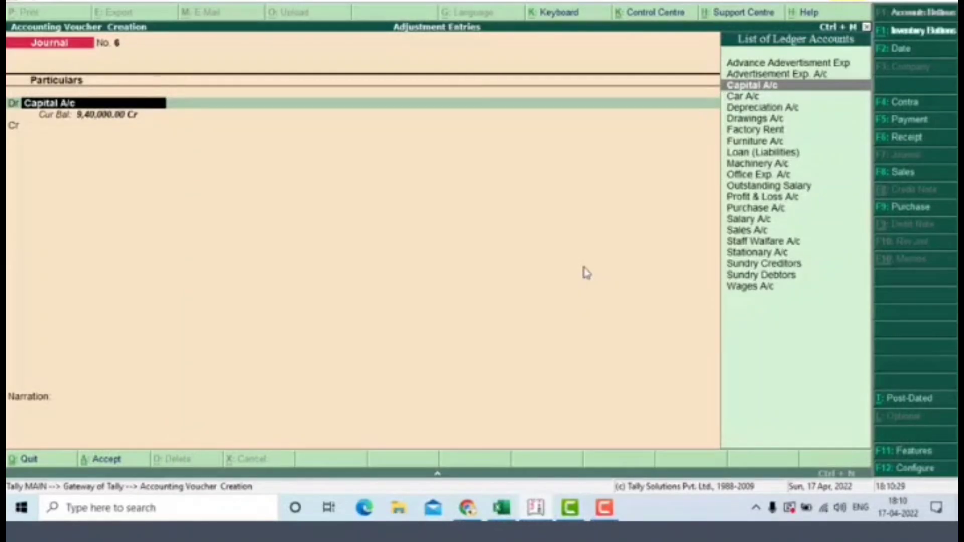
key(Return)
key(Return)
key(Return)
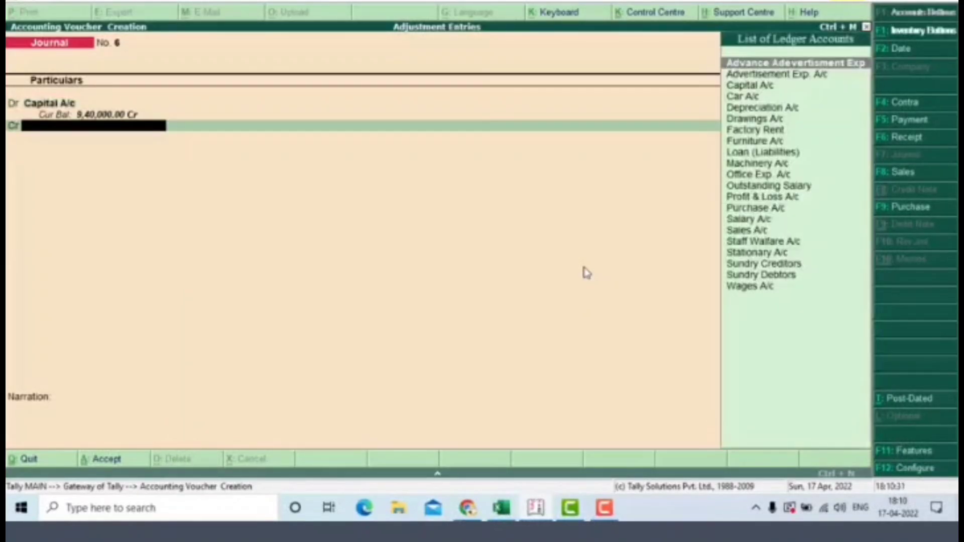
Step: Create the ledger Int on Capital under Indirect Expenses and credit it with 60000 in the voucher
key(alt+c)
text(I)
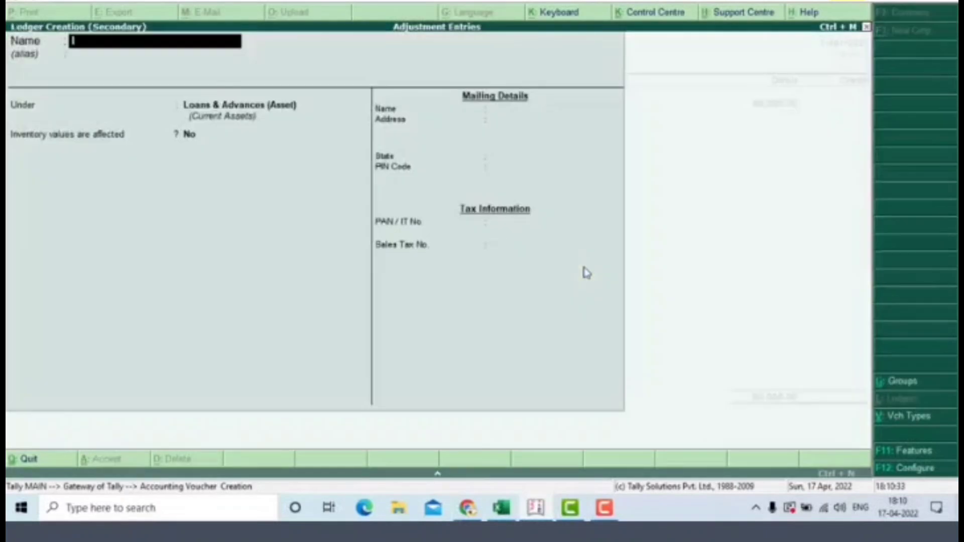
text(nt on)
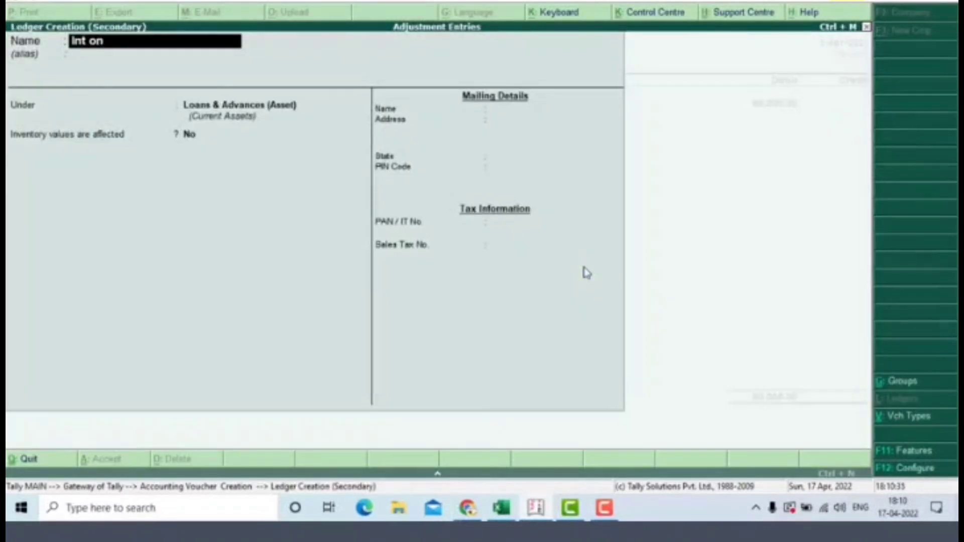
text( Capital)
key(Return)
text(Ind)
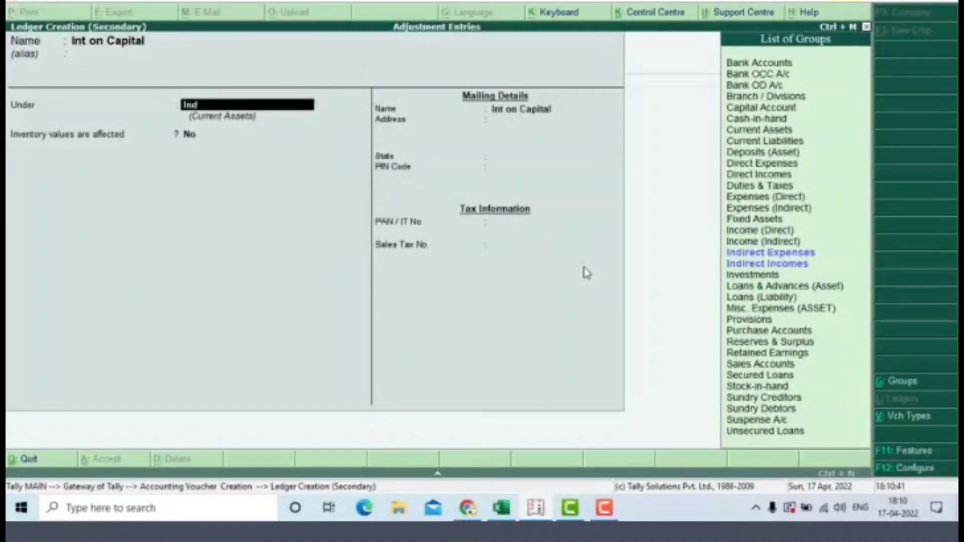
key(Return)
key(Return)
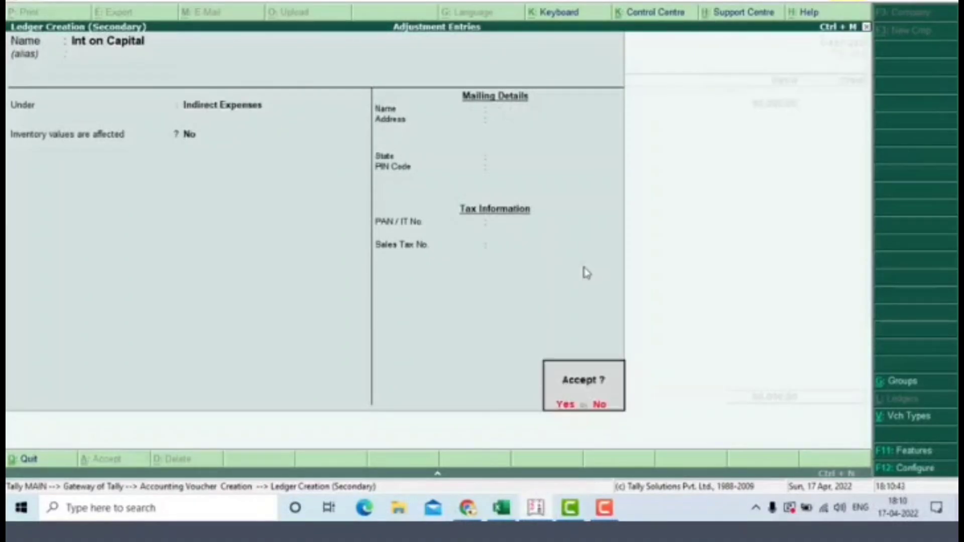
key(Return)
key(Return)
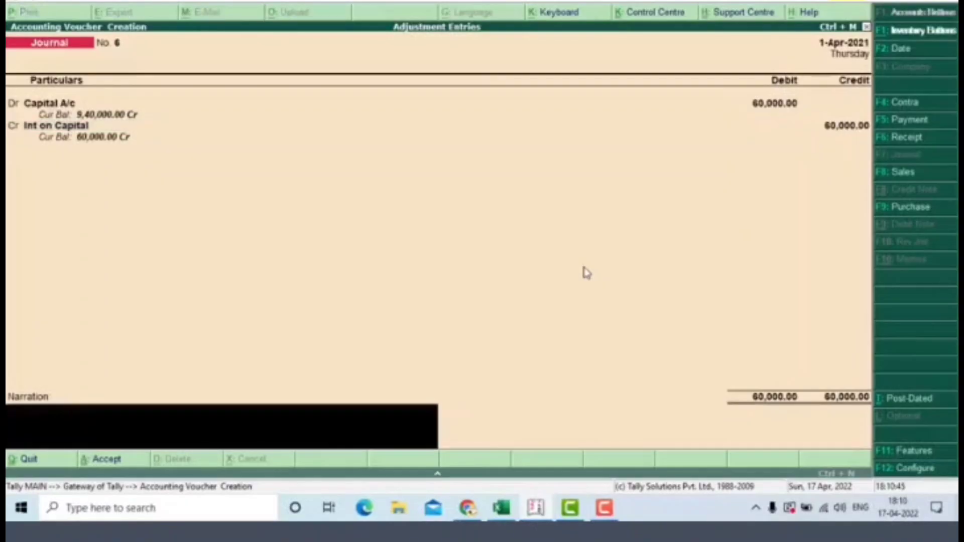
Step: Enter the narration "being int on capital due" and accept the journal voucher
text(bein)
text(g am)
key(BackSpace)
key(BackSpace)
text(int on ca)
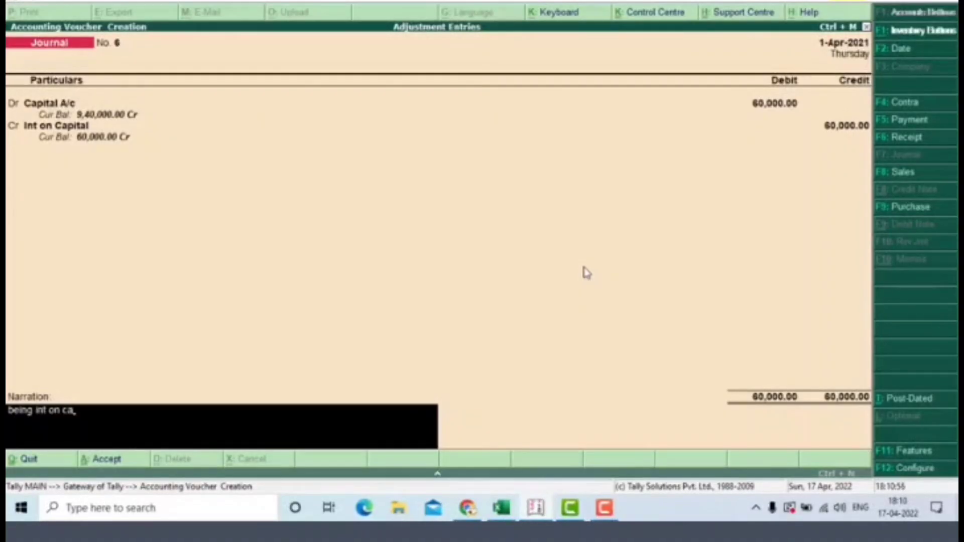
text(pital due)
key(Return)
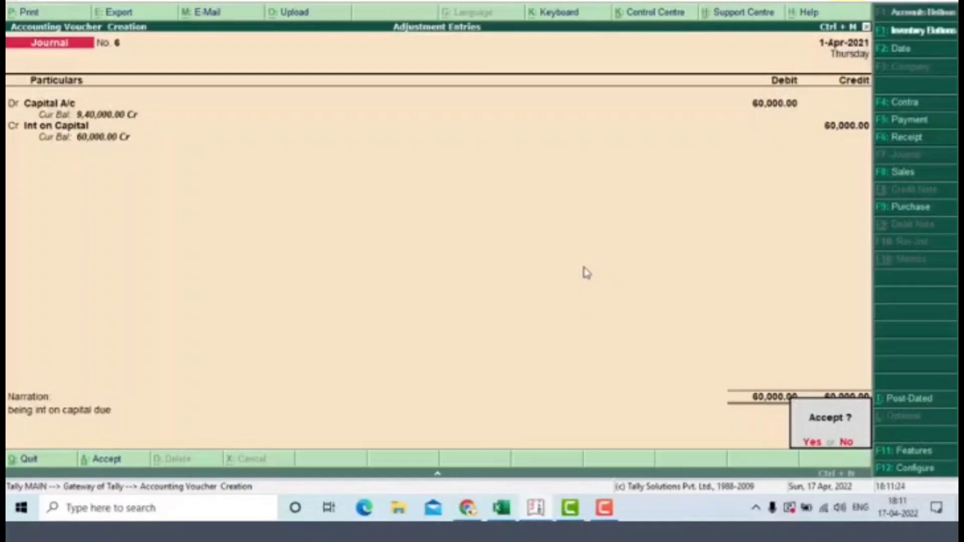
key(Return)
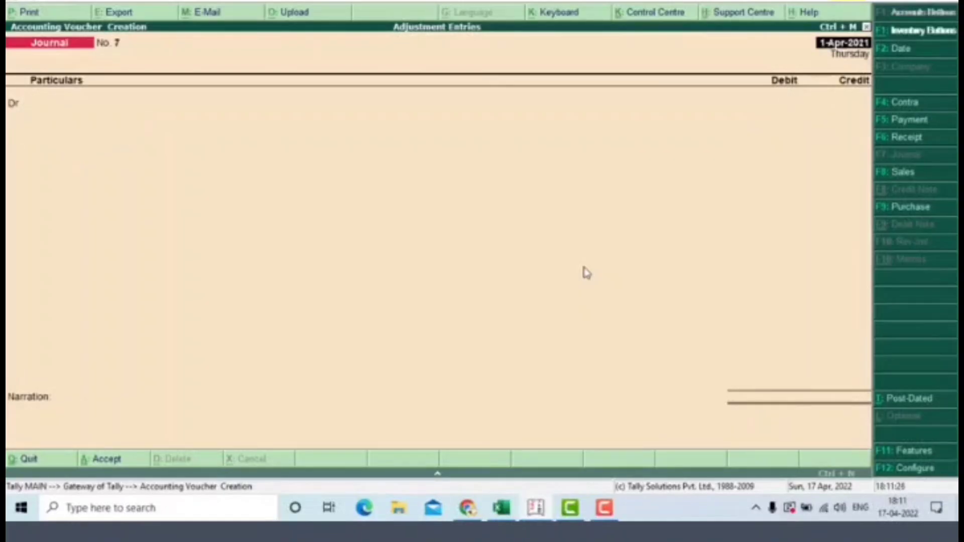
Step: Leave voucher entry and open the Balance Sheet to check the effect of the interest on capital entry
key(Escape)
key(Return)
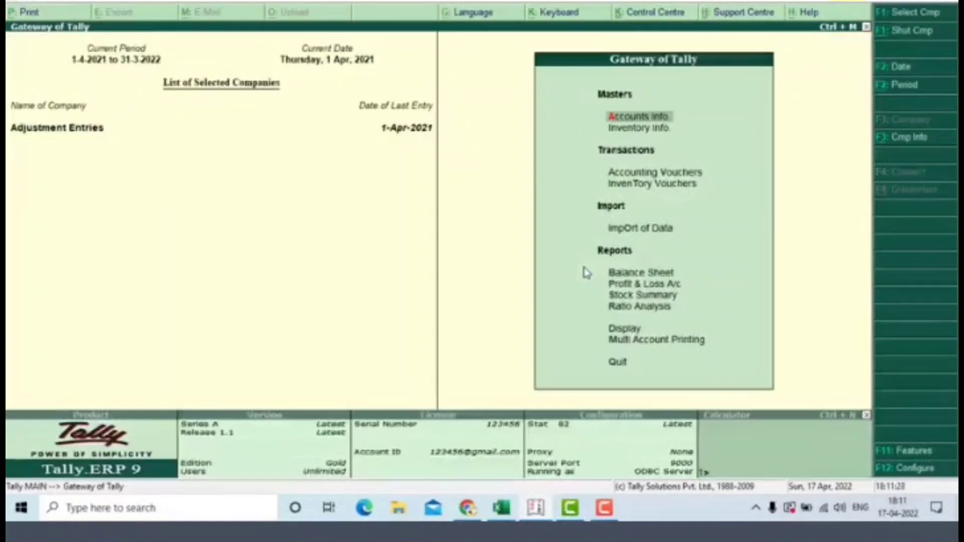
key(Down)
key(Down)
key(Down)
key(Down)
key(Down)
key(Down)
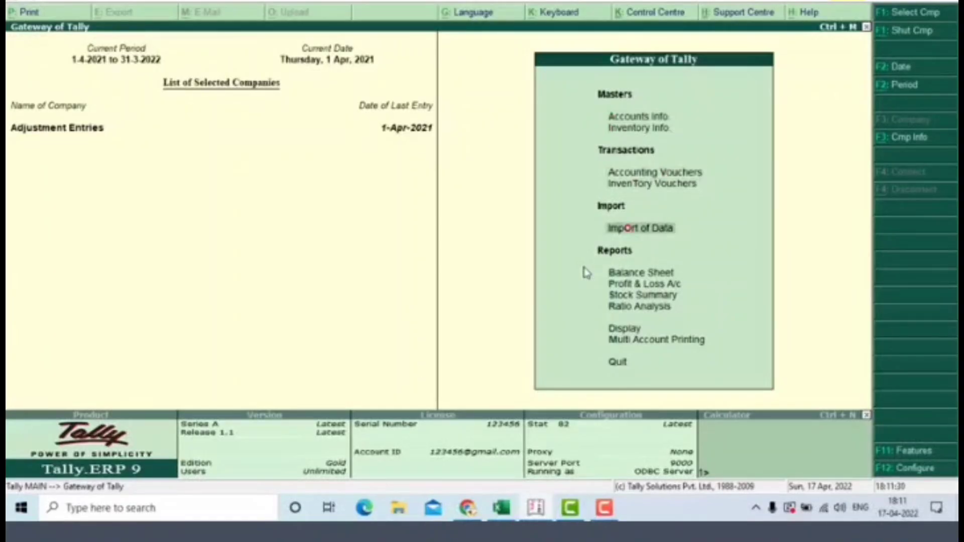
key(Up)
key(Return)
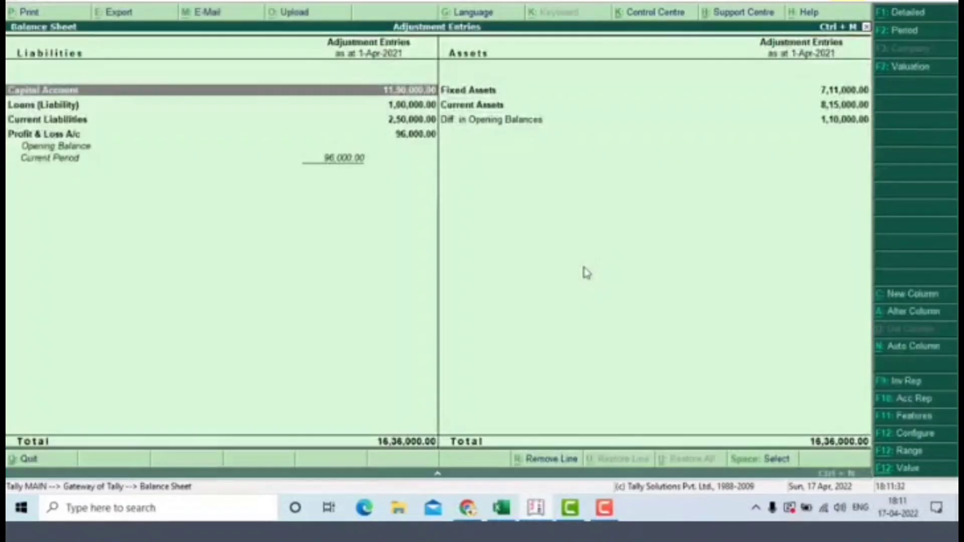
Step: Show the Balance Sheet in detailed view and examine the Capital A/c and Drawings A/c lines under Capital Account
key(alt+F1)
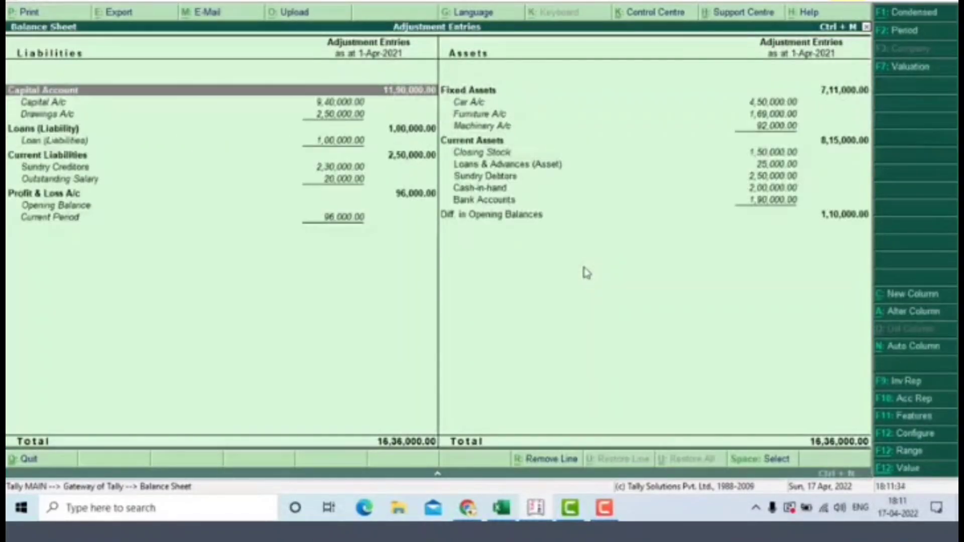
key(Down)
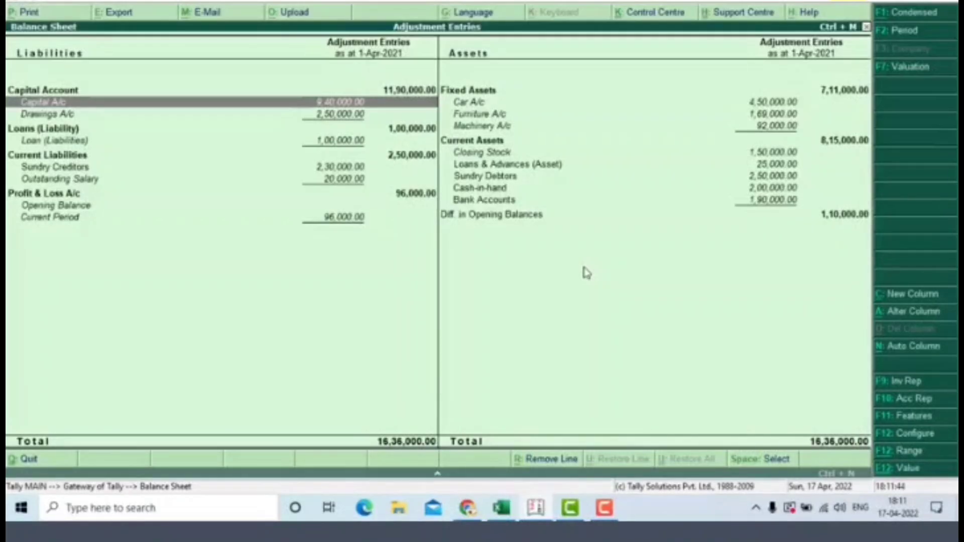
key(Down)
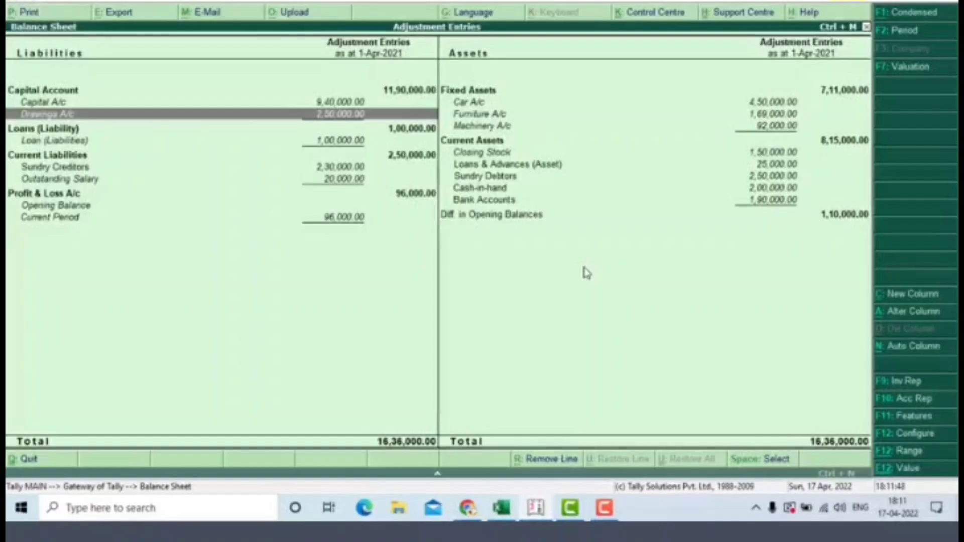
key(Up)
key(Down)
key(Up)
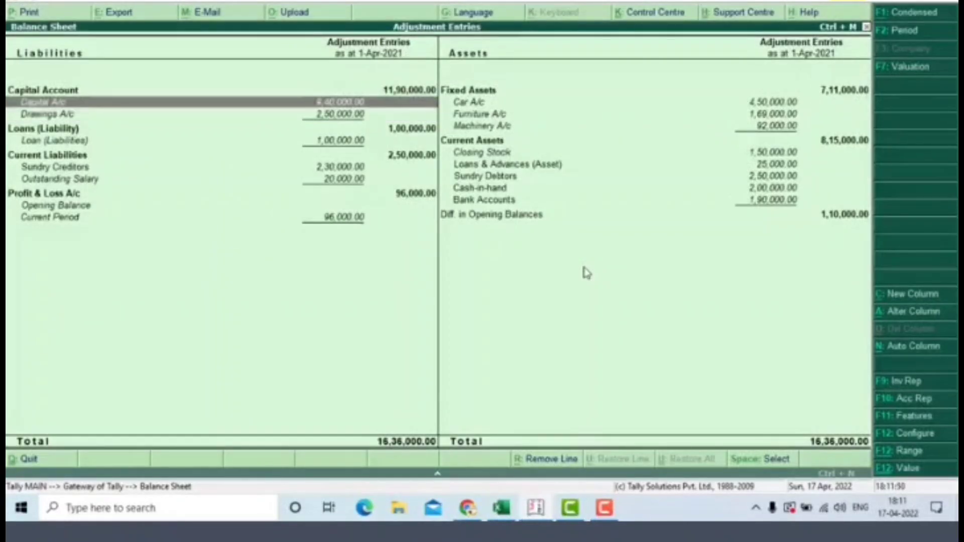
key(Up)
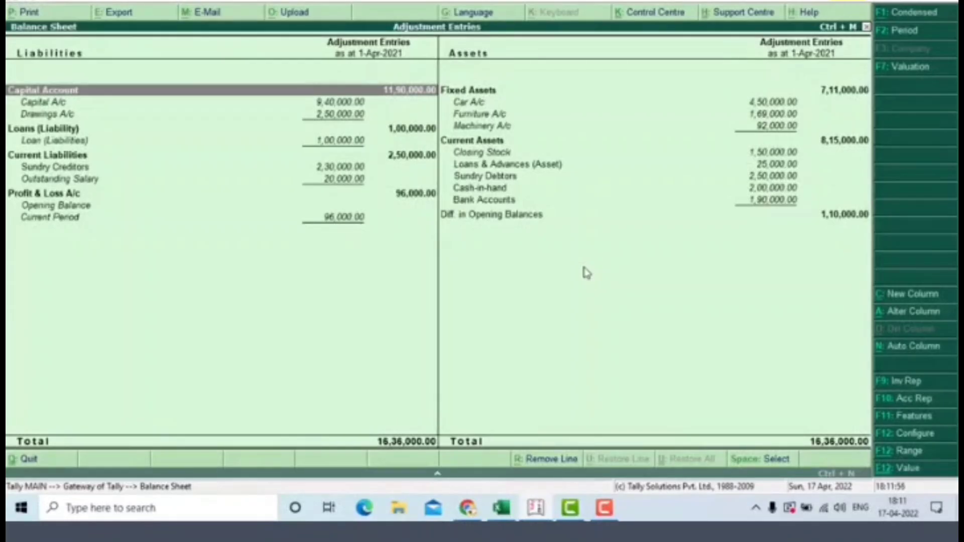
Step: Close the Balance Sheet and open a new journal voucher for the interest on drawings entry
key(Escape)
key(Up)
key(Up)
key(Up)
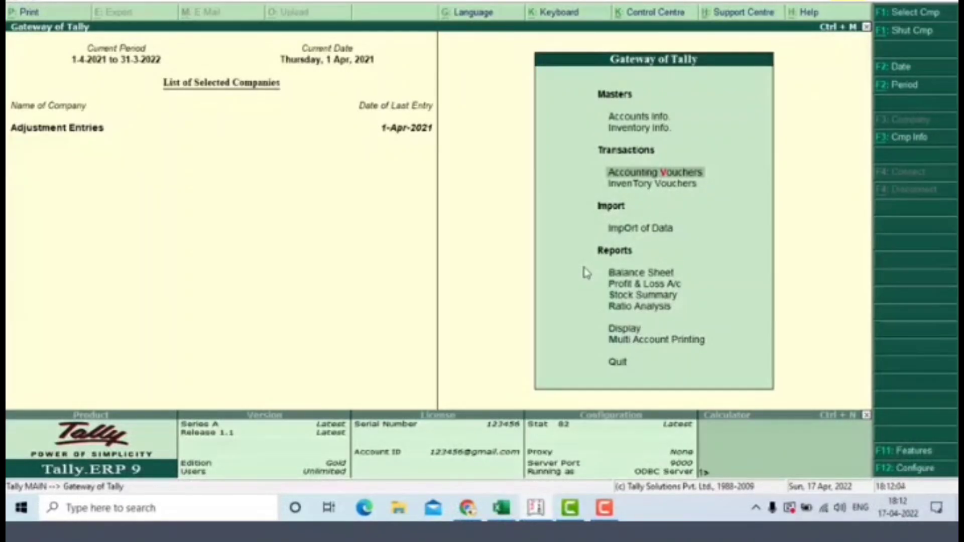
key(Return)
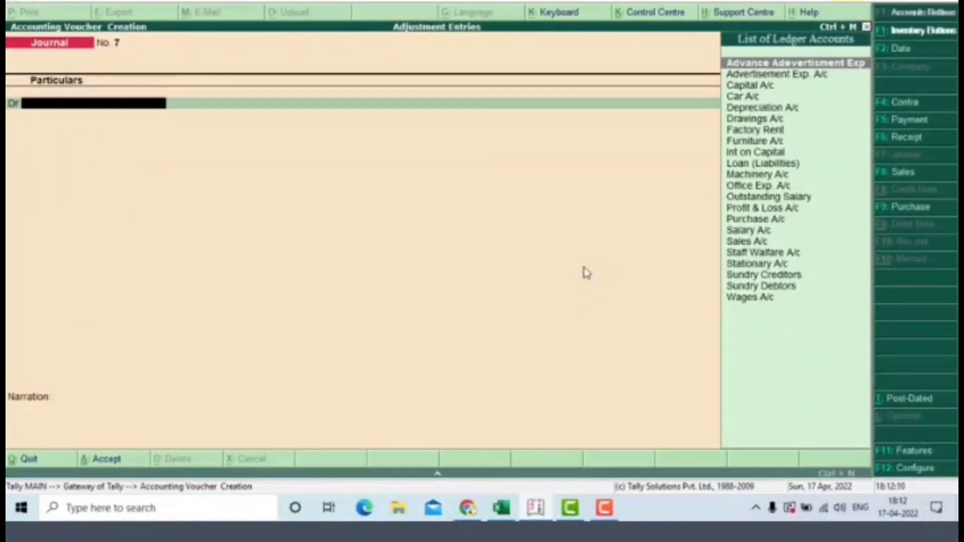
Step: Create the ledger Int on Drawings under Indirect Incomes from the voucher's debit line, without affecting inventory values
text(In)
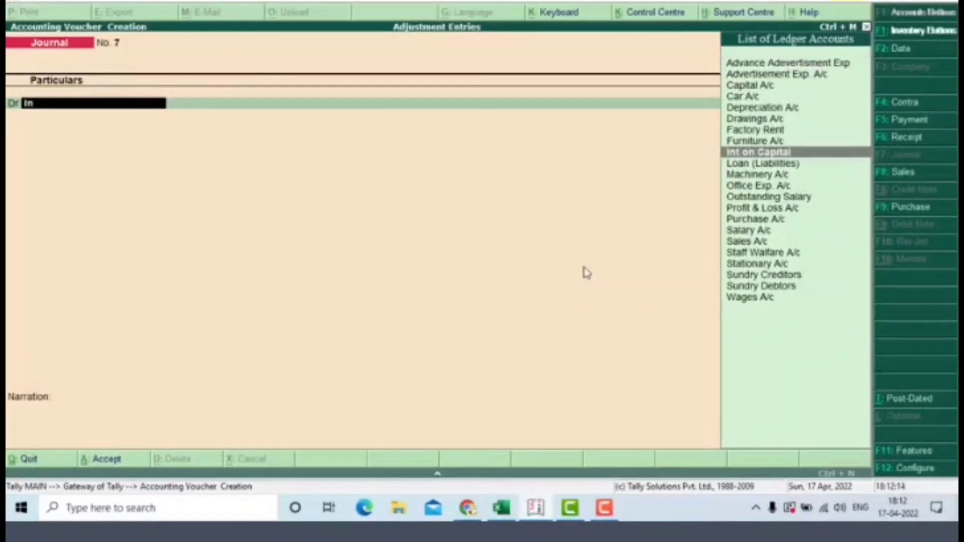
key(alt+c)
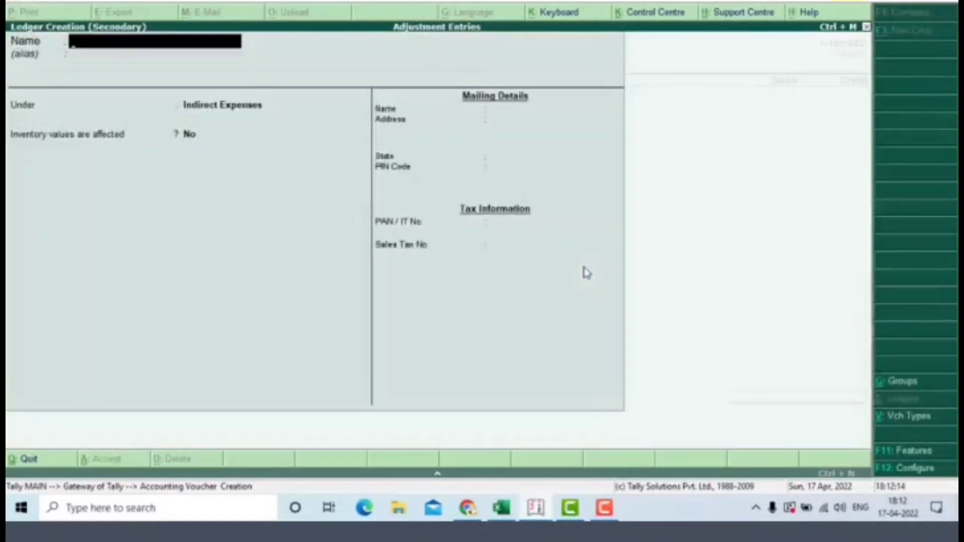
text(Int)
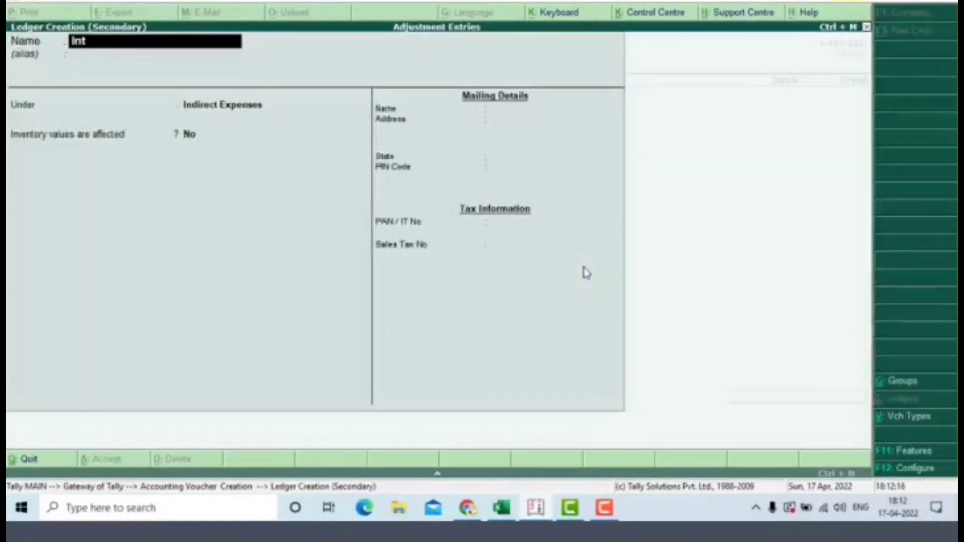
text( on Drawings)
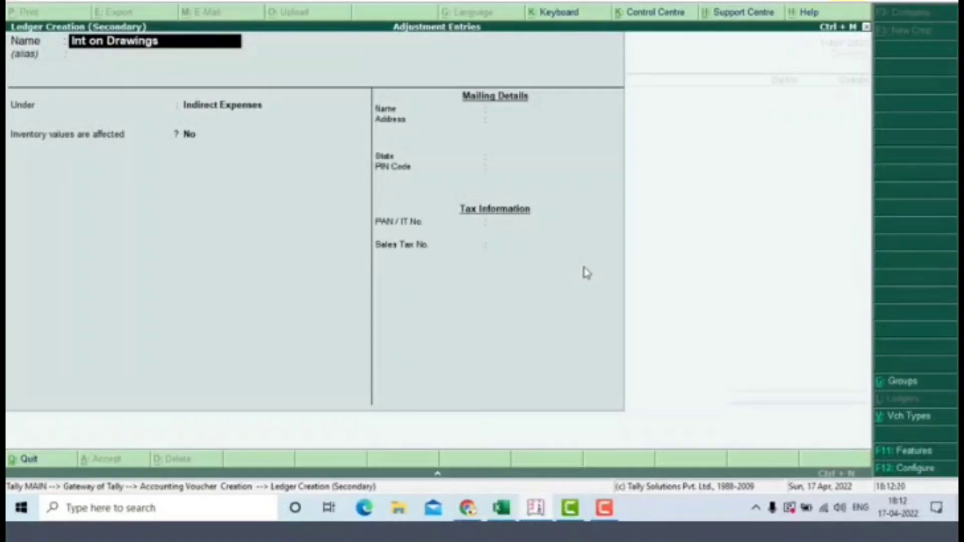
key(Return)
text(In)
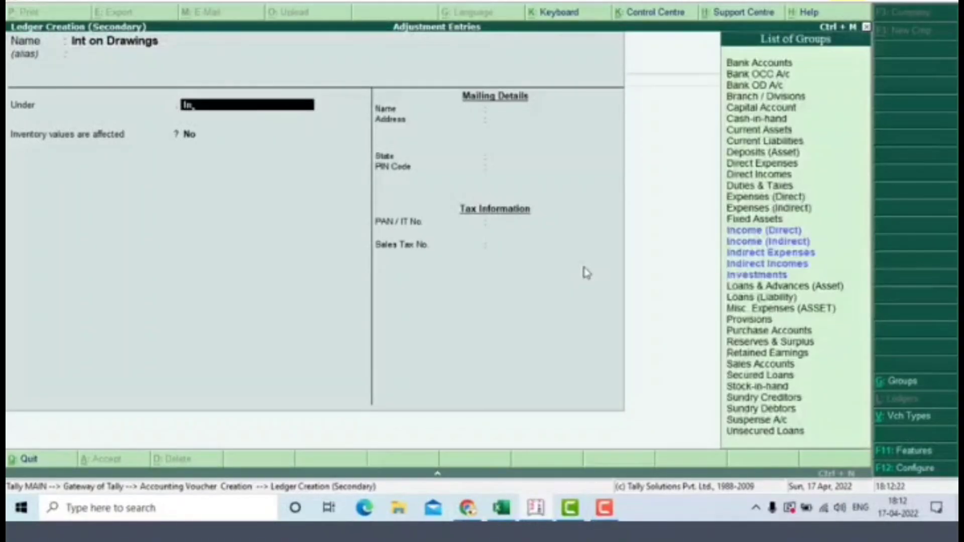
key(Down)
key(Down)
key(Down)
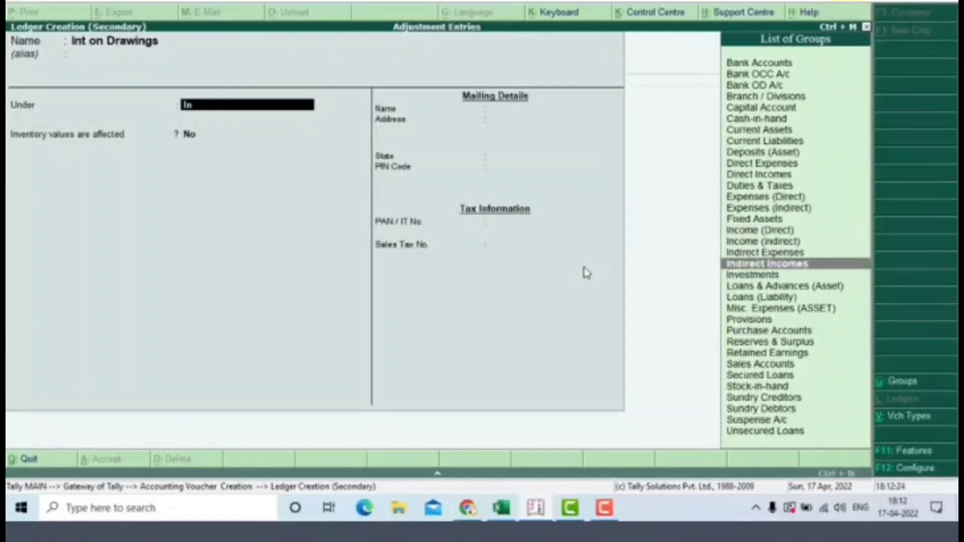
key(Return)
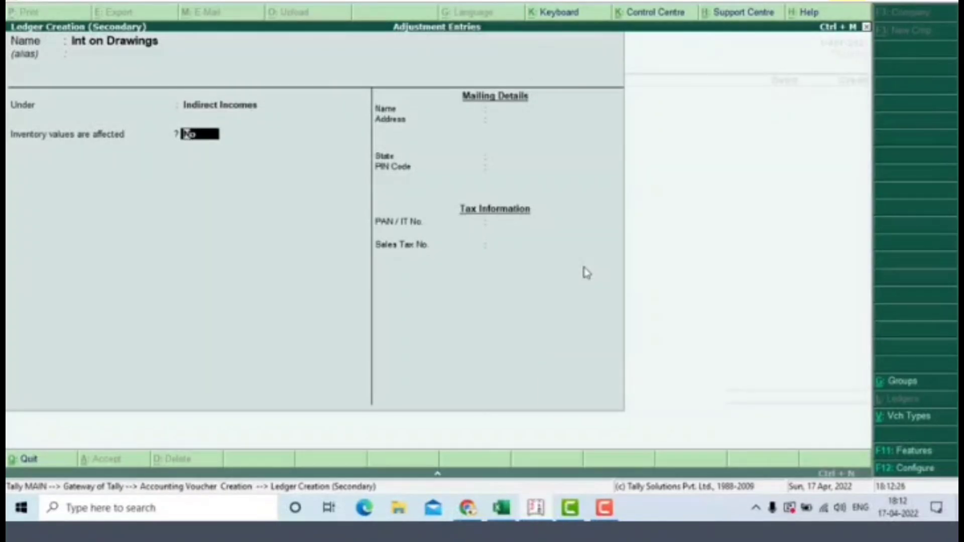
key(Return)
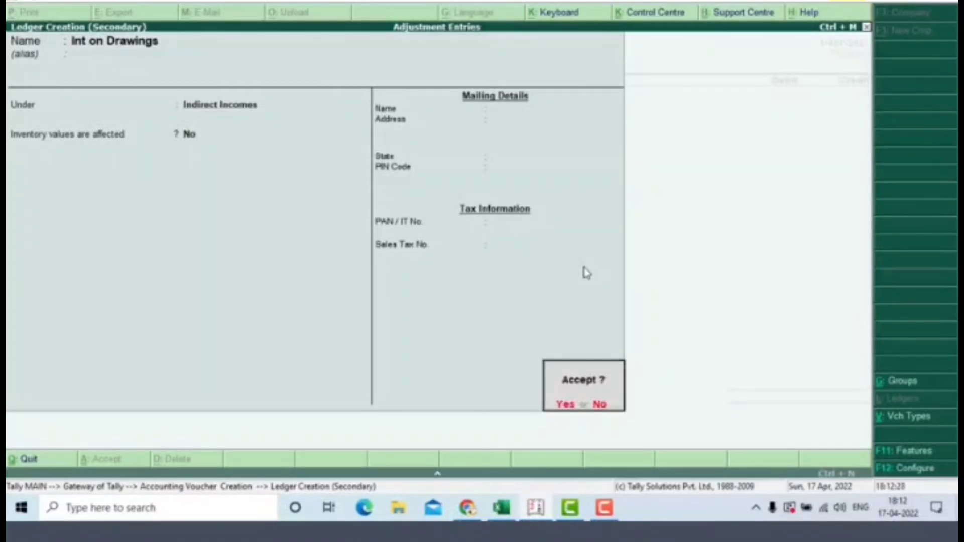
key(Return)
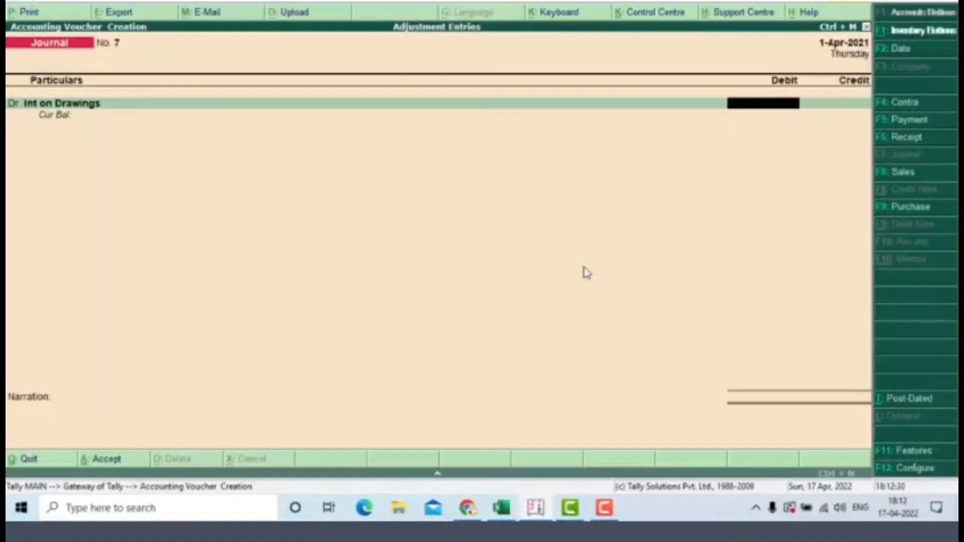
Step: Debit Int on Drawings with 6000 and check the amount against the interest on drawing row in the Excel sheet
key(alt+Tab)
key(alt+Tab)
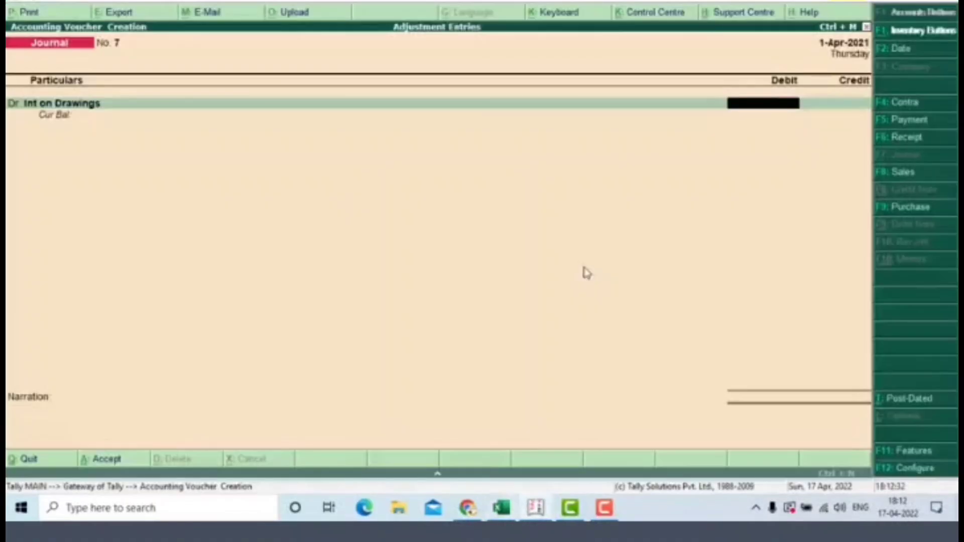
text(6000)
key(Return)
key(alt+Tab)
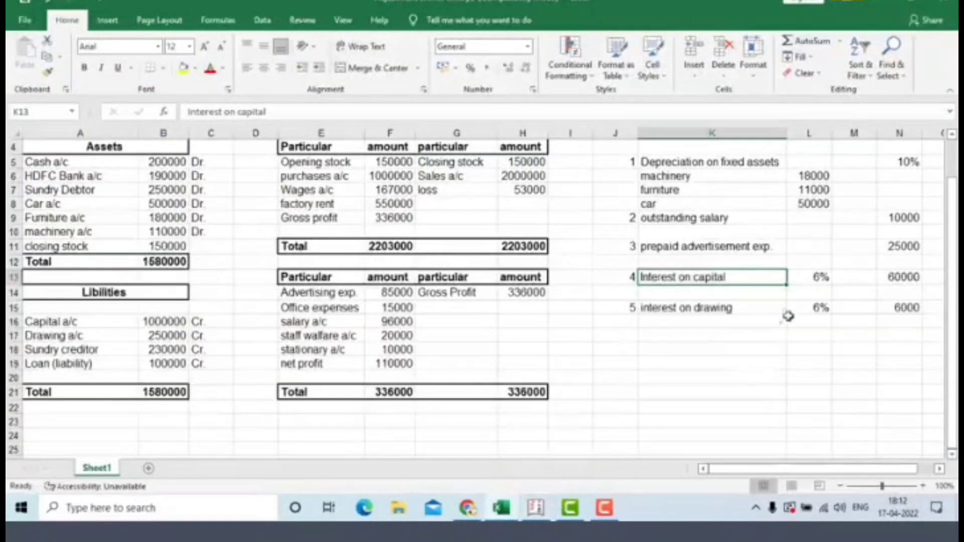
click(729, 320)
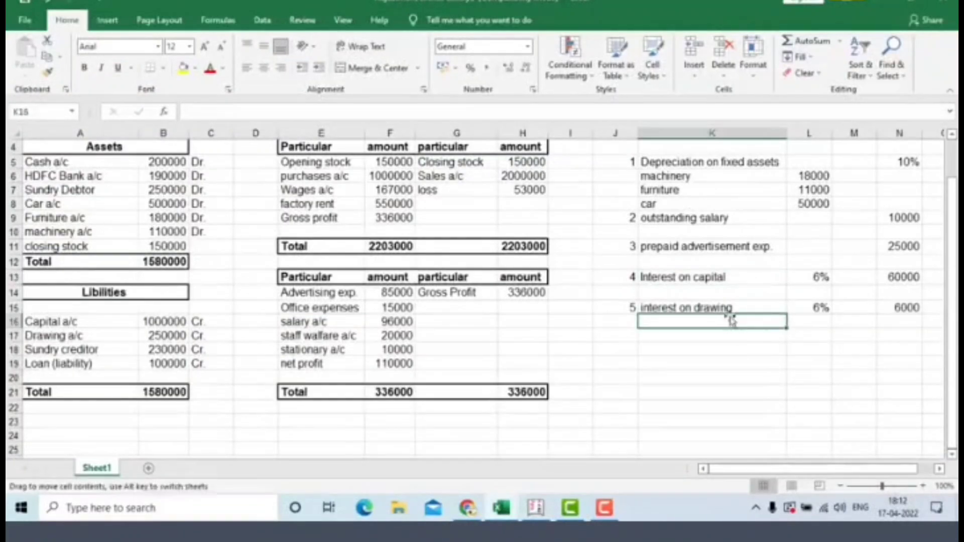
click(908, 307)
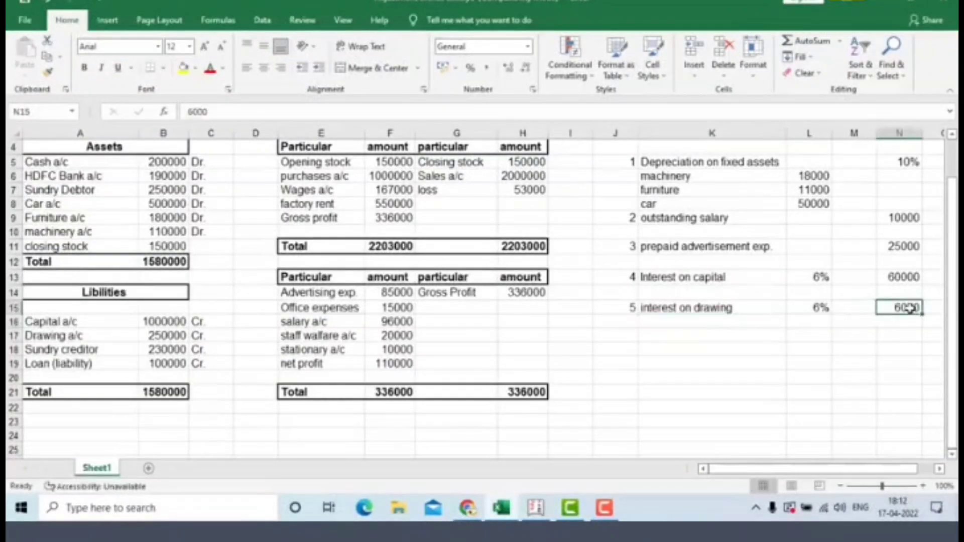
key(alt+Tab)
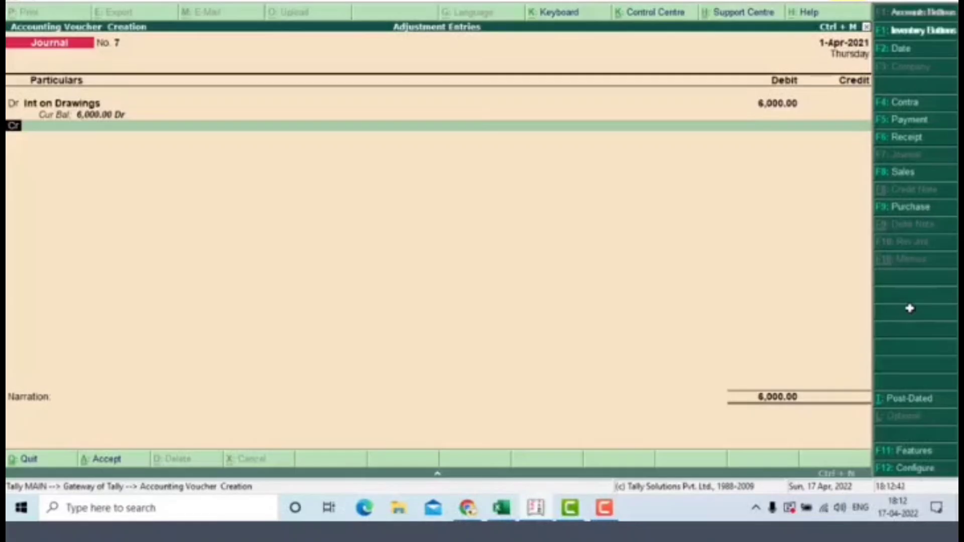
Step: Credit Drawings A/c with 6000 in the journal voucher
key(Return)
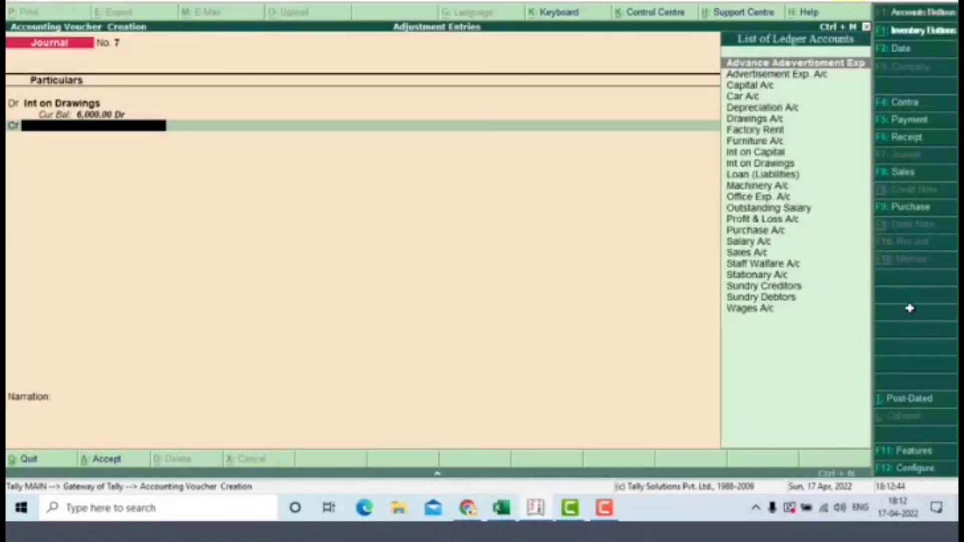
text(D)
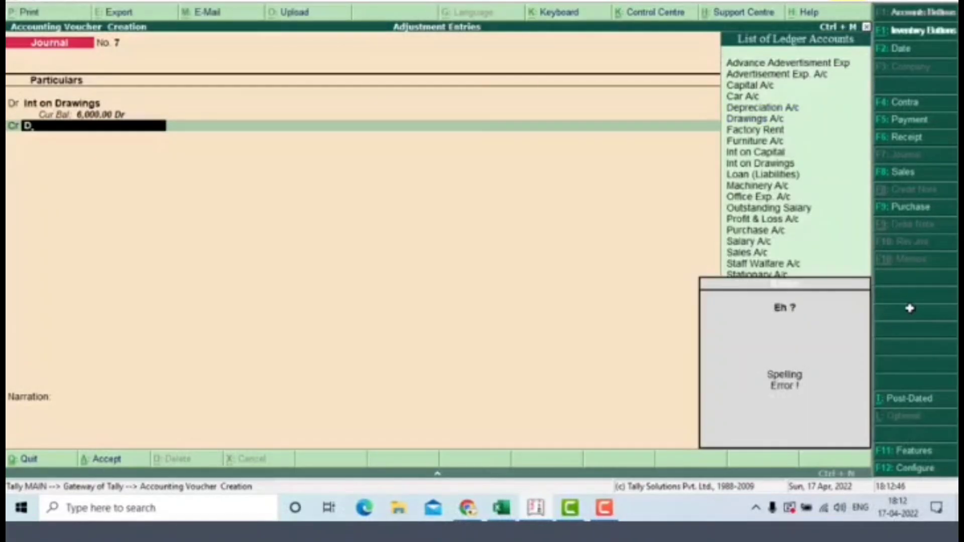
key(Down)
key(Down)
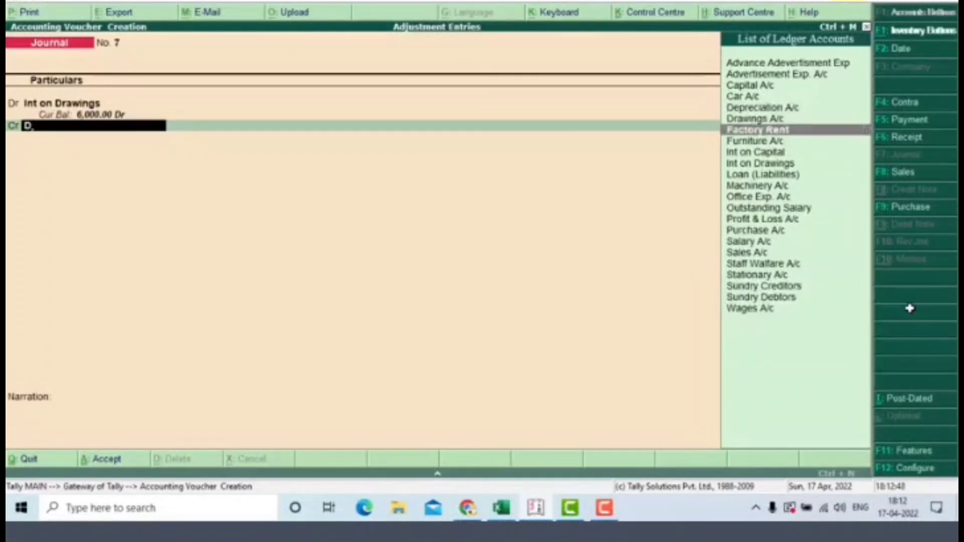
key(Up)
key(Return)
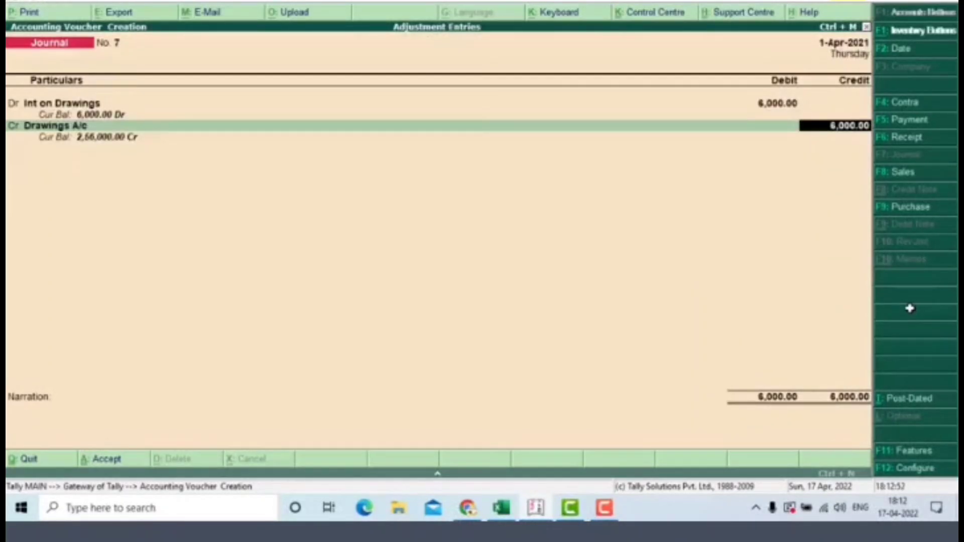
key(Return)
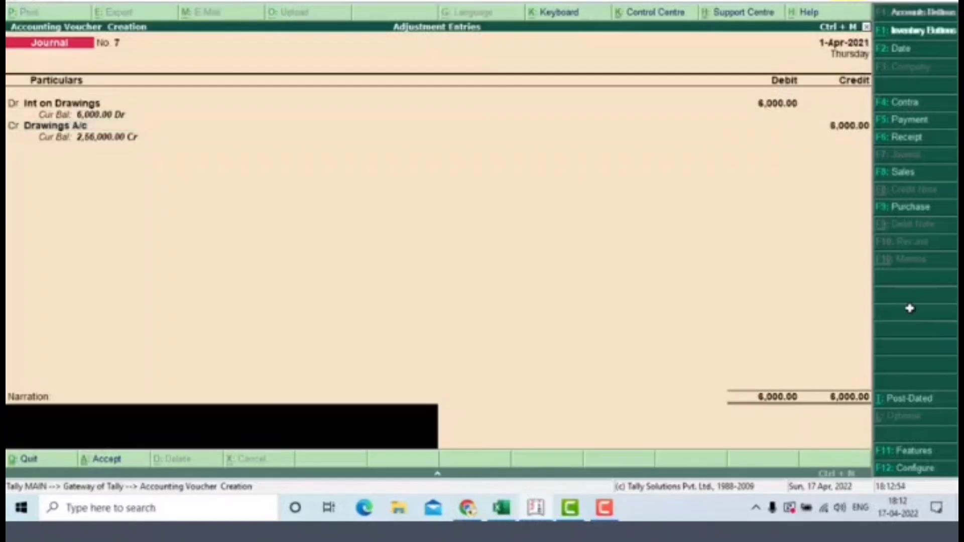
Step: Enter the narration "being int on drawings due" and accept the journal voucher
text(be)
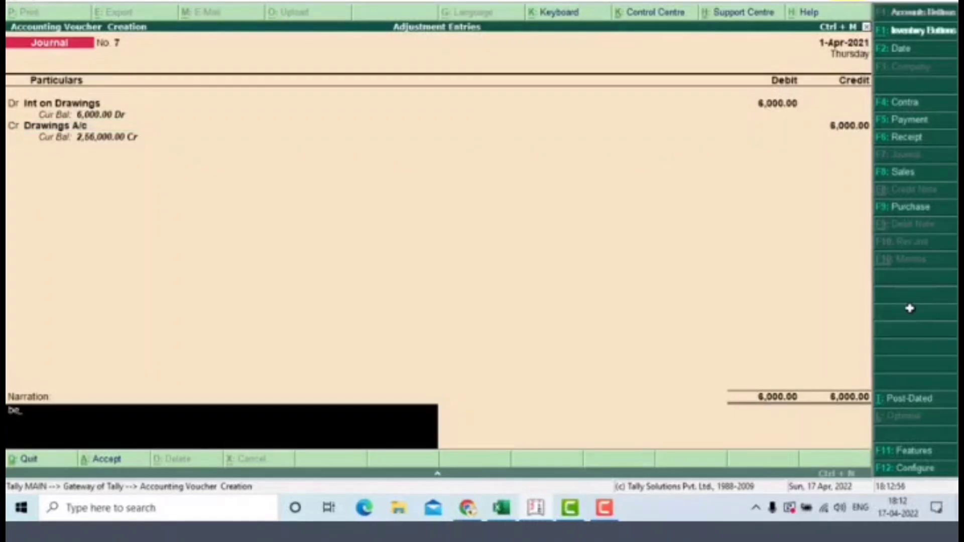
text(ing int on drawings)
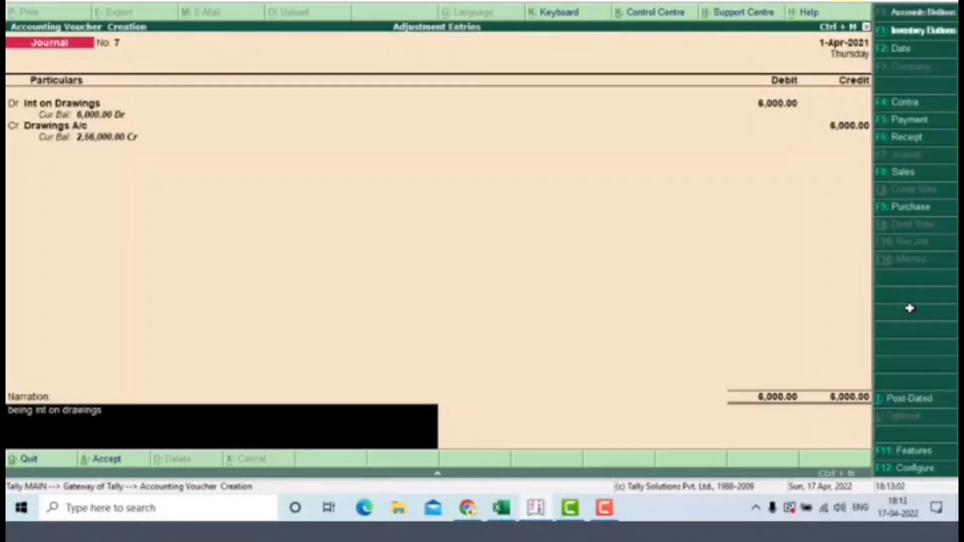
text( due)
key(Return)
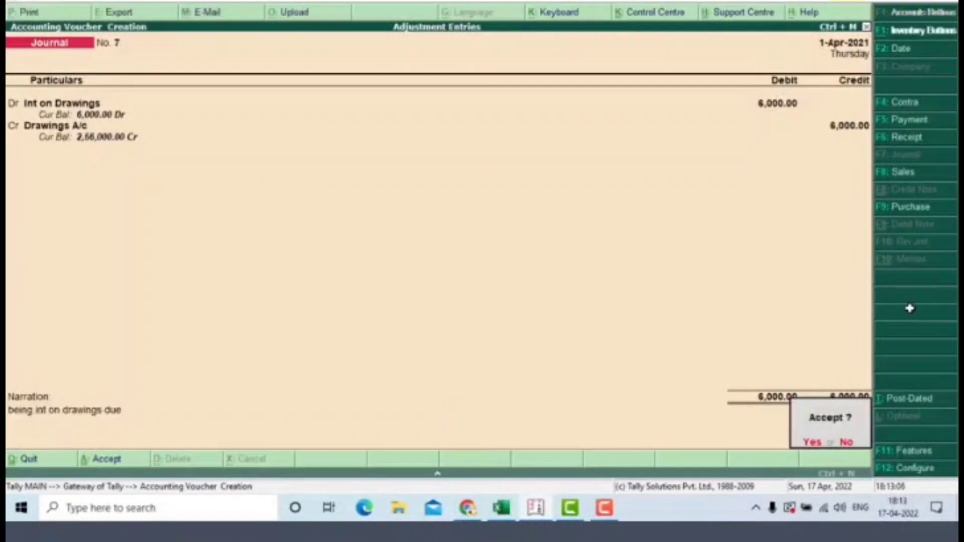
key(Return)
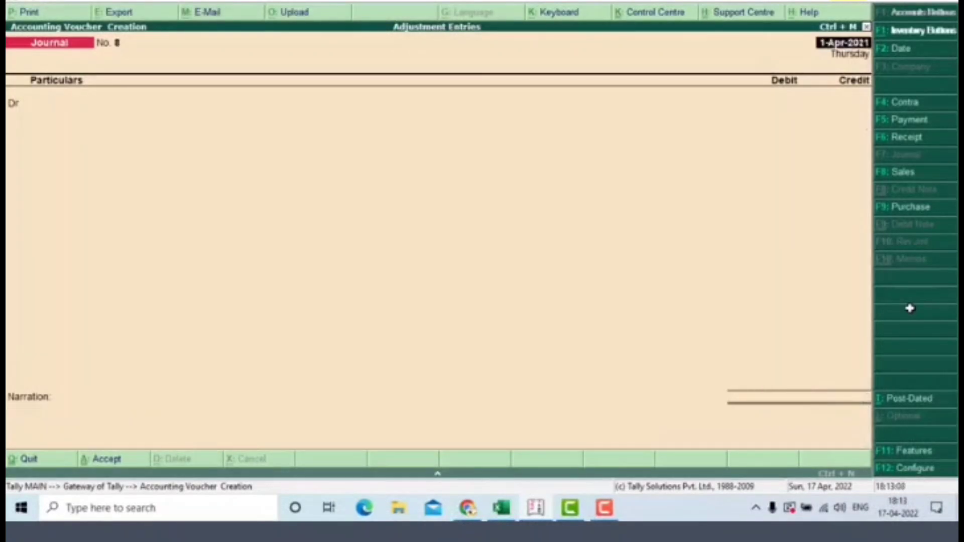
Step: Leave voucher entry and open the Balance Sheet to check the effect of the interest on drawings entry
key(Escape)
key(Return)
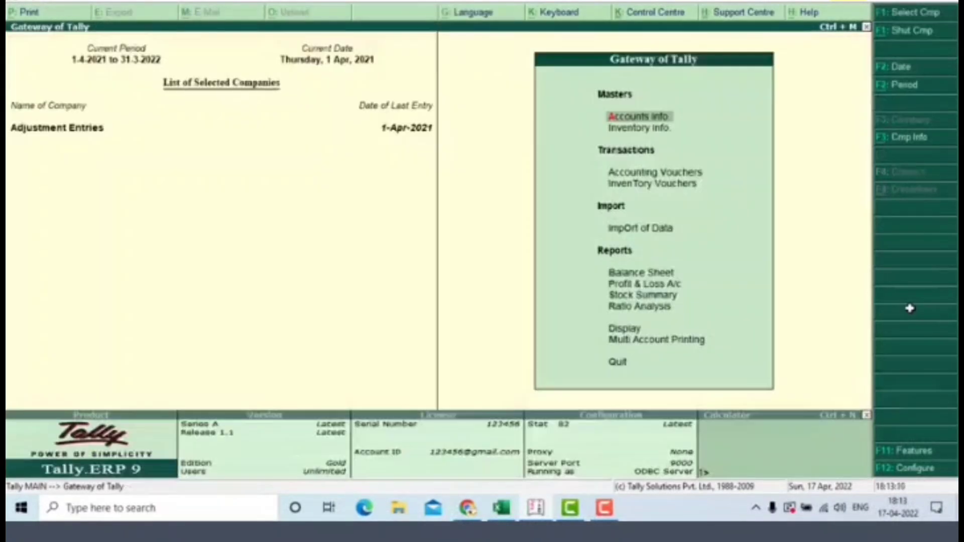
key(Down)
key(Down)
key(Down)
key(Down)
key(Down)
key(Down)
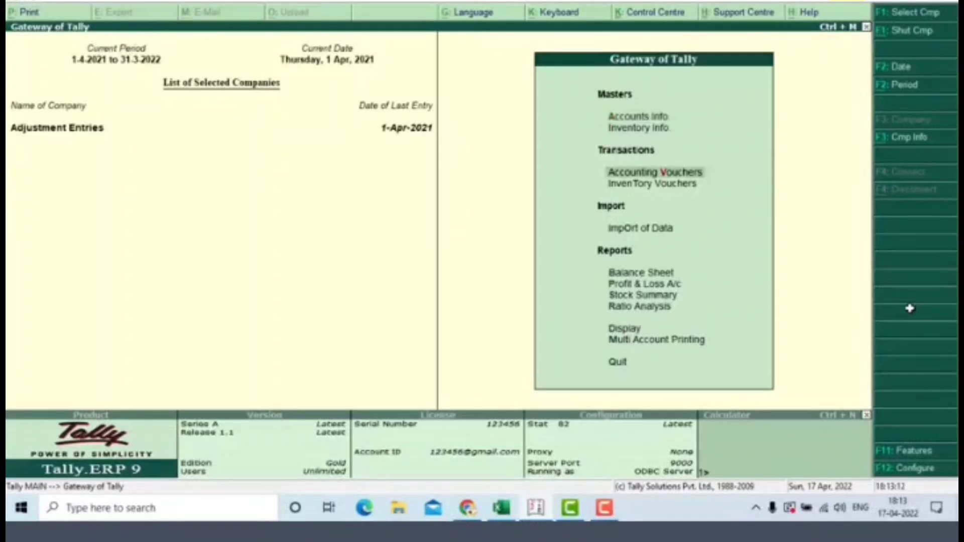
key(Up)
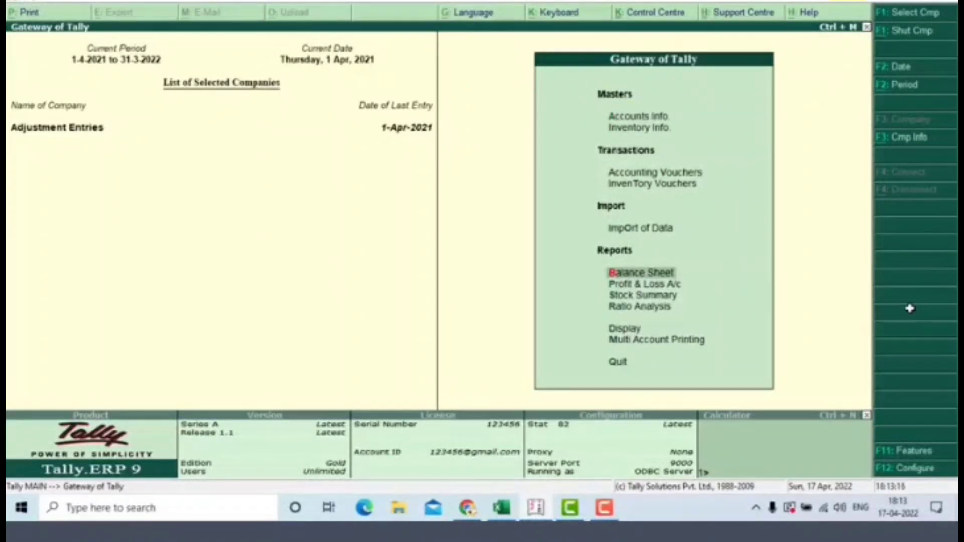
key(Down)
key(Down)
key(Down)
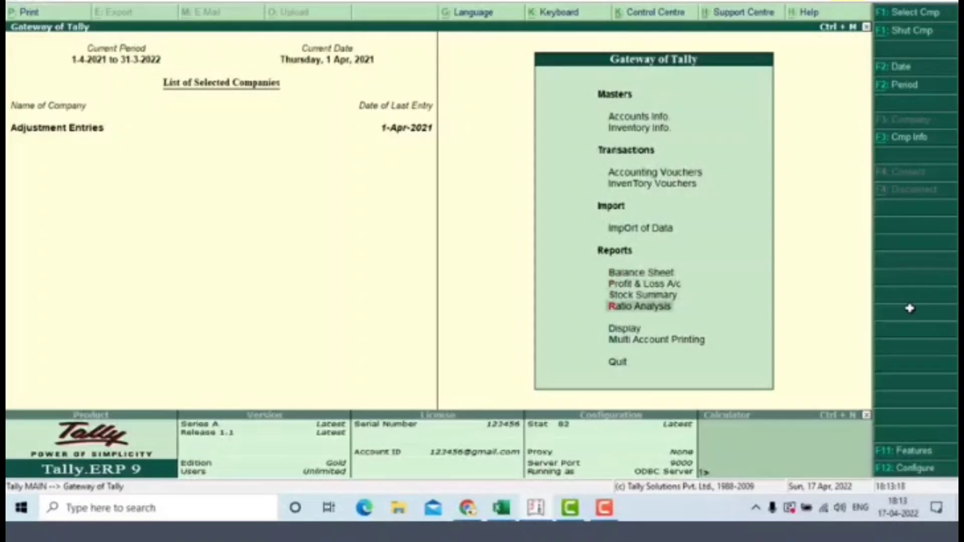
key(Up)
key(Up)
key(Up)
key(Return)
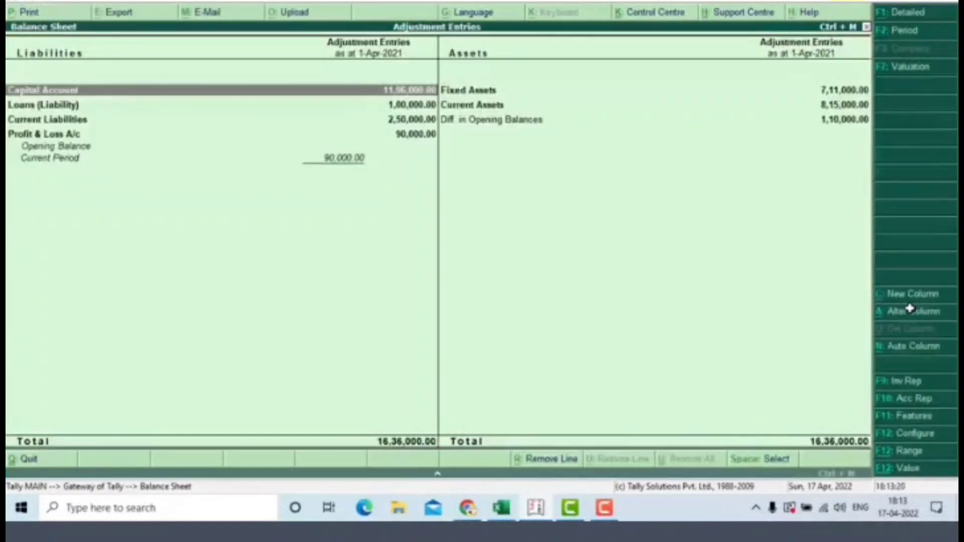
Step: Show the Balance Sheet in detail and drill down through Capital A/c to its interest on capital journal voucher
key(alt+F1)
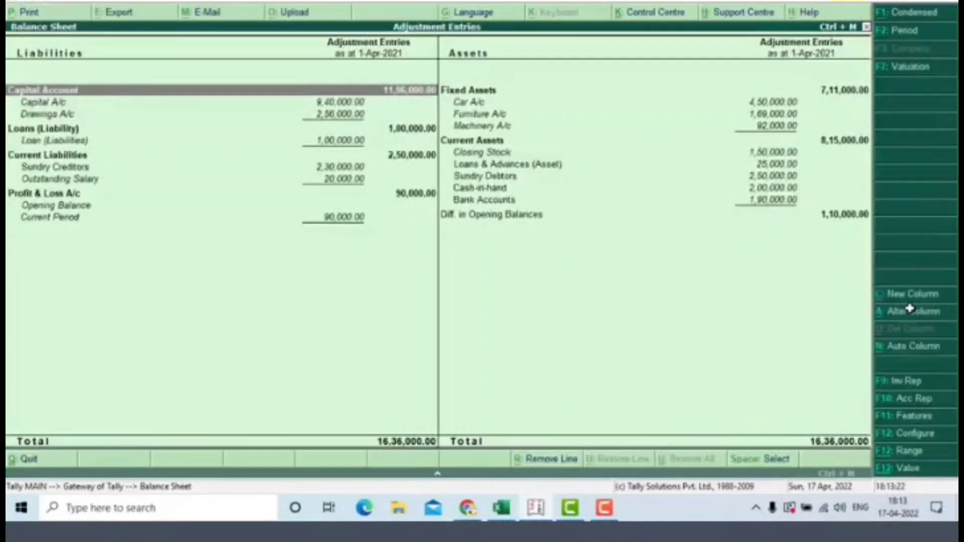
key(Down)
key(Down)
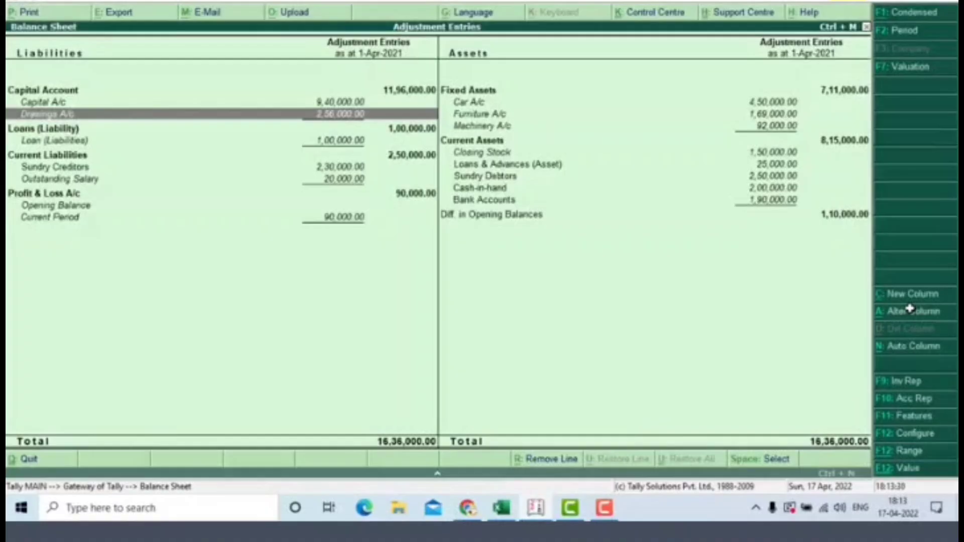
key(Up)
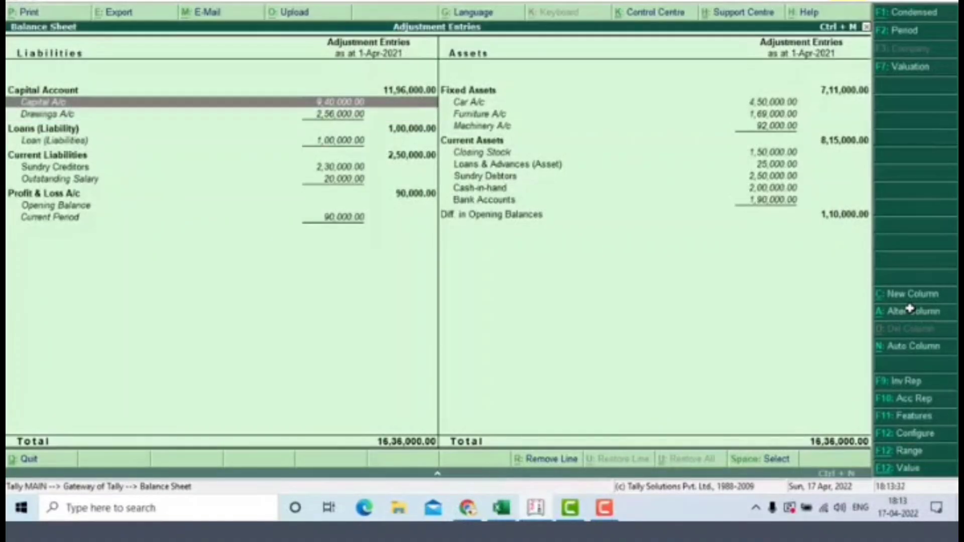
key(Return)
key(Return)
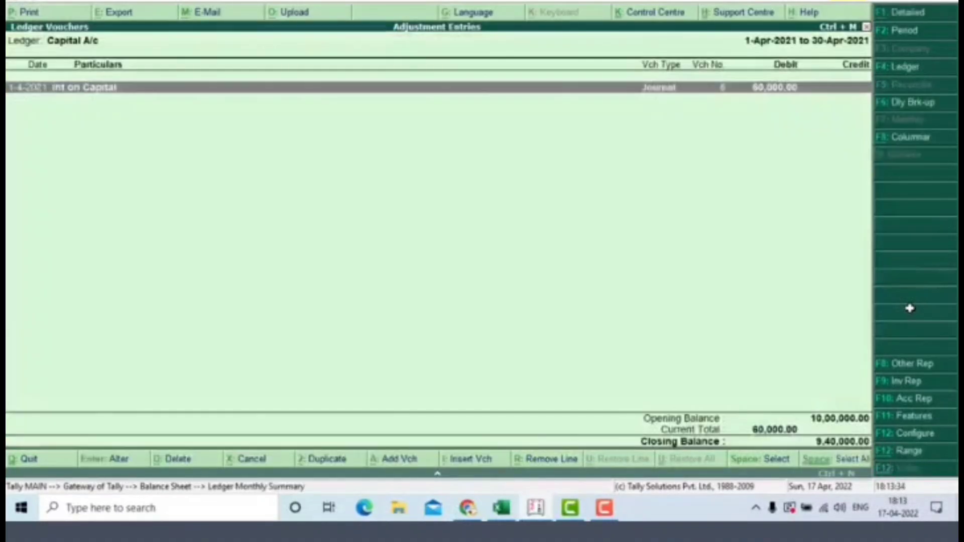
key(Return)
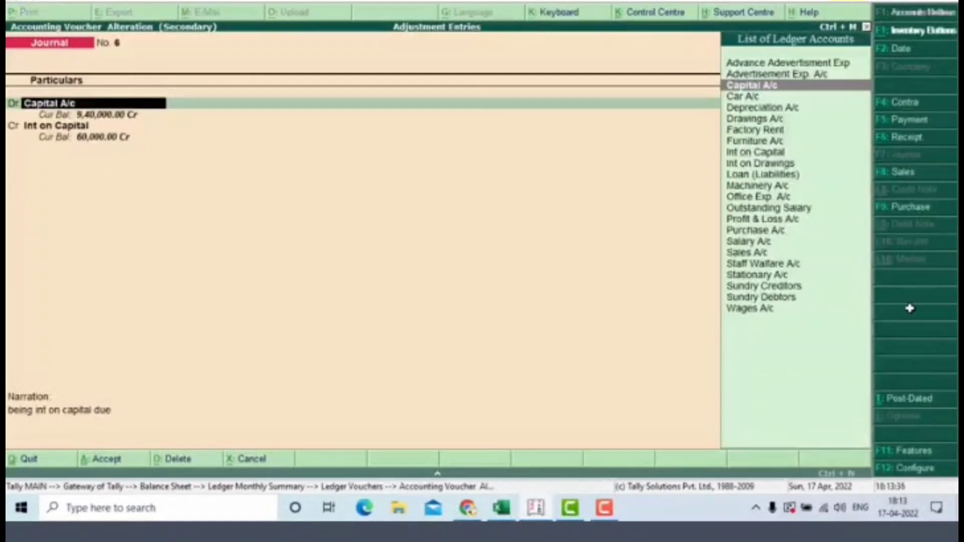
Step: Change the debit ledger of the interest on capital voucher to Int on Capital
text(In)
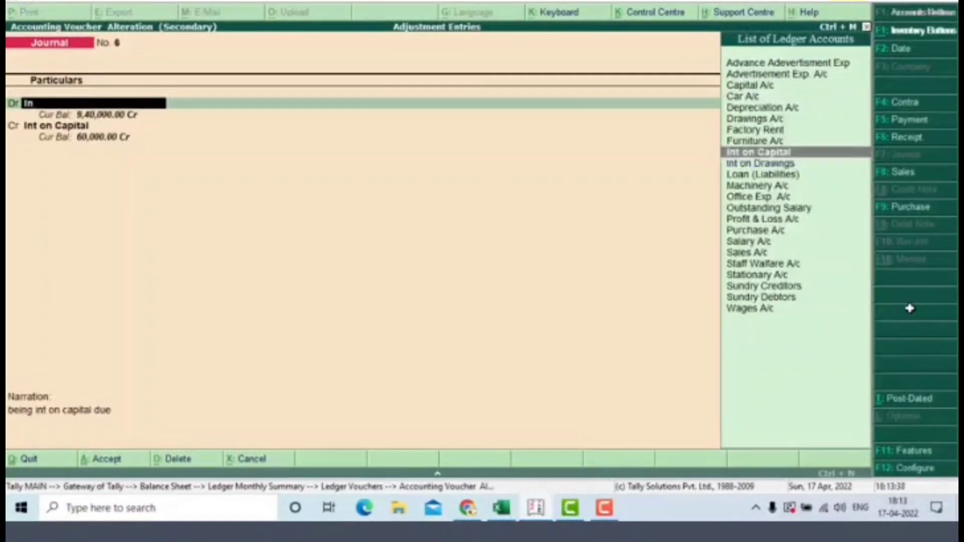
key(Return)
key(Return)
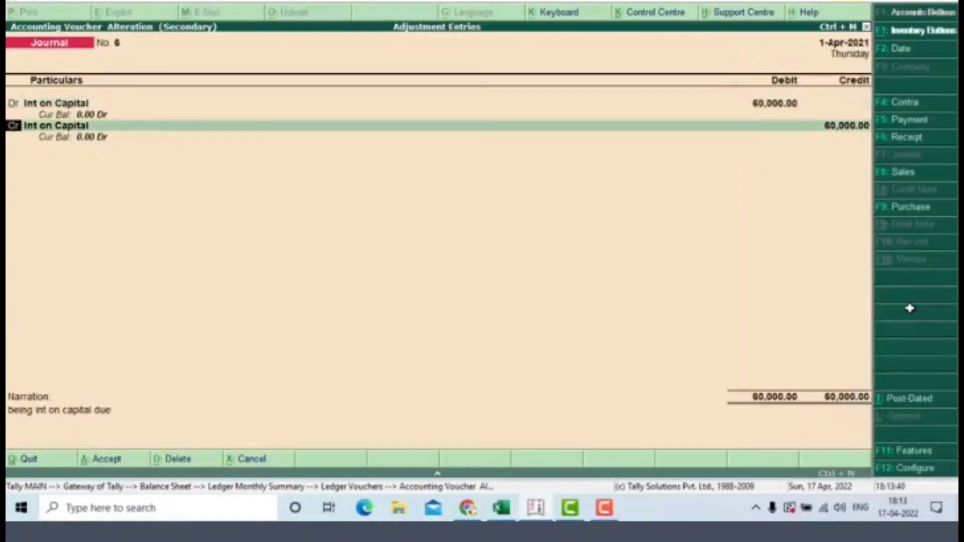
Step: Change the voucher's credit ledger to Capital A/c, accept the alteration and return to the Balance Sheet
key(Return)
text(Cap)
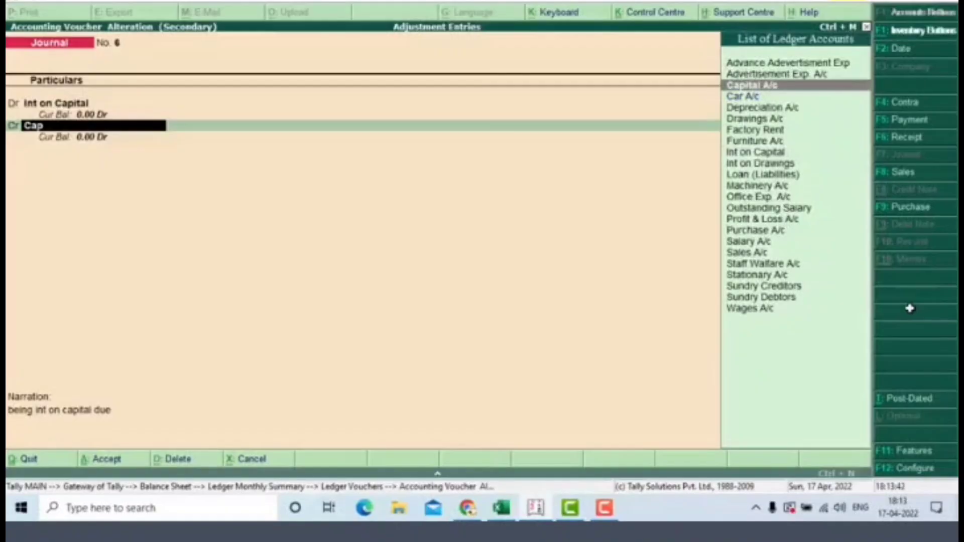
key(Return)
key(Return)
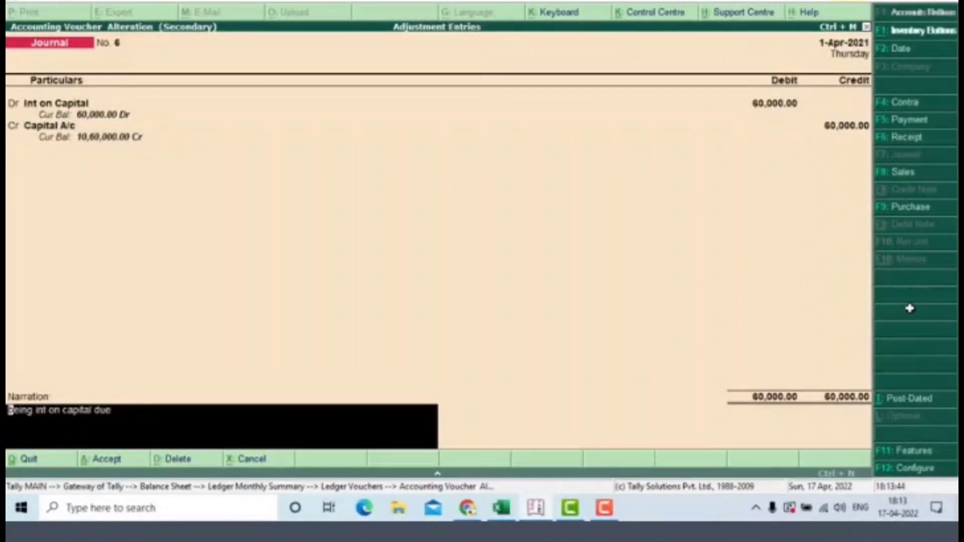
key(Return)
key(Return)
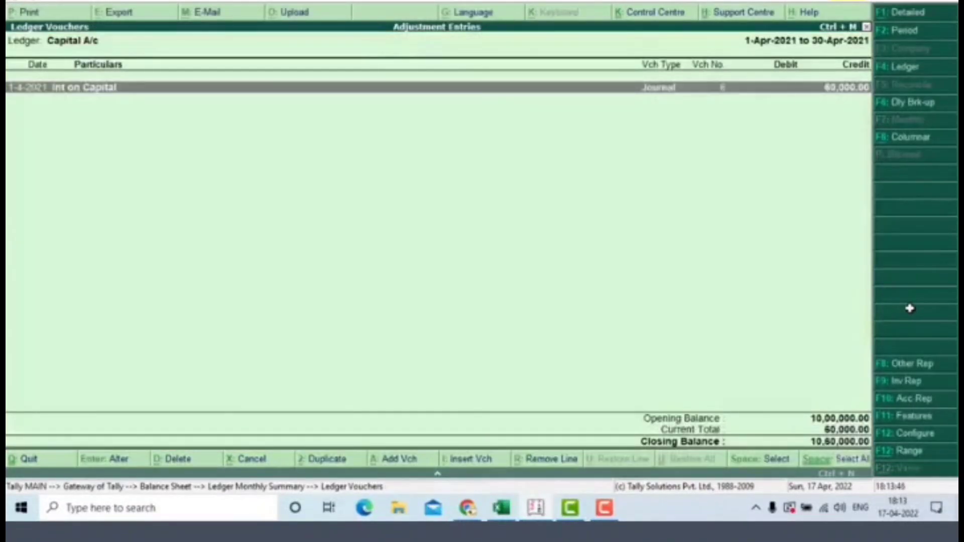
key(Escape)
key(Escape)
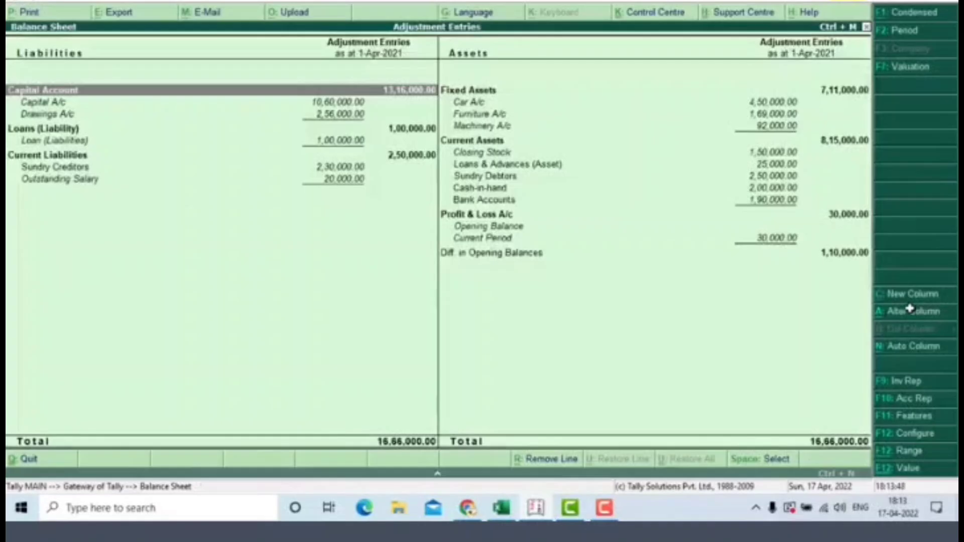
Step: Drill down from Drawings A/c in the Balance Sheet to its interest on drawings journal voucher
key(Down)
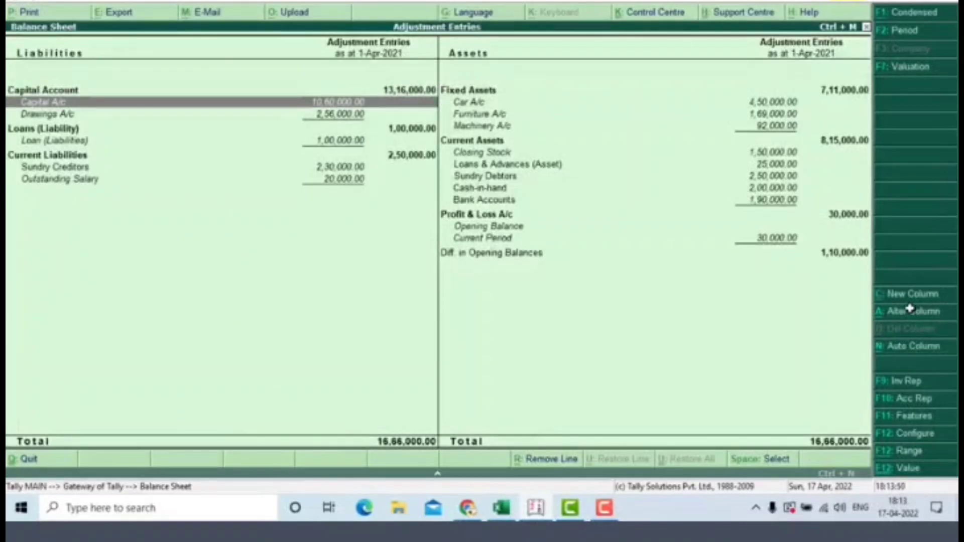
key(Down)
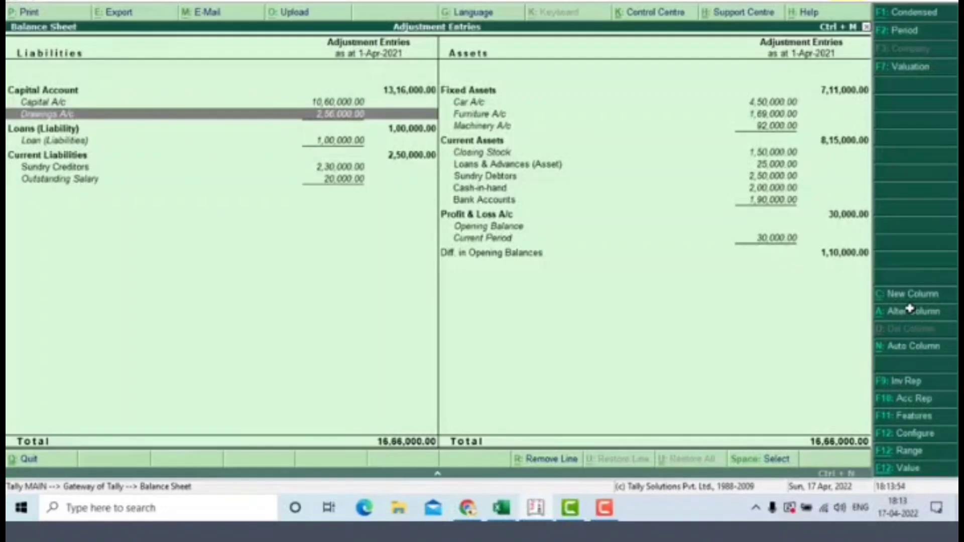
key(Return)
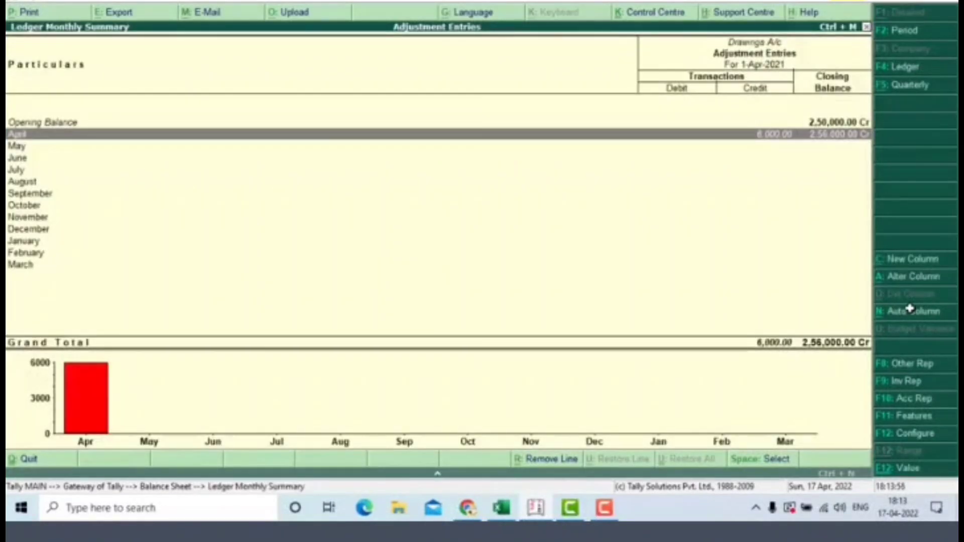
key(Return)
key(Return)
key(Return)
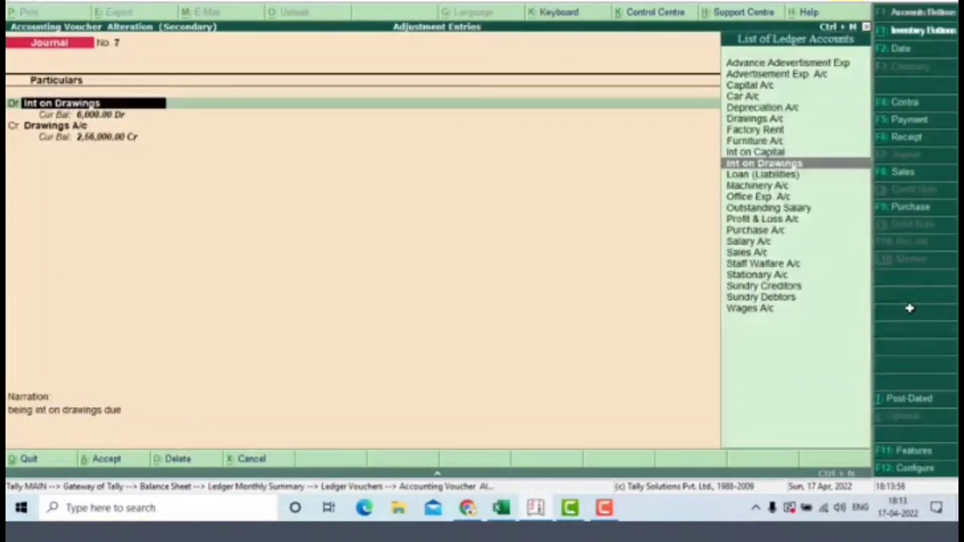
Step: Change the debit ledger of the interest on drawings voucher to Drawings A/c, keeping the existing amount
text(Dr)
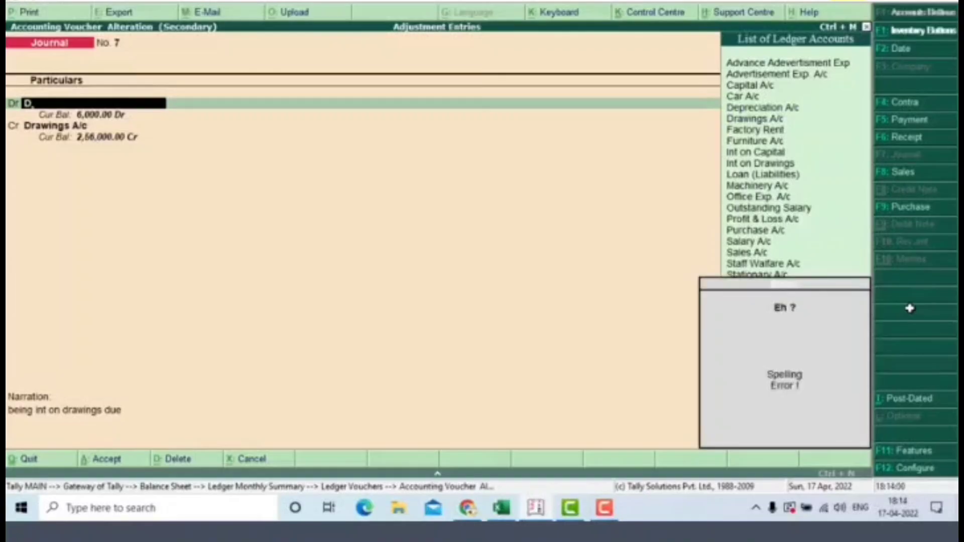
key(Down)
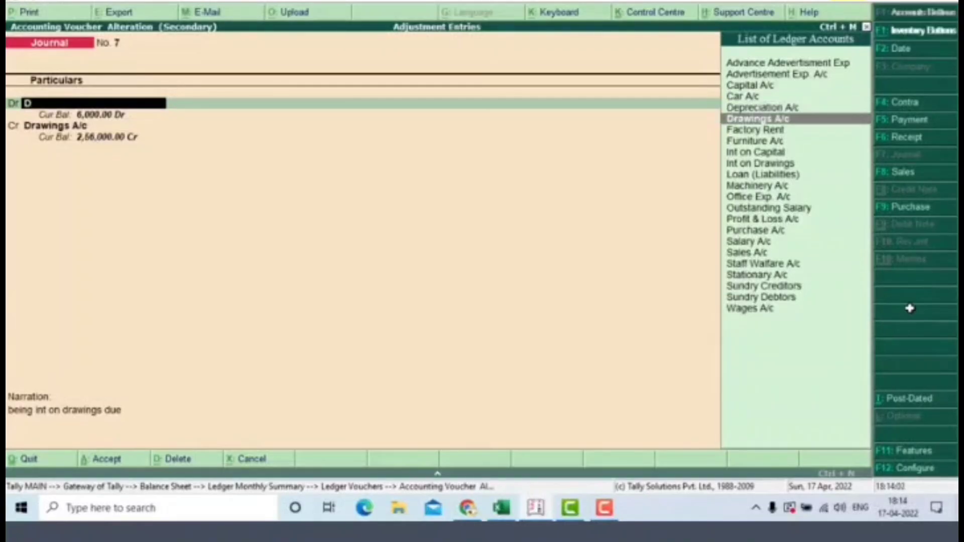
key(Return)
key(Return)
key(Return)
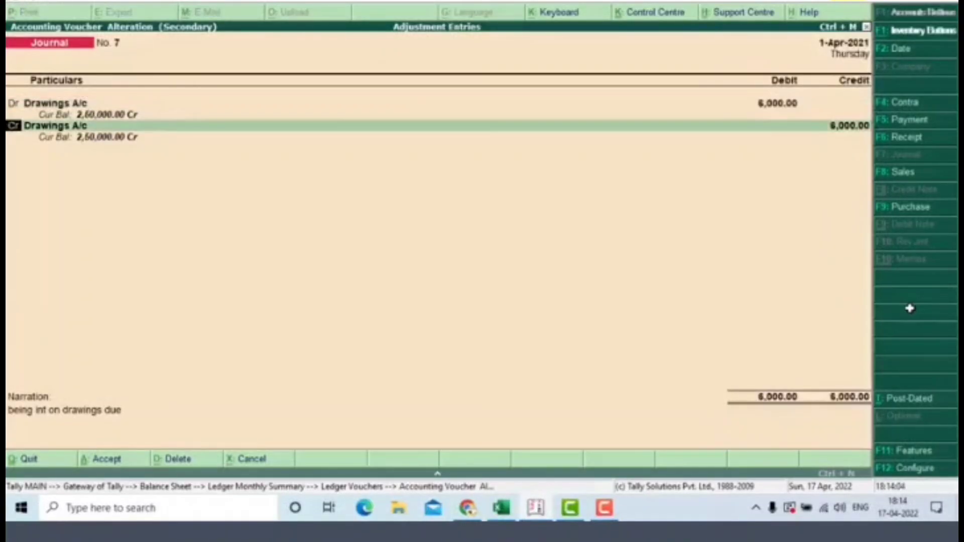
Step: Change the voucher's credit ledger to Int on Drawings and accept the alteration
text(In)
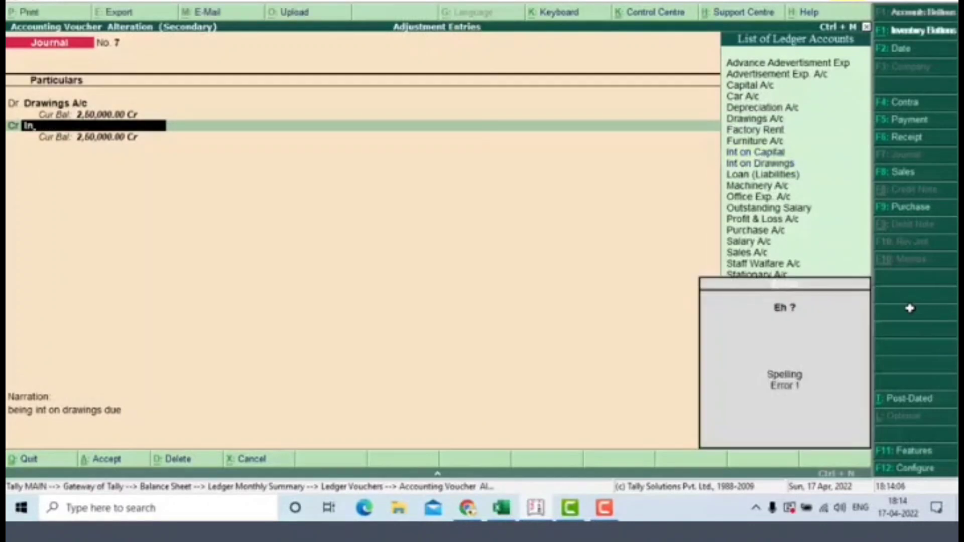
key(Down)
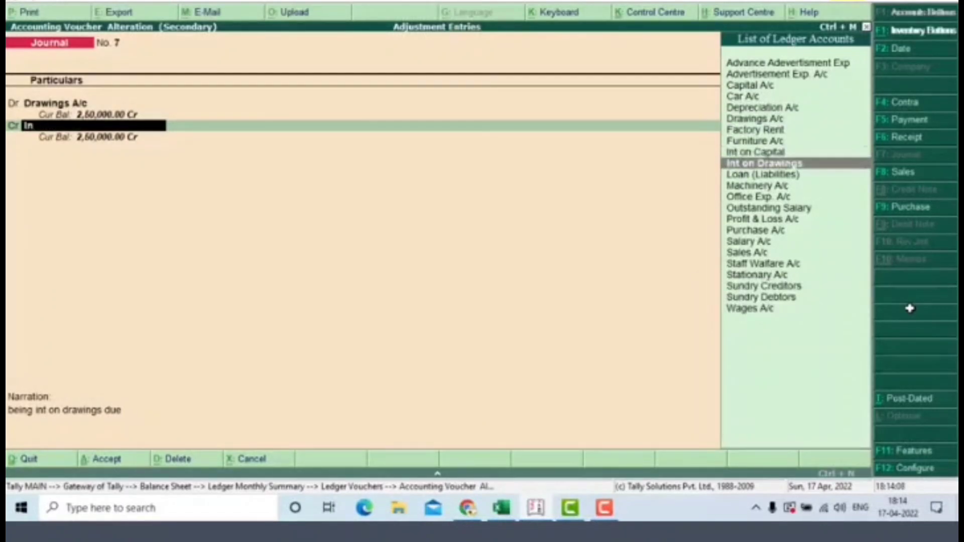
key(Return)
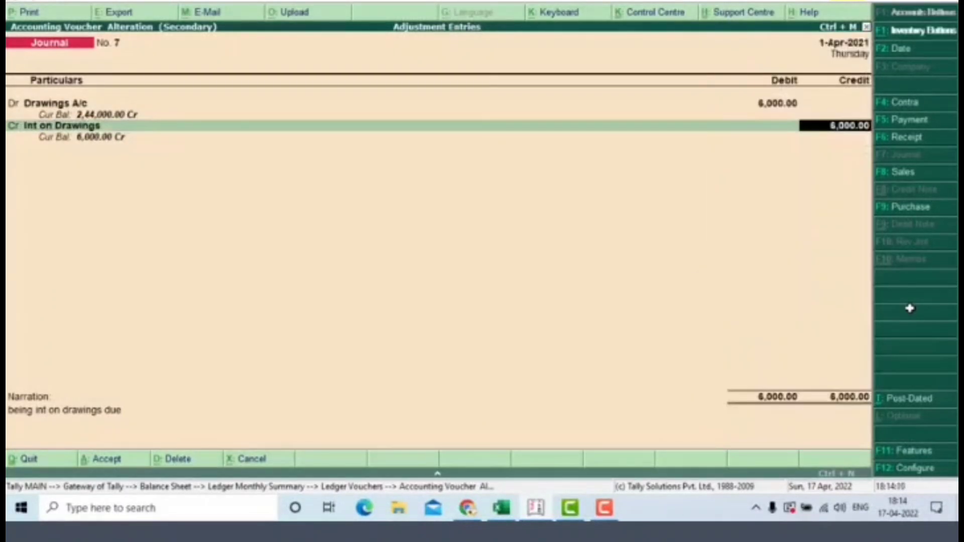
key(Return)
key(Return)
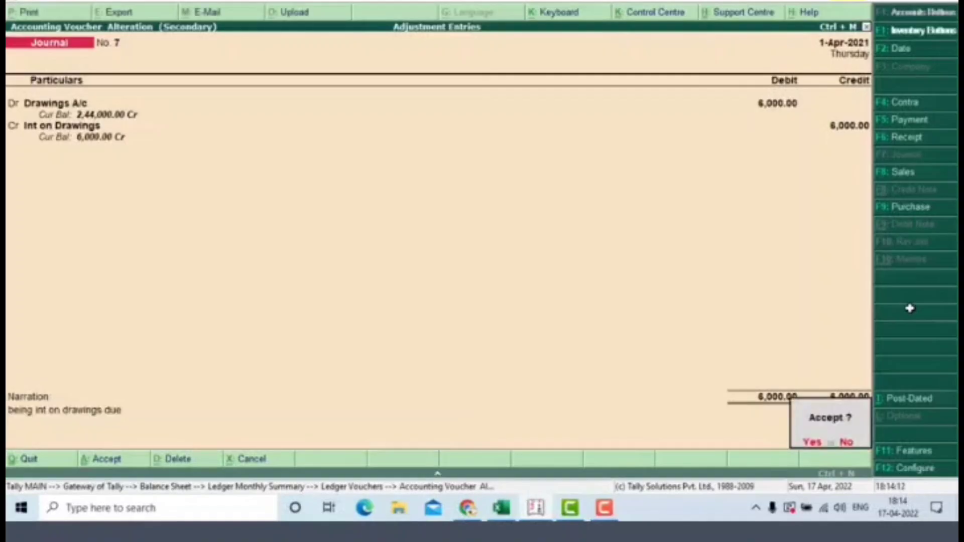
key(Return)
Step: Return to the Balance Sheet and check the balances of Capital A/c and Drawings A/c
key(Escape)
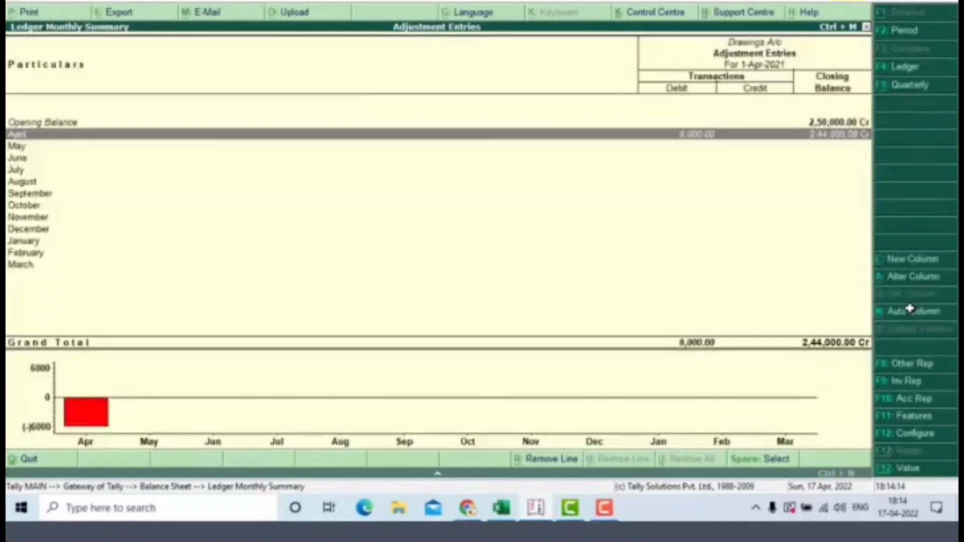
key(Escape)
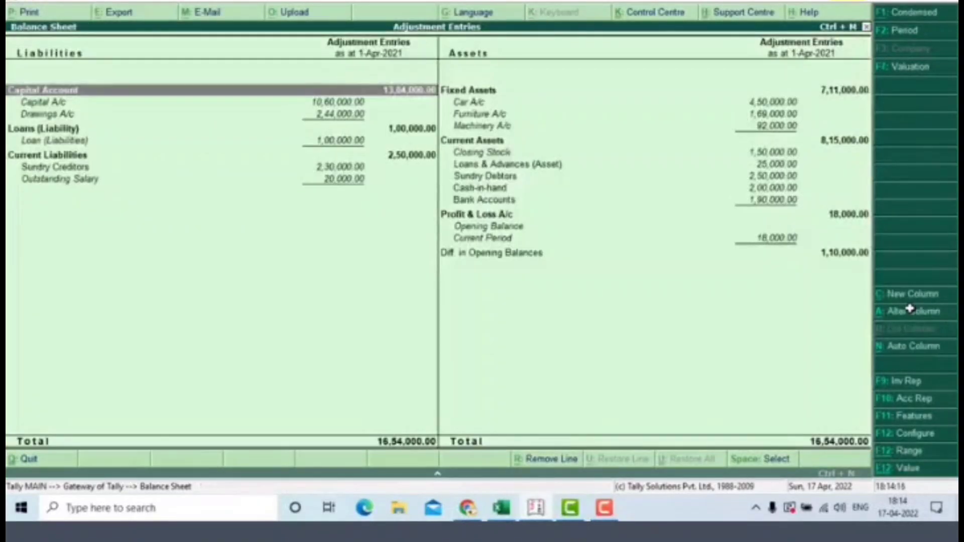
key(Down)
key(Down)
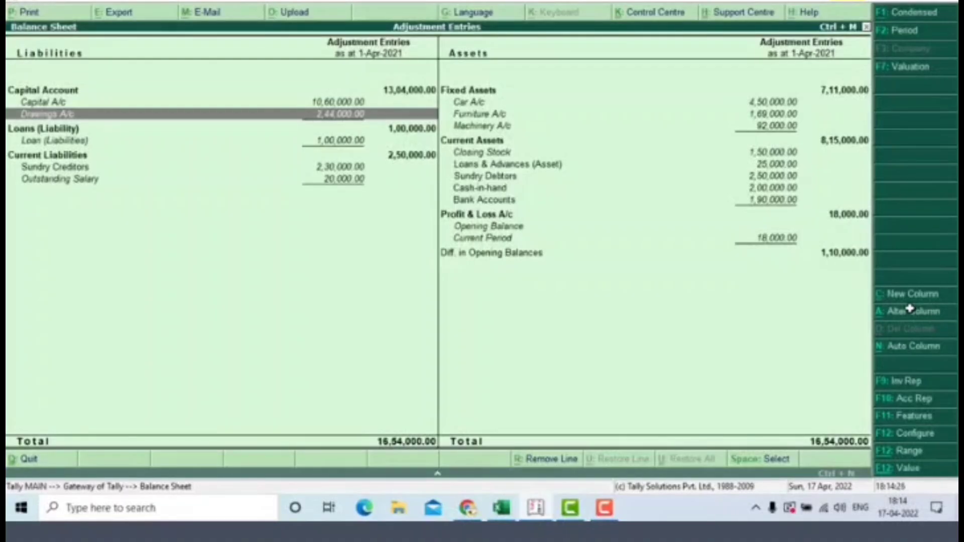
Step: Leave the Balance Sheet, reopen it from the Gateway of Tally and review it in detailed form
key(Escape)
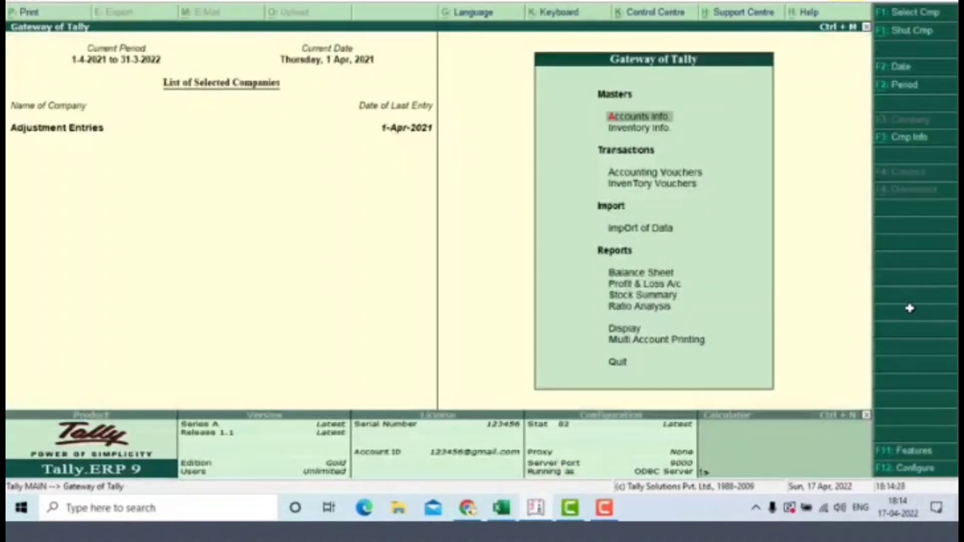
key(Down)
key(Down)
key(Down)
key(Down)
key(Down)
key(Down)
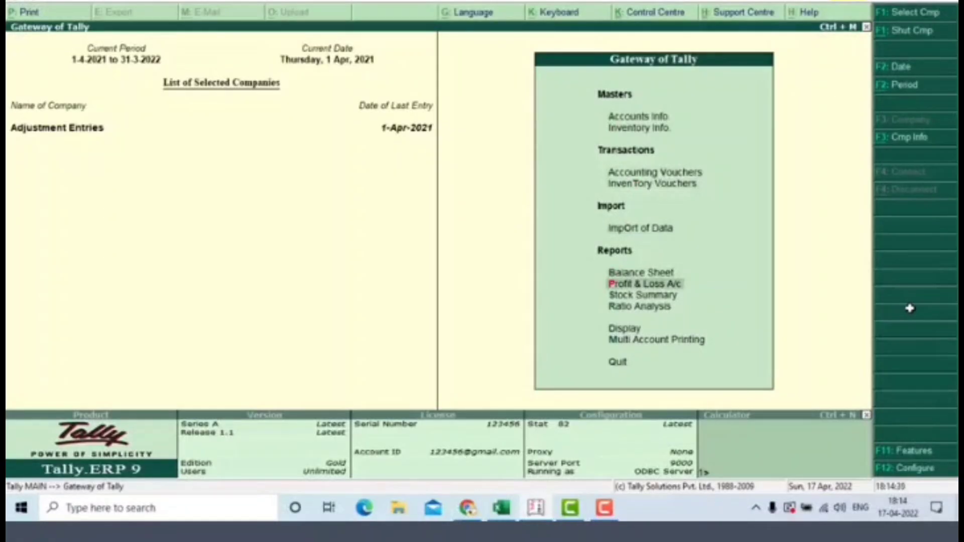
key(Up)
key(Return)
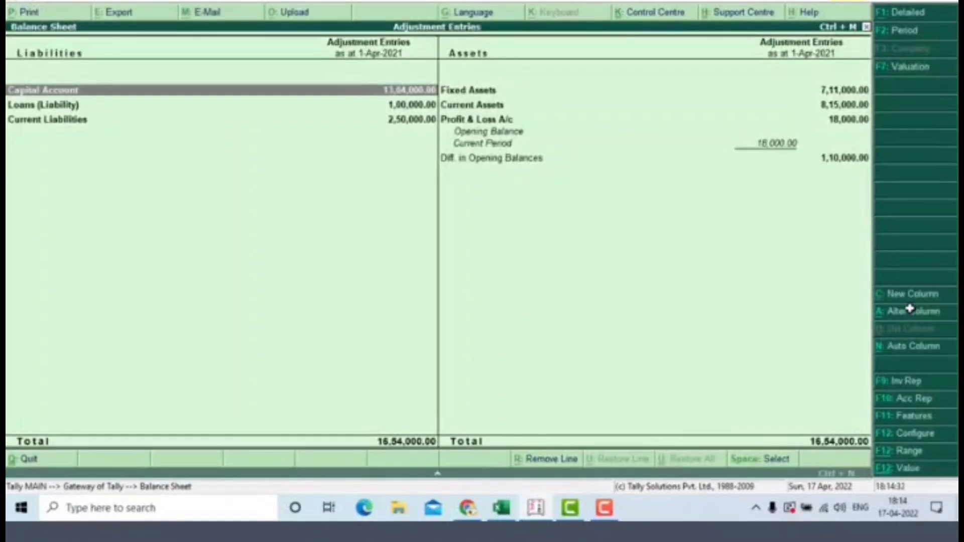
key(alt+F1)
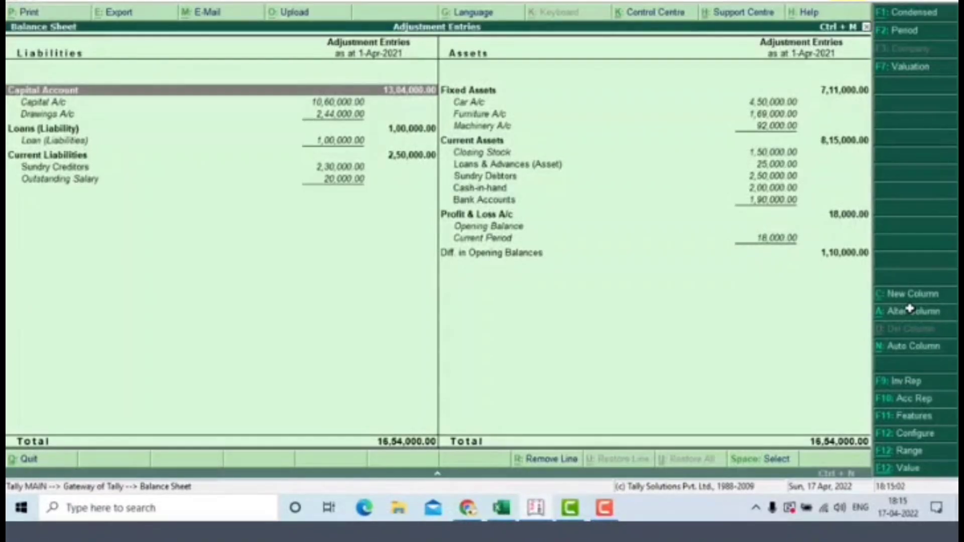
Step: Open the Profit & Loss A/c and examine its income and expense ledgers in detailed form
key(Escape)
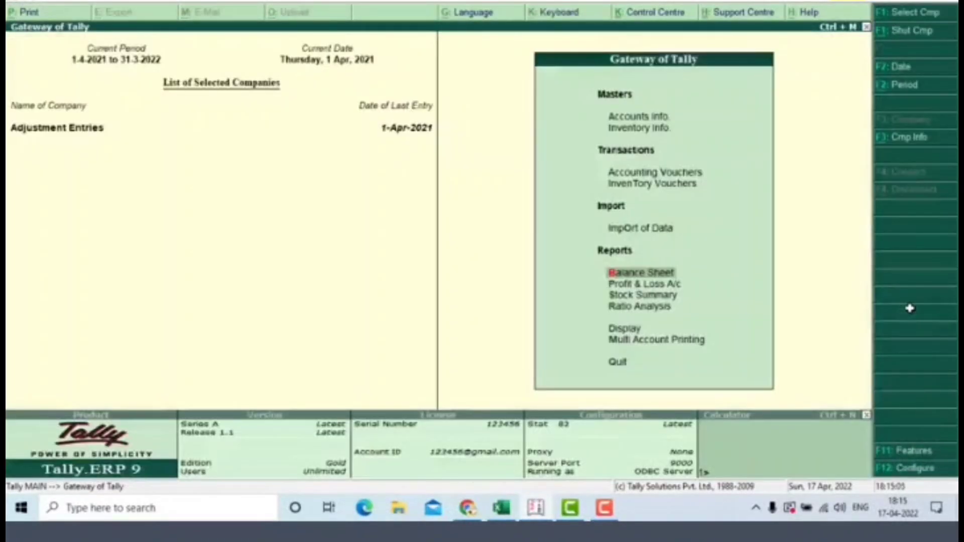
key(Down)
key(Return)
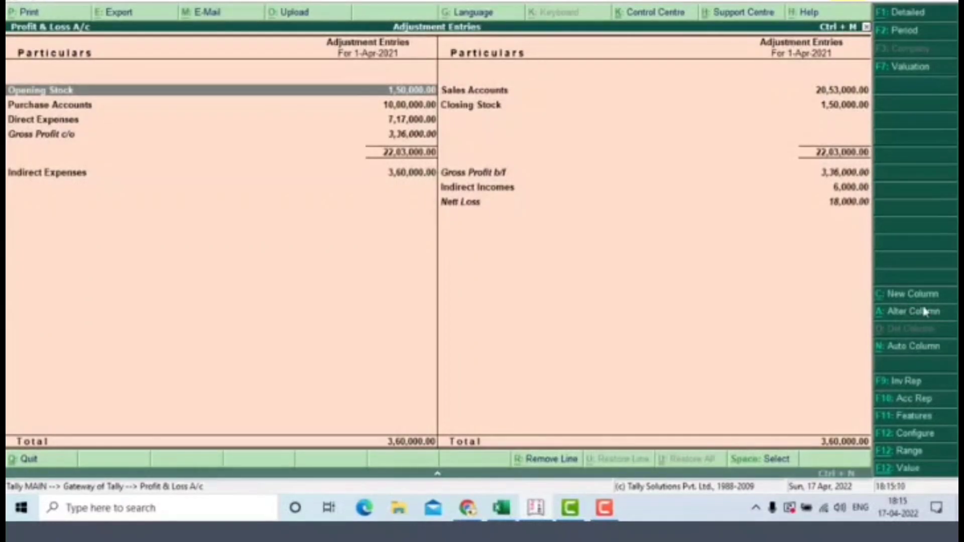
key(alt+f1)
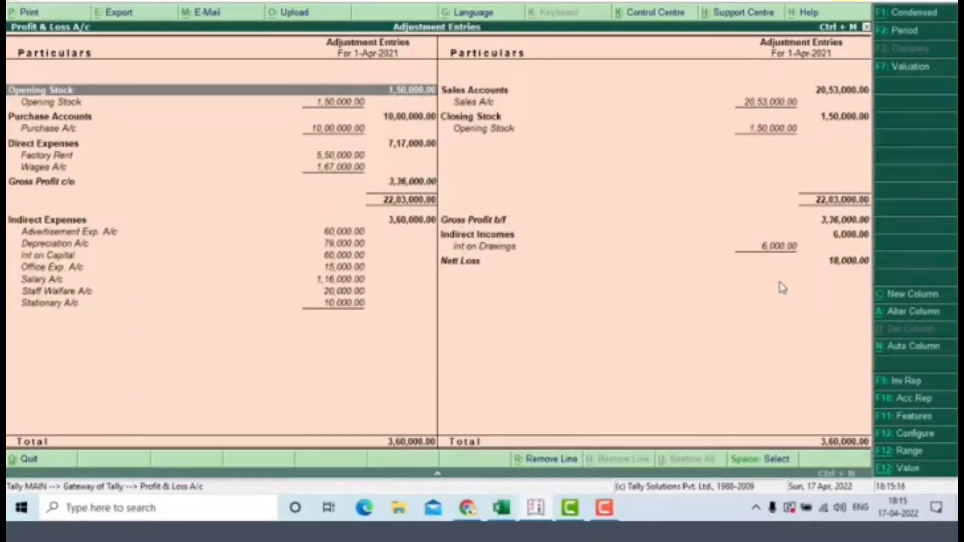
Step: Leave the Profit & Loss A/c and open the Trial Balance to review the closing balances
key(Escape)
key(Down)
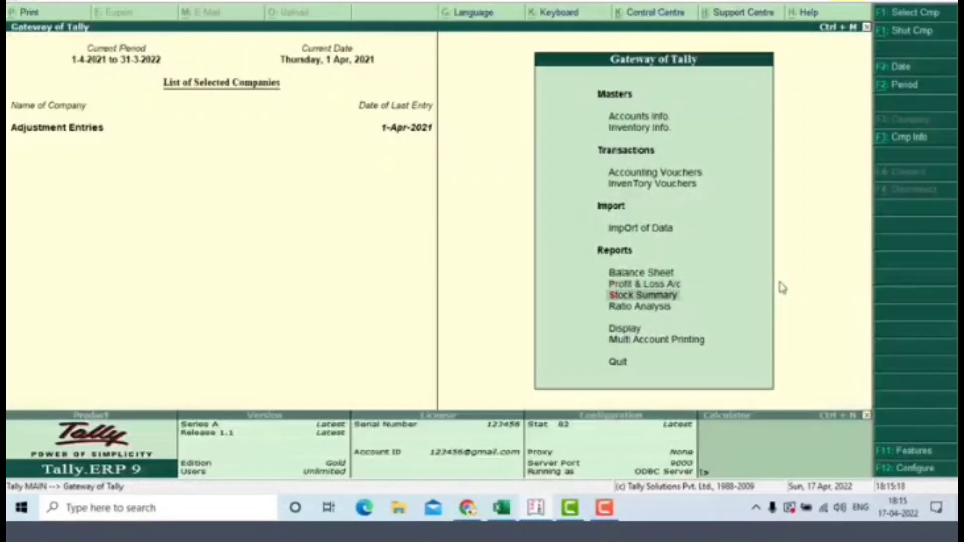
key(Down)
key(Down)
key(Return)
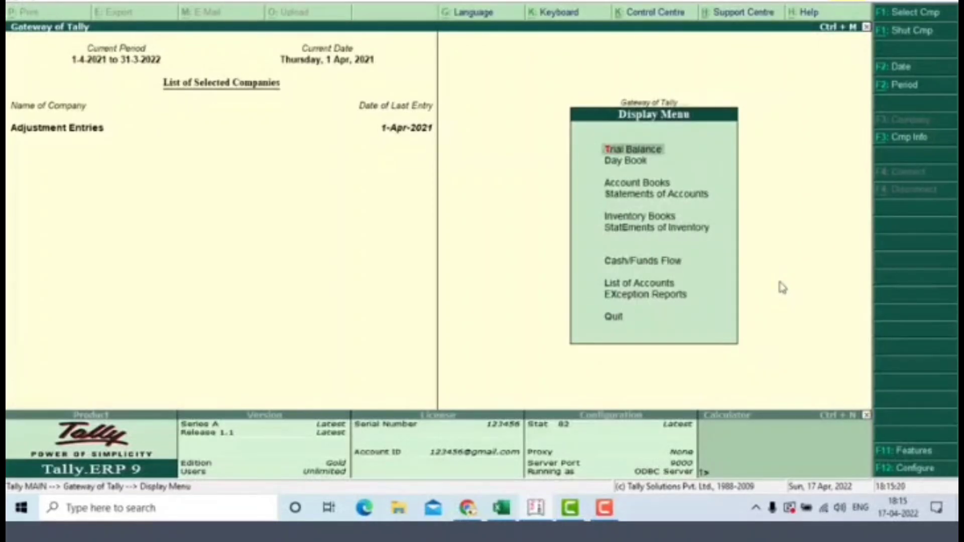
key(Down)
key(Up)
key(Return)
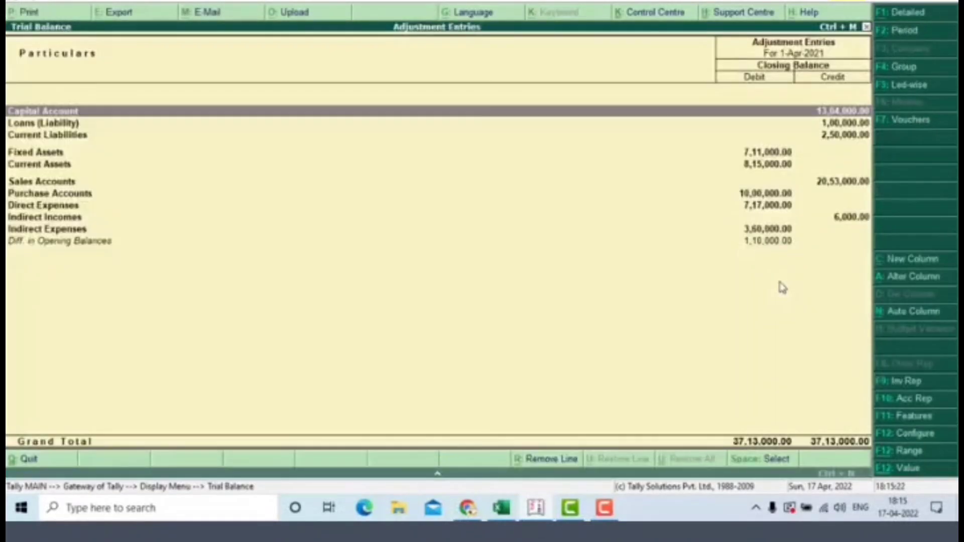
Step: Show the Trial Balance in detailed form and examine the capital, liability, fixed asset and current asset ledgers
key(alt+F1)
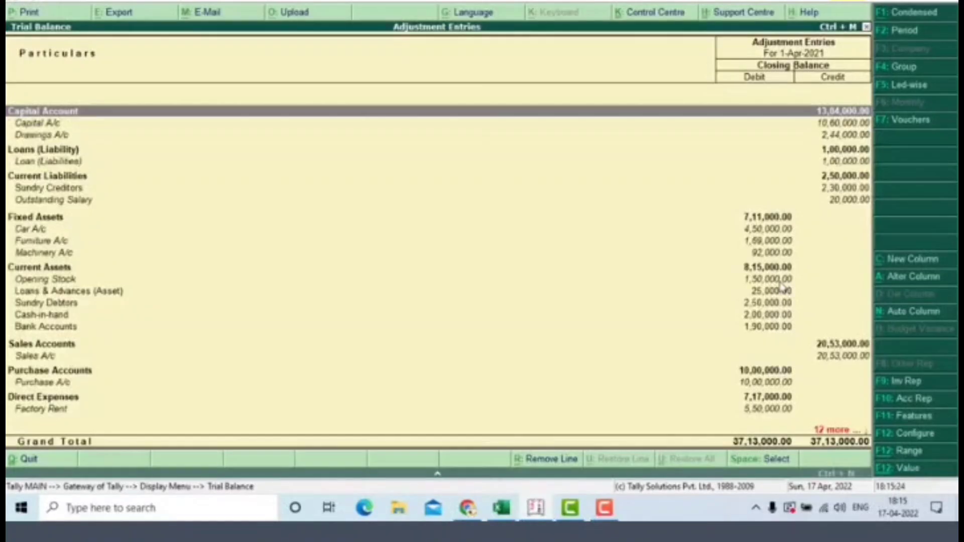
key(Down)
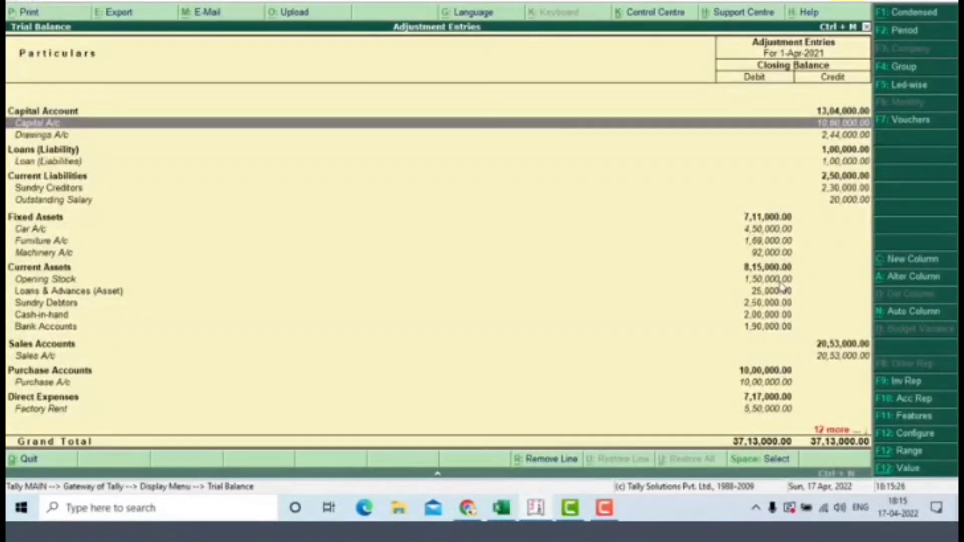
key(Down)
key(Down)
key(Down)
key(Down)
key(Down)
key(Down)
key(Down)
key(Down)
key(Down)
key(Down)
key(Down)
key(Down)
key(Down)
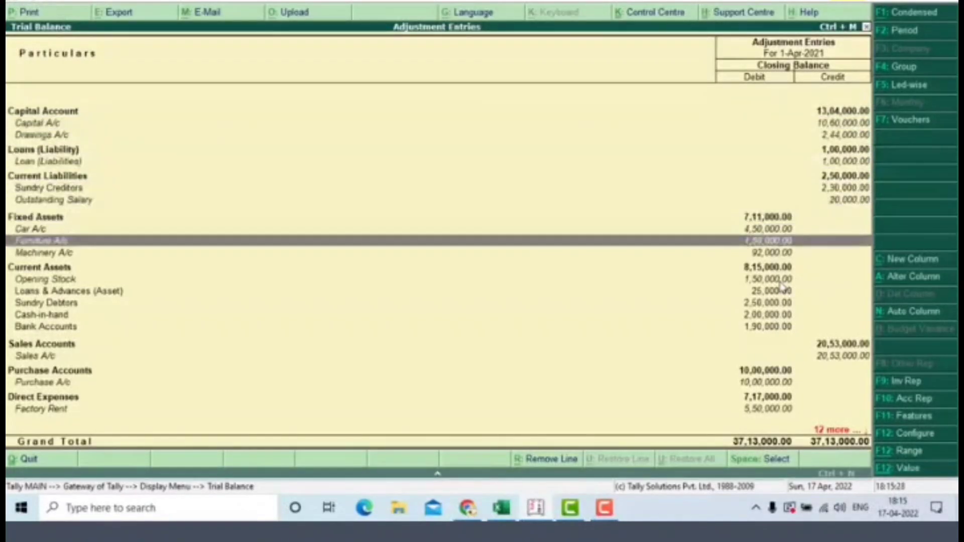
key(Down)
key(Down)
key(Down)
key(Down)
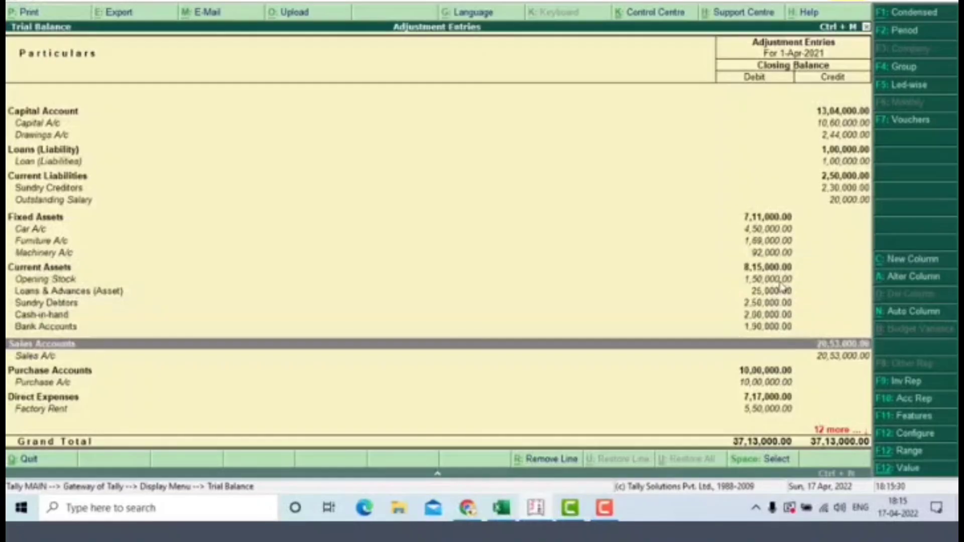
Step: Examine the Trial Balance ledgers from Sundry Debtors through sales, purchases, direct expenses and indirect incomes to the indirect expenses
key(Up)
key(Up)
key(Up)
key(Up)
key(Down)
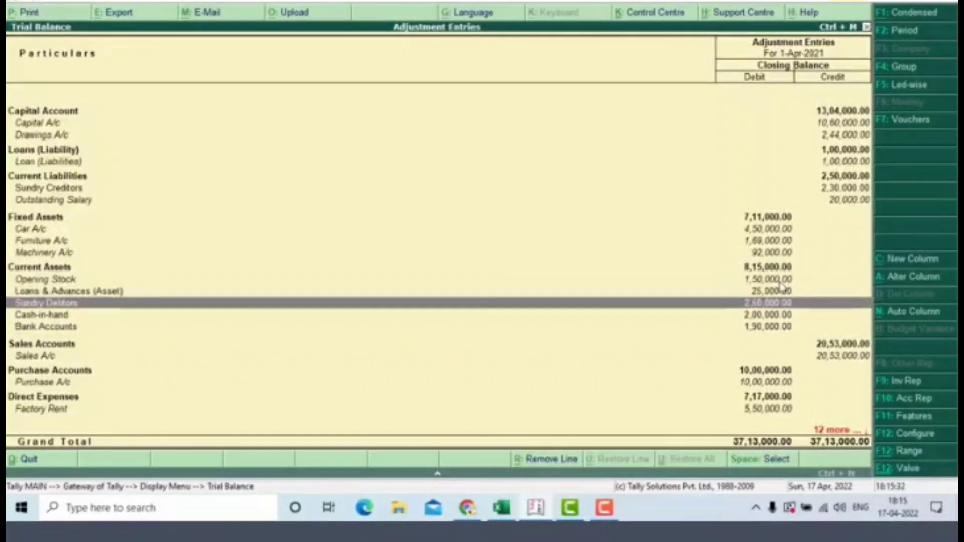
key(Down)
key(Down)
key(Down)
key(Down)
key(Down)
key(Down)
key(Down)
key(Down)
key(Down)
key(Down)
key(Down)
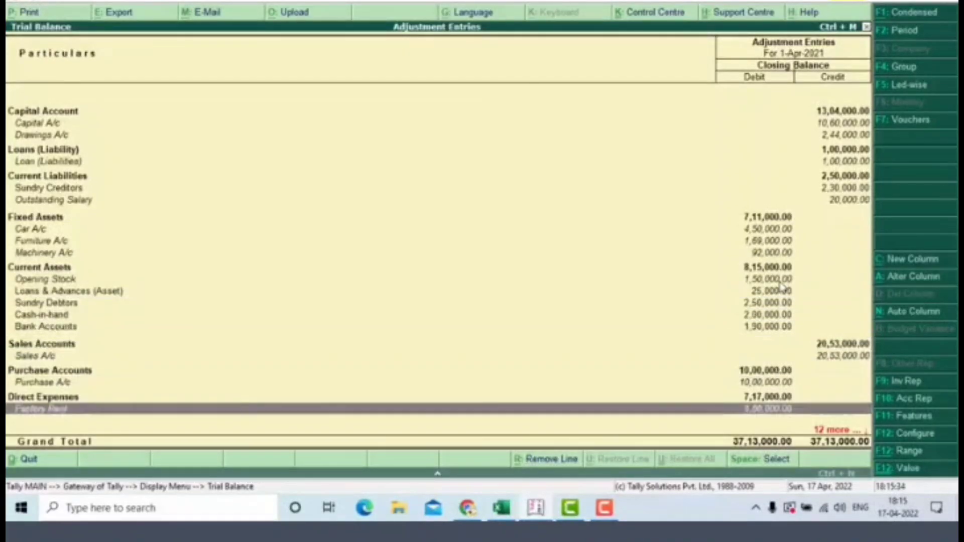
key(Down)
key(Down)
key(Down)
key(Down)
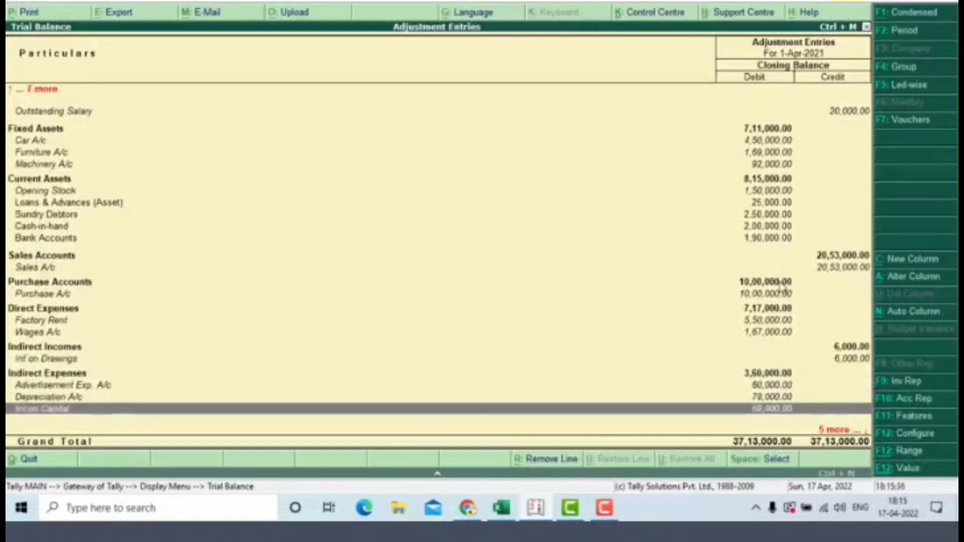
key(Up)
key(Up)
key(Down)
key(Down)
key(Down)
key(Down)
key(Down)
key(Down)
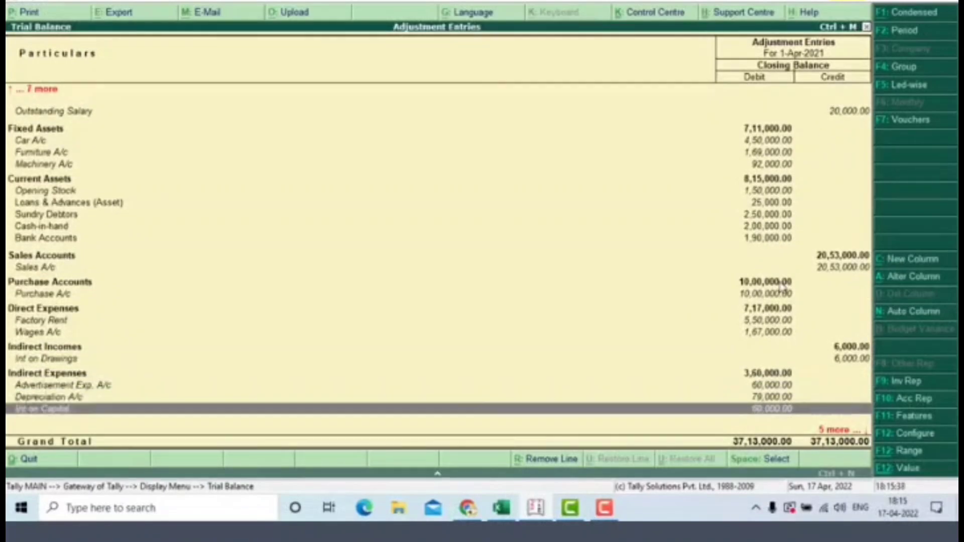
key(Down)
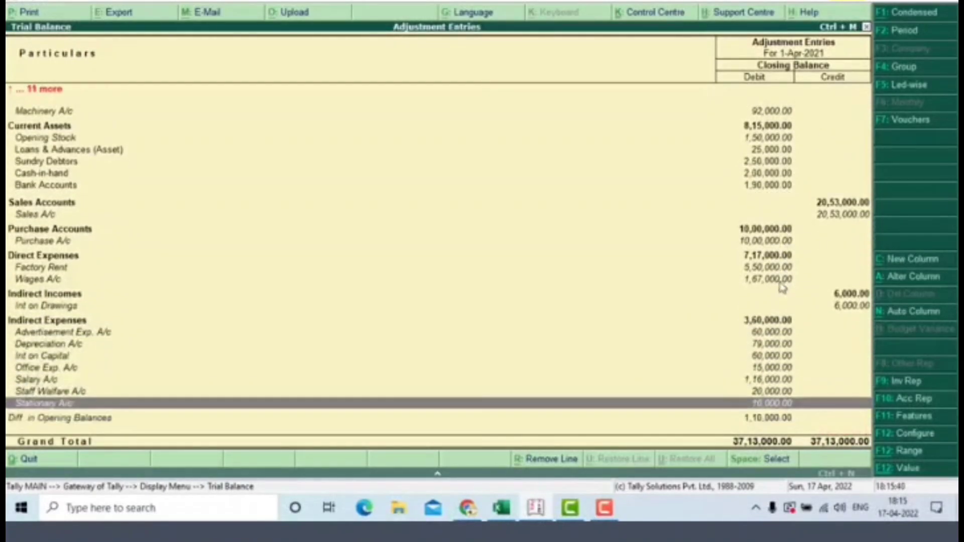
Step: Review the Trial Balance ledgers from the indirect expenses back to Capital Account, and return to the Gateway of Tally
key(Up)
key(Up)
key(Up)
key(Up)
key(Up)
key(Up)
key(Up)
key(Up)
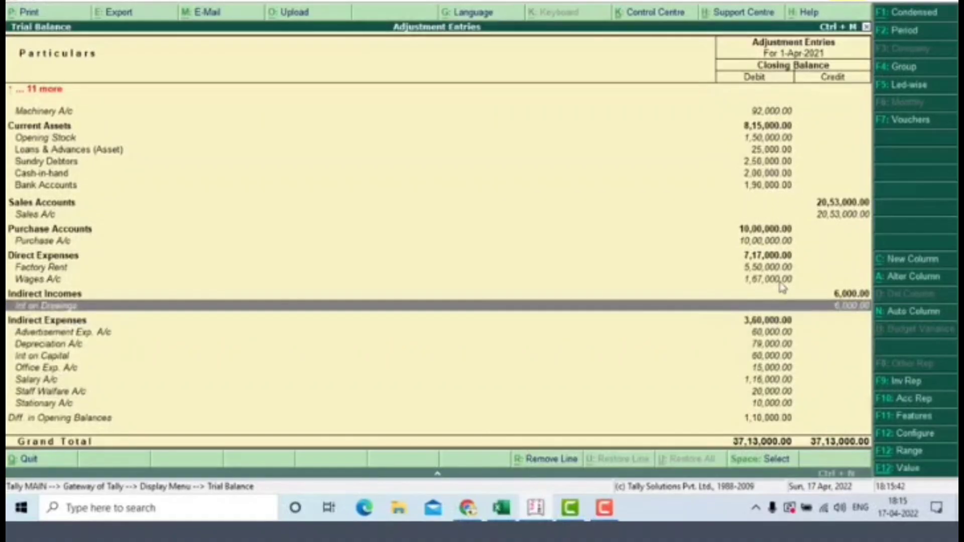
key(Up)
key(Up)
key(Up)
key(Up)
key(Up)
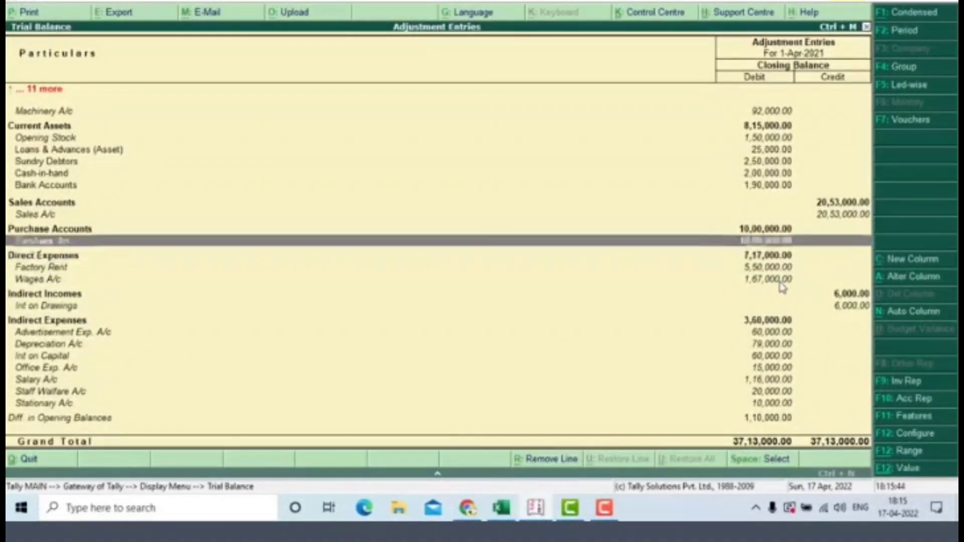
key(Up)
key(Up)
key(Up)
key(Up)
key(Up)
key(Up)
key(Up)
key(Up)
key(Up)
key(Up)
key(Up)
key(Up)
key(Up)
key(Up)
key(Up)
key(Up)
key(Up)
key(Up)
key(Up)
key(Up)
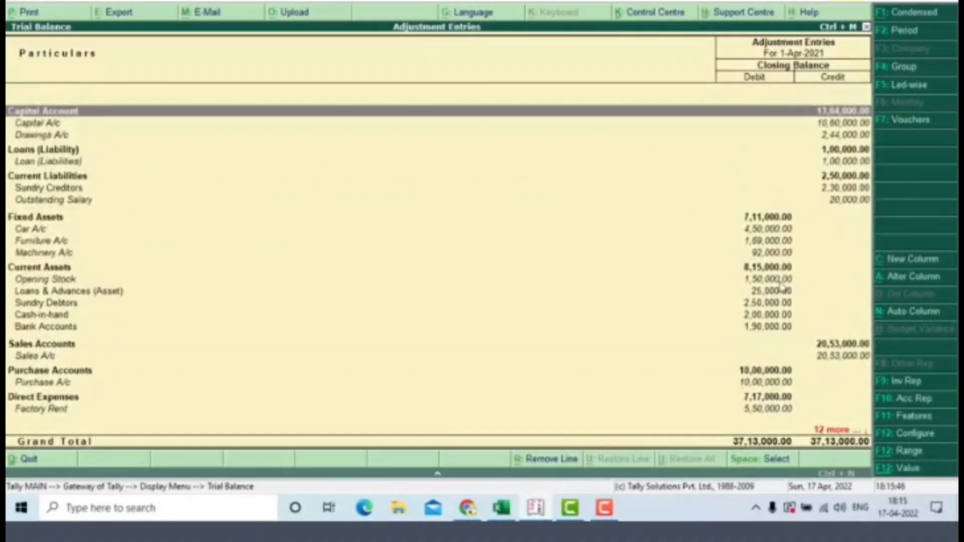
key(Escape)
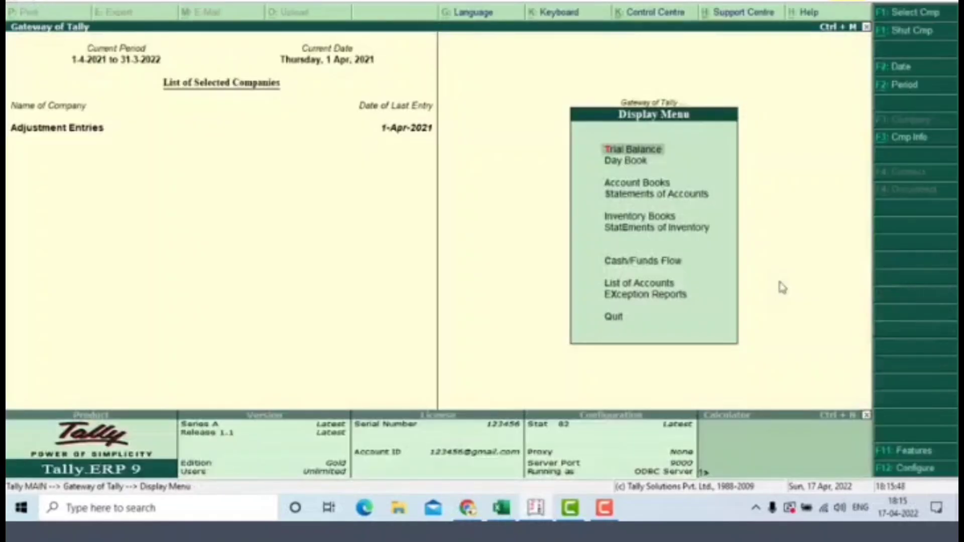
key(Escape)
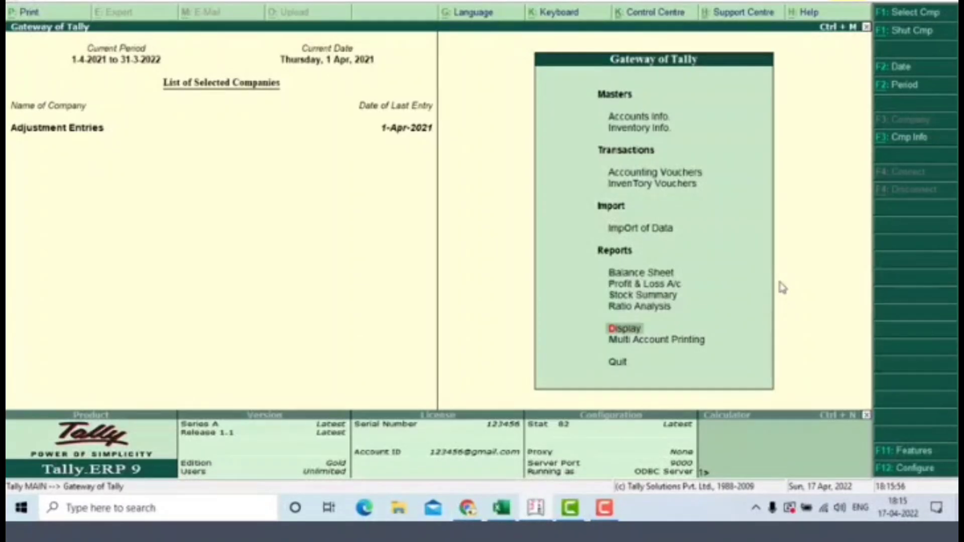
Step: Check the adjustments list in the Excel sheet, and open a blank journal voucher in Tally
key(alt+Tab)
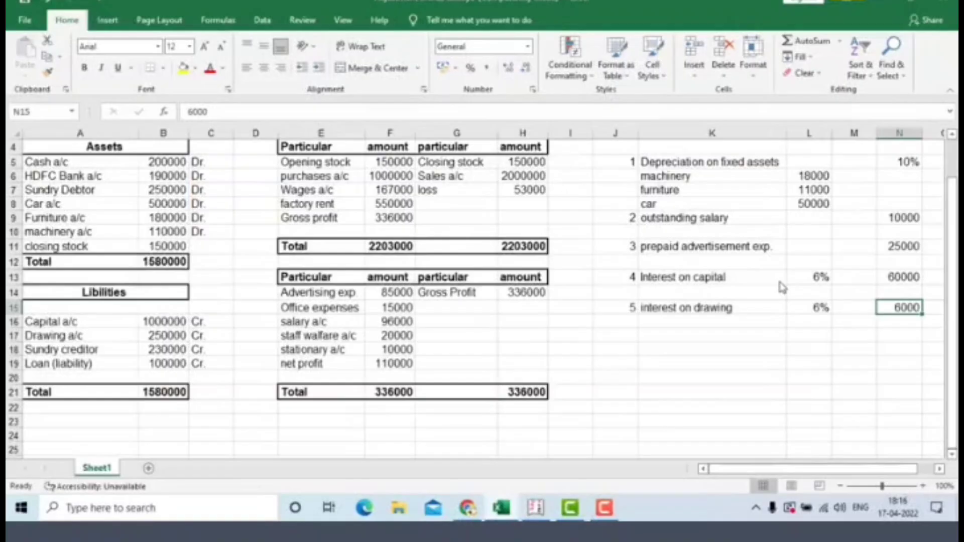
key(alt+Tab)
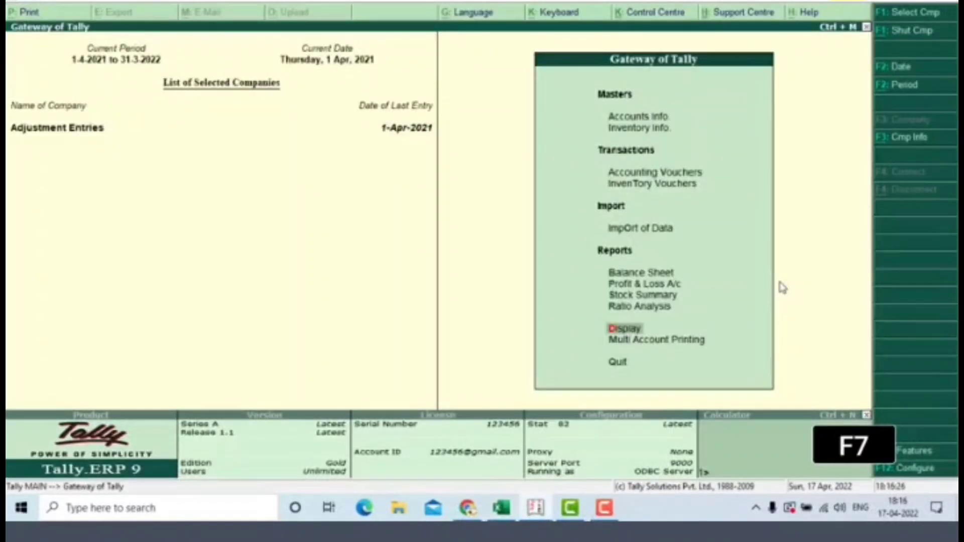
key(Up)
key(Up)
key(Up)
key(Up)
key(Up)
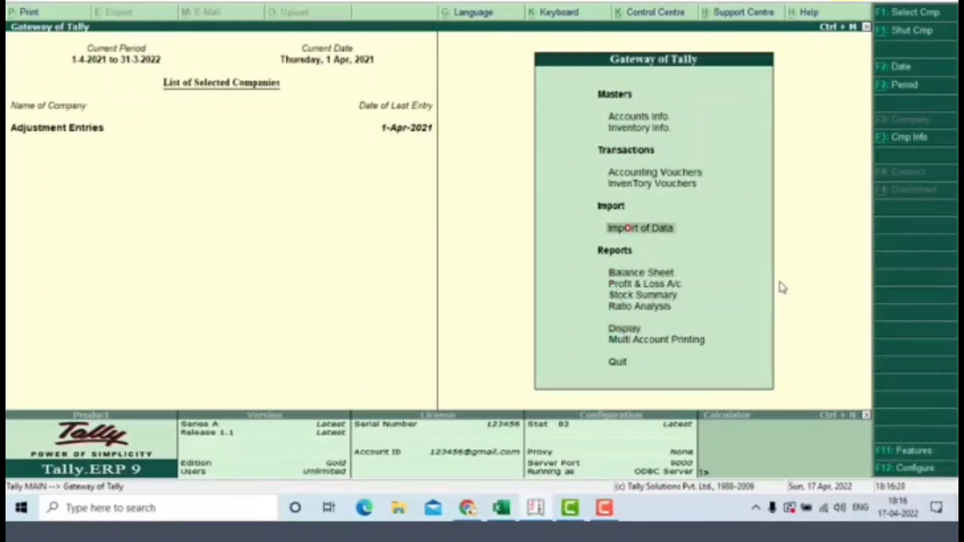
key(Up)
key(Up)
key(Return)
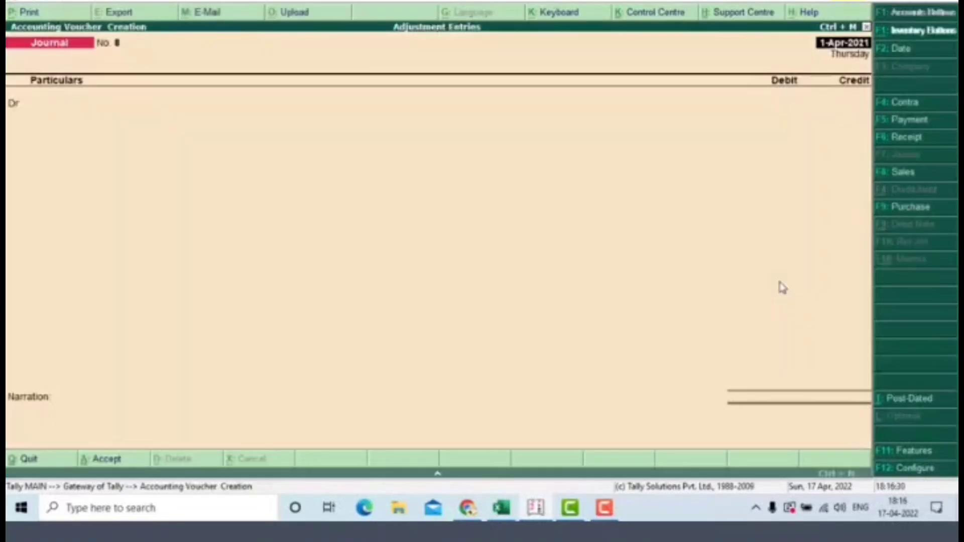